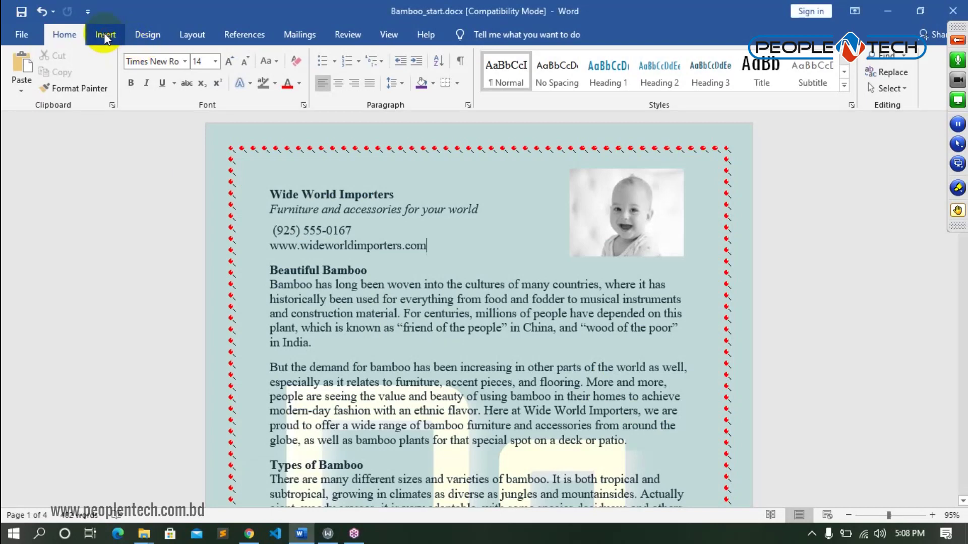
- Open the online picture search from Insert, then close it without inserting anything
{"action": "left_click", "coordinate": [103, 34]}
{"action": "left_click", "coordinate": [142, 77]}
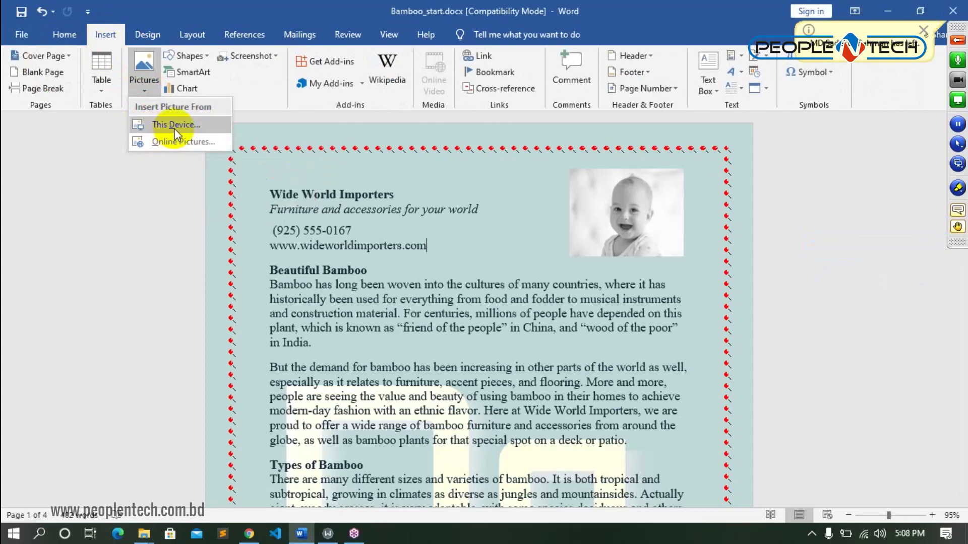
{"action": "left_click", "coordinate": [180, 140]}
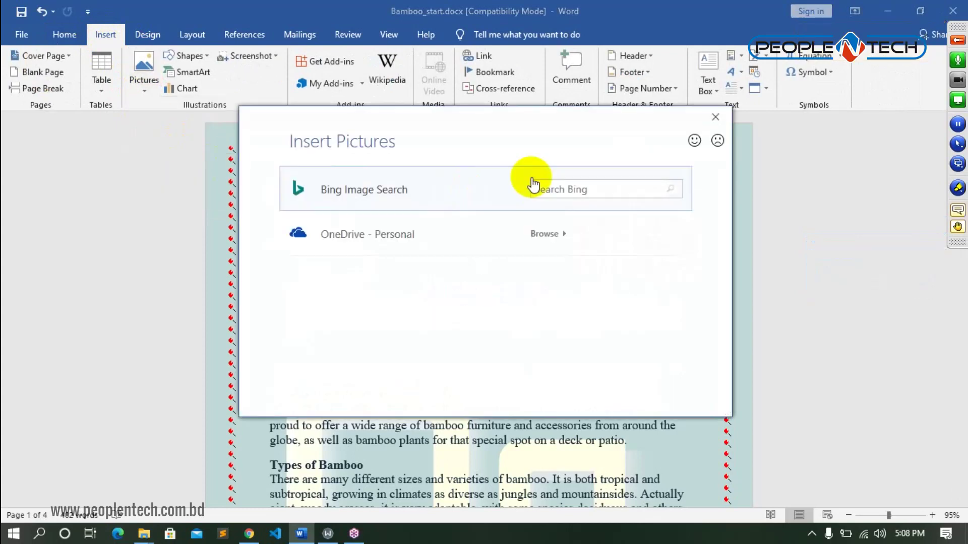
{"action": "left_click", "coordinate": [554, 190]}
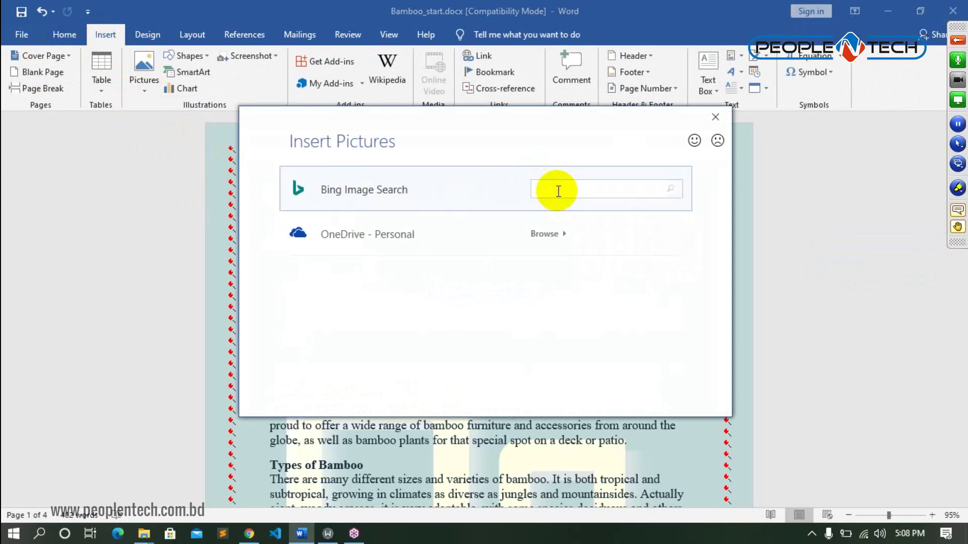
{"action": "left_click", "coordinate": [715, 117]}
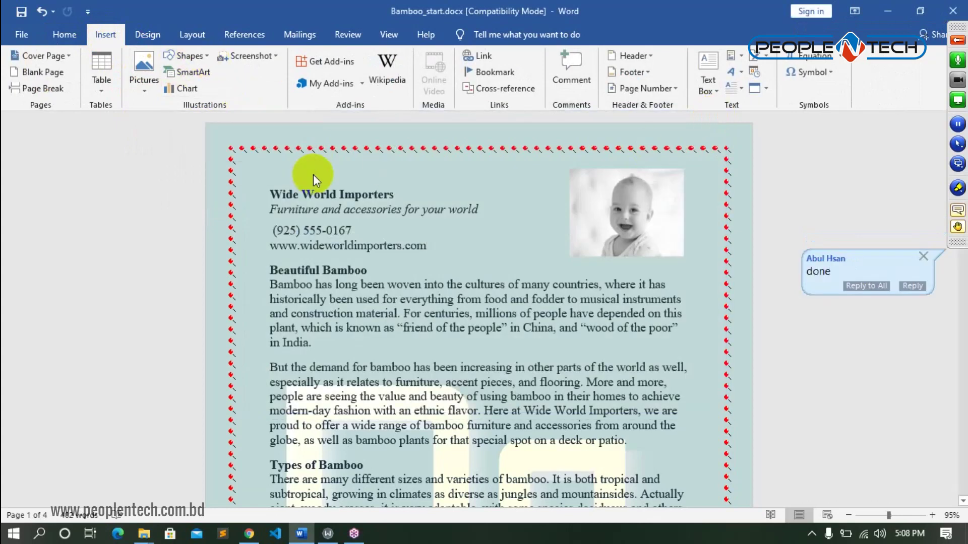
- Draw a wide text box, about 7.25" by 0.79", across the top of page 3
{"action": "scroll", "coordinate": [444, 222], "scroll_direction": "down", "scroll_amount": 10}
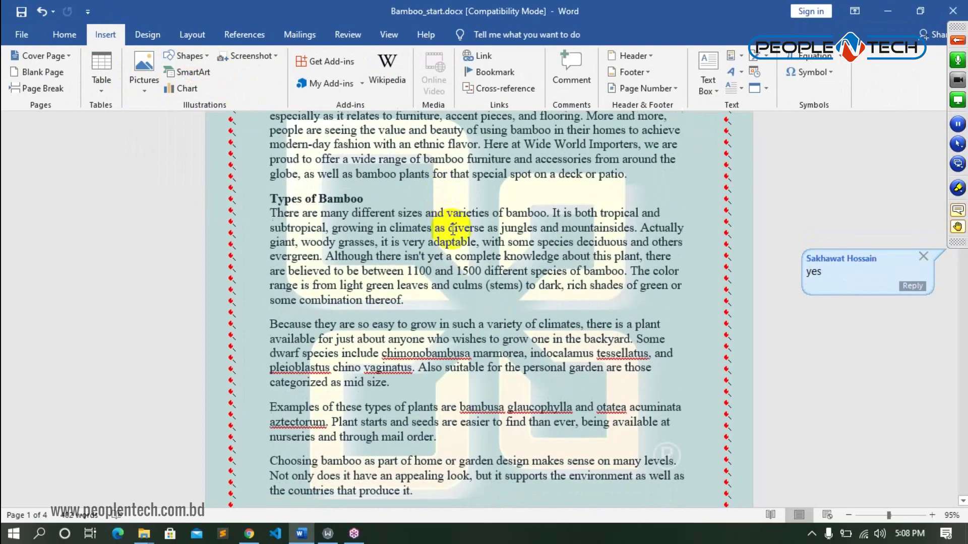
{"action": "scroll", "coordinate": [456, 229], "scroll_direction": "down", "scroll_amount": 12}
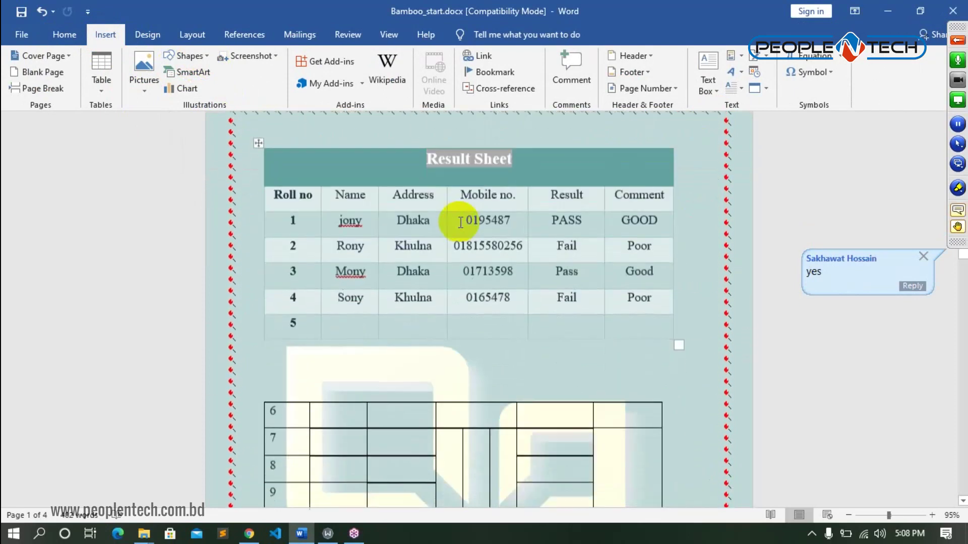
{"action": "scroll", "coordinate": [460, 221], "scroll_direction": "down", "scroll_amount": 12}
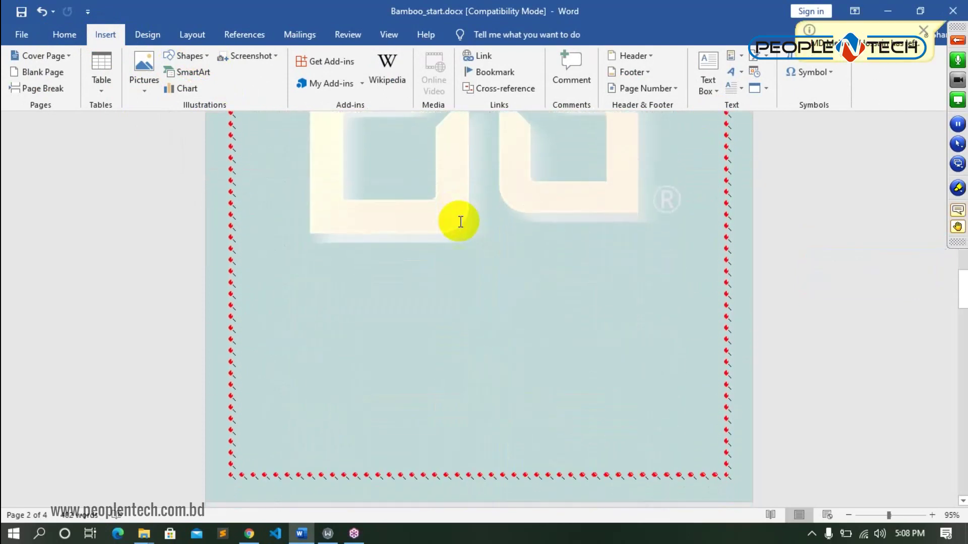
{"action": "scroll", "coordinate": [460, 221], "scroll_direction": "down", "scroll_amount": 5}
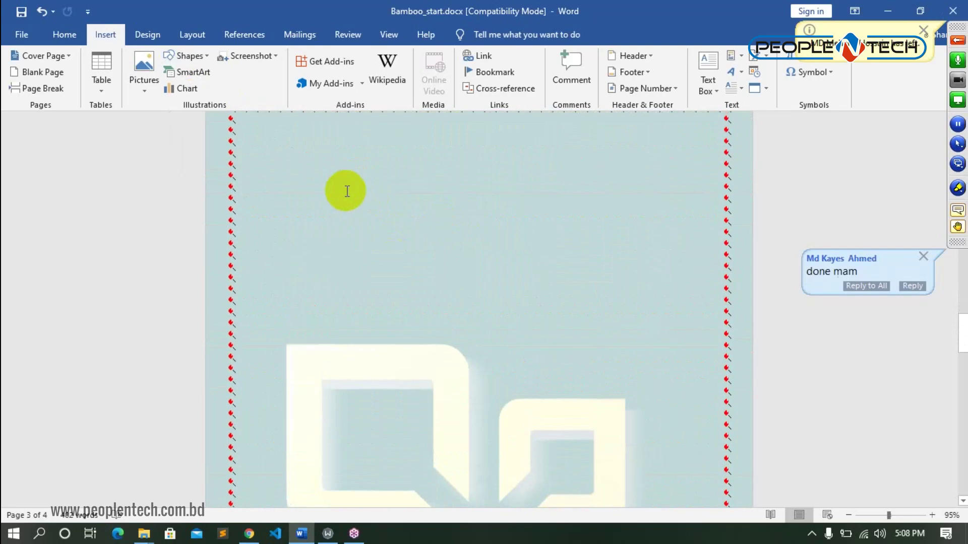
{"action": "left_click", "coordinate": [299, 176]}
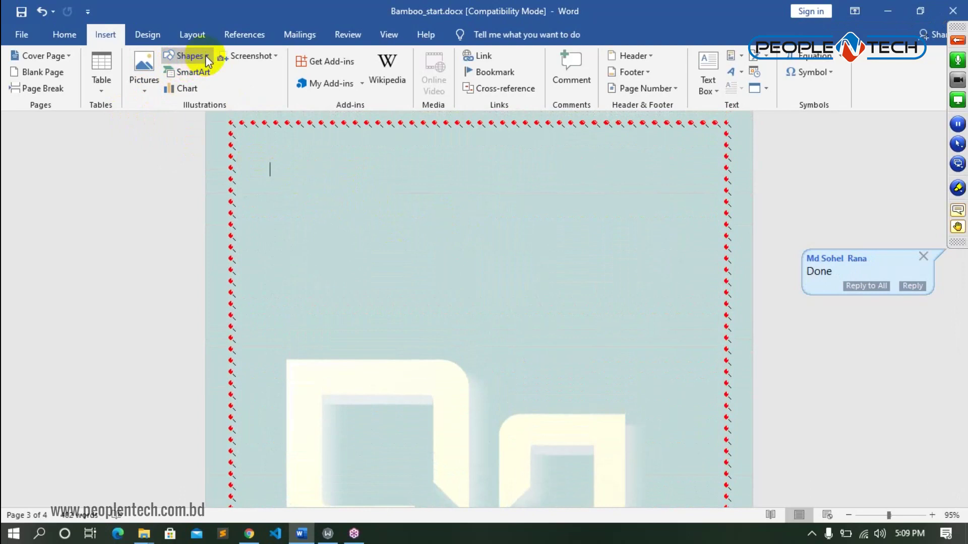
{"action": "left_click", "coordinate": [189, 59]}
{"action": "left_click", "coordinate": [169, 89]}
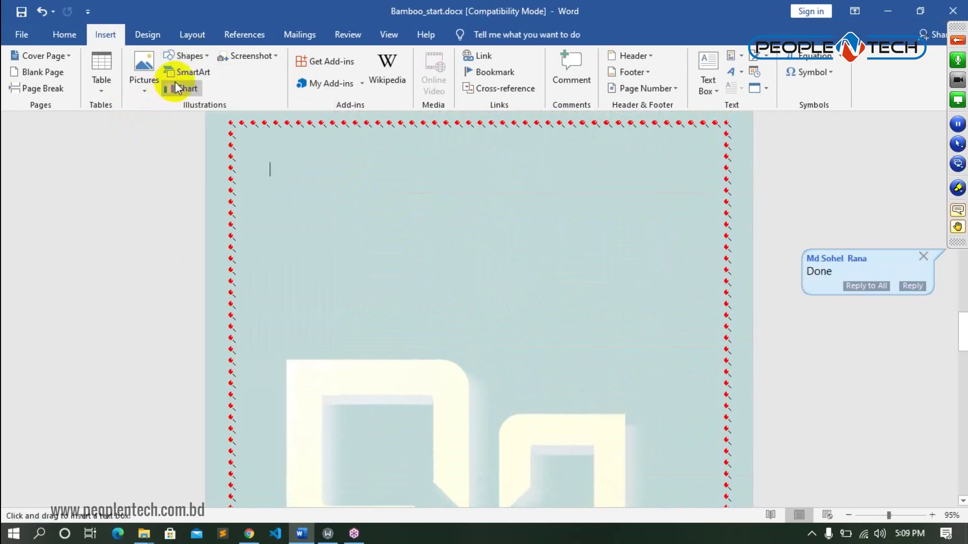
{"action": "mouse_move", "coordinate": [250, 160]}
{"action": "left_mouse_down"}
{"action": "mouse_move", "coordinate": [368, 210]}
{"action": "mouse_move", "coordinate": [633, 225]}
{"action": "mouse_move", "coordinate": [723, 222]}
{"action": "mouse_move", "coordinate": [719, 209]}
{"action": "left_mouse_up"}
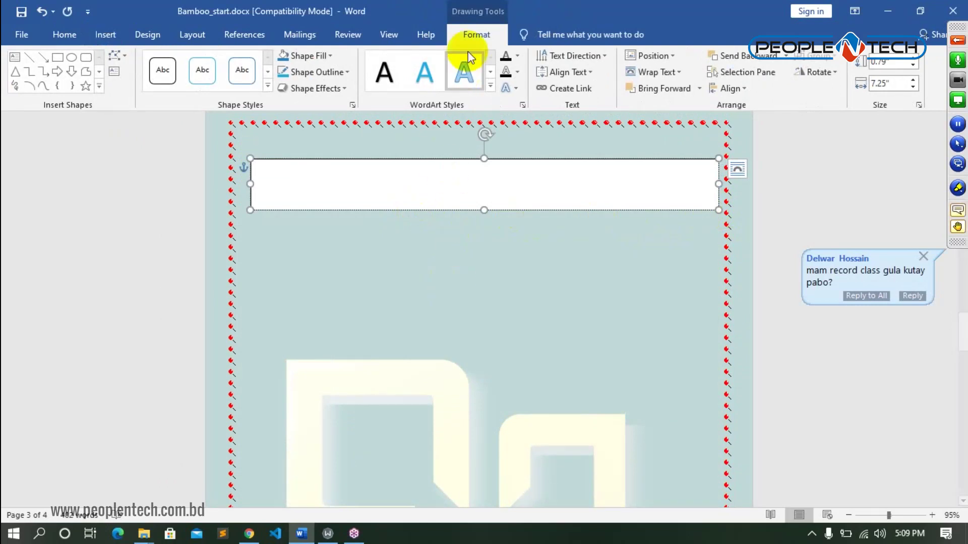
- Reselect the new page 3 text box and bring up the full Shape Styles gallery
{"action": "left_click", "coordinate": [375, 281]}
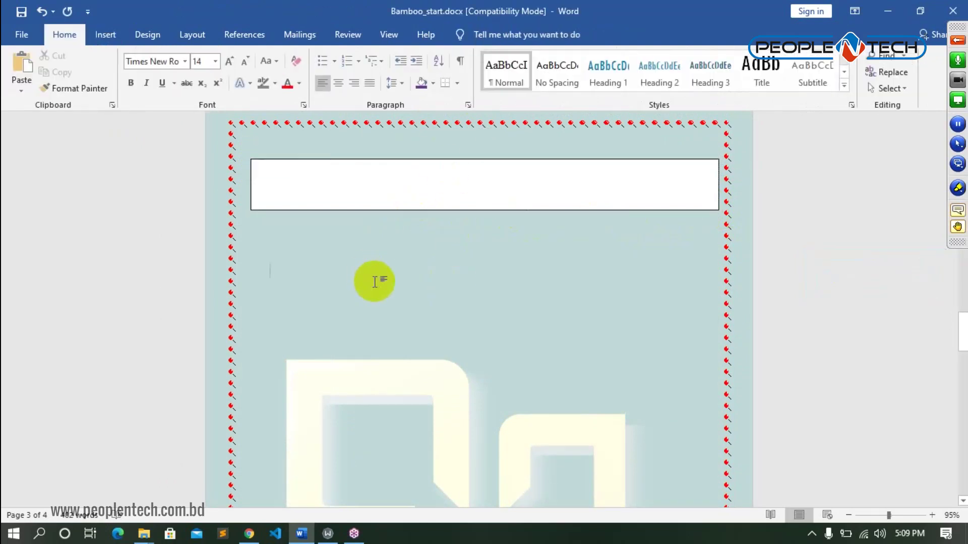
{"action": "left_click", "coordinate": [367, 184]}
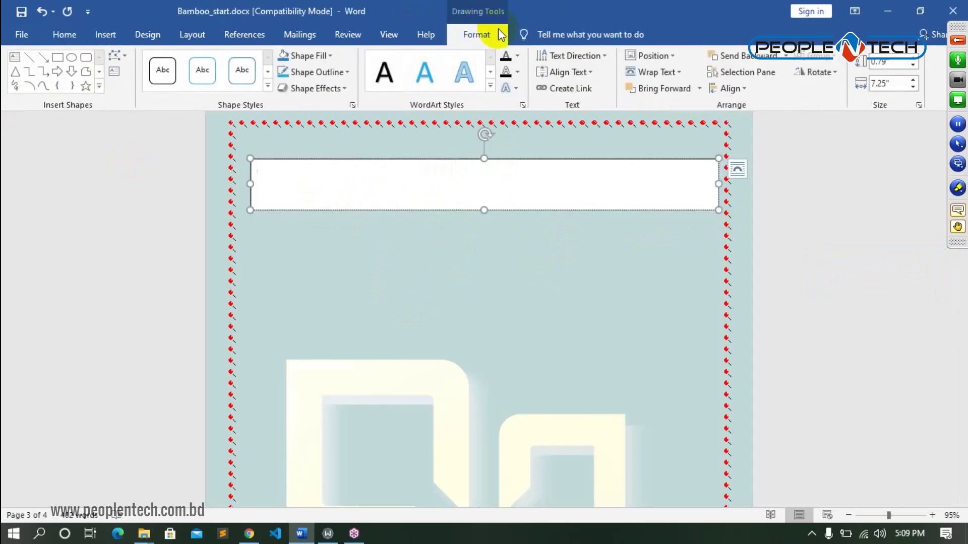
{"action": "left_click", "coordinate": [267, 86]}
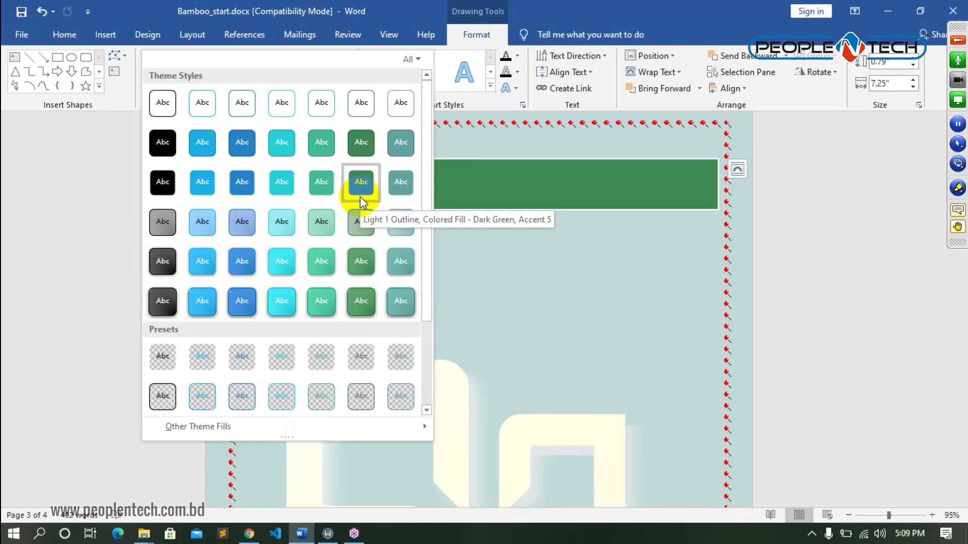
- Apply the Colored Fill - Dark Green, Accent 5 style to the text box, keeping it green
{"action": "left_click", "coordinate": [359, 146]}
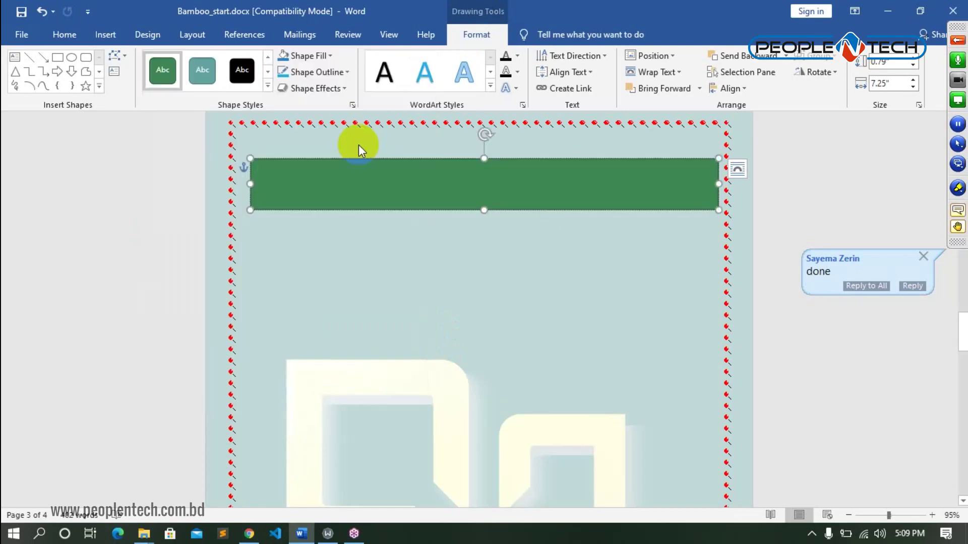
{"action": "left_click", "coordinate": [331, 56]}
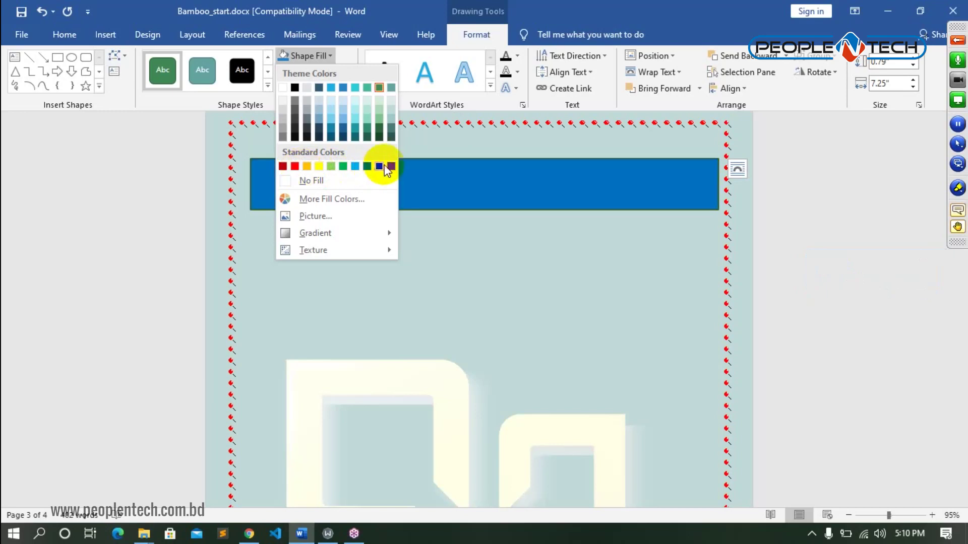
{"action": "left_click", "coordinate": [492, 314]}
- Place the cursor inside the green banner and bring up its shortcut menu
{"action": "left_click", "coordinate": [466, 196]}
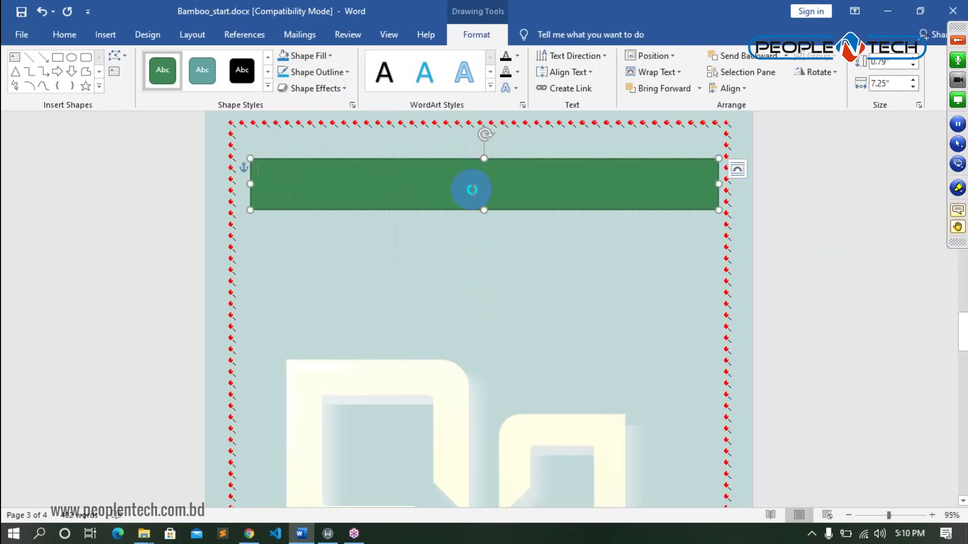
{"action": "right_click", "coordinate": [473, 190]}
{"action": "left_click", "coordinate": [473, 192]}
{"action": "right_click", "coordinate": [473, 191]}
{"action": "left_click", "coordinate": [454, 308]}
{"action": "left_click", "coordinate": [436, 193]}
{"action": "right_click", "coordinate": [435, 192]}
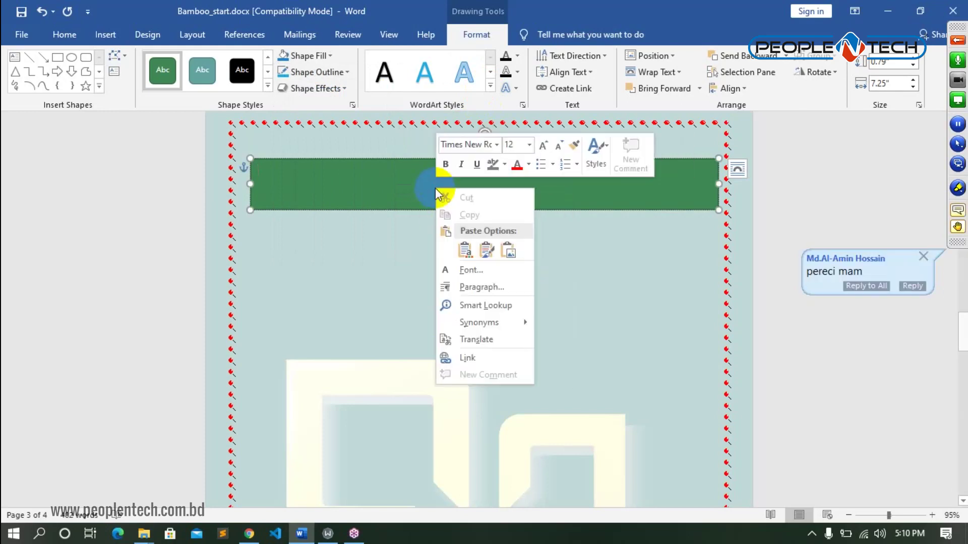
- Type 'People N Tech Ltd' into the green banner and select the whole text
{"action": "right_click", "coordinate": [383, 186]}
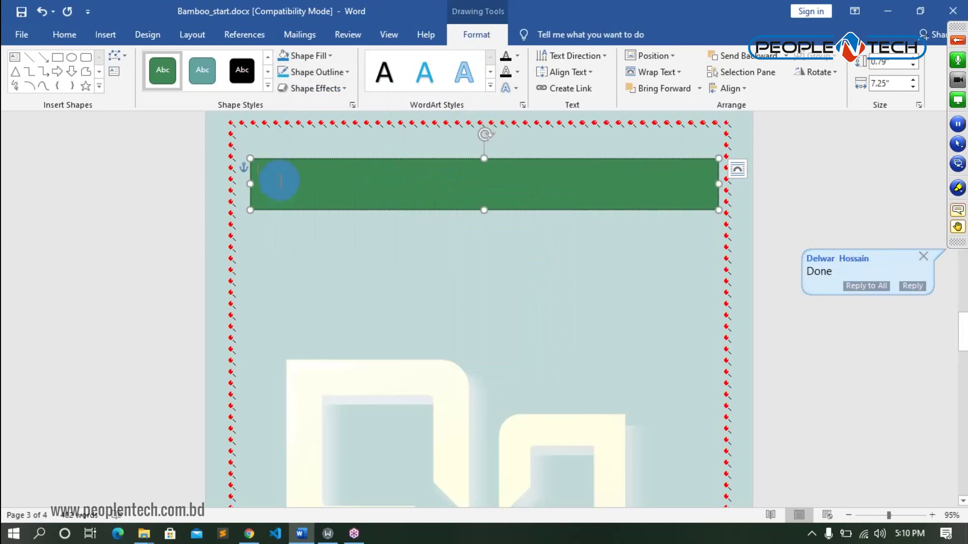
{"action": "type", "text": "p"}
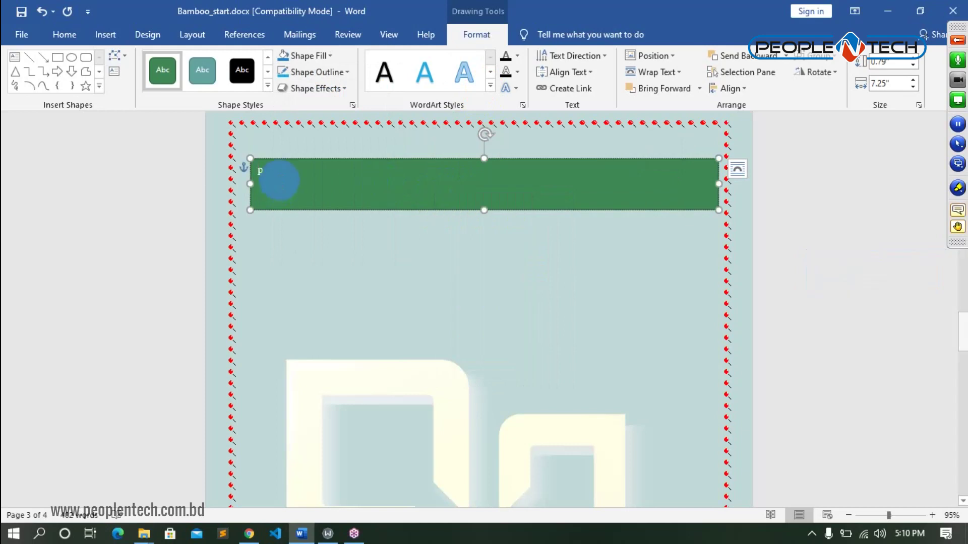
{"action": "key", "text": "BackSpace"}
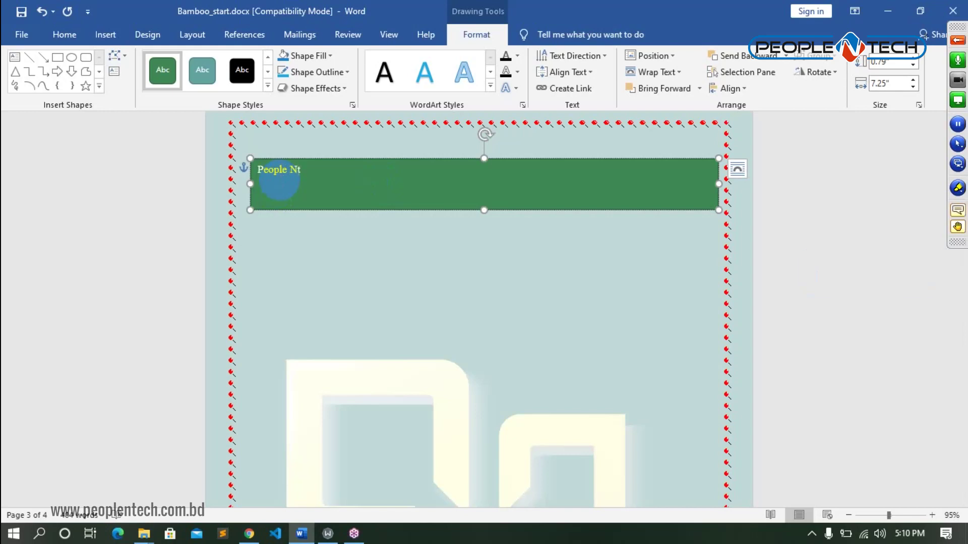
{"action": "type", "text": "t"}
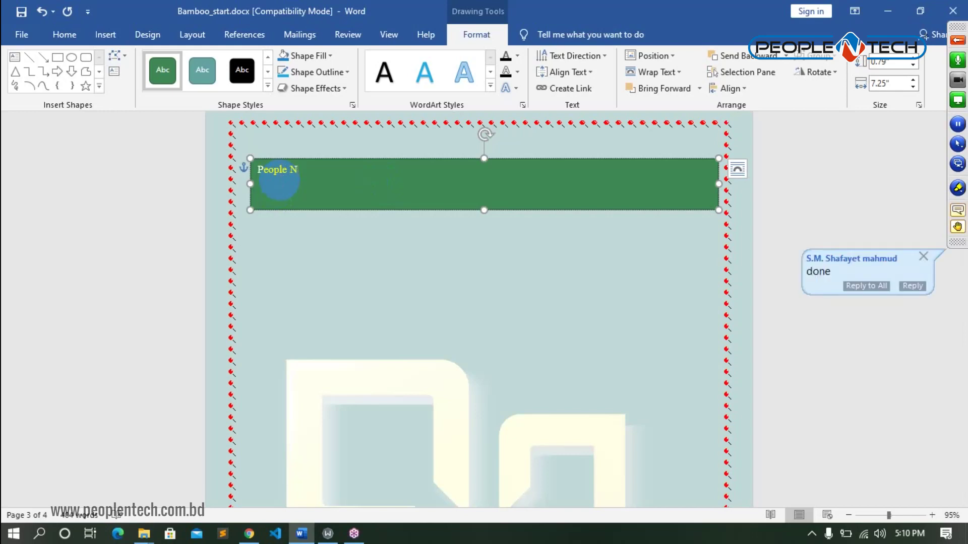
{"action": "type", "text": "e"}
{"action": "type", "text": "ch Ltd"}
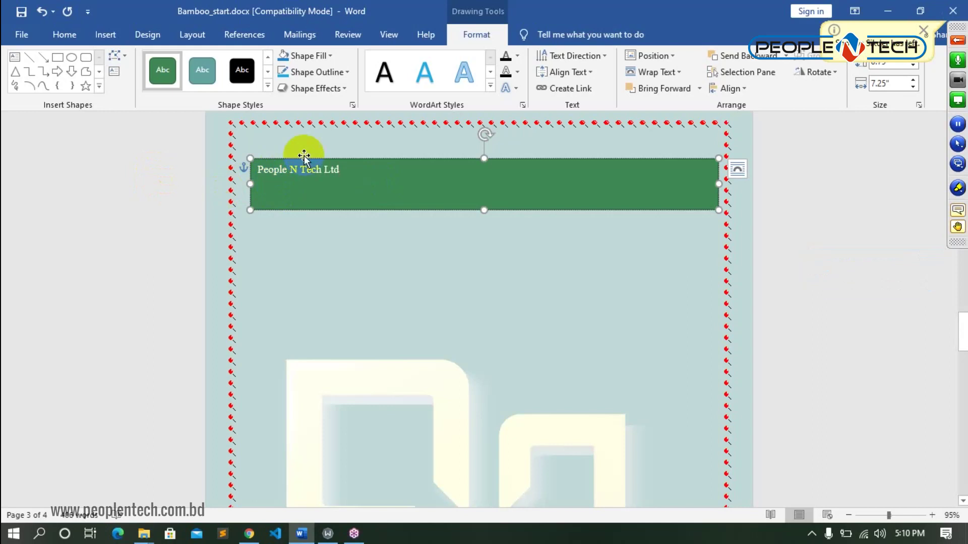
{"action": "left_click", "coordinate": [351, 171]}
{"action": "left_click_drag", "start_coordinate": [351, 172], "coordinate": [255, 160]}
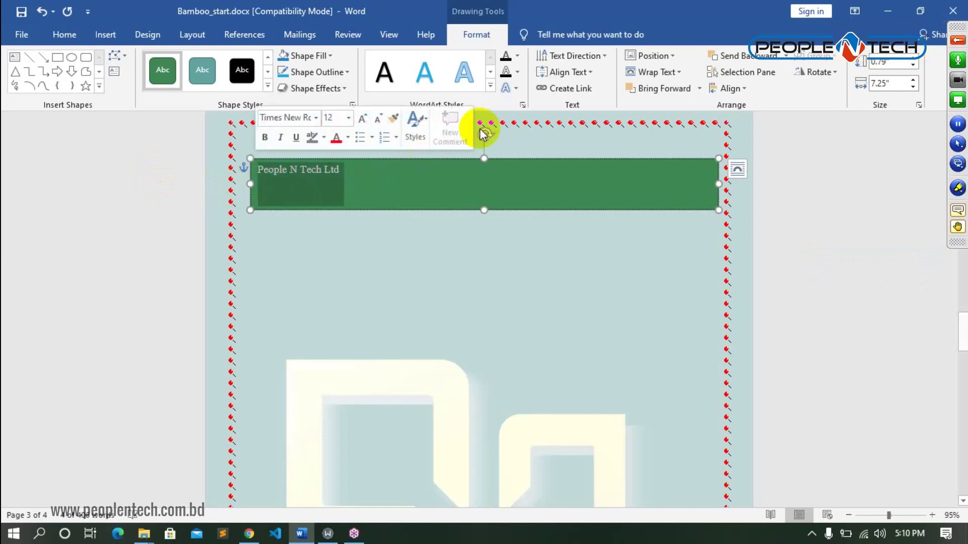
{"action": "left_click", "coordinate": [487, 87]}
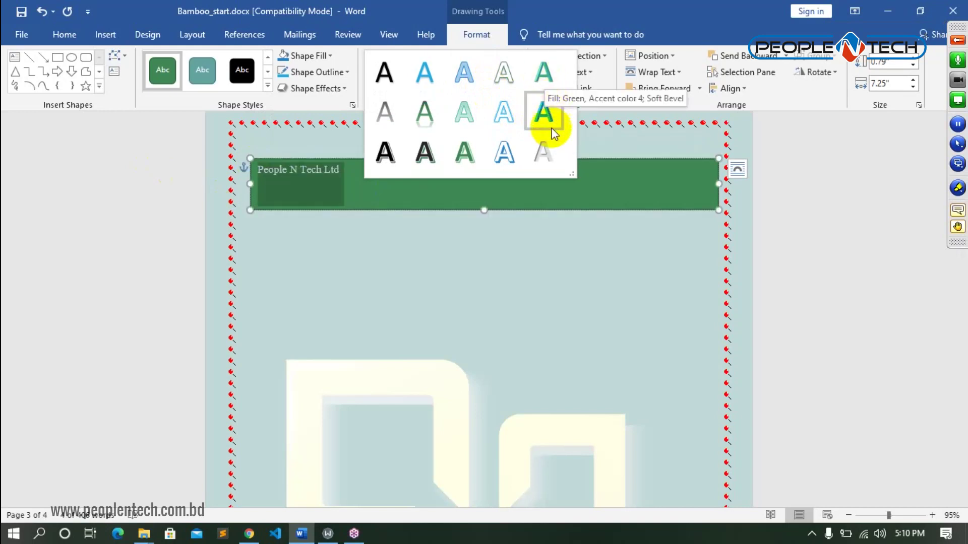
- Give the banner text the black shadowed text style and a 26 pt font size
{"action": "left_click", "coordinate": [384, 74]}
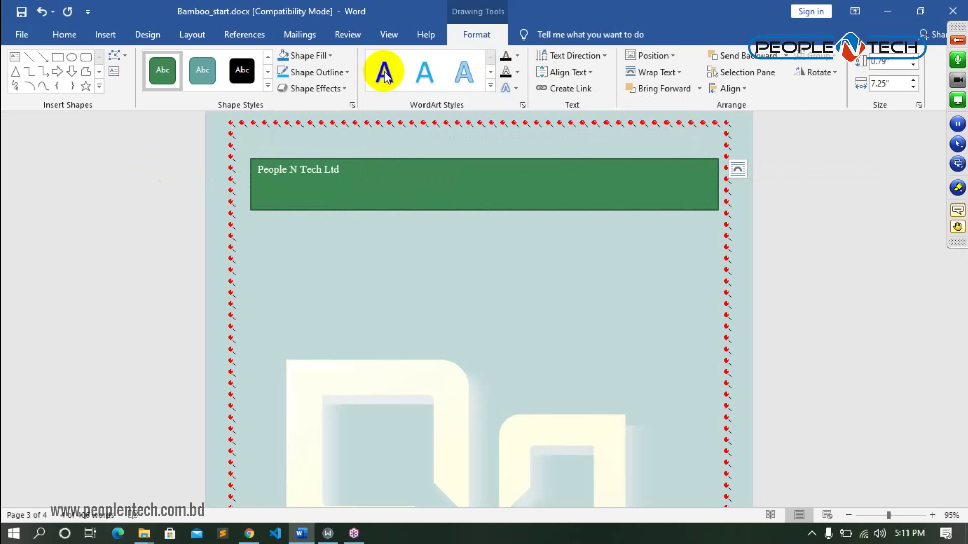
{"action": "left_click", "coordinate": [64, 35]}
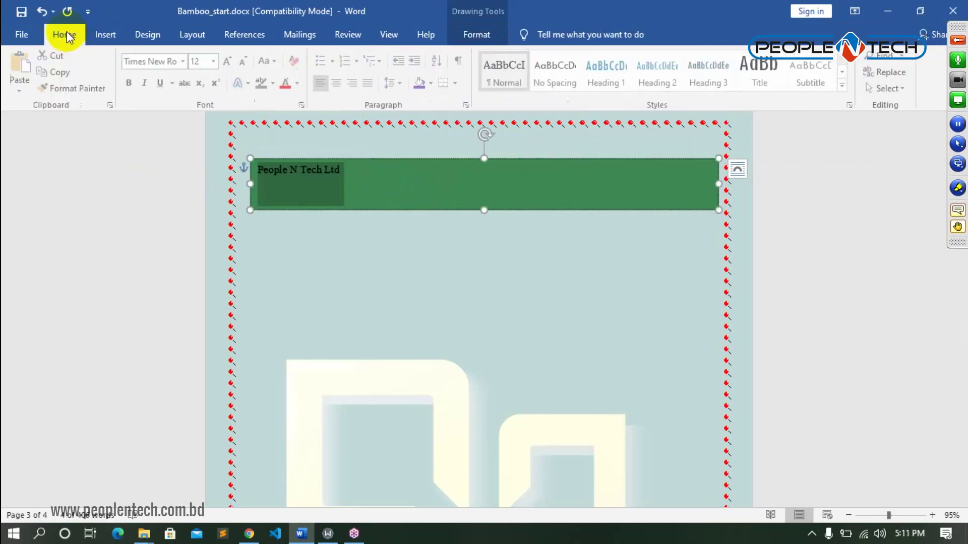
{"action": "left_click", "coordinate": [215, 62]}
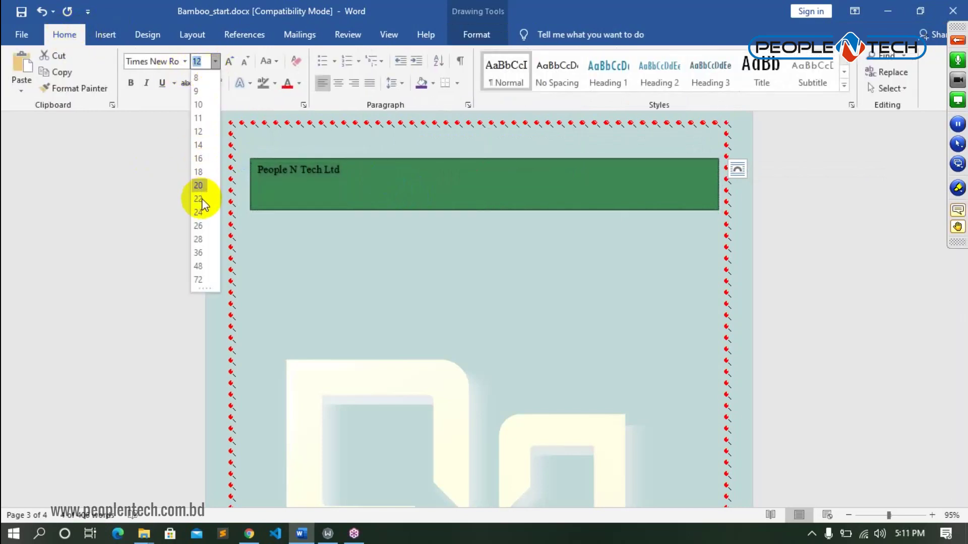
{"action": "left_click", "coordinate": [201, 226]}
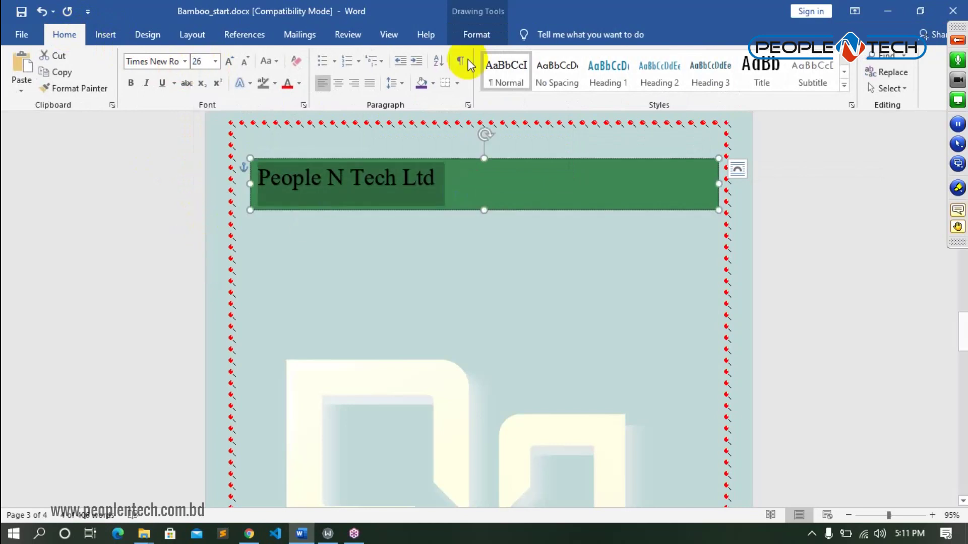
{"action": "left_click", "coordinate": [475, 32]}
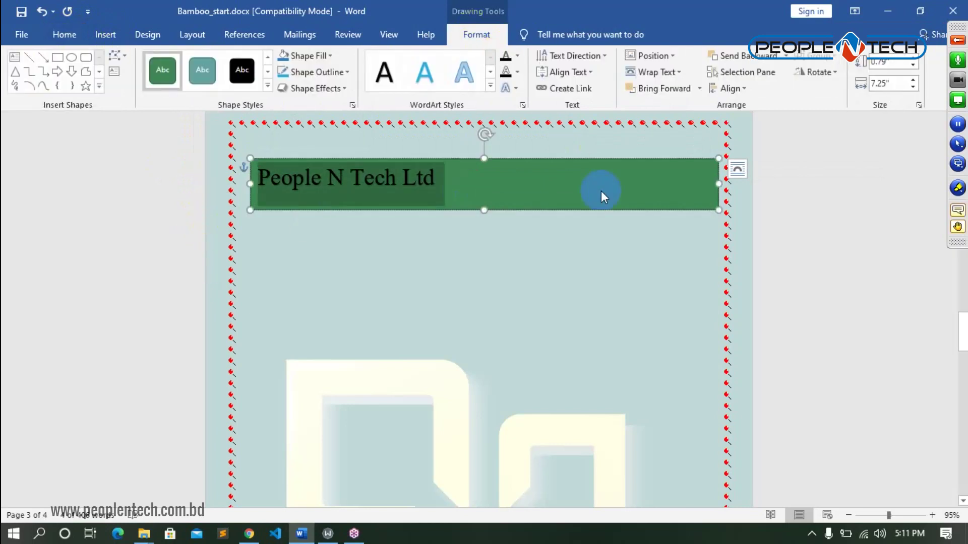
{"action": "left_click", "coordinate": [593, 76]}
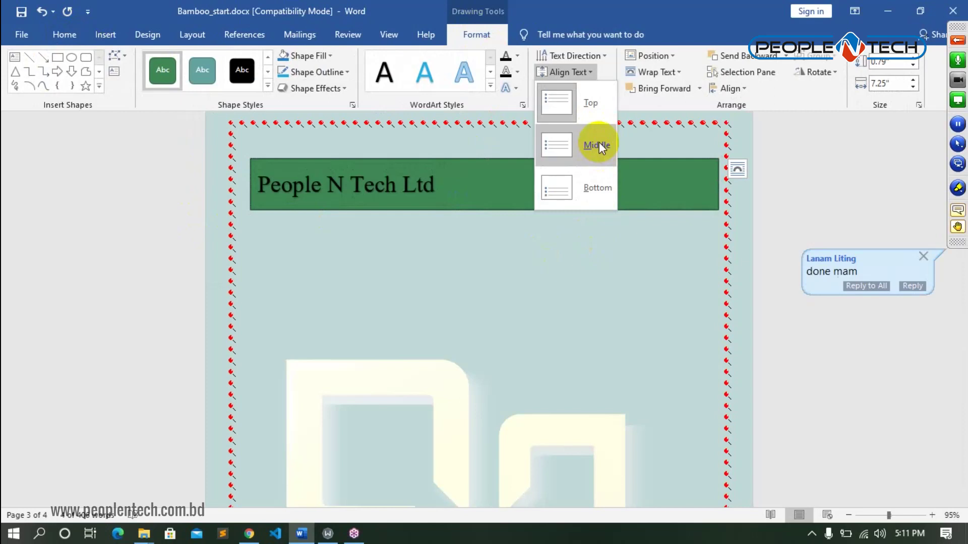
- Centre the banner text vertically and position the banner at the page's top centre
{"action": "left_click", "coordinate": [598, 146]}
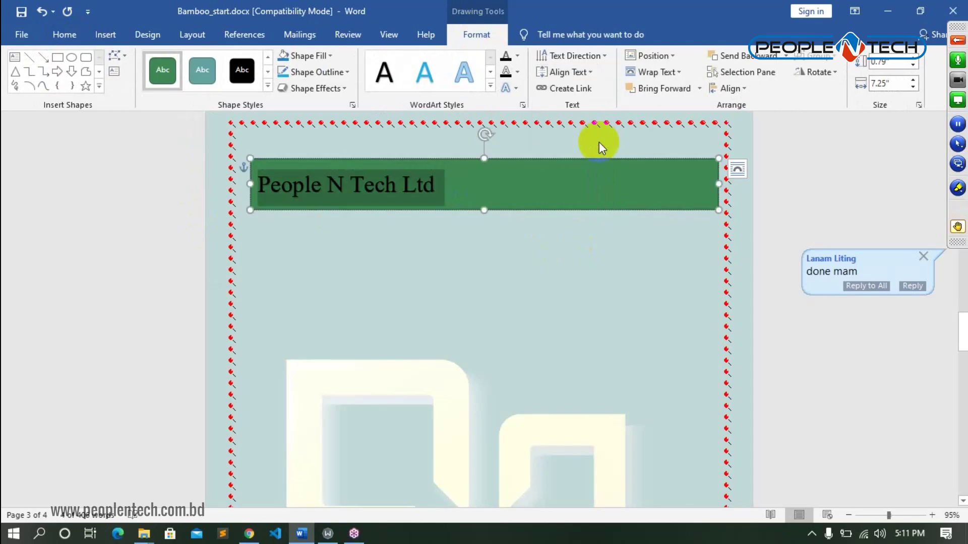
{"action": "left_click", "coordinate": [673, 59]}
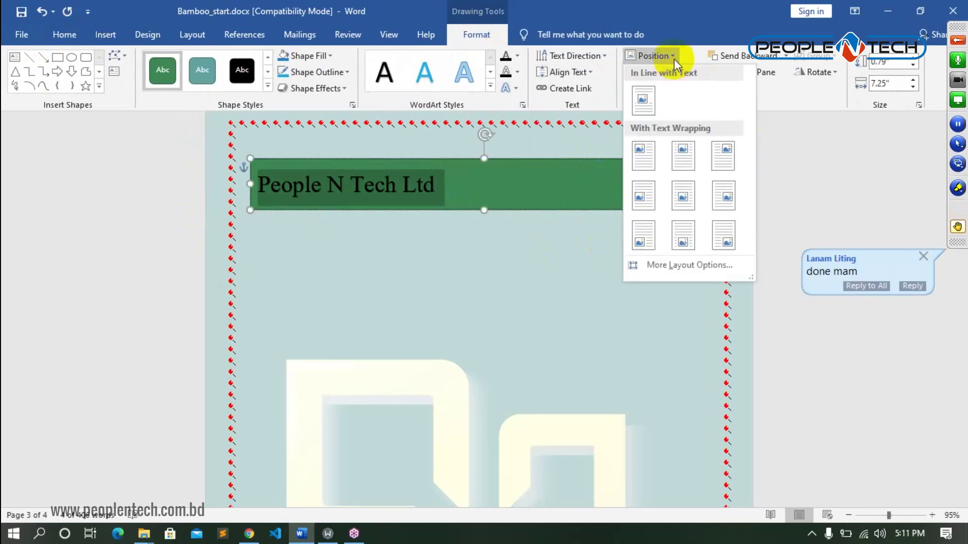
{"action": "left_click", "coordinate": [683, 156]}
{"action": "left_click", "coordinate": [585, 226]}
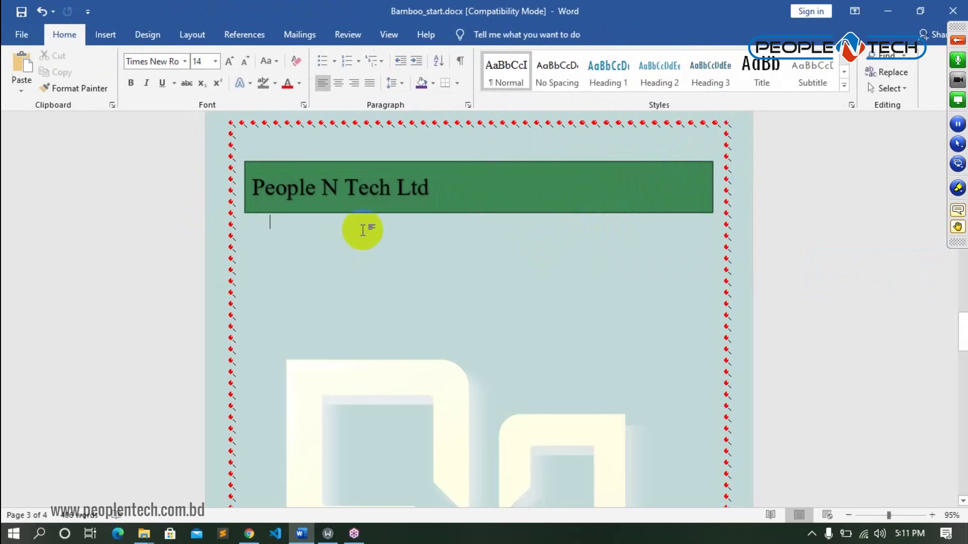
{"action": "left_click", "coordinate": [299, 188]}
{"action": "left_click_drag", "start_coordinate": [461, 186], "coordinate": [285, 187]}
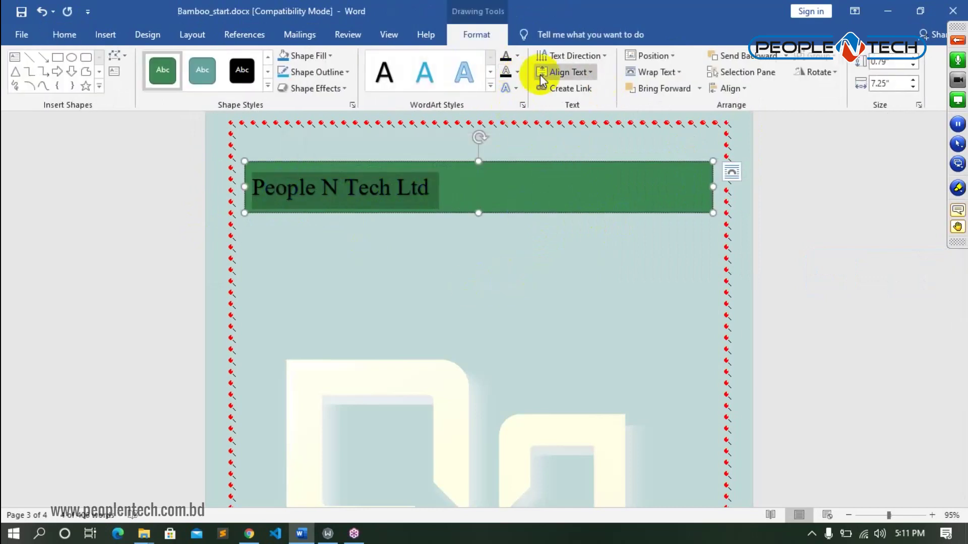
{"action": "left_click", "coordinate": [517, 73]}
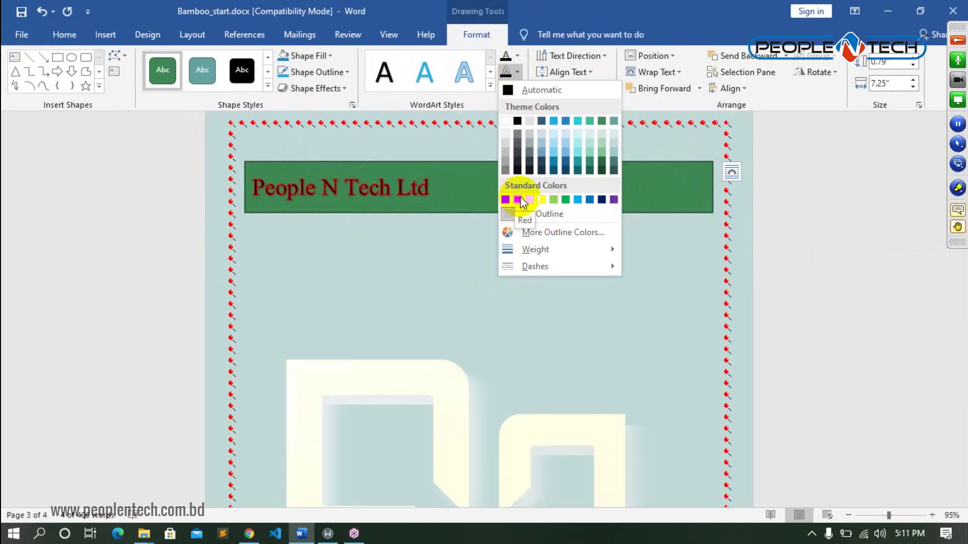
- Give the 'People N Tech Ltd' text a Red outline and the first Bevel preset
{"action": "left_click", "coordinate": [504, 197]}
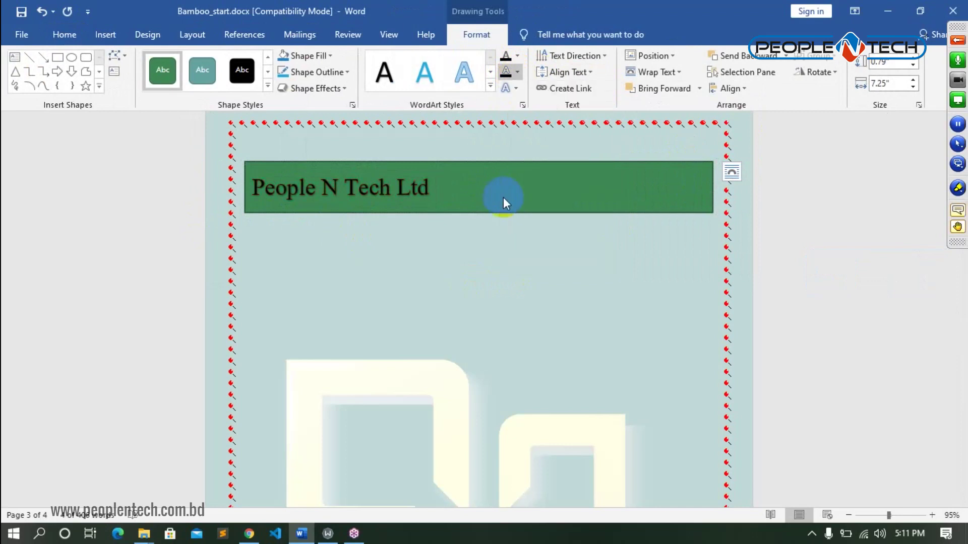
{"action": "left_click", "coordinate": [501, 295]}
{"action": "left_click", "coordinate": [473, 185]}
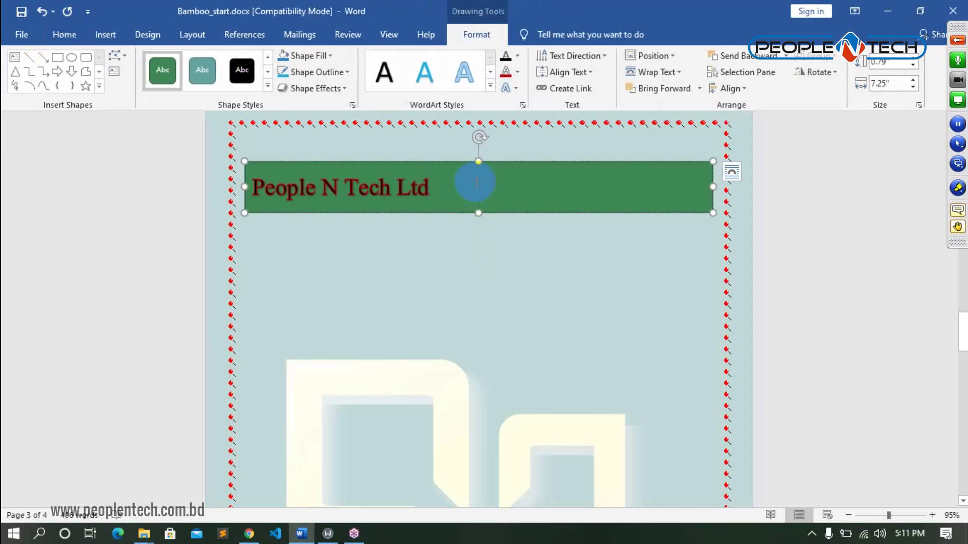
{"action": "left_click_drag", "start_coordinate": [437, 184], "coordinate": [287, 188]}
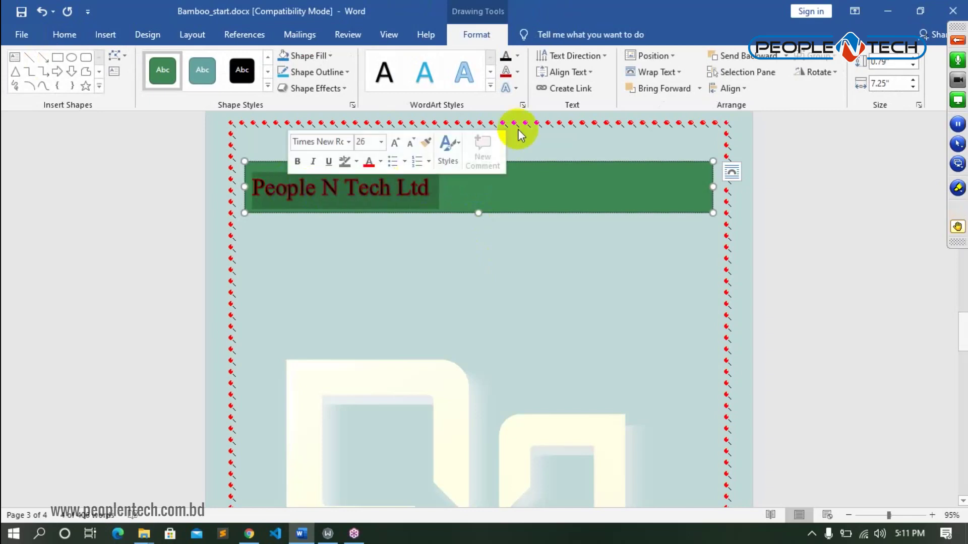
{"action": "left_click", "coordinate": [512, 92]}
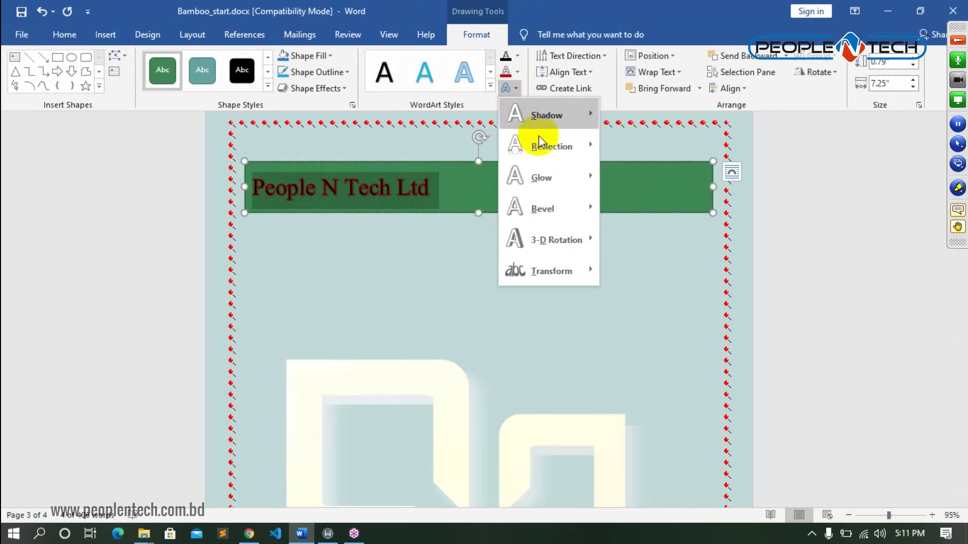
{"action": "mouse_move", "coordinate": [564, 223]}
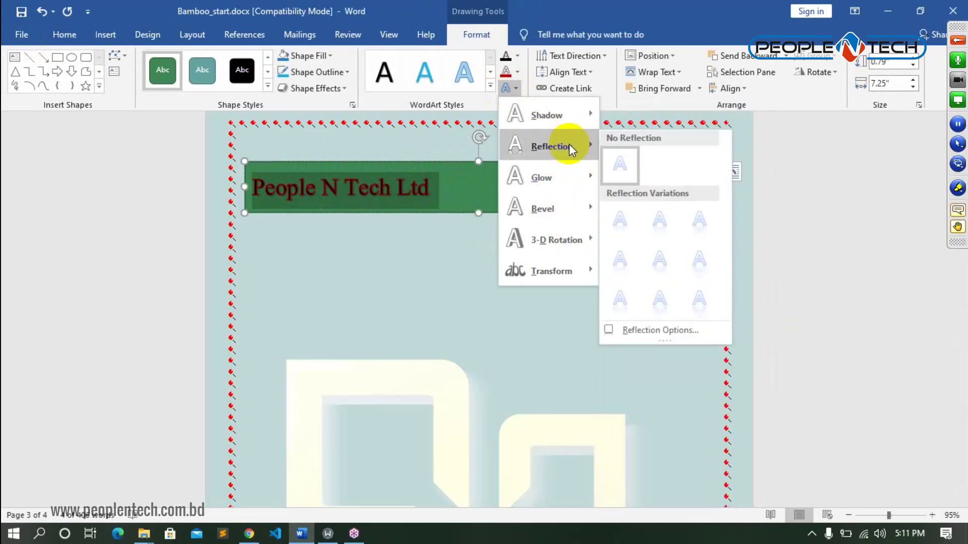
{"action": "mouse_move", "coordinate": [568, 176]}
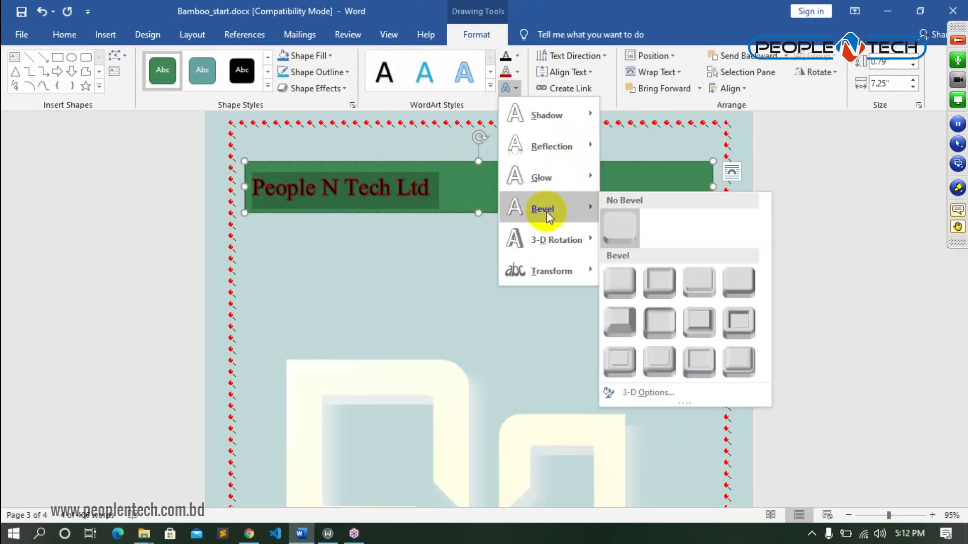
{"action": "left_click", "coordinate": [624, 280]}
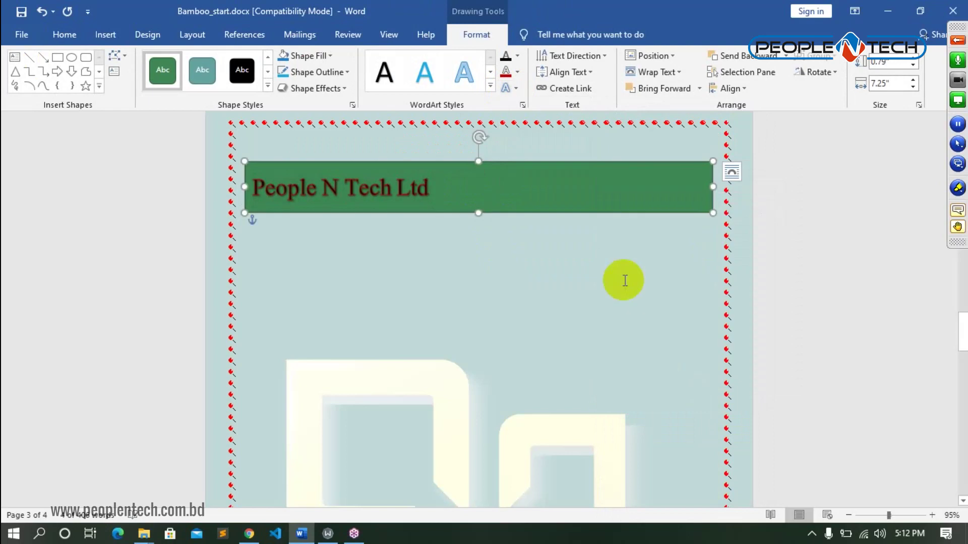
- Warp the banner text with the Double Wave: Down-Up transform effect
{"action": "left_click", "coordinate": [512, 88]}
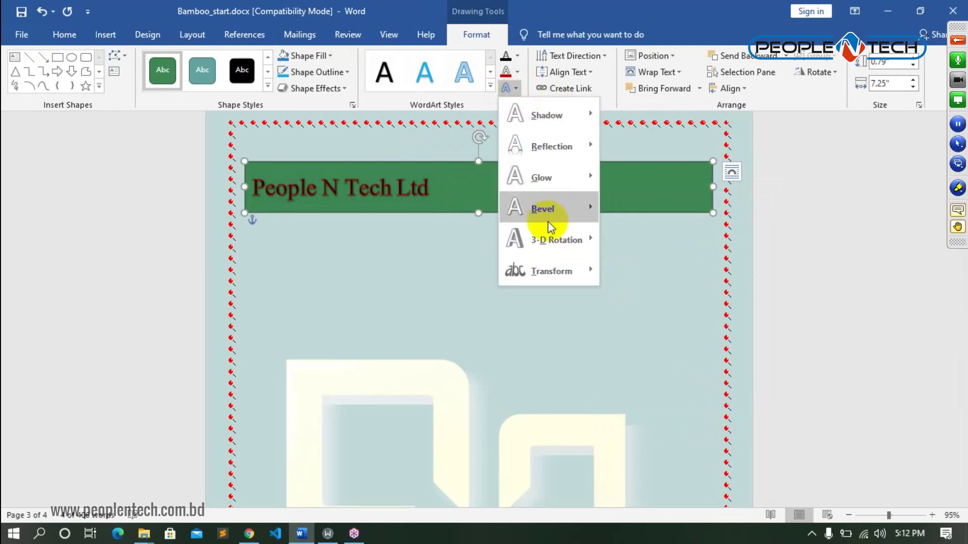
{"action": "mouse_move", "coordinate": [566, 250]}
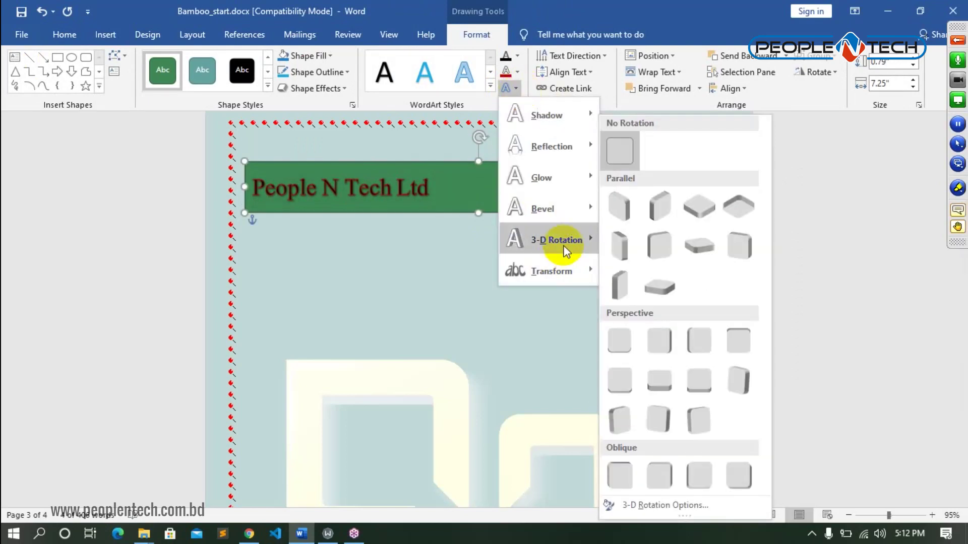
{"action": "mouse_move", "coordinate": [560, 274]}
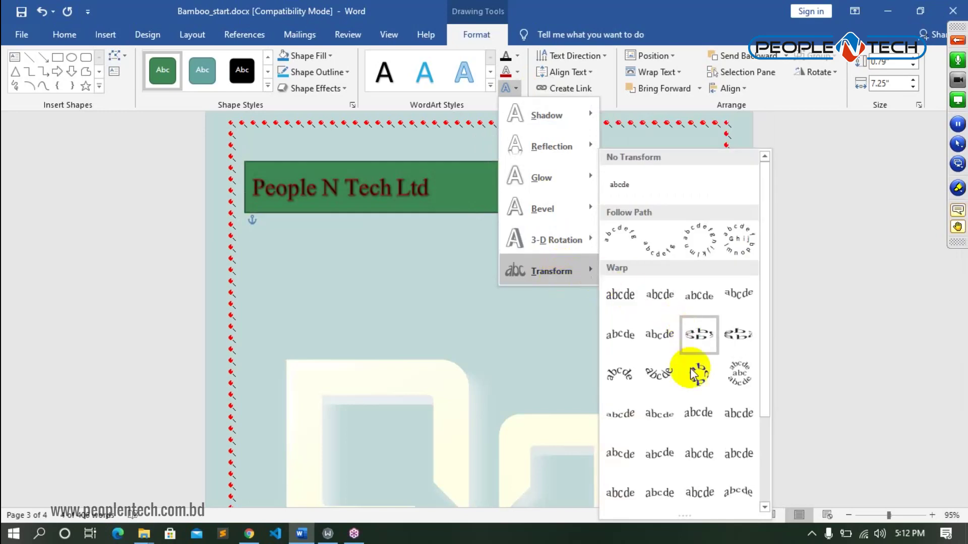
{"action": "left_click", "coordinate": [693, 460]}
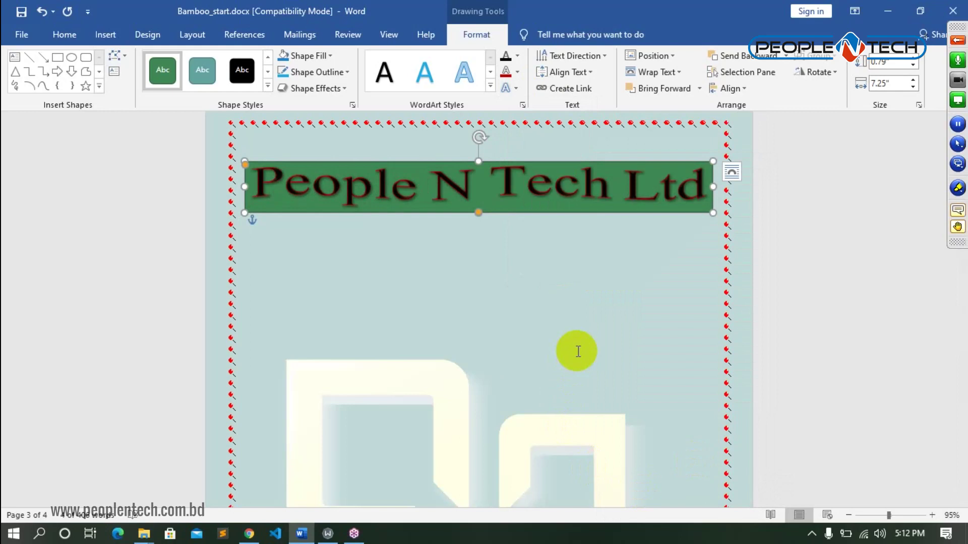
{"action": "left_click", "coordinate": [606, 287]}
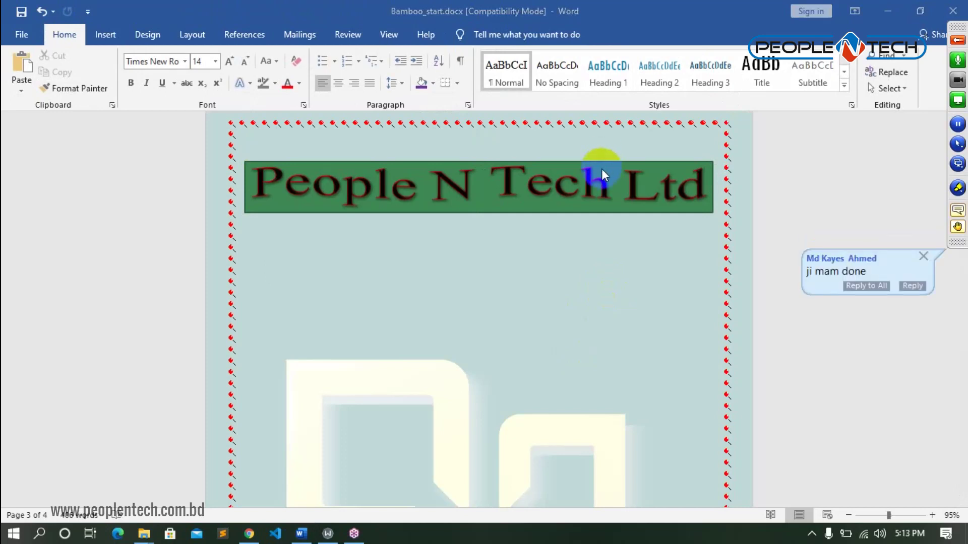
- Draw a right block arrow below the banner, resize it, and lengthen its arrowhead
{"action": "left_click", "coordinate": [103, 35]}
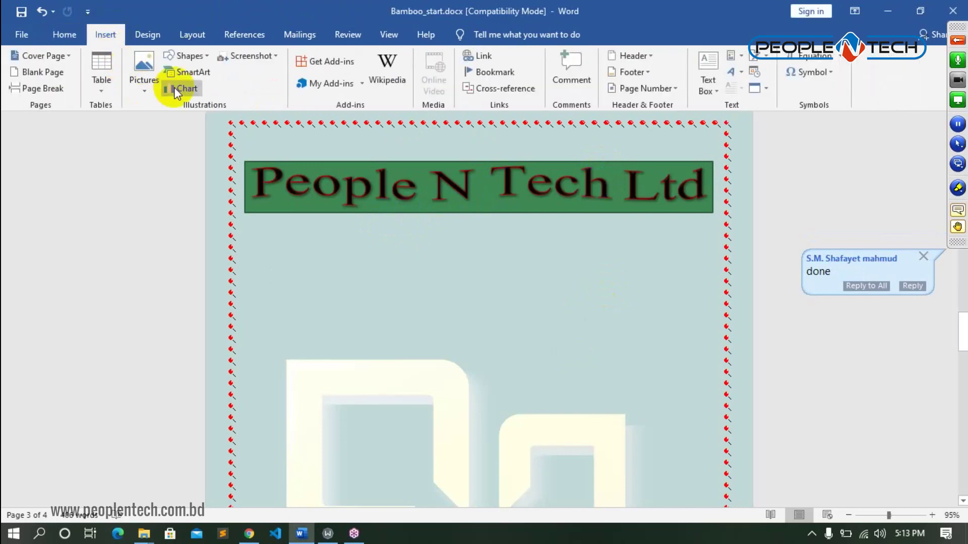
{"action": "left_click", "coordinate": [206, 56]}
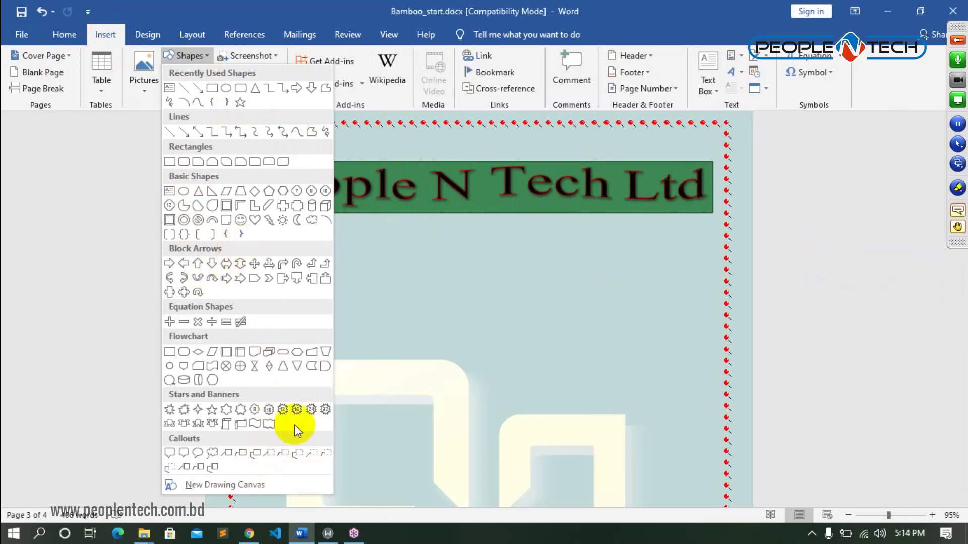
{"action": "left_click", "coordinate": [168, 264]}
{"action": "left_click_drag", "start_coordinate": [311, 272], "coordinate": [448, 276]}
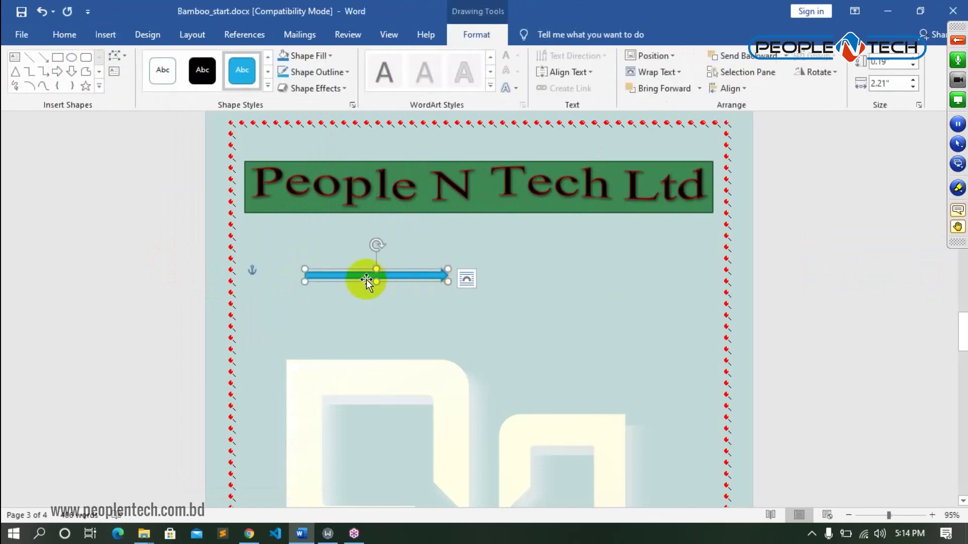
{"action": "left_click_drag", "start_coordinate": [375, 281], "coordinate": [380, 333]}
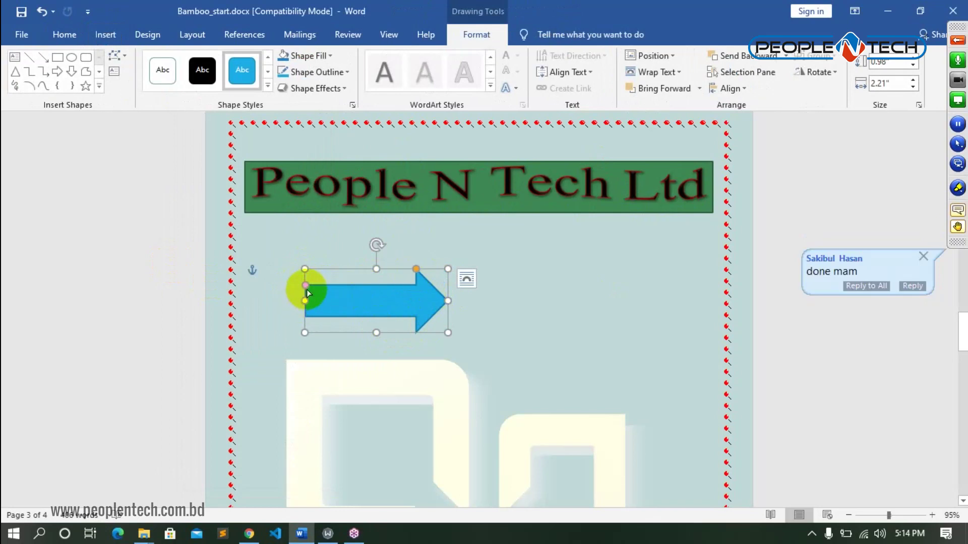
{"action": "mouse_move", "coordinate": [304, 288]}
{"action": "left_mouse_down"}
{"action": "mouse_move", "coordinate": [302, 300]}
{"action": "mouse_move", "coordinate": [304, 287]}
{"action": "left_mouse_up"}
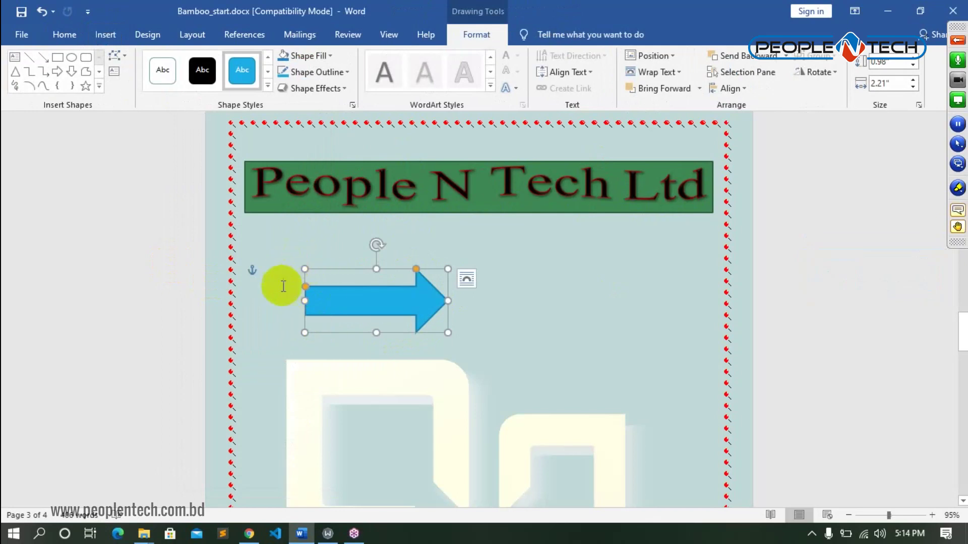
{"action": "mouse_move", "coordinate": [305, 269]}
{"action": "left_mouse_down"}
{"action": "mouse_move", "coordinate": [320, 288]}
{"action": "mouse_move", "coordinate": [286, 269]}
{"action": "left_mouse_up"}
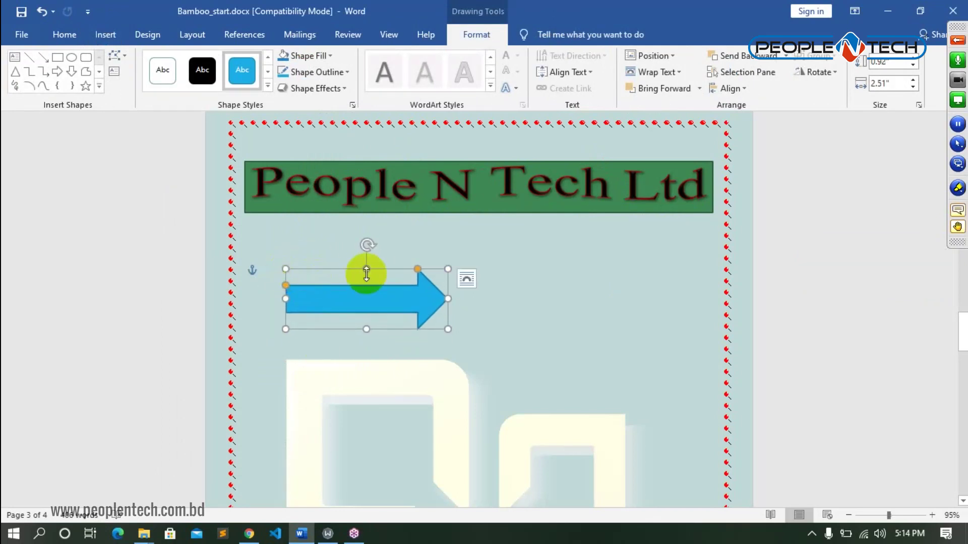
{"action": "mouse_move", "coordinate": [366, 268]}
{"action": "left_mouse_down"}
{"action": "mouse_move", "coordinate": [368, 253]}
{"action": "mouse_move", "coordinate": [364, 277]}
{"action": "left_mouse_up"}
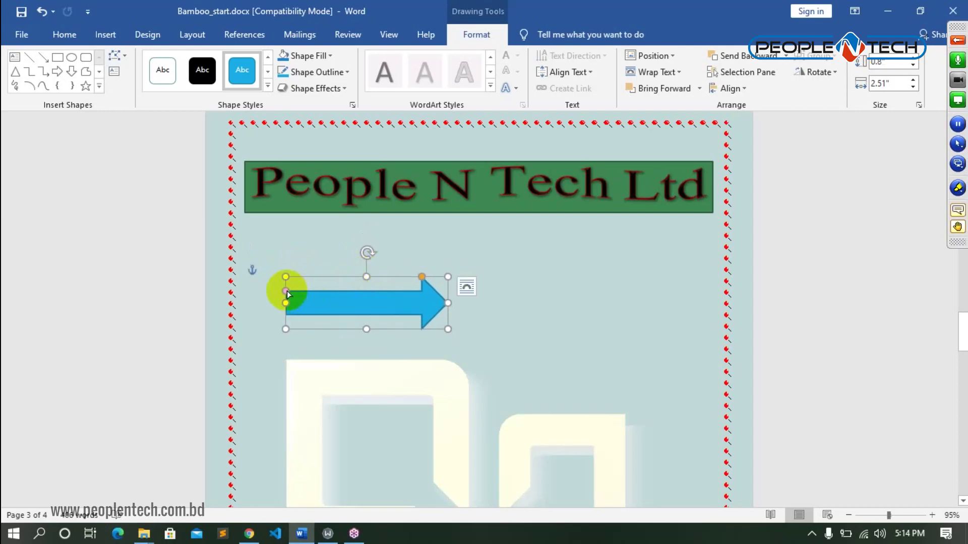
{"action": "mouse_move", "coordinate": [286, 291]}
{"action": "left_mouse_down"}
{"action": "mouse_move", "coordinate": [315, 300]}
{"action": "mouse_move", "coordinate": [280, 279]}
{"action": "mouse_move", "coordinate": [289, 289]}
{"action": "mouse_move", "coordinate": [292, 261]}
{"action": "mouse_move", "coordinate": [294, 288]}
{"action": "left_mouse_up"}
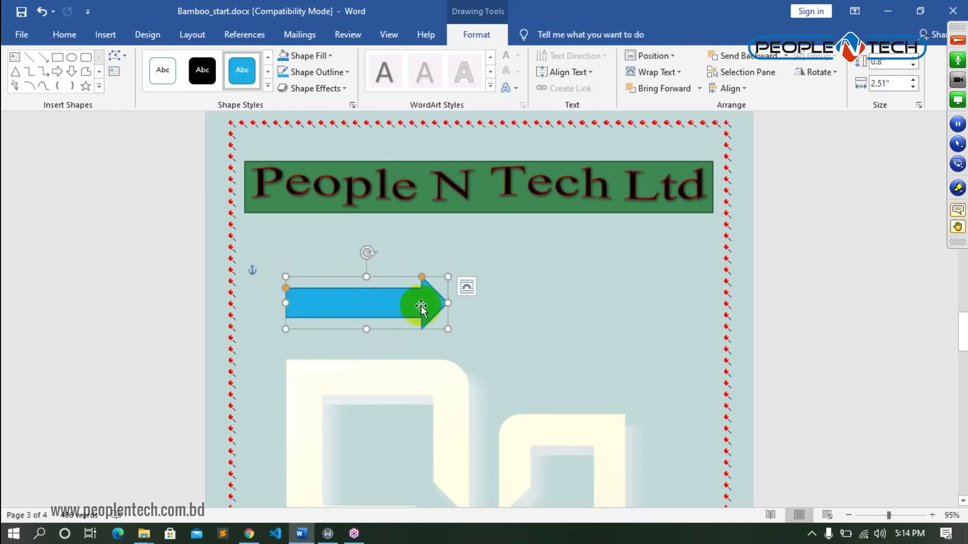
{"action": "left_click_drag", "start_coordinate": [421, 277], "coordinate": [388, 276]}
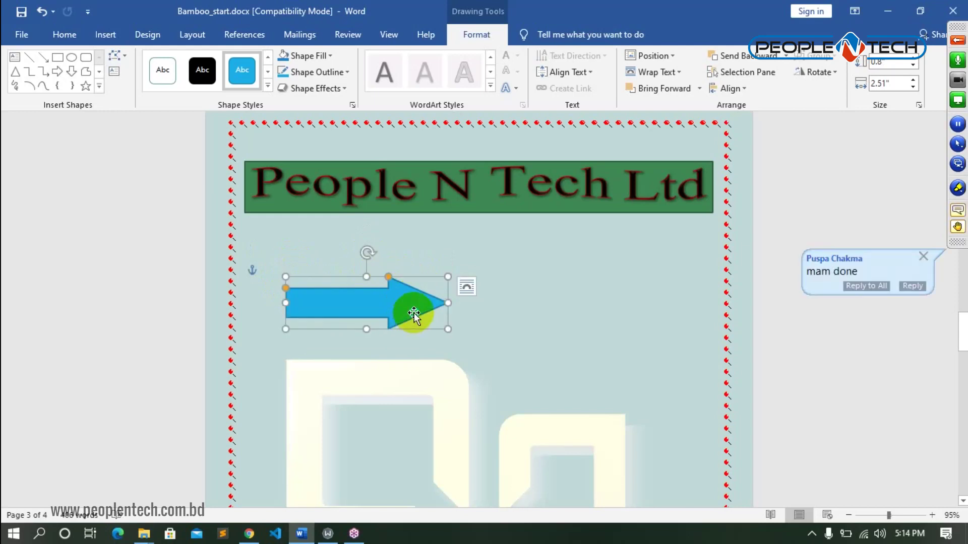
{"action": "right_click", "coordinate": [413, 313]}
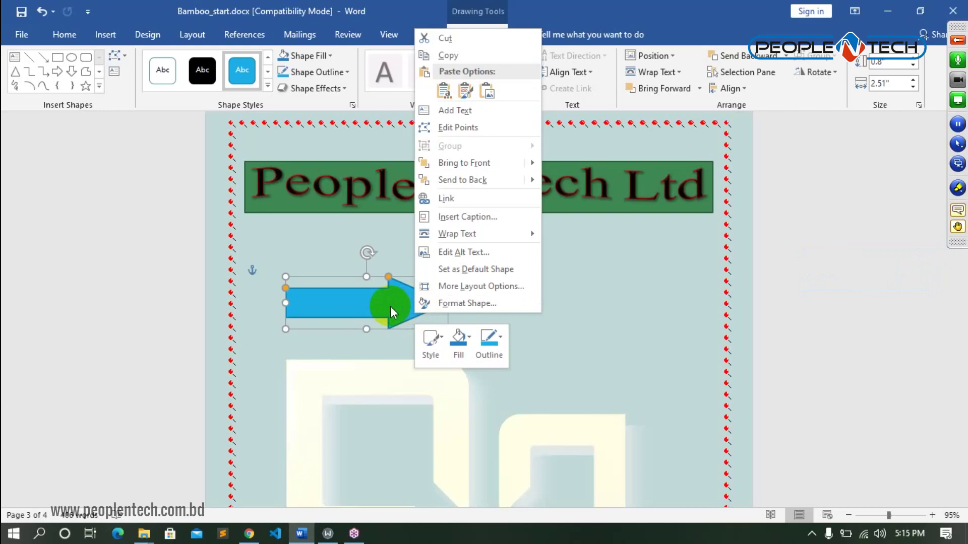
- Type the label 'Bangladesh' inside the blue arrow and select the word
{"action": "left_click", "coordinate": [464, 115]}
{"action": "left_click", "coordinate": [355, 301]}
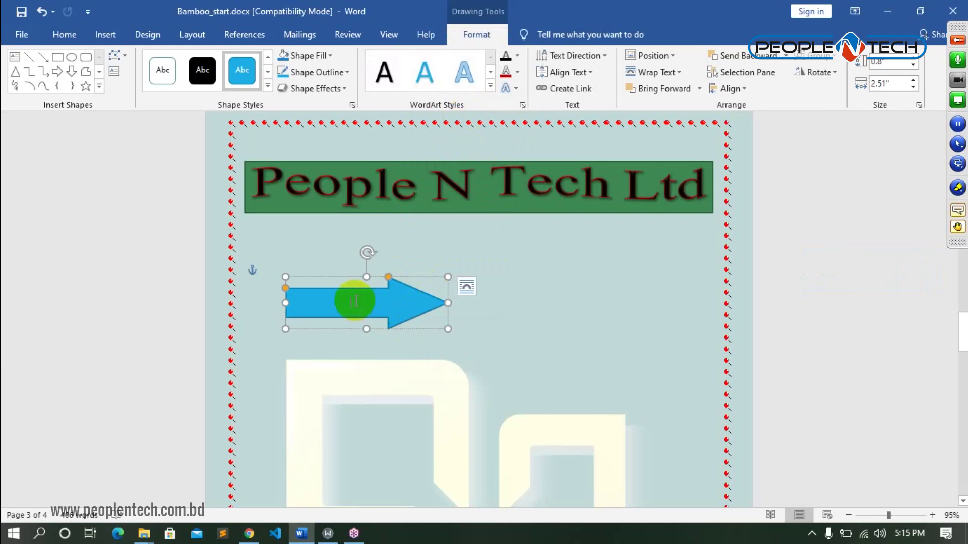
{"action": "type", "text": "Ba"}
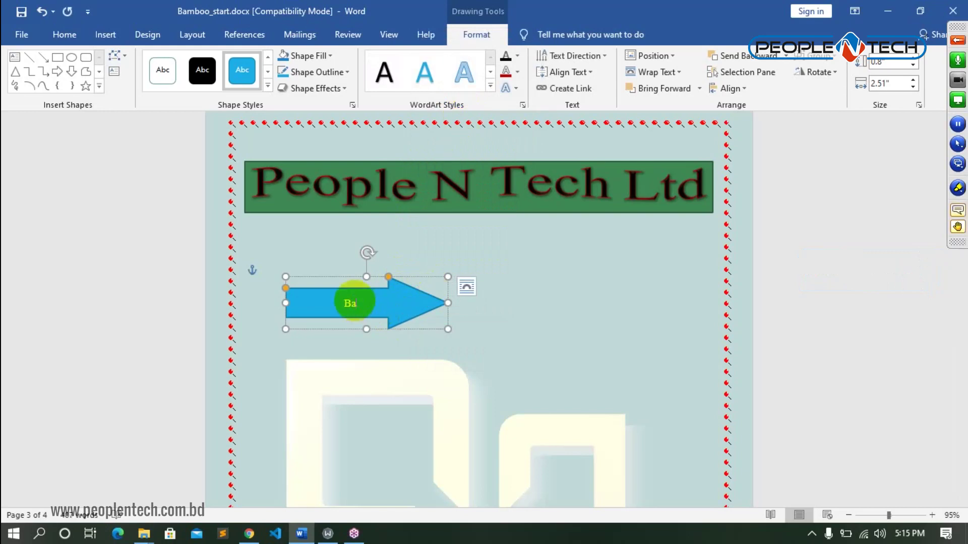
{"action": "type", "text": "ngladesh"}
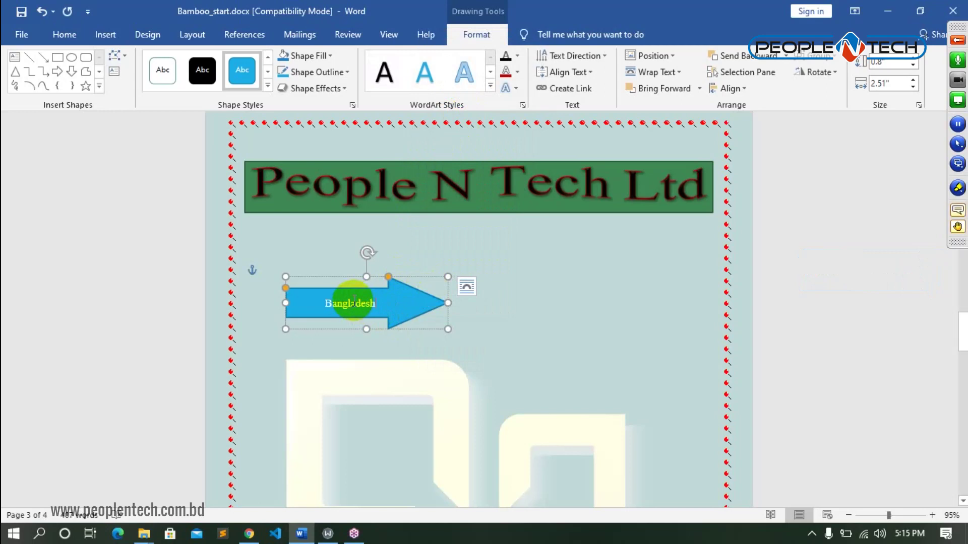
{"action": "left_click_drag", "start_coordinate": [400, 310], "coordinate": [325, 302]}
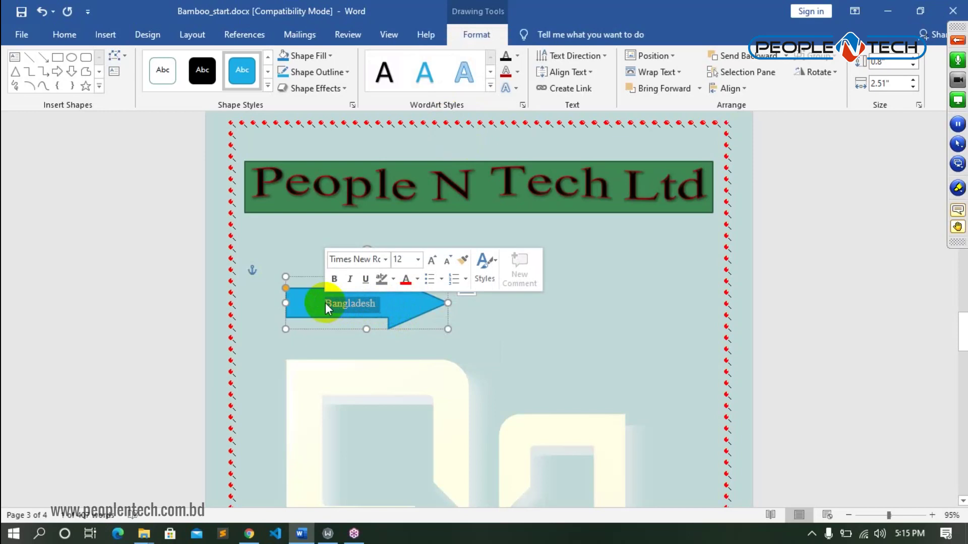
- Make the Bangladesh label red and apply the dark green shape style to the arrow
{"action": "left_click", "coordinate": [417, 279]}
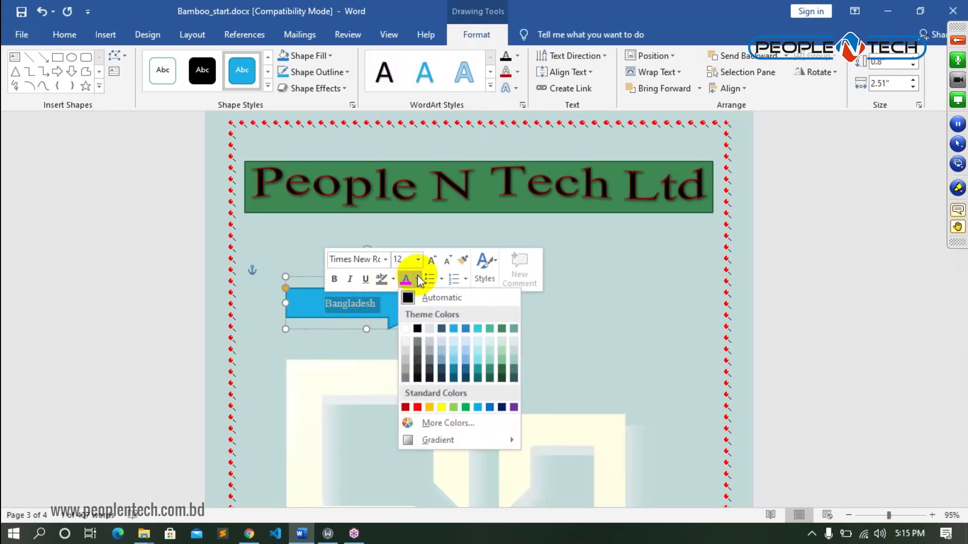
{"action": "left_click", "coordinate": [411, 408]}
{"action": "left_click", "coordinate": [404, 310]}
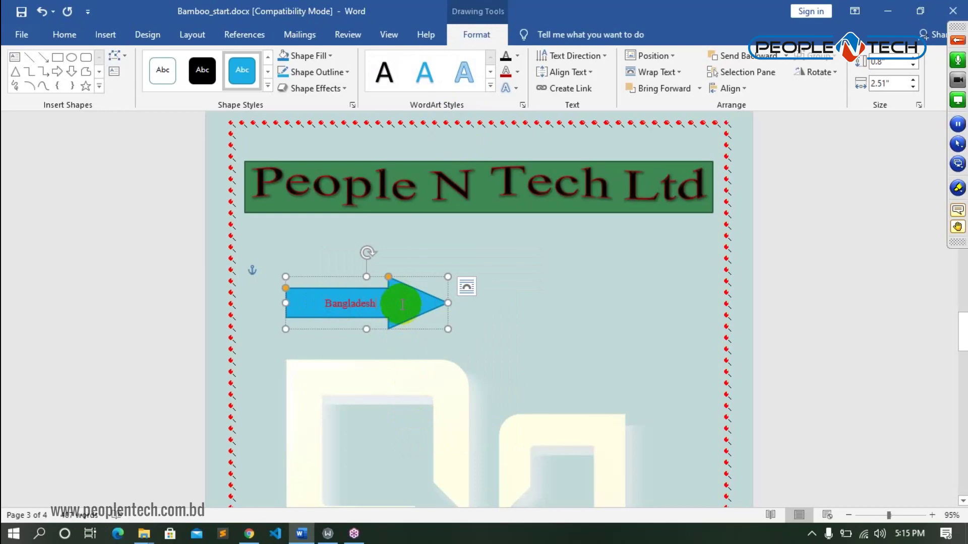
{"action": "right_click", "coordinate": [398, 301]}
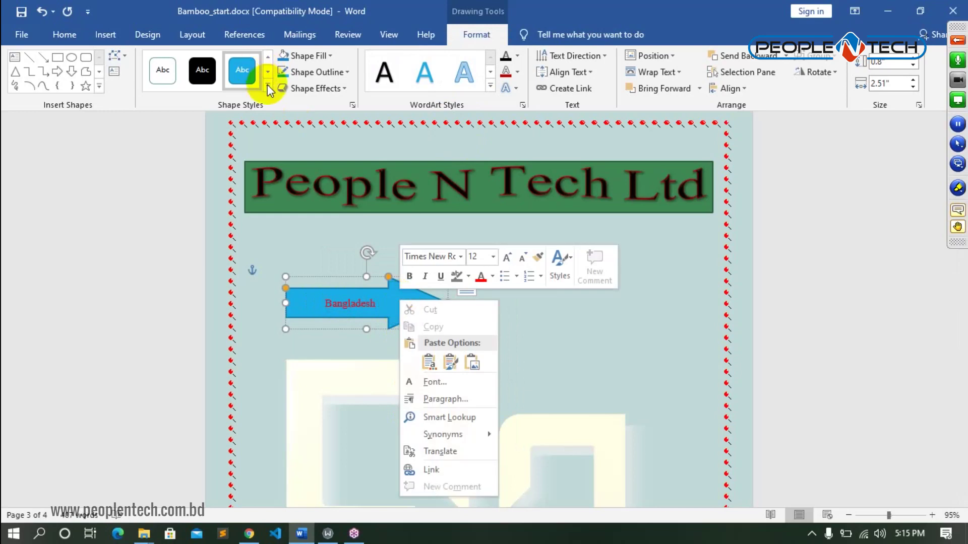
{"action": "left_click", "coordinate": [267, 84]}
{"action": "left_click", "coordinate": [361, 143]}
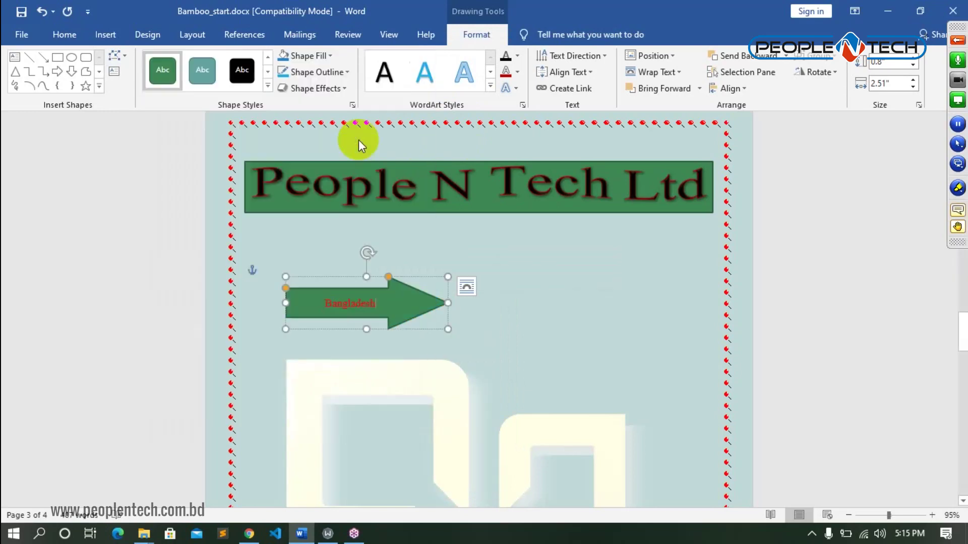
- Enlarge the Bangladesh label to 16 pt
{"action": "left_click", "coordinate": [366, 302]}
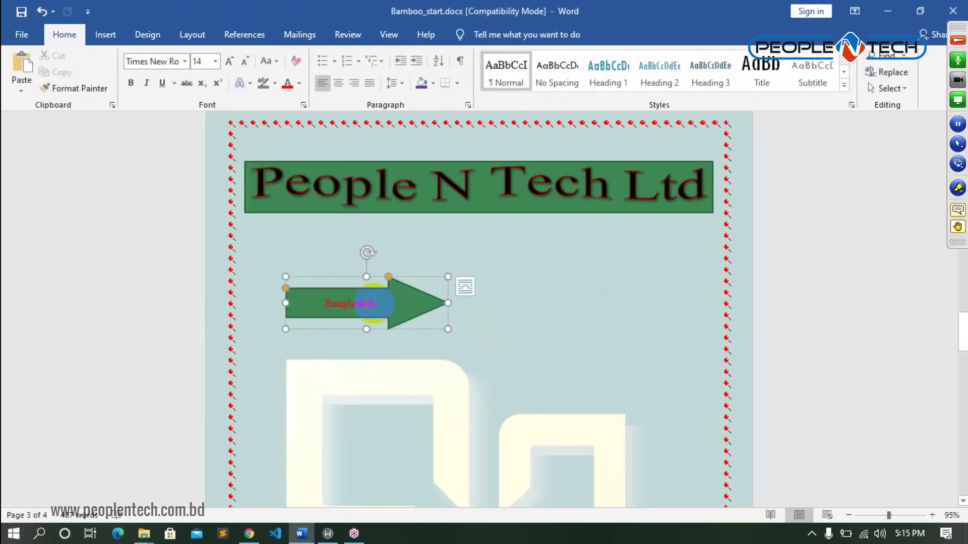
{"action": "double_click", "coordinate": [366, 301]}
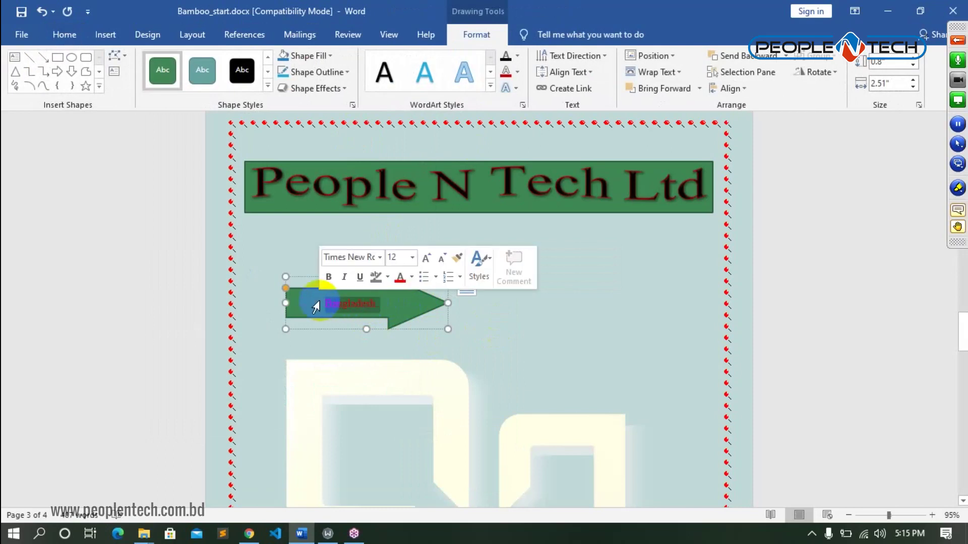
{"action": "left_click", "coordinate": [412, 257]}
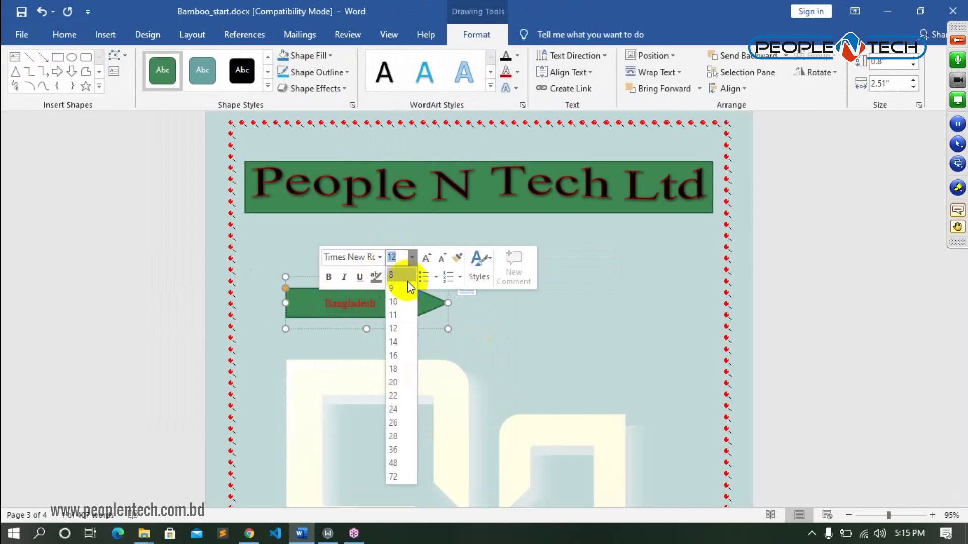
{"action": "left_click", "coordinate": [395, 343]}
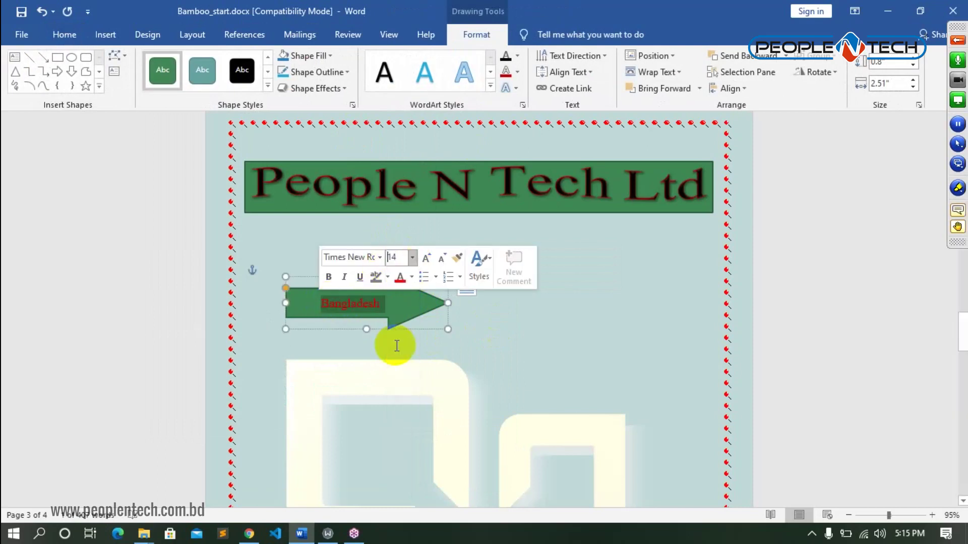
{"action": "left_click", "coordinate": [411, 257]}
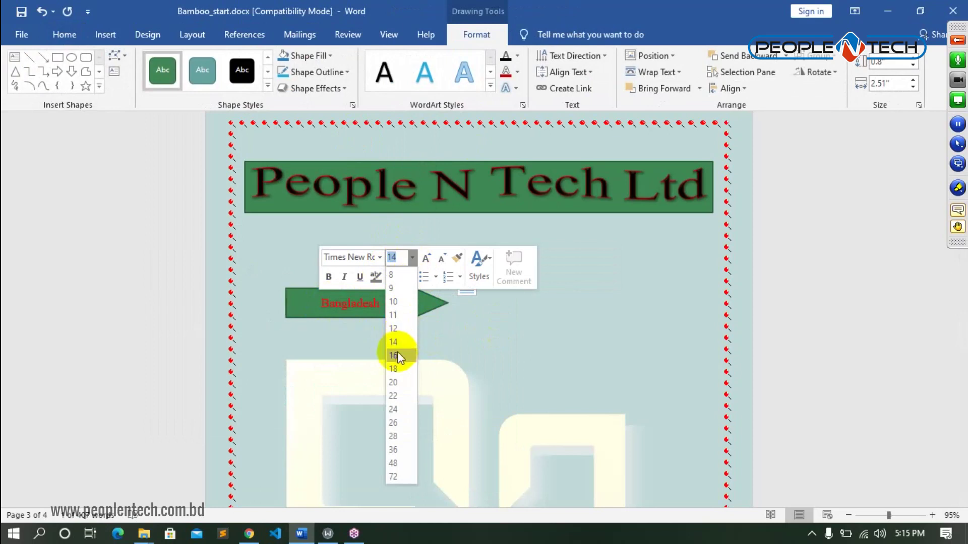
{"action": "left_click", "coordinate": [393, 355]}
{"action": "left_click", "coordinate": [396, 320]}
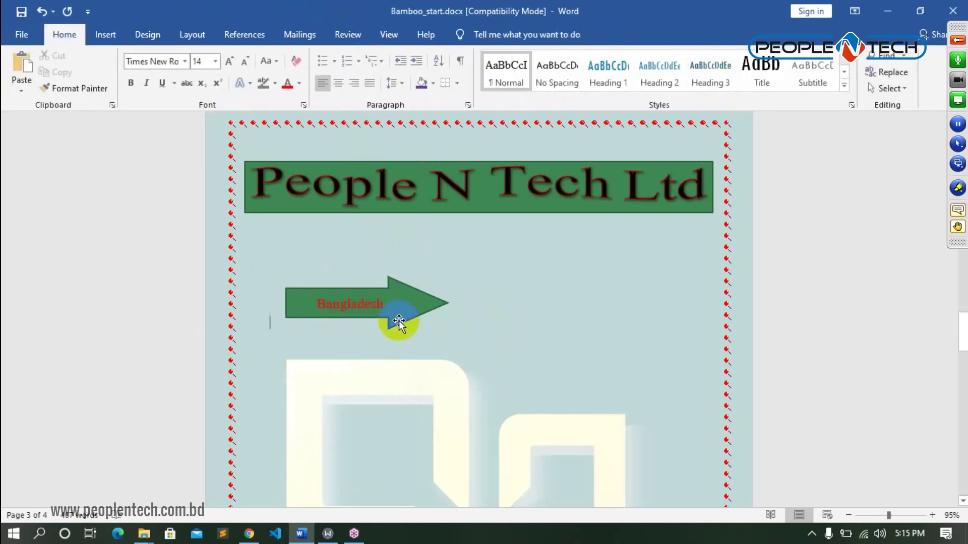
- Fill the arrow with a custom dark green colour, #1D3F27
{"action": "left_click", "coordinate": [403, 313]}
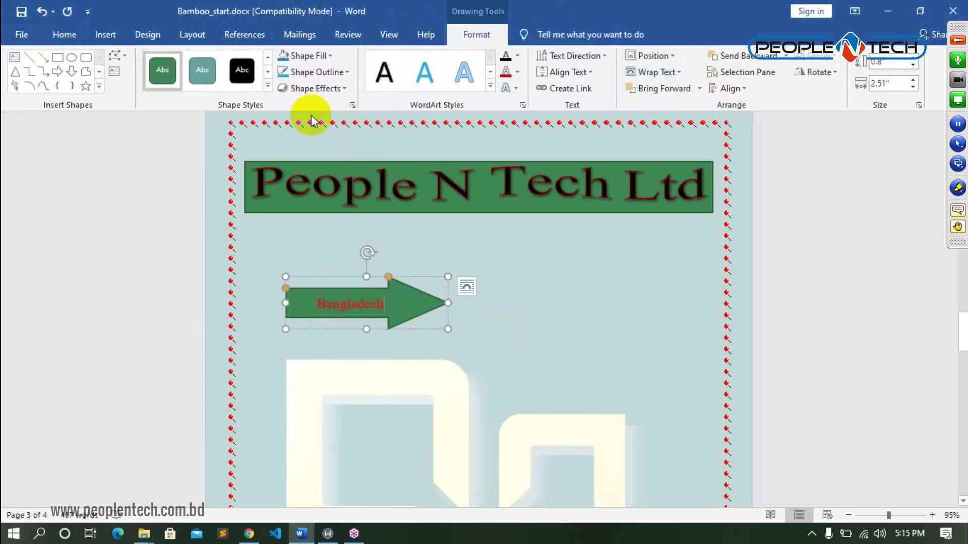
{"action": "left_click", "coordinate": [330, 58]}
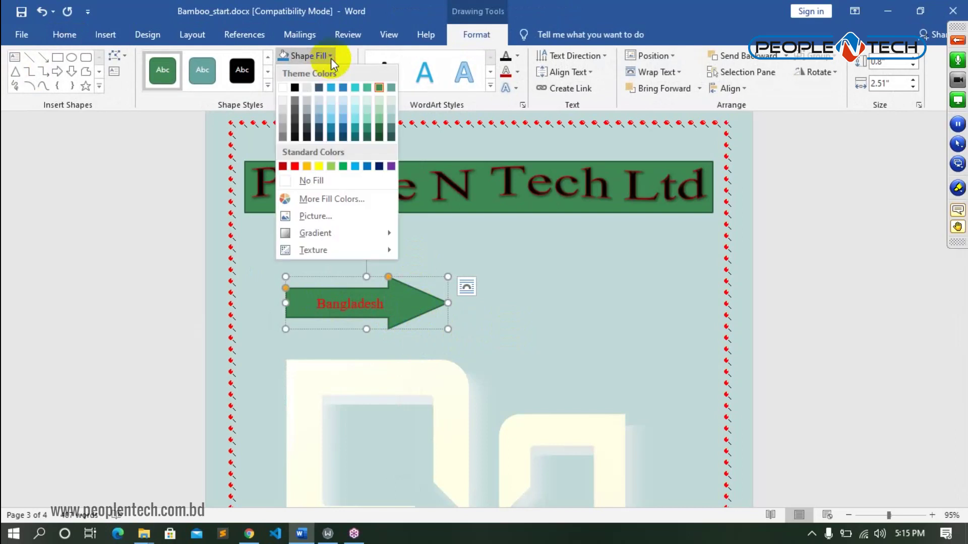
{"action": "left_click", "coordinate": [331, 201]}
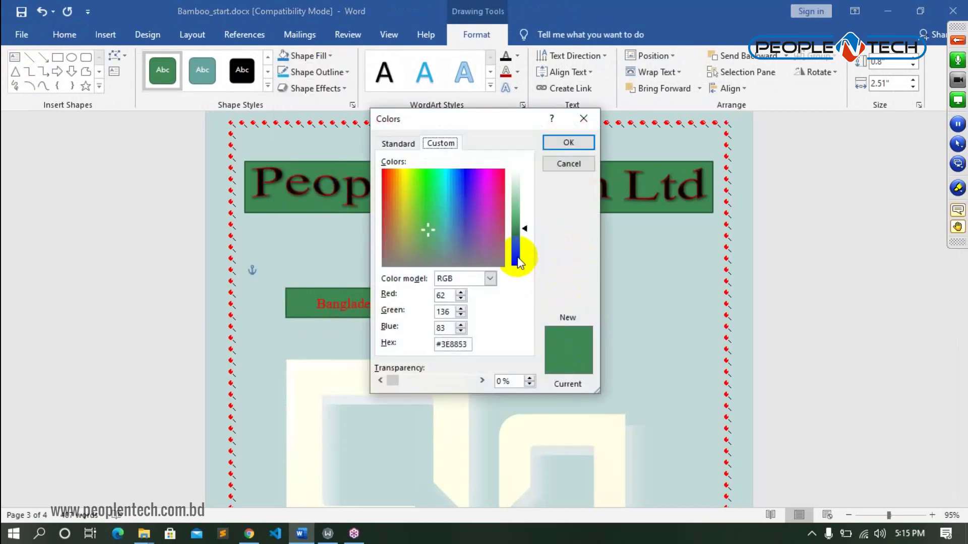
{"action": "left_click", "coordinate": [517, 259]}
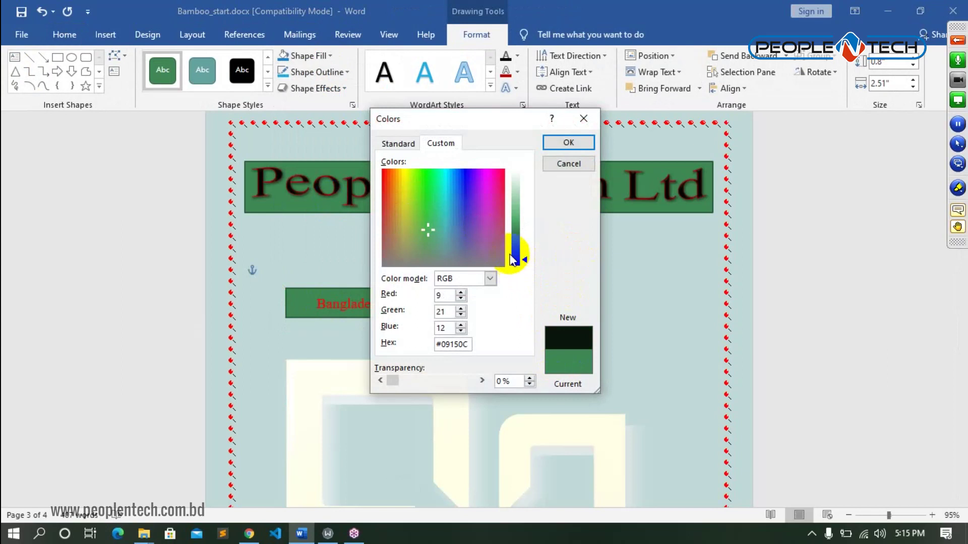
{"action": "left_click", "coordinate": [515, 248]}
{"action": "left_click", "coordinate": [560, 143]}
{"action": "left_click", "coordinate": [495, 335]}
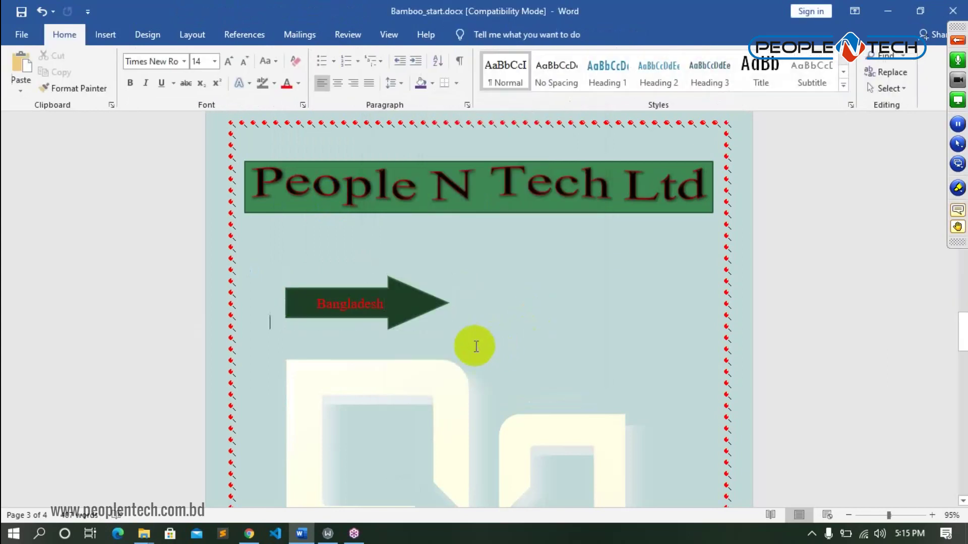
{"action": "left_click", "coordinate": [405, 304]}
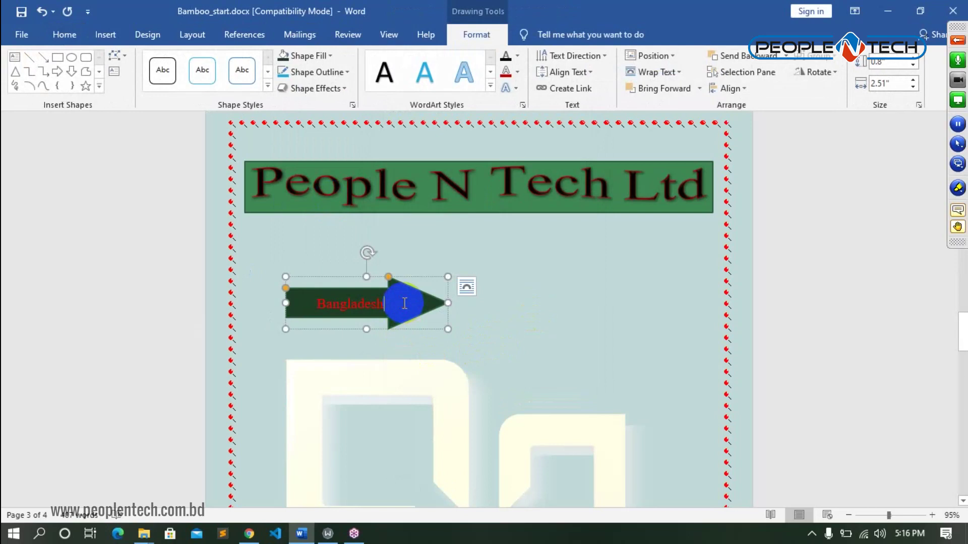
- Select the word Bangladesh and preview text effects and outline colours without applying any
{"action": "left_click_drag", "start_coordinate": [385, 300], "coordinate": [317, 297]}
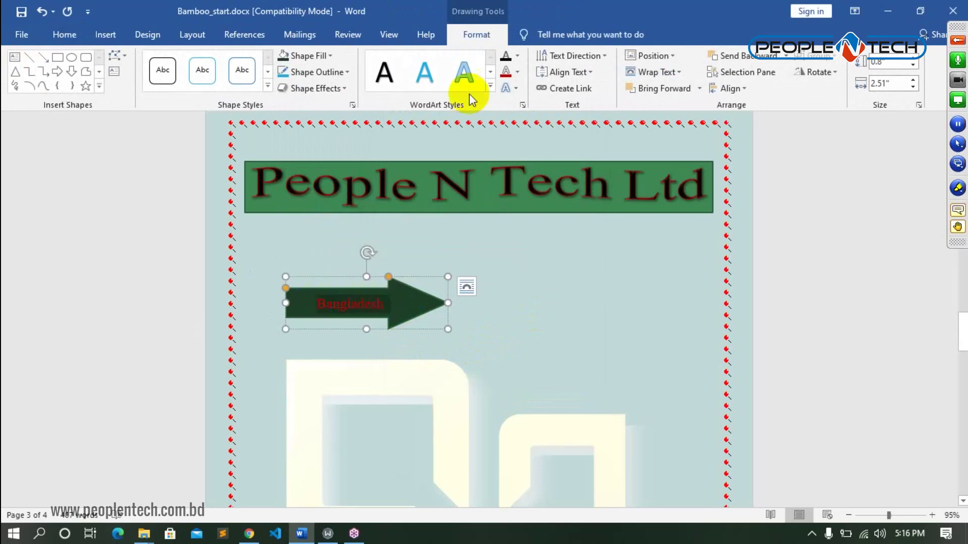
{"action": "left_click", "coordinate": [490, 91]}
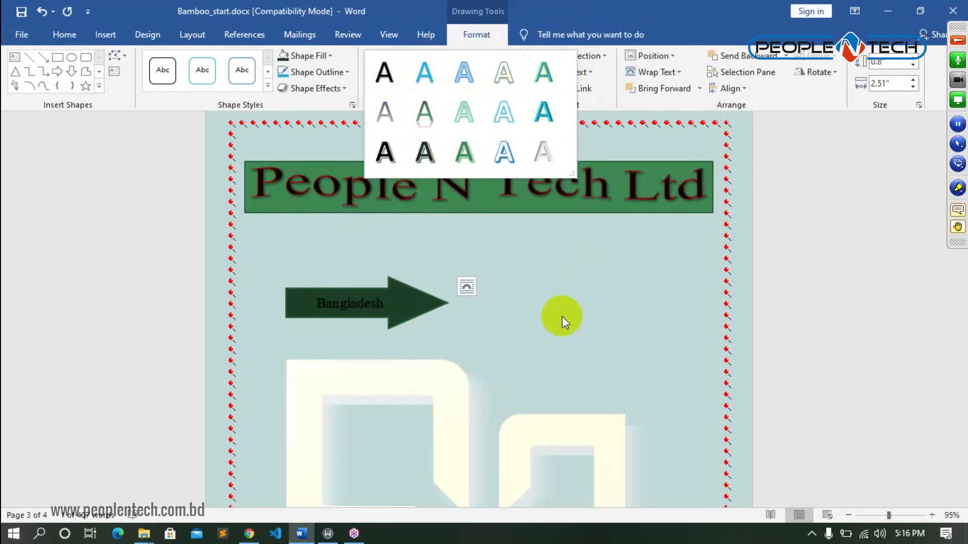
{"action": "left_click", "coordinate": [555, 297]}
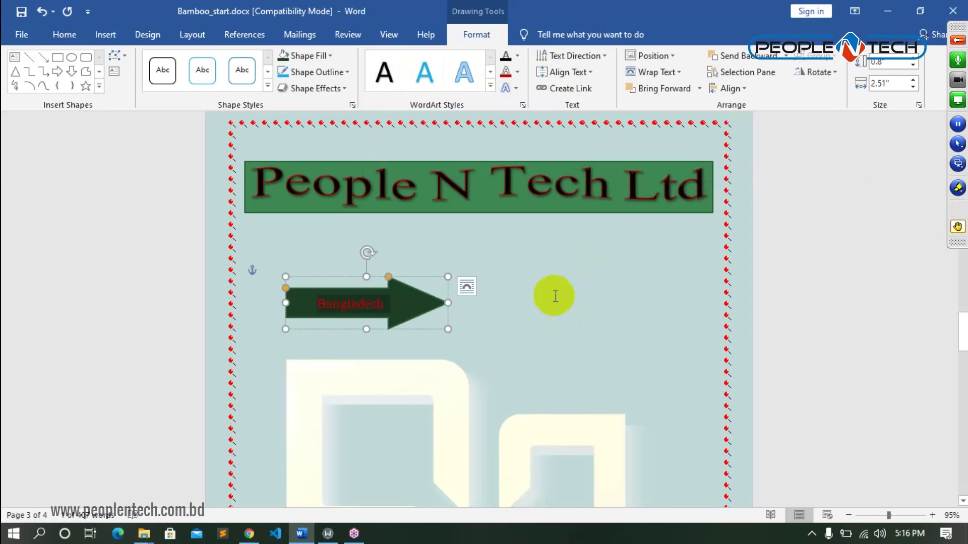
{"action": "left_click", "coordinate": [518, 75]}
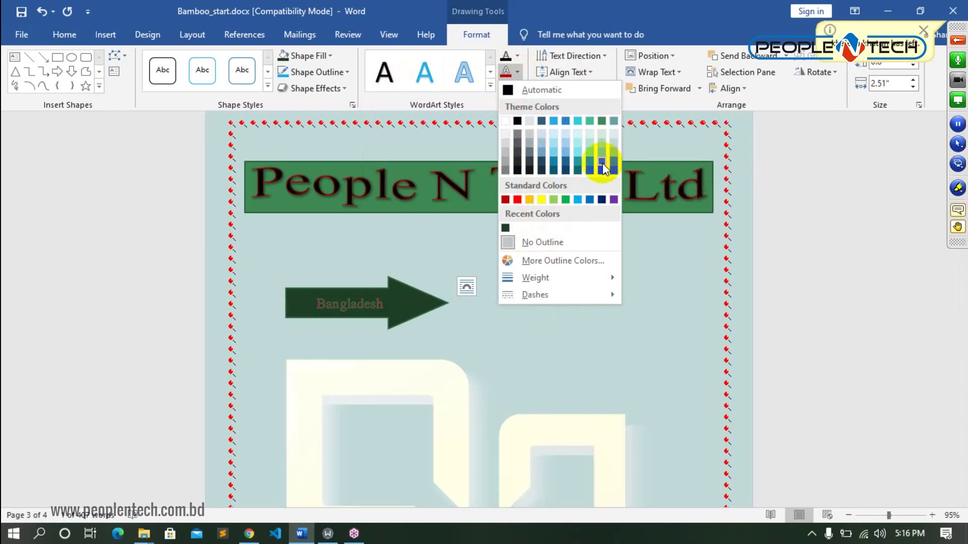
{"action": "left_click", "coordinate": [524, 347]}
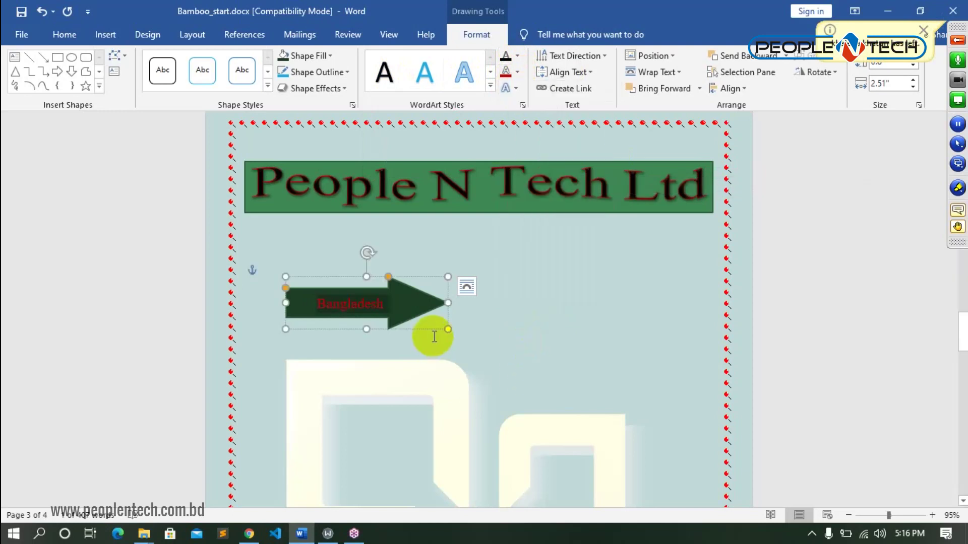
- Give the Bangladesh arrow a 1 pt red outline
{"action": "left_click", "coordinate": [428, 316]}
{"action": "left_click", "coordinate": [411, 307]}
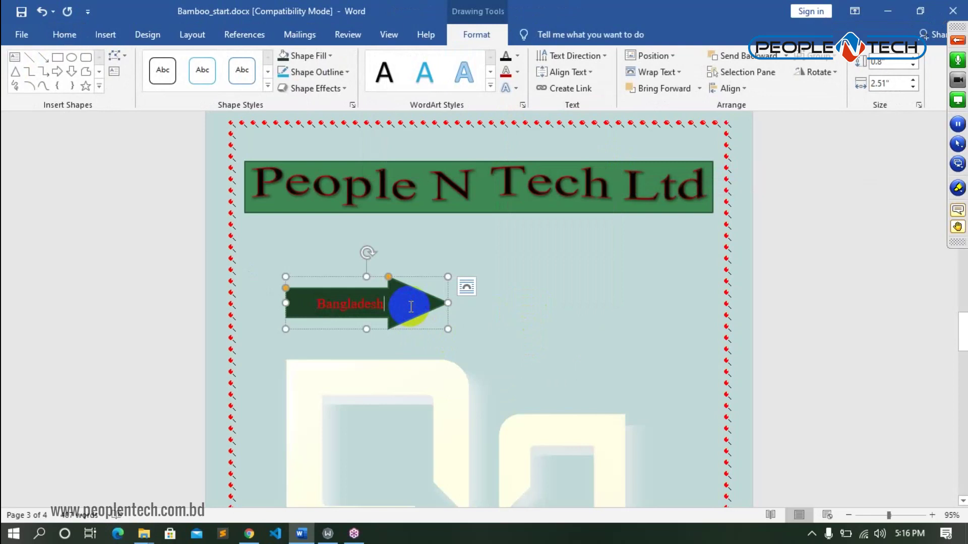
{"action": "left_click", "coordinate": [344, 72]}
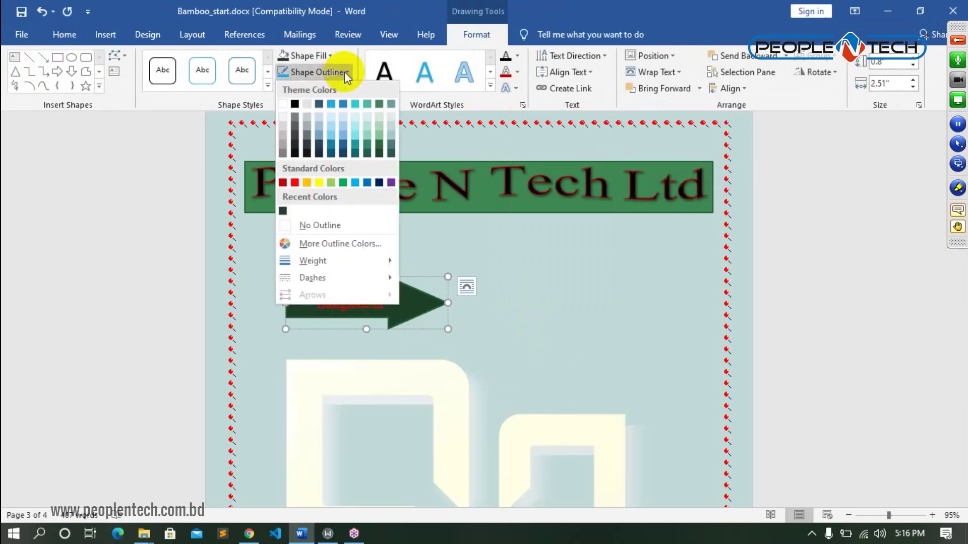
{"action": "mouse_move", "coordinate": [357, 262]}
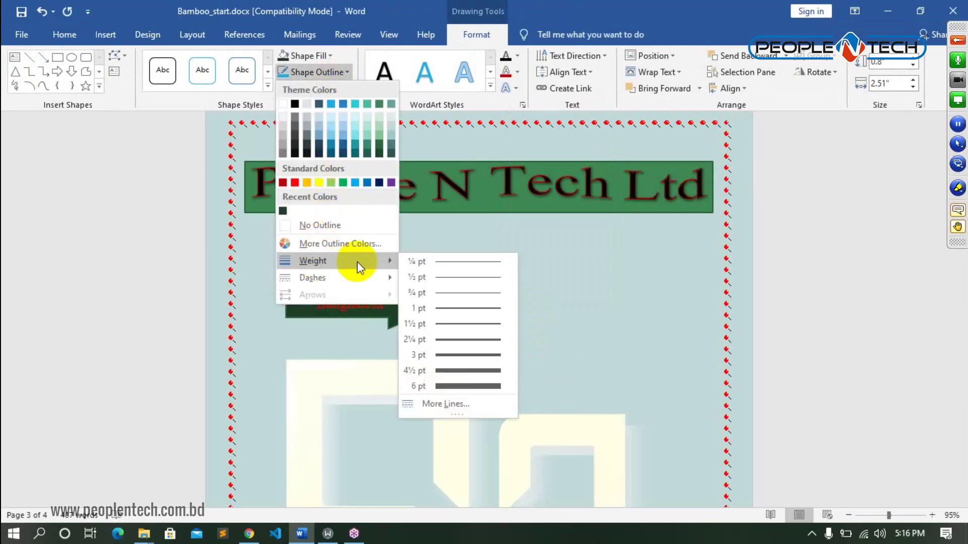
{"action": "left_click", "coordinate": [481, 307]}
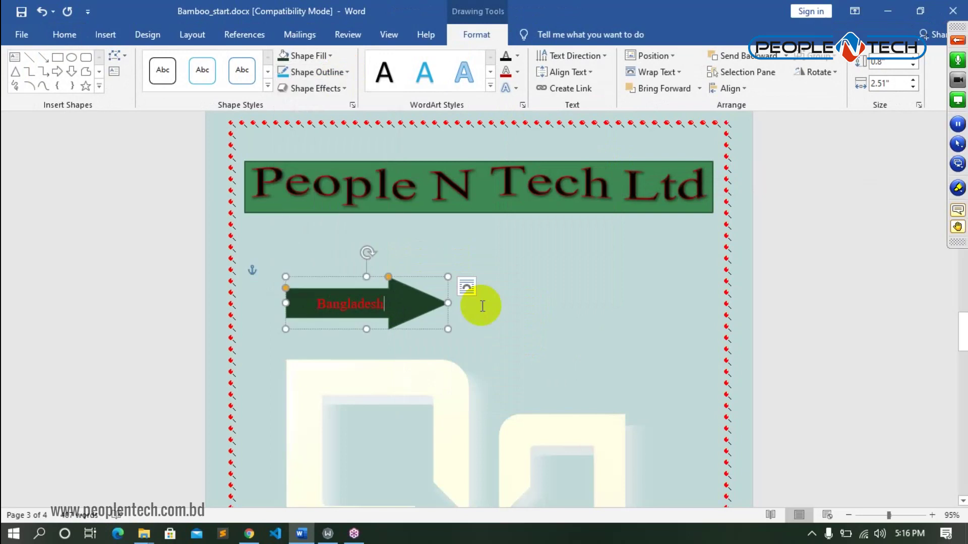
{"action": "left_click", "coordinate": [353, 76]}
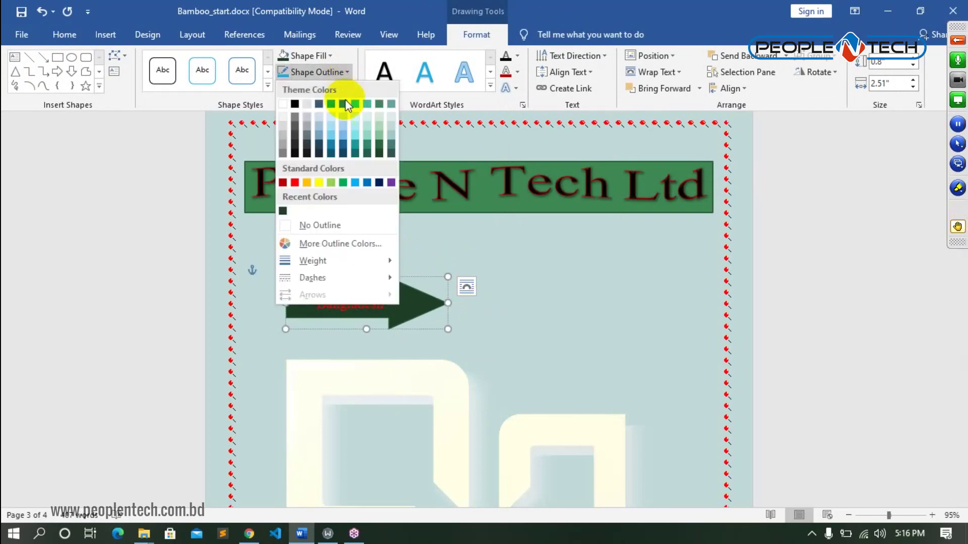
{"action": "left_click", "coordinate": [298, 181]}
{"action": "left_click", "coordinate": [534, 349]}
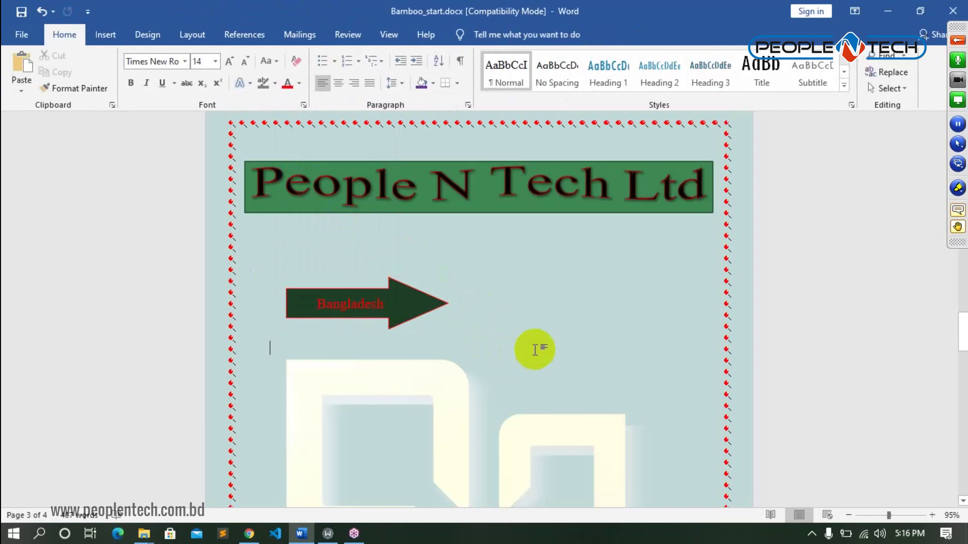
- Thicken the arrow's red outline to 2¼ pt
{"action": "left_click", "coordinate": [403, 292]}
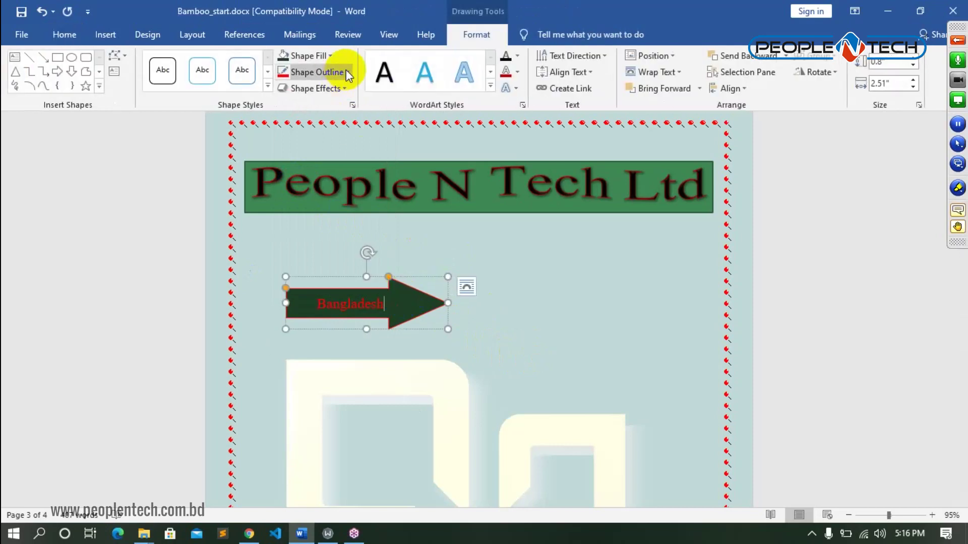
{"action": "left_click", "coordinate": [344, 73]}
{"action": "mouse_move", "coordinate": [352, 257]}
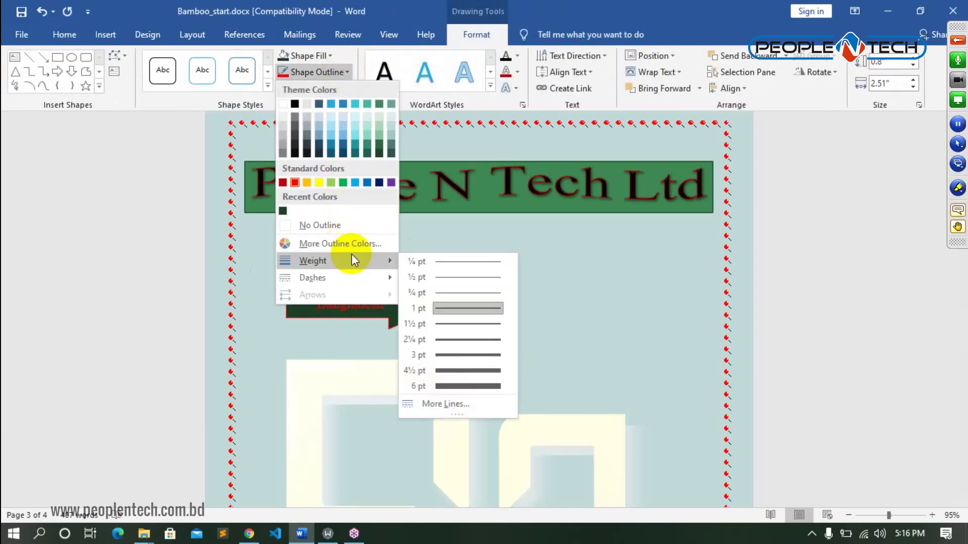
{"action": "left_click", "coordinate": [489, 338]}
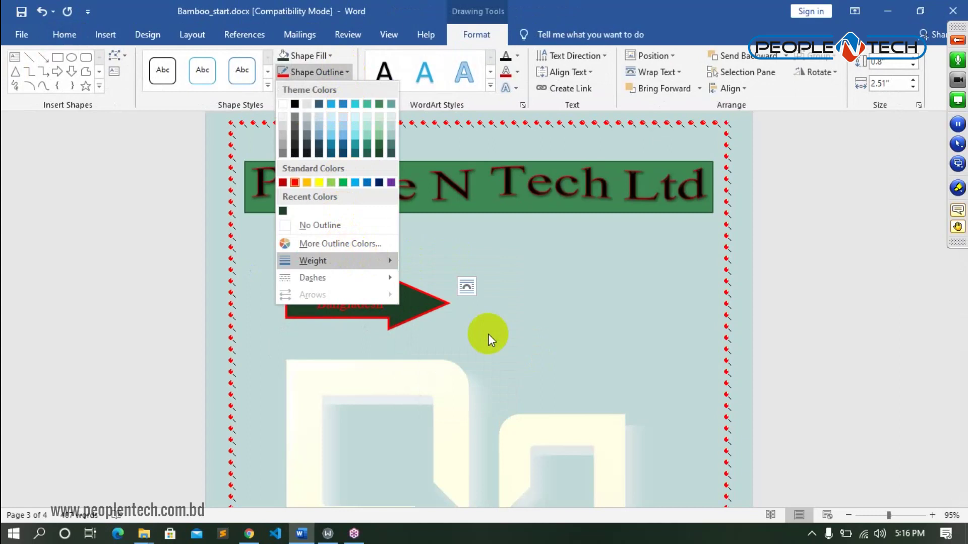
{"action": "left_click", "coordinate": [535, 319]}
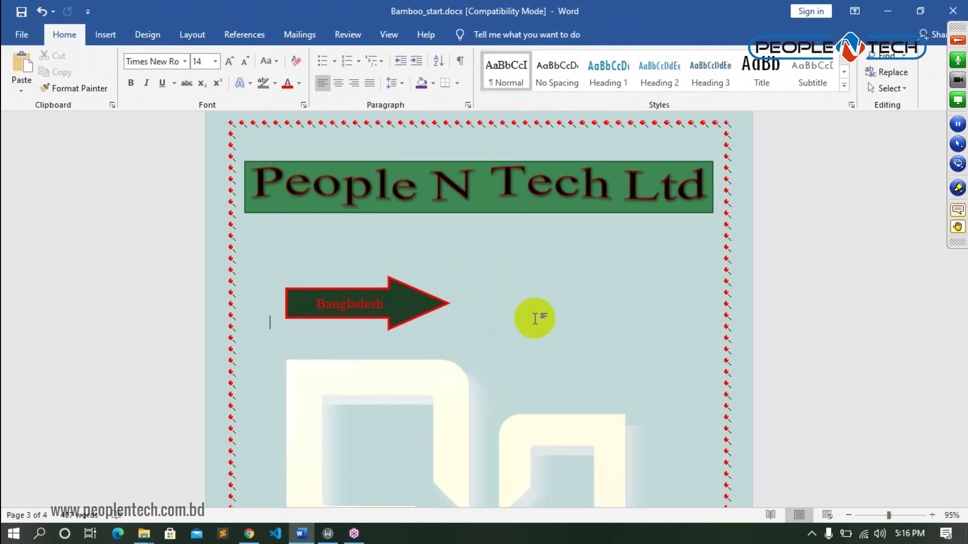
{"action": "left_click", "coordinate": [493, 184]}
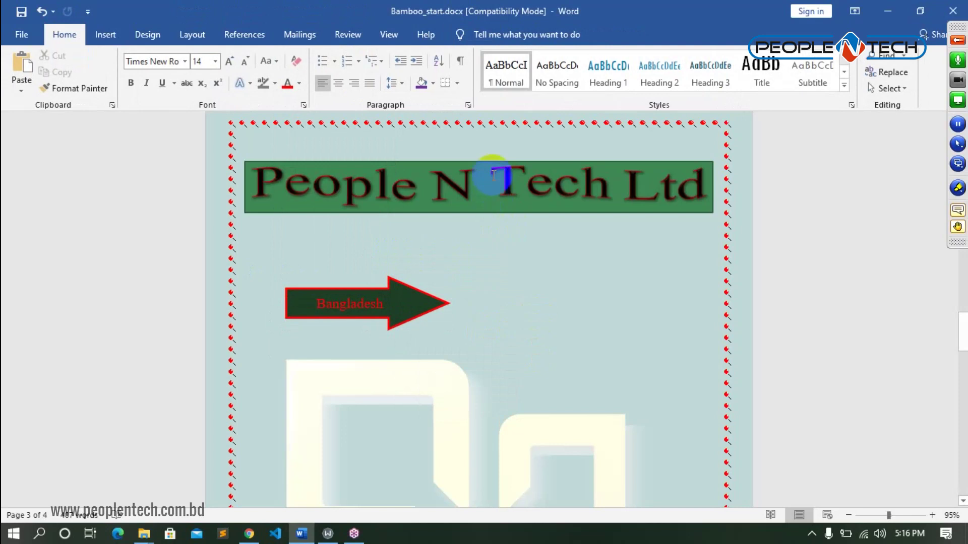
{"action": "left_click", "coordinate": [416, 305]}
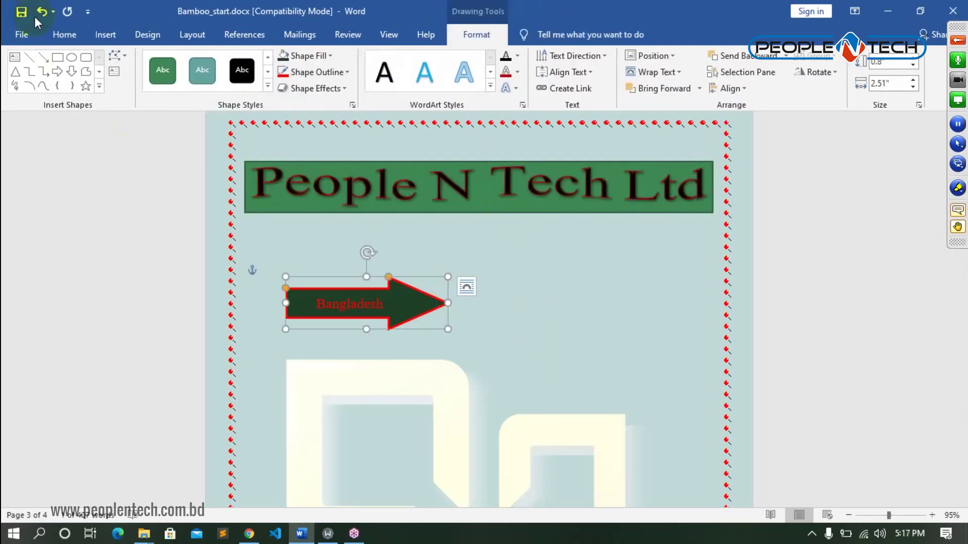
{"action": "left_click", "coordinate": [114, 35]}
{"action": "left_click", "coordinate": [529, 325]}
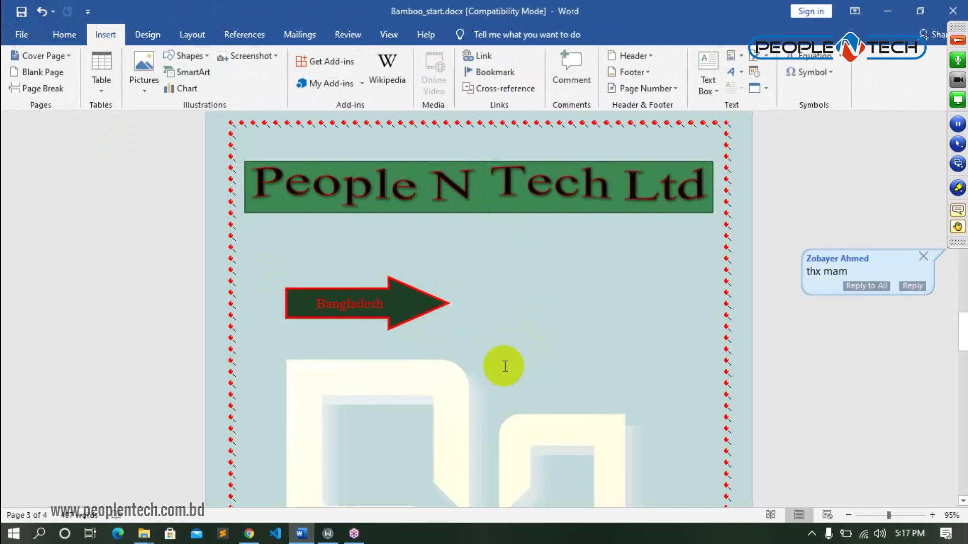
- Insert a heart shape below the arrow and resize it to 1.83 by 1.75 inches
{"action": "left_click", "coordinate": [204, 60]}
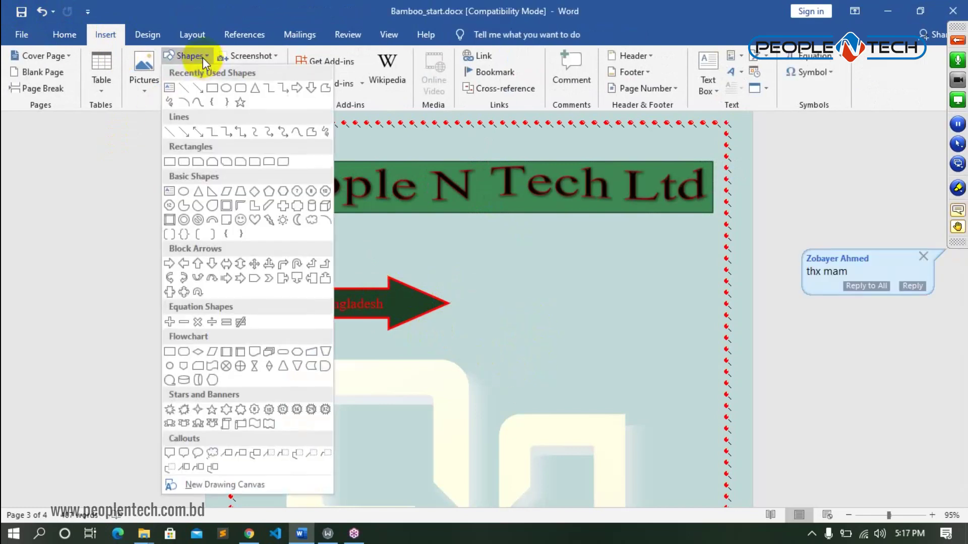
{"action": "left_click", "coordinate": [255, 221]}
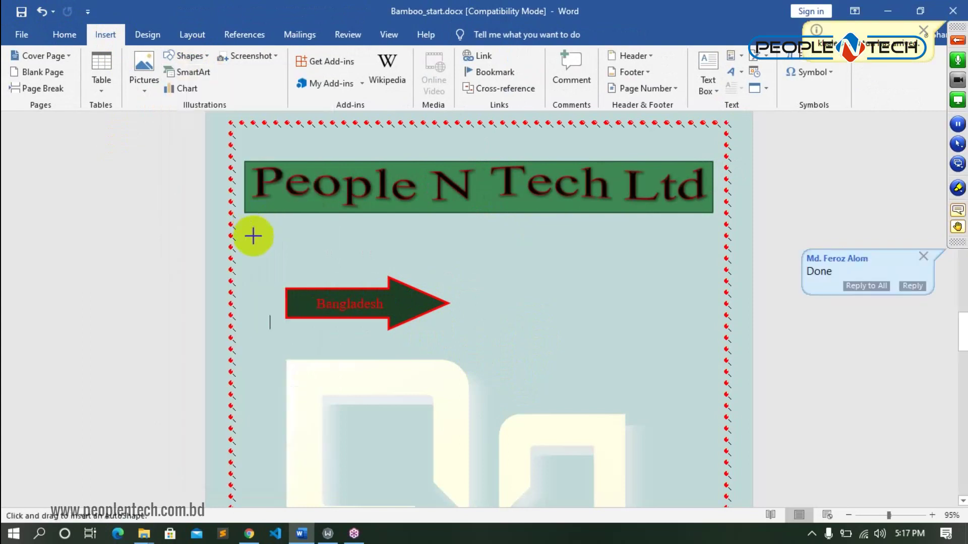
{"action": "left_click", "coordinate": [461, 385]}
{"action": "scroll", "coordinate": [561, 313], "scroll_direction": "down", "scroll_amount": 3}
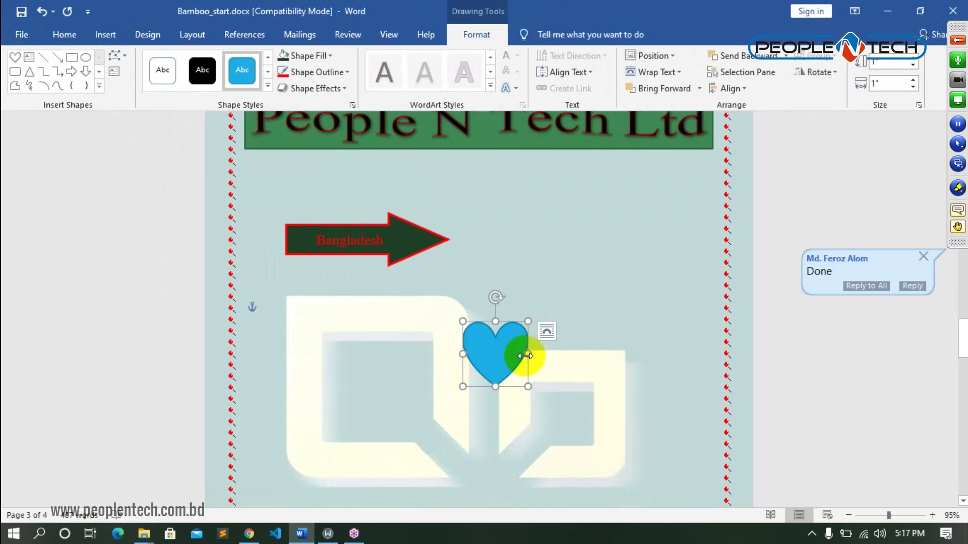
{"action": "left_click_drag", "start_coordinate": [527, 352], "coordinate": [581, 354]}
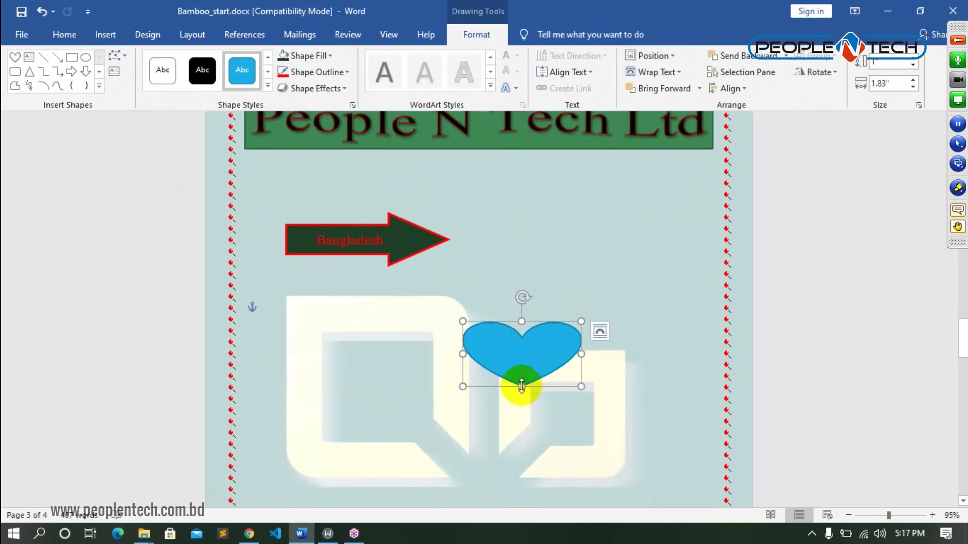
{"action": "left_click_drag", "start_coordinate": [521, 387], "coordinate": [519, 432]}
- Add the word 'love' inside the heart
{"action": "right_click", "coordinate": [542, 386]}
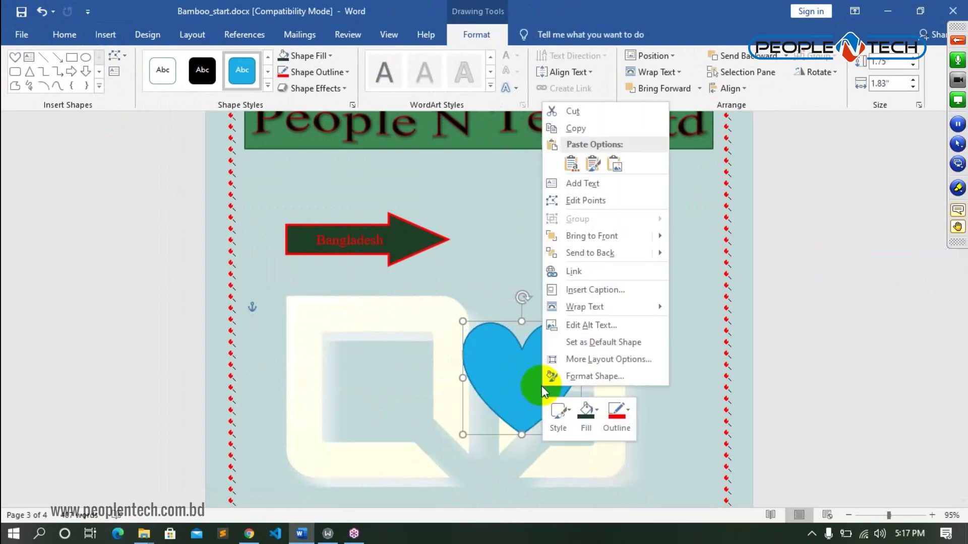
{"action": "left_click", "coordinate": [584, 183]}
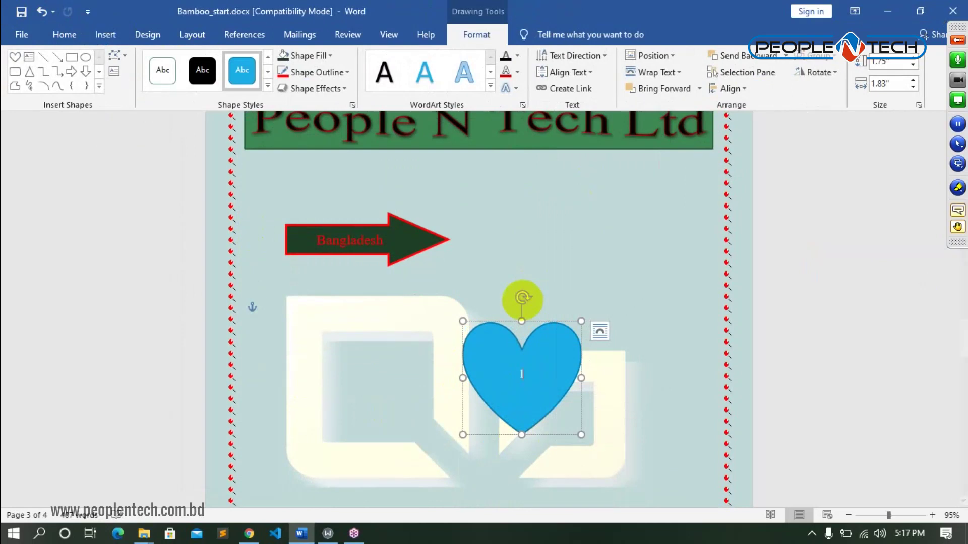
{"action": "left_click", "coordinate": [529, 353]}
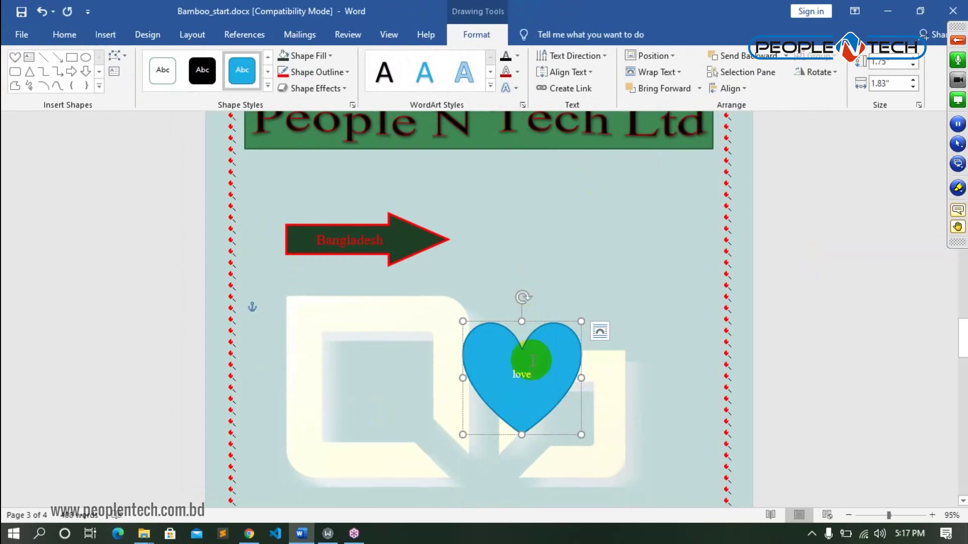
{"action": "right_click", "coordinate": [556, 347]}
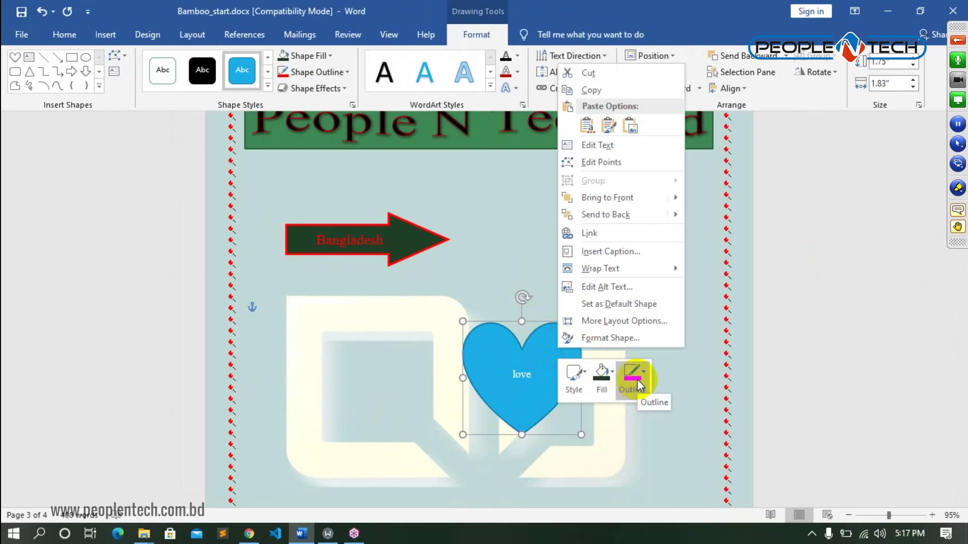
- Fill the heart red and give 'love' 16 pt size in a dark font colour
{"action": "left_click", "coordinate": [323, 59]}
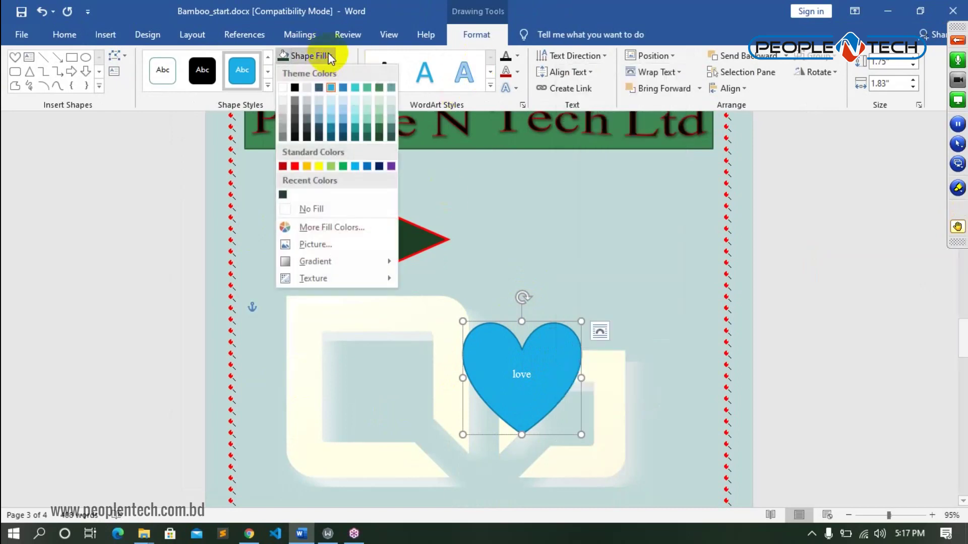
{"action": "left_click", "coordinate": [295, 166]}
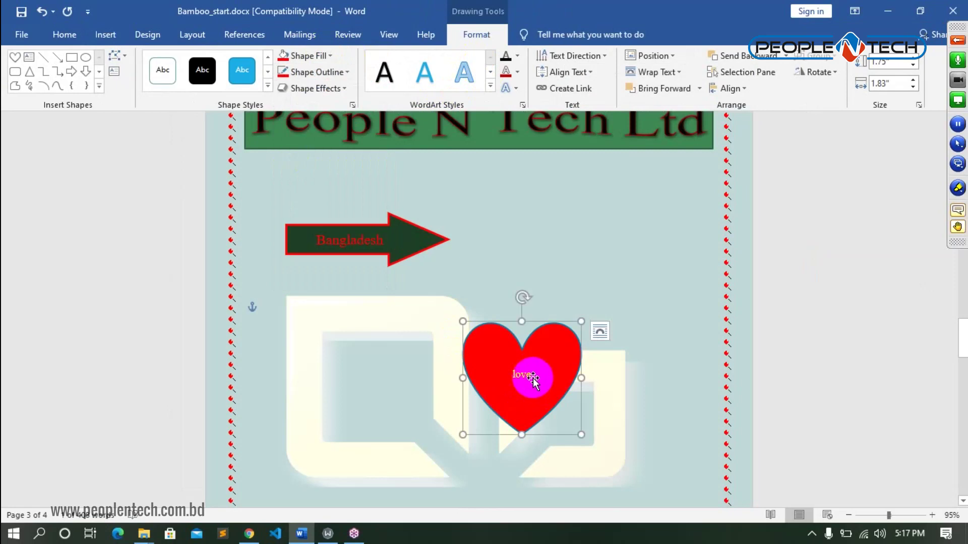
{"action": "left_click_drag", "start_coordinate": [533, 374], "coordinate": [509, 374]}
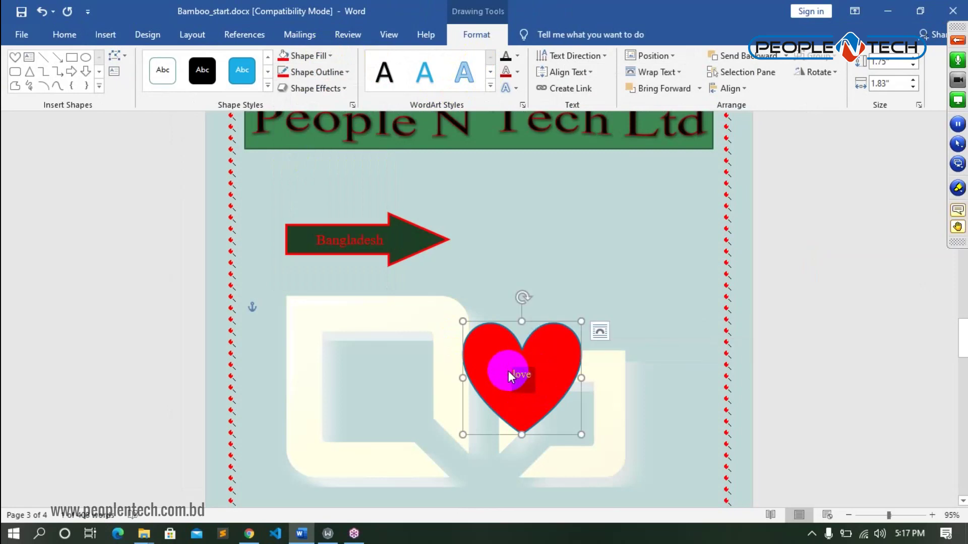
{"action": "left_click", "coordinate": [601, 328]}
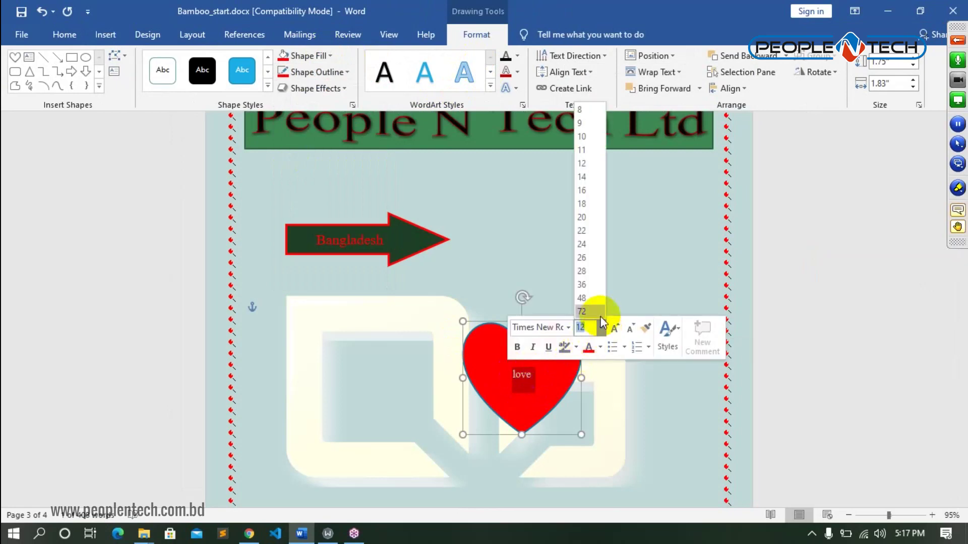
{"action": "left_click", "coordinate": [587, 192]}
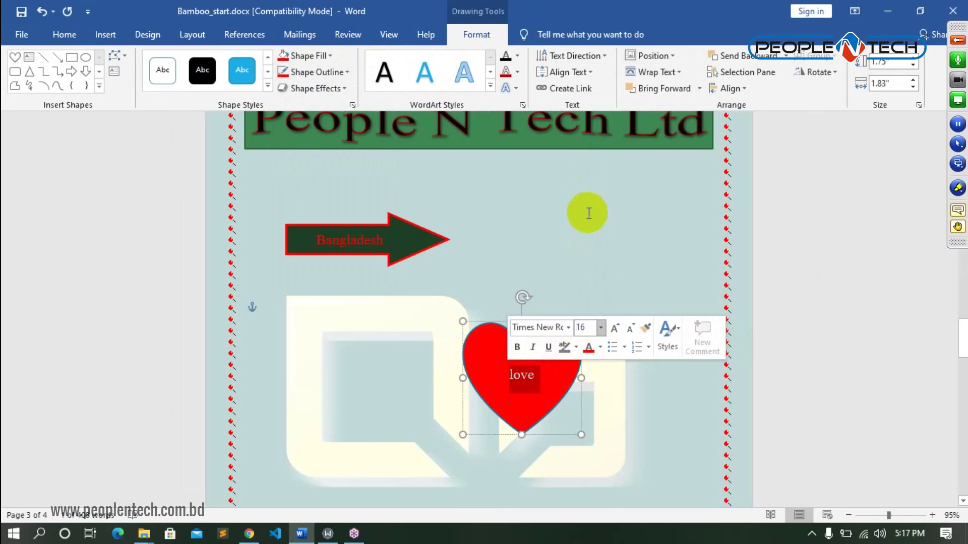
{"action": "left_click", "coordinate": [600, 347]}
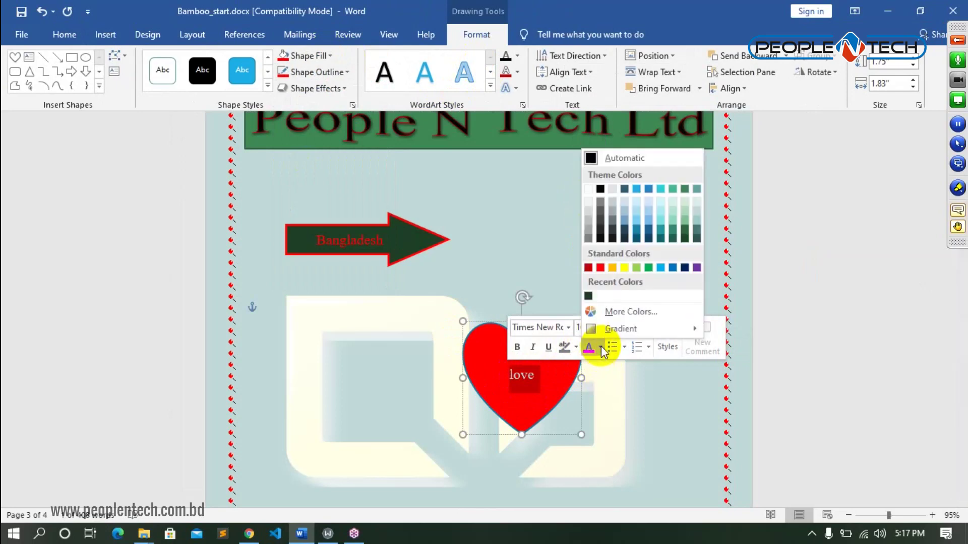
{"action": "left_click", "coordinate": [683, 239]}
- Enlarge the word 'love' to 24 pt
{"action": "left_click_drag", "start_coordinate": [529, 381], "coordinate": [502, 373]}
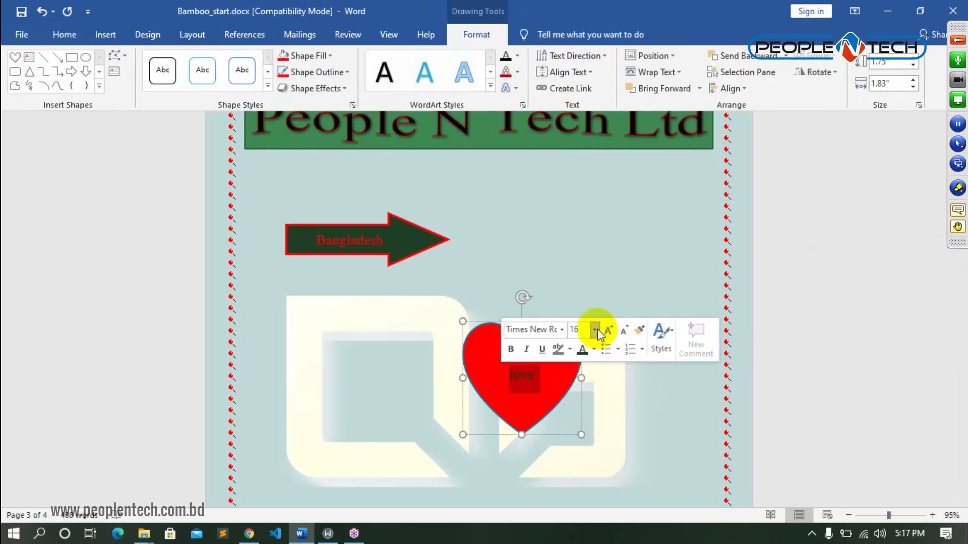
{"action": "left_click", "coordinate": [594, 330]}
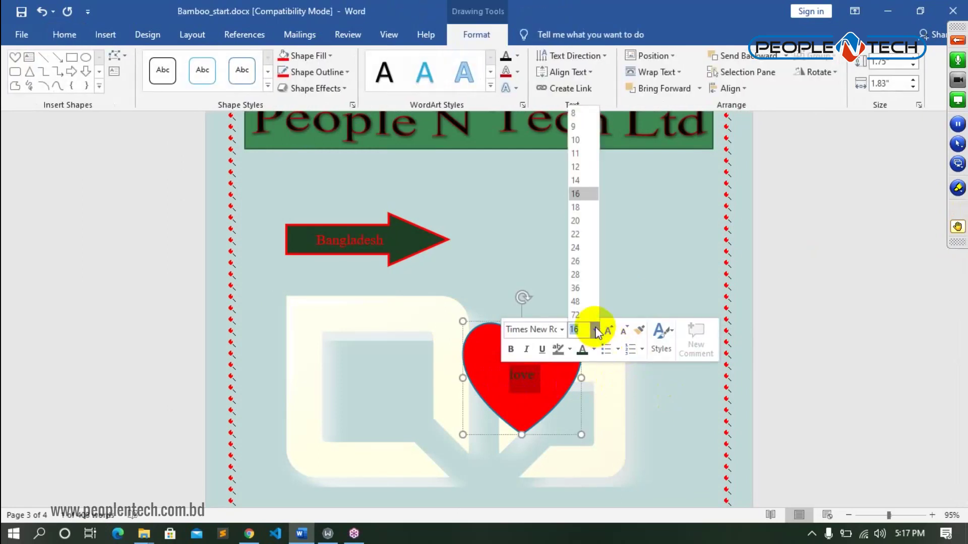
{"action": "left_click", "coordinate": [576, 246]}
{"action": "left_click", "coordinate": [609, 426]}
{"action": "left_click", "coordinate": [536, 367]}
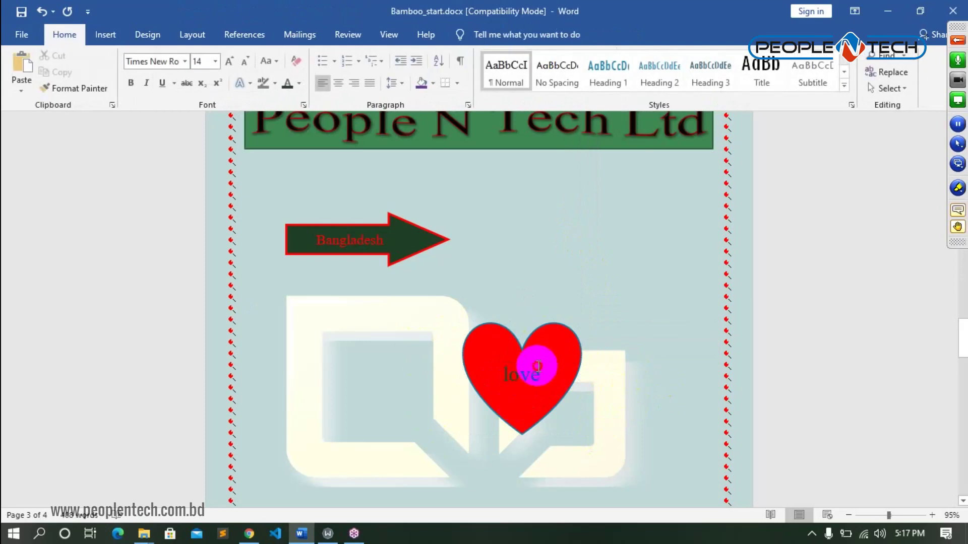
{"action": "left_click", "coordinate": [341, 72]}
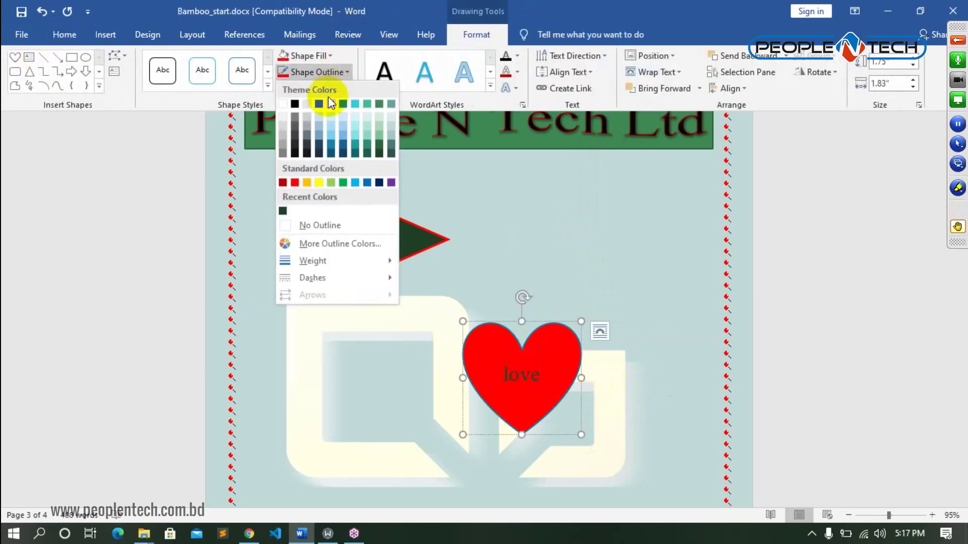
- Give the heart a green outline 2¼ pt thick
{"action": "left_click", "coordinate": [347, 183]}
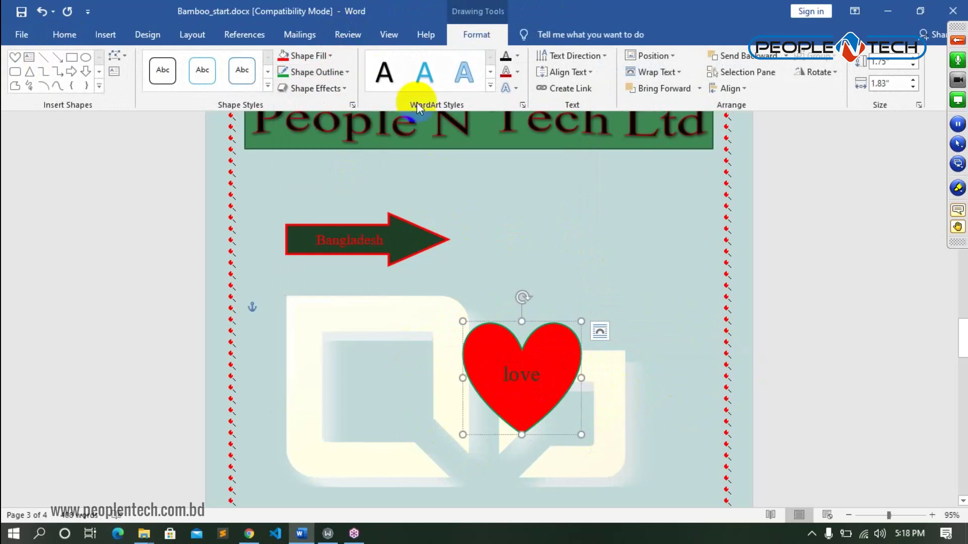
{"action": "left_click", "coordinate": [349, 72]}
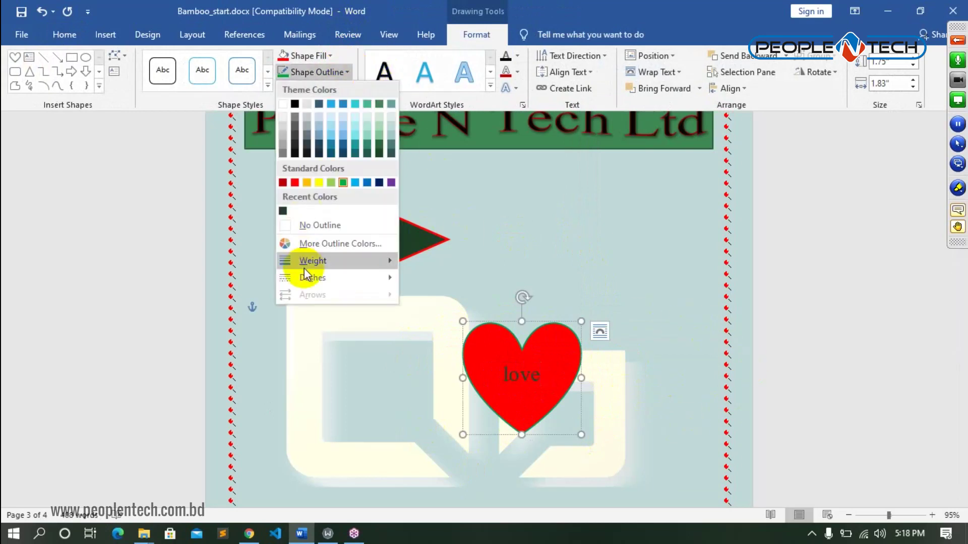
{"action": "mouse_move", "coordinate": [356, 267]}
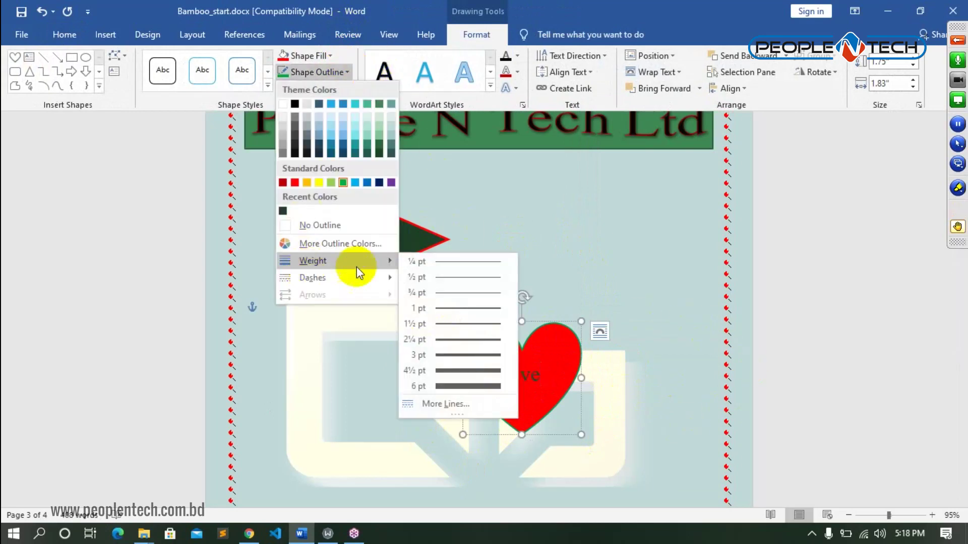
{"action": "left_click", "coordinate": [458, 337]}
{"action": "left_click", "coordinate": [665, 309]}
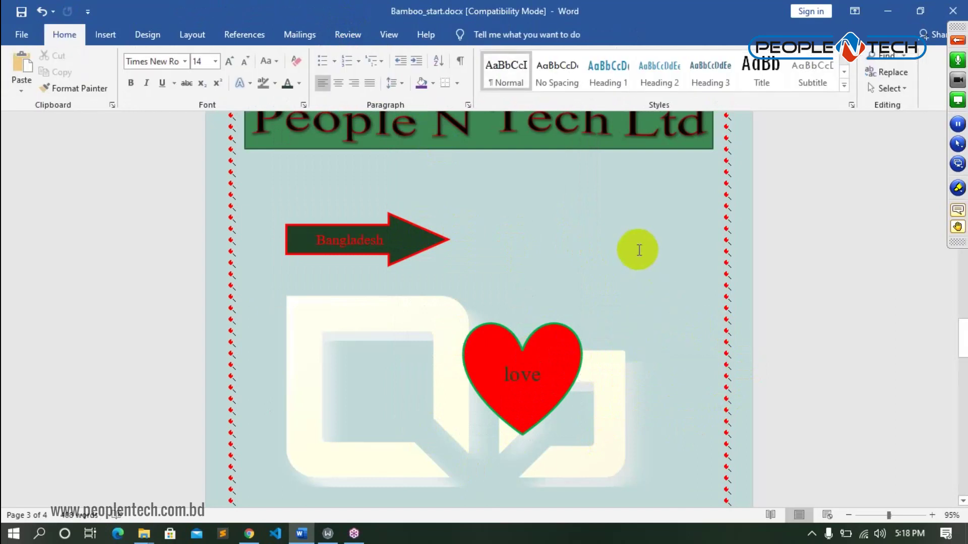
- Scroll down to the heart and bring up the Insert commands
{"action": "scroll", "coordinate": [639, 251], "scroll_direction": "down", "scroll_amount": 2}
{"action": "scroll", "coordinate": [638, 250], "scroll_direction": "up", "scroll_amount": 5}
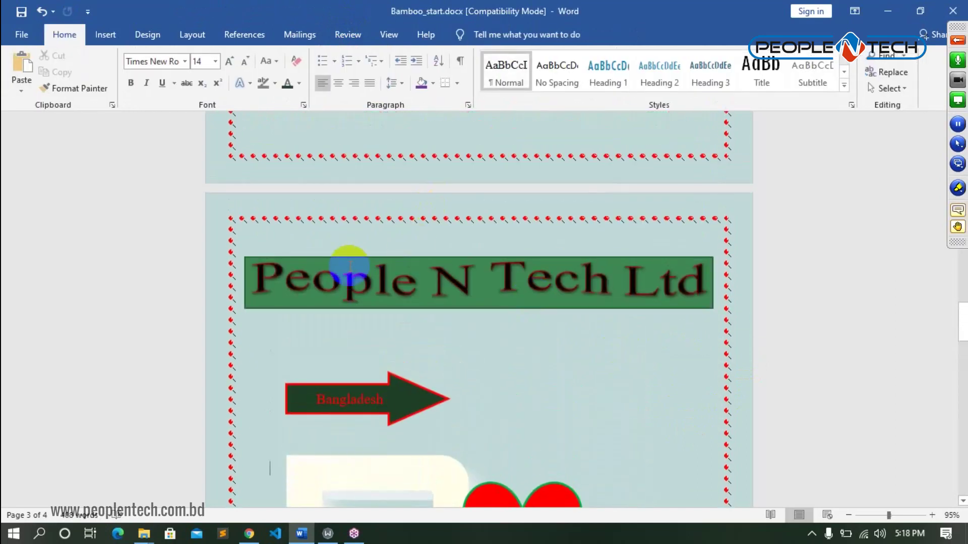
{"action": "scroll", "coordinate": [572, 386], "scroll_direction": "down", "scroll_amount": 1}
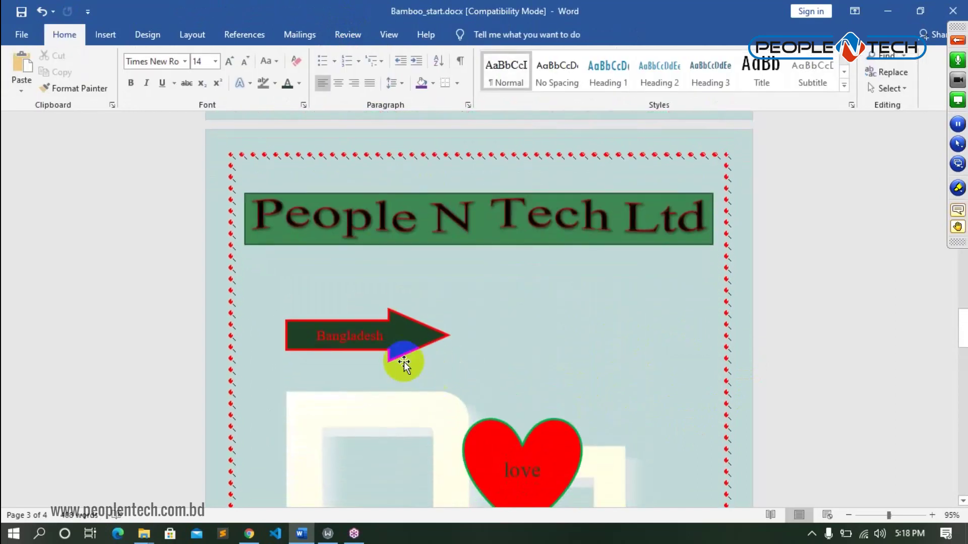
{"action": "scroll", "coordinate": [510, 313], "scroll_direction": "down", "scroll_amount": 2}
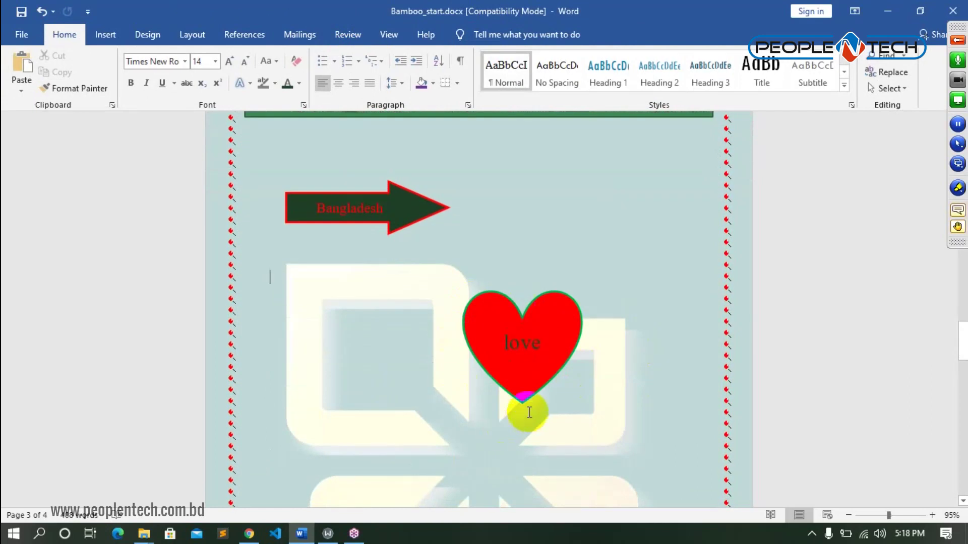
{"action": "scroll", "coordinate": [372, 296], "scroll_direction": "down", "scroll_amount": 2}
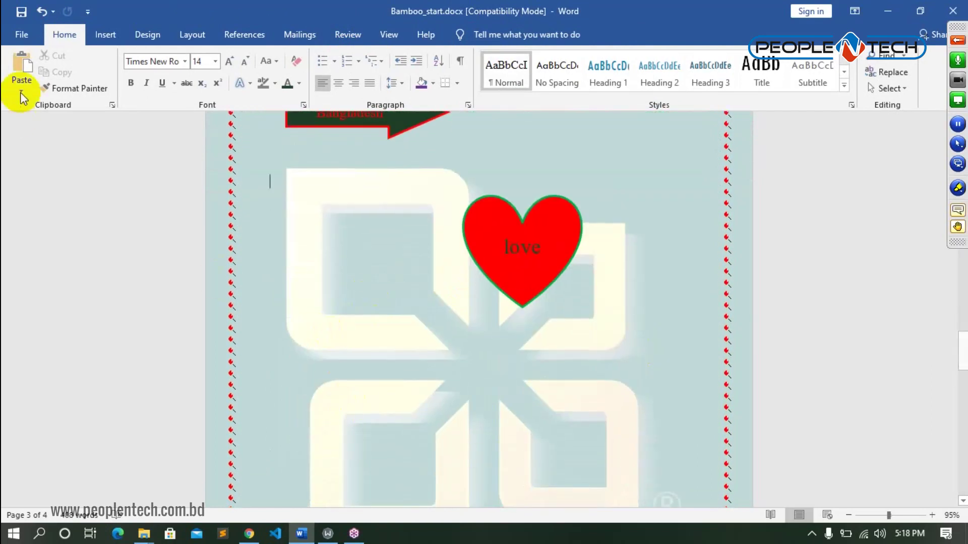
{"action": "left_click", "coordinate": [104, 35]}
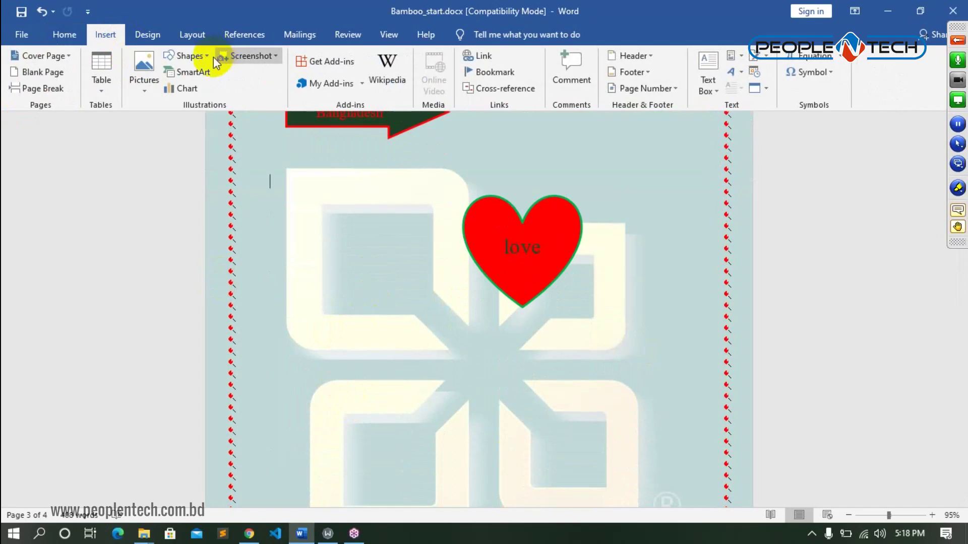
- Insert a smiley face shape beside the heart and nudge it into place
{"action": "left_click", "coordinate": [189, 55]}
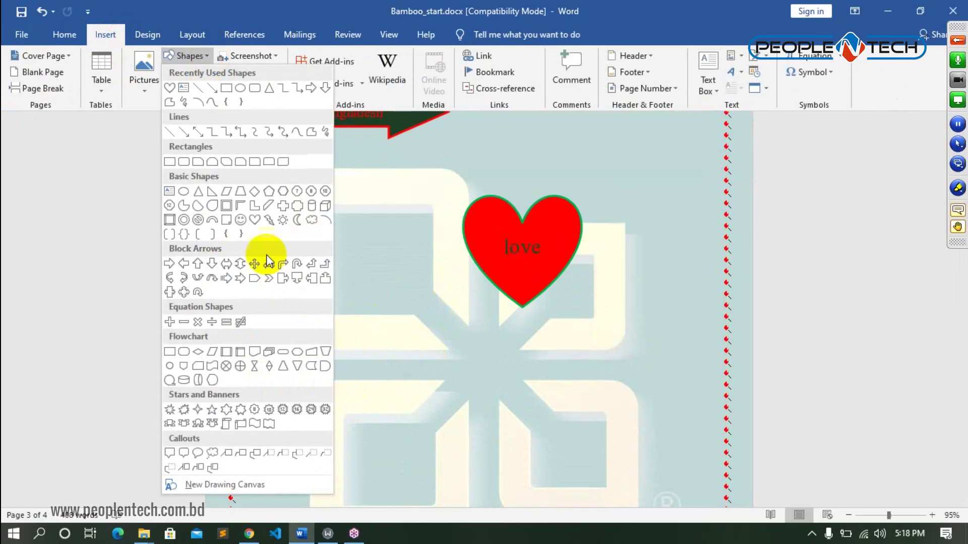
{"action": "left_click", "coordinate": [240, 220]}
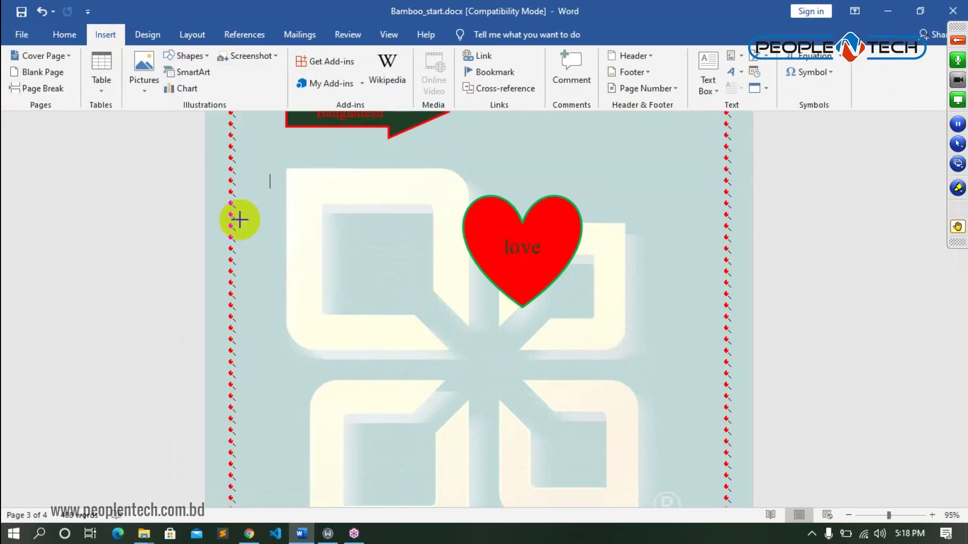
{"action": "left_click", "coordinate": [367, 256]}
{"action": "mouse_move", "coordinate": [391, 294]}
{"action": "left_mouse_down"}
{"action": "mouse_move", "coordinate": [390, 312]}
{"action": "mouse_move", "coordinate": [356, 311]}
{"action": "left_mouse_up"}
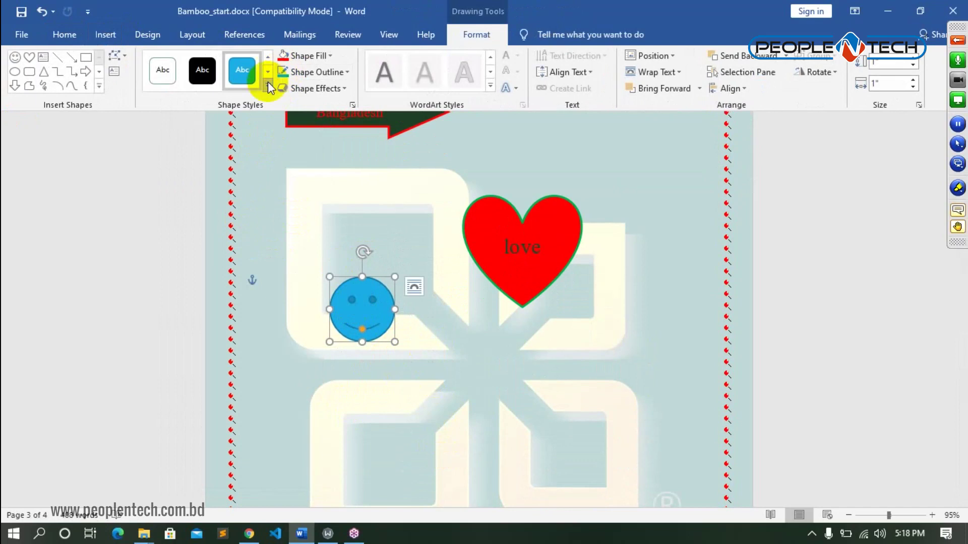
- Fill the smiley face orange
{"action": "left_click", "coordinate": [267, 85]}
{"action": "left_click", "coordinate": [552, 173]}
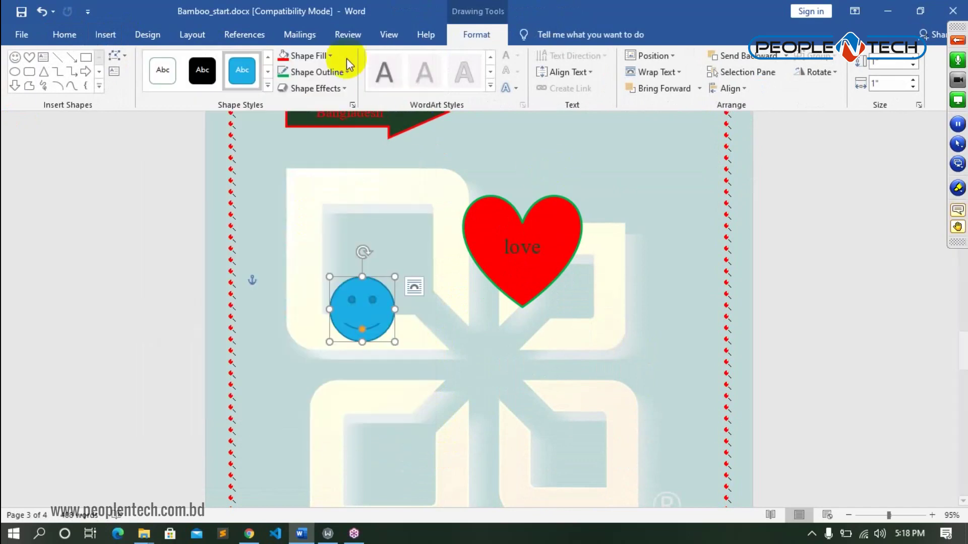
{"action": "left_click", "coordinate": [331, 56]}
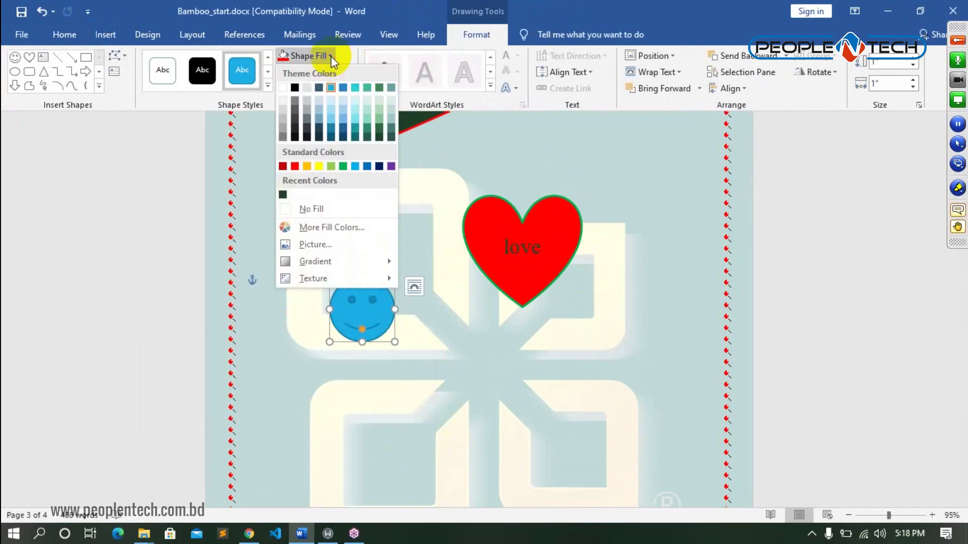
{"action": "left_click", "coordinate": [305, 164]}
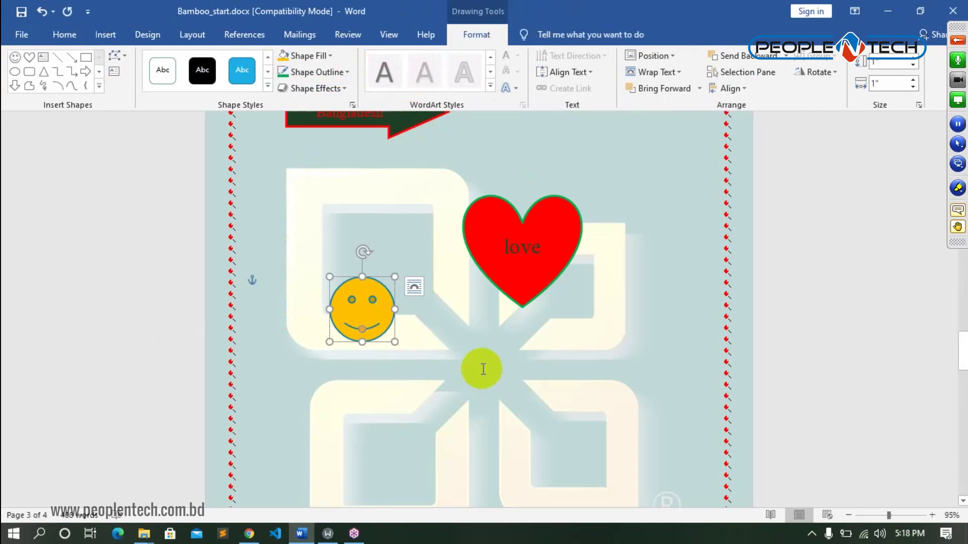
{"action": "left_click", "coordinate": [420, 324]}
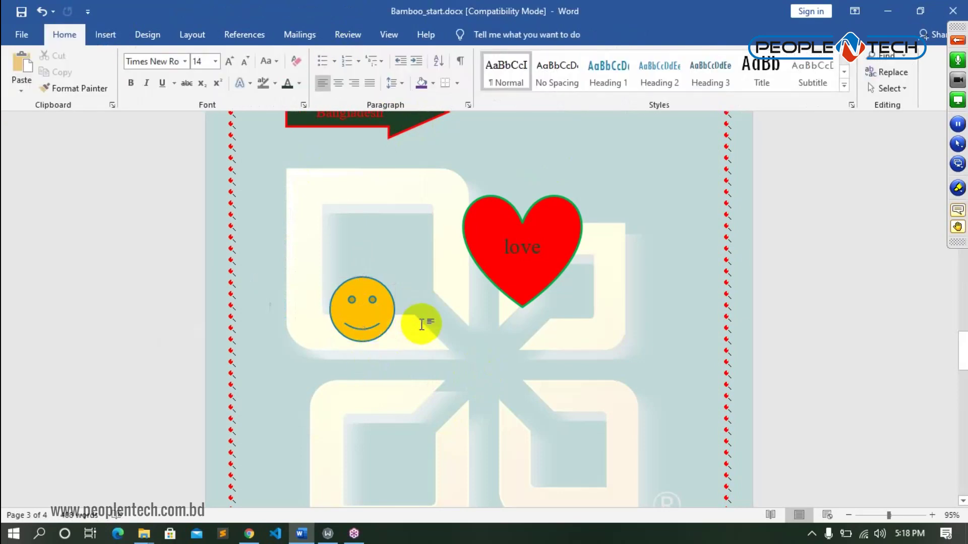
- Try a frowning mouth on the smiley, then restore its smile
{"action": "left_click", "coordinate": [356, 309]}
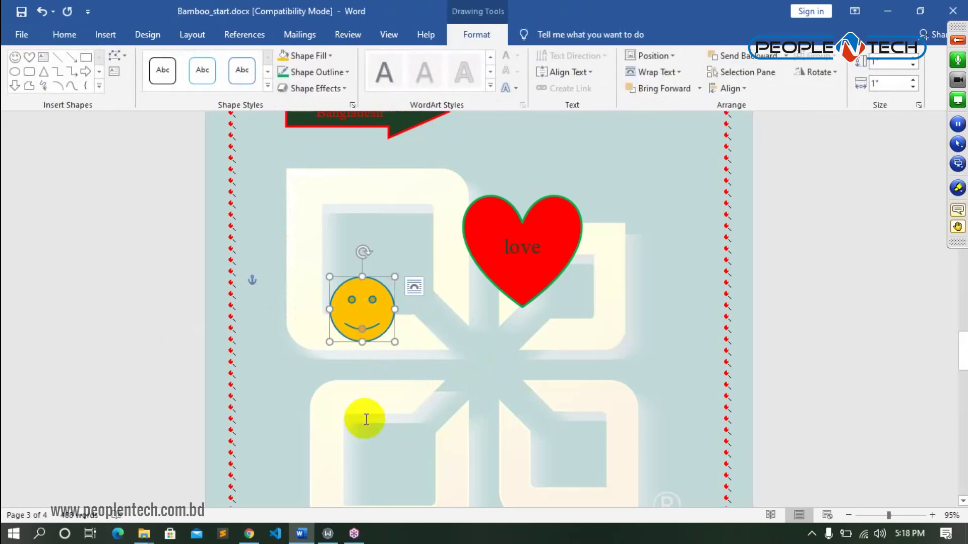
{"action": "left_click", "coordinate": [362, 329]}
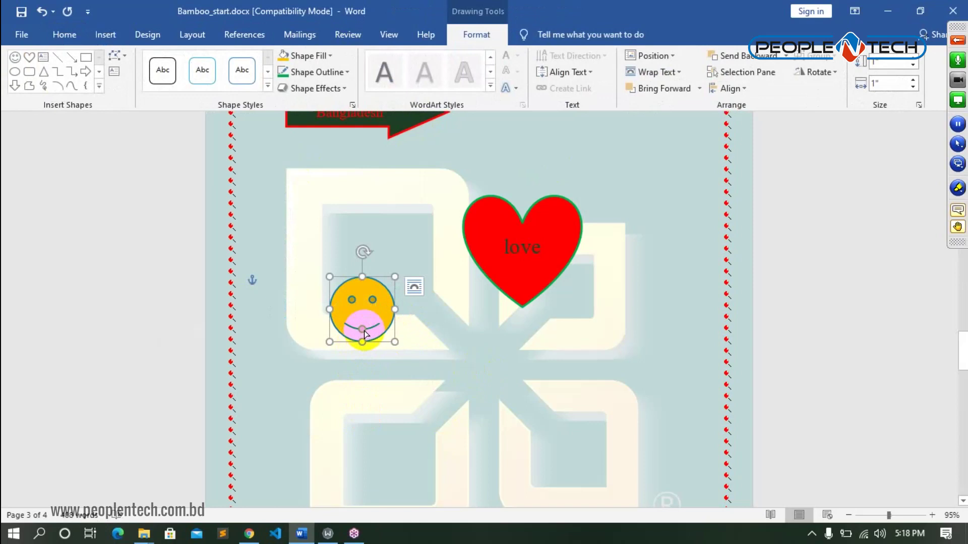
{"action": "left_click_drag", "start_coordinate": [363, 332], "coordinate": [362, 319]}
{"action": "left_click", "coordinate": [426, 328]}
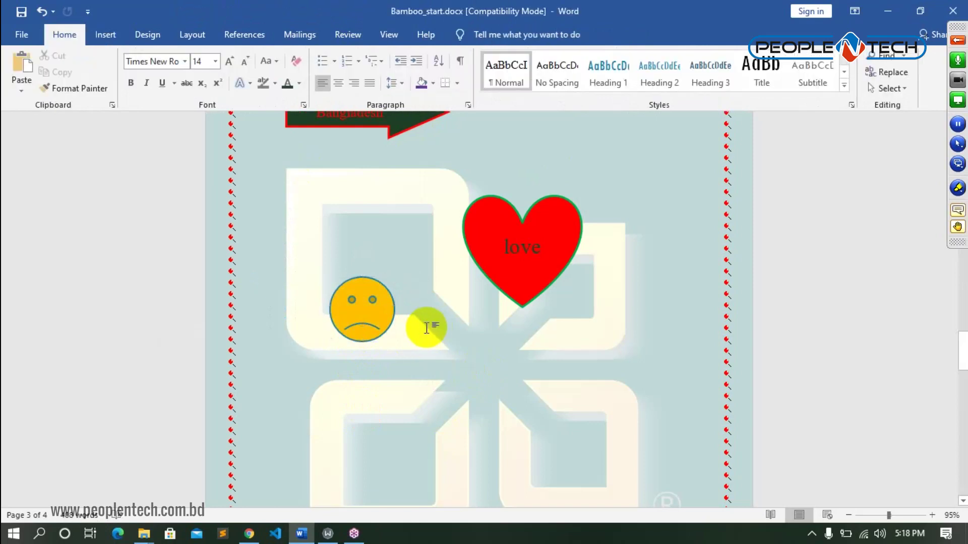
{"action": "left_click", "coordinate": [361, 324]}
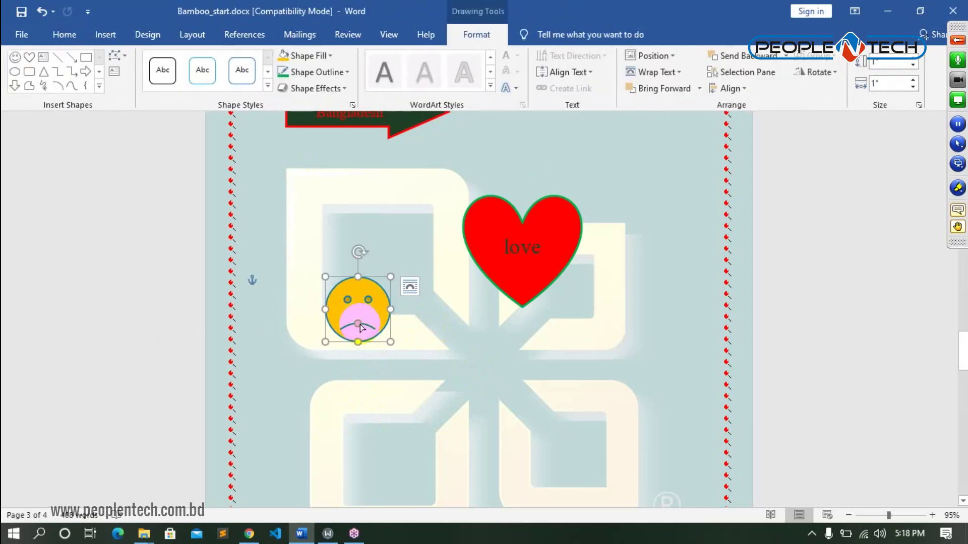
{"action": "left_click_drag", "start_coordinate": [356, 327], "coordinate": [361, 333]}
{"action": "left_click", "coordinate": [362, 330]}
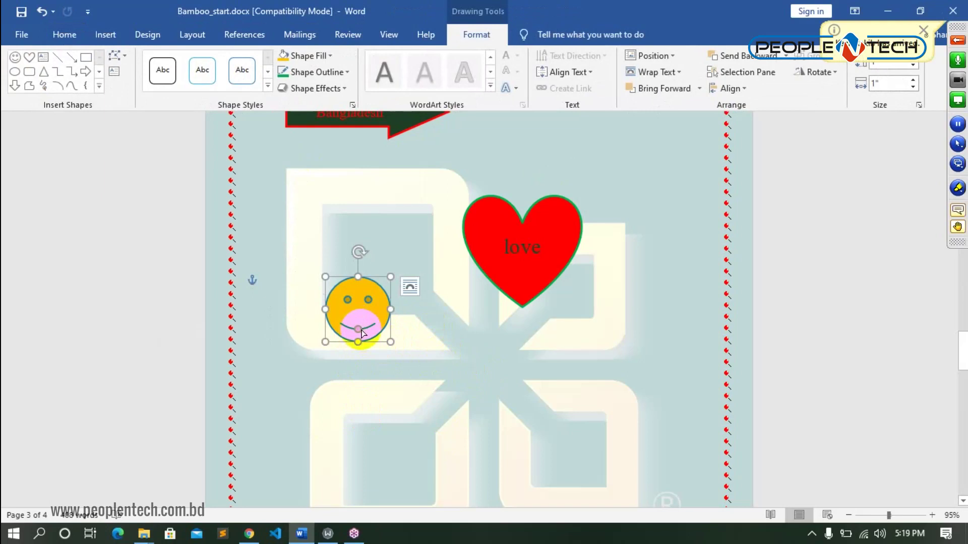
{"action": "left_click_drag", "start_coordinate": [357, 329], "coordinate": [361, 335]}
{"action": "left_click", "coordinate": [428, 323]}
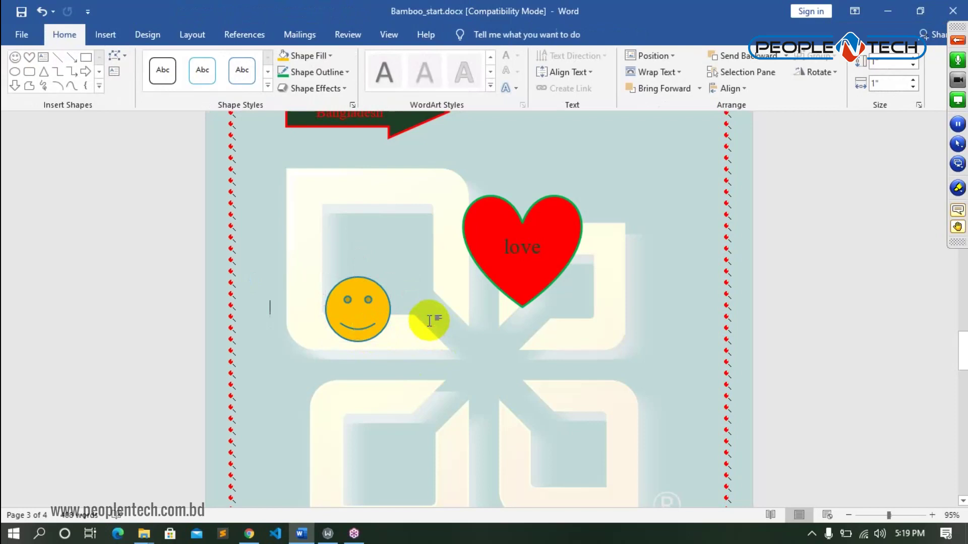
{"action": "left_click", "coordinate": [104, 34]}
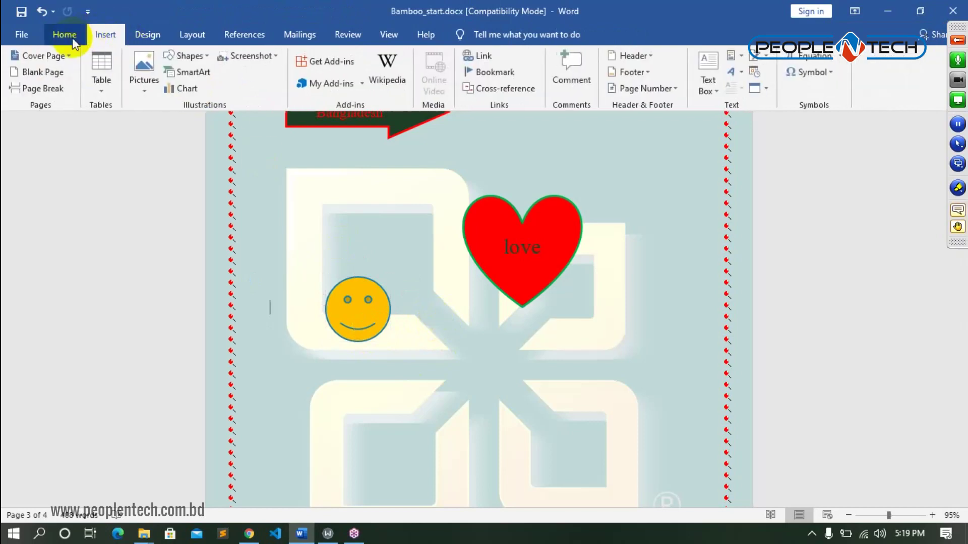
- Draw an oval speech-bubble callout above the smiley with its tail extended
{"action": "left_click", "coordinate": [191, 55]}
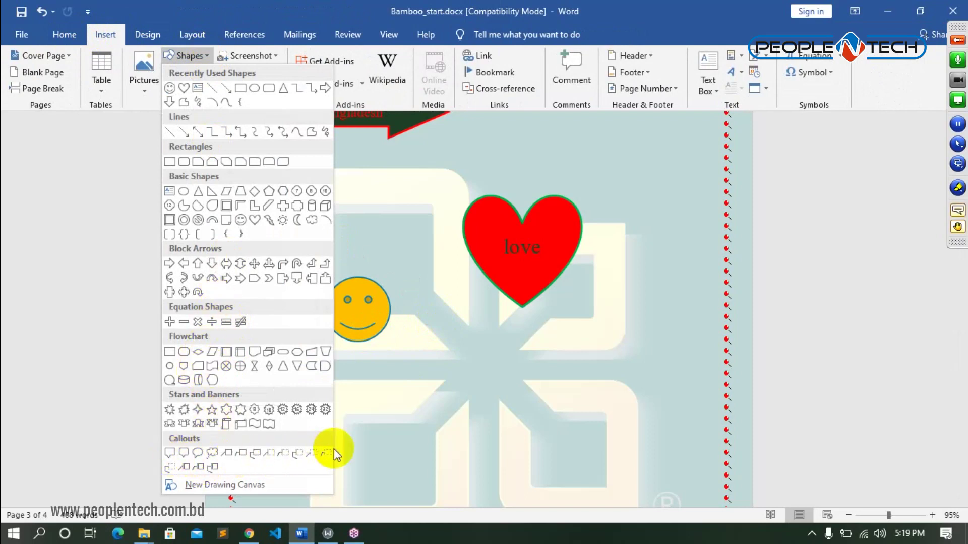
{"action": "left_click", "coordinate": [196, 454]}
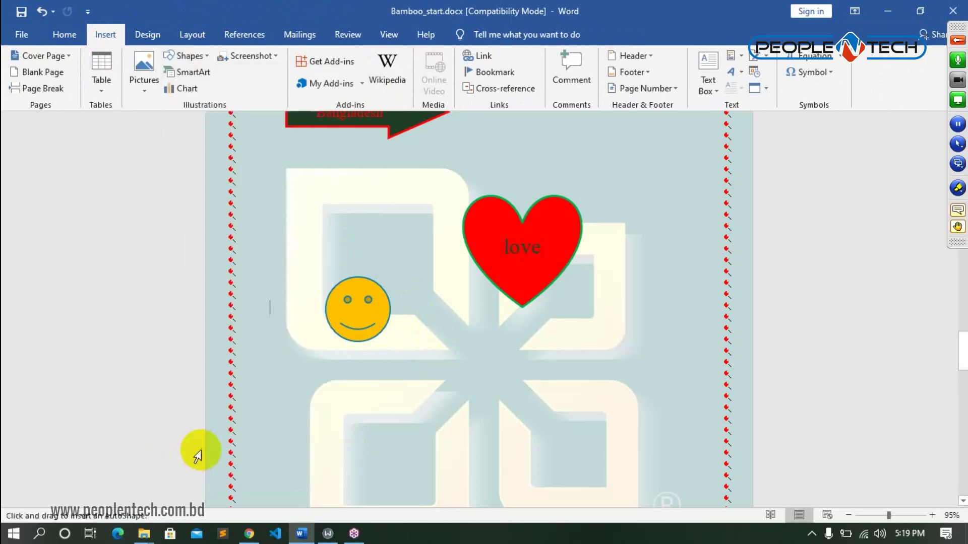
{"action": "left_click_drag", "start_coordinate": [303, 216], "coordinate": [368, 260]}
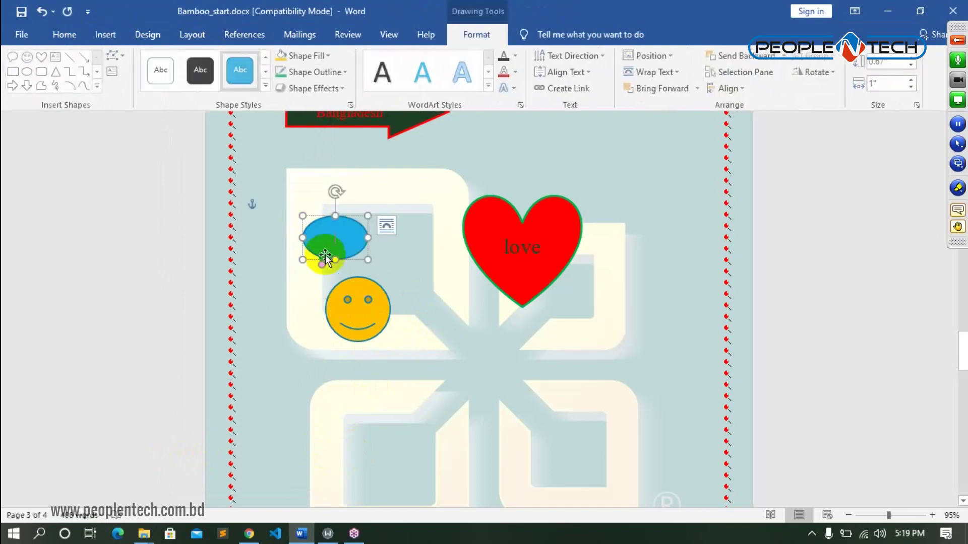
{"action": "left_click_drag", "start_coordinate": [322, 266], "coordinate": [382, 276]}
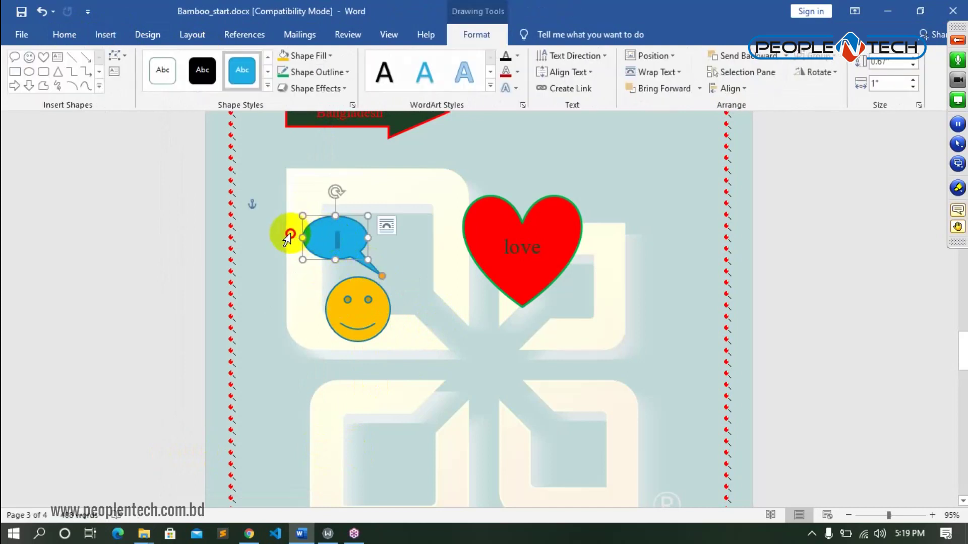
- Move the love heart down and right, and shift the smiley slightly
{"action": "left_click", "coordinate": [490, 243]}
{"action": "left_click", "coordinate": [501, 206]}
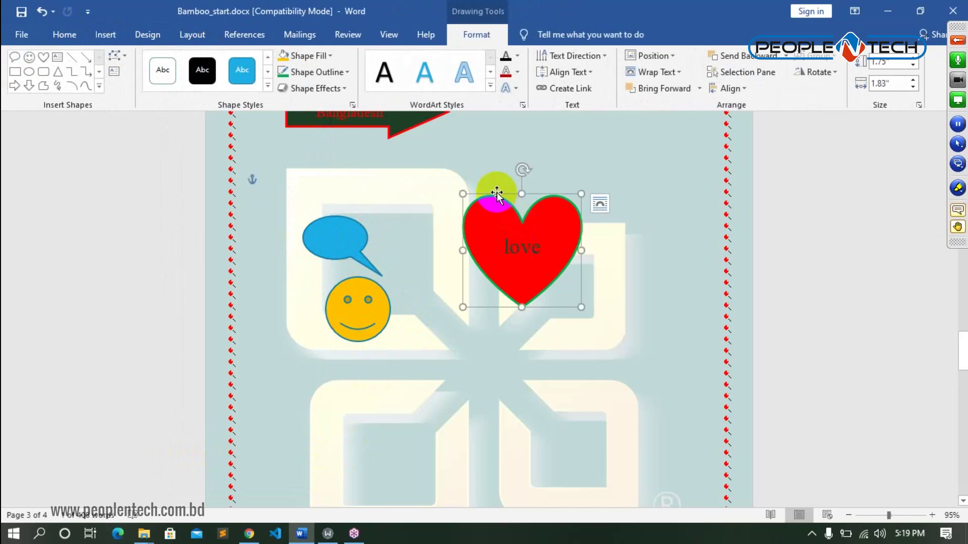
{"action": "left_click_drag", "start_coordinate": [497, 192], "coordinate": [607, 264]}
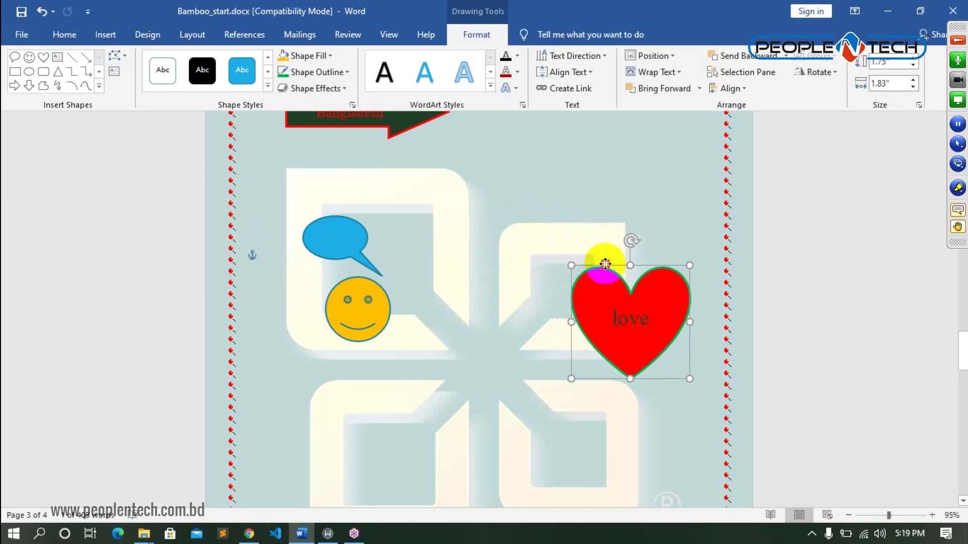
{"action": "left_click", "coordinate": [346, 307]}
{"action": "left_click_drag", "start_coordinate": [353, 300], "coordinate": [371, 290]}
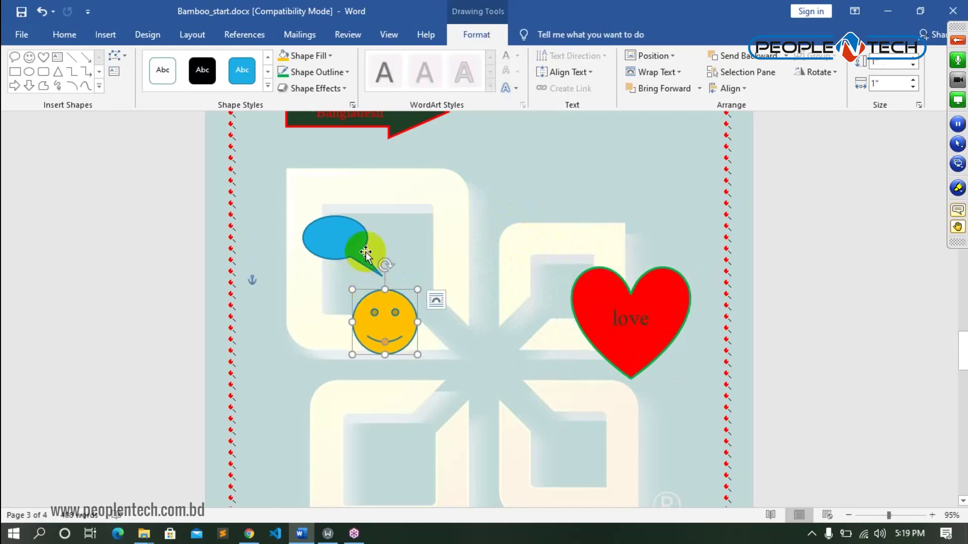
- Reposition the speech bubble and stretch its tail, then delete it
{"action": "left_click", "coordinate": [341, 236]}
{"action": "left_click_drag", "start_coordinate": [322, 221], "coordinate": [467, 239]}
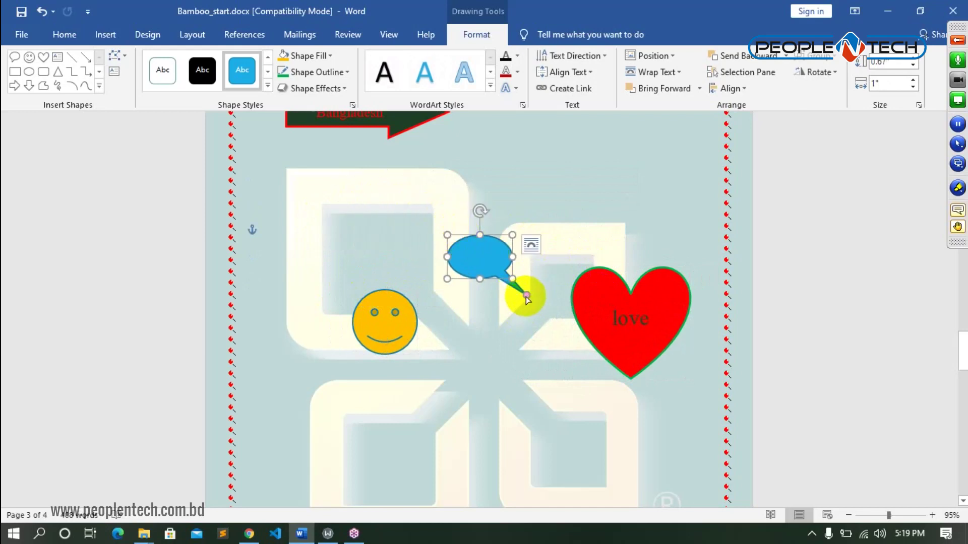
{"action": "left_click_drag", "start_coordinate": [528, 297], "coordinate": [540, 329]}
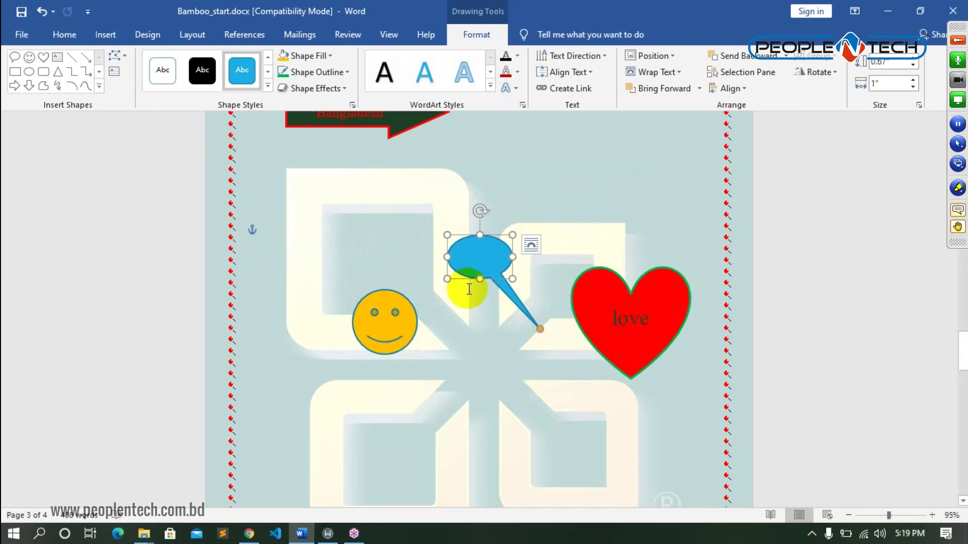
{"action": "key", "text": "Delete"}
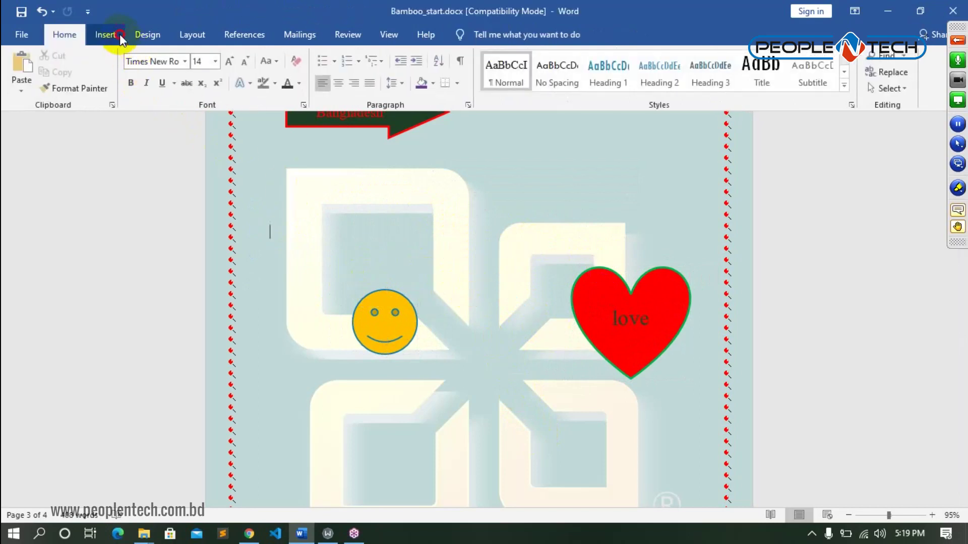
- Draw a cloud callout beside the smiley with its tail pulled toward it
{"action": "left_click", "coordinate": [120, 36]}
{"action": "left_click", "coordinate": [205, 58]}
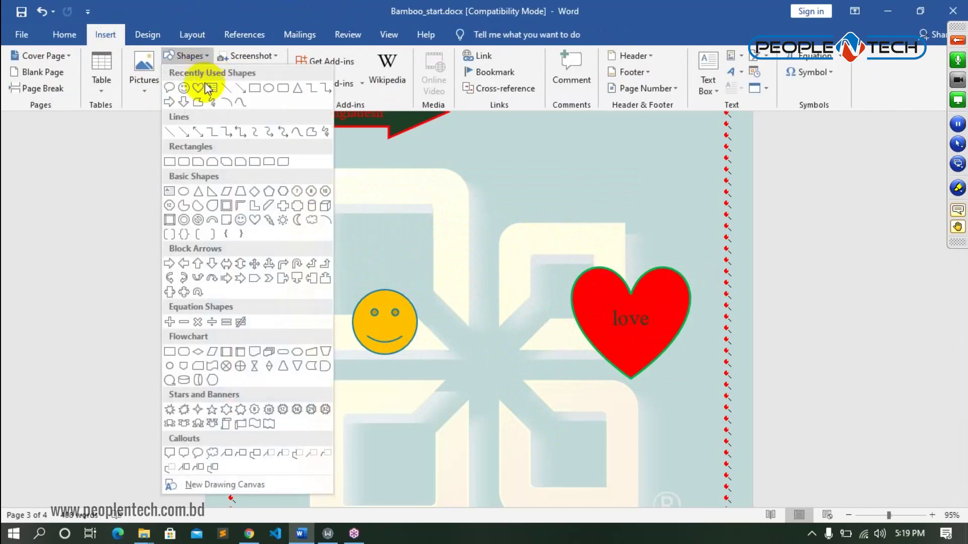
{"action": "left_click", "coordinate": [198, 453]}
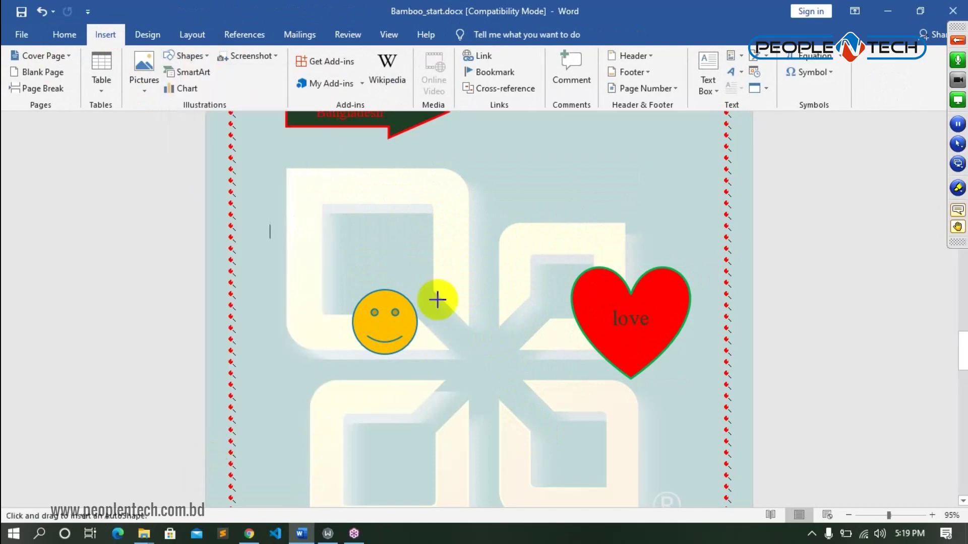
{"action": "left_click_drag", "start_coordinate": [422, 206], "coordinate": [487, 249]}
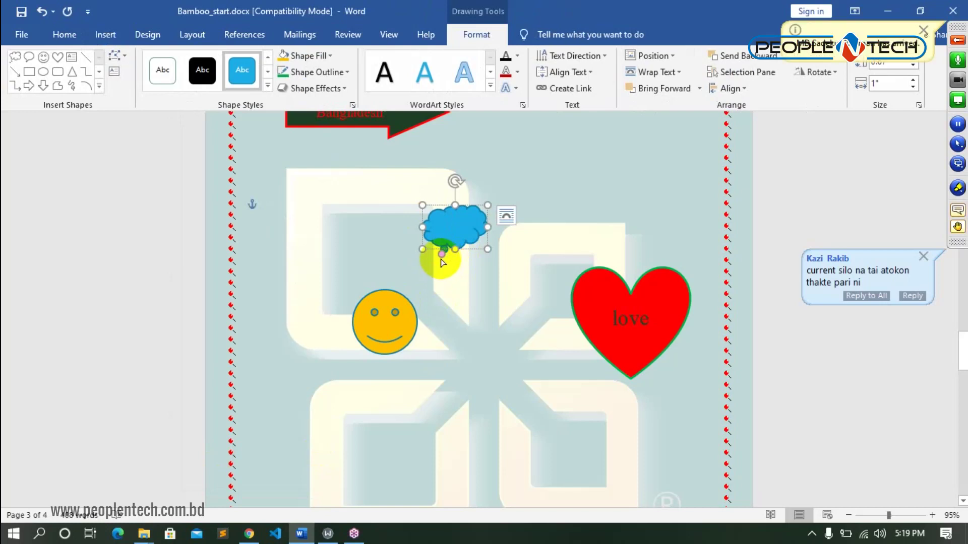
{"action": "left_click_drag", "start_coordinate": [442, 255], "coordinate": [418, 289]}
- Enlarge the cloud callout to 1.86 by 1.03 inches and start editing its text
{"action": "left_click_drag", "start_coordinate": [488, 227], "coordinate": [542, 227]}
{"action": "left_click", "coordinate": [479, 215]}
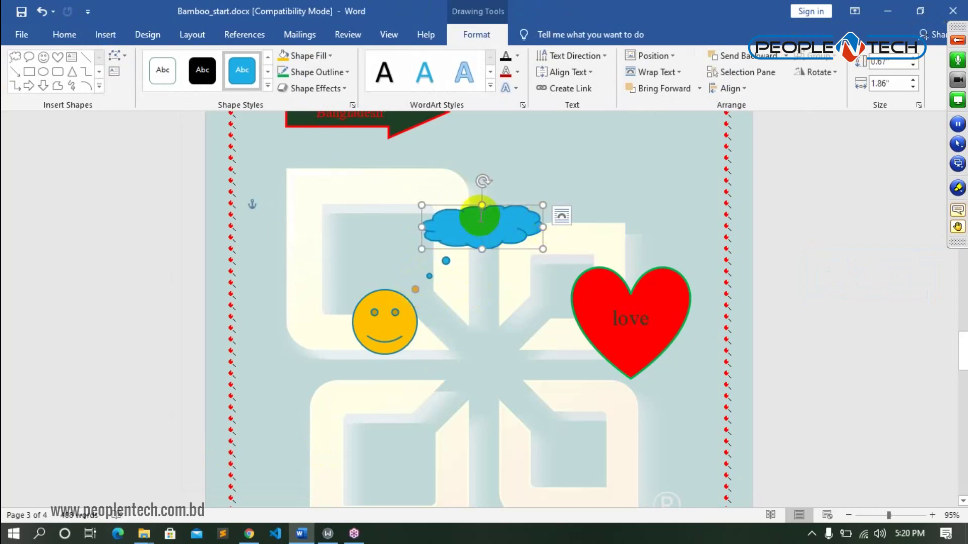
{"action": "left_click_drag", "start_coordinate": [481, 206], "coordinate": [482, 182]}
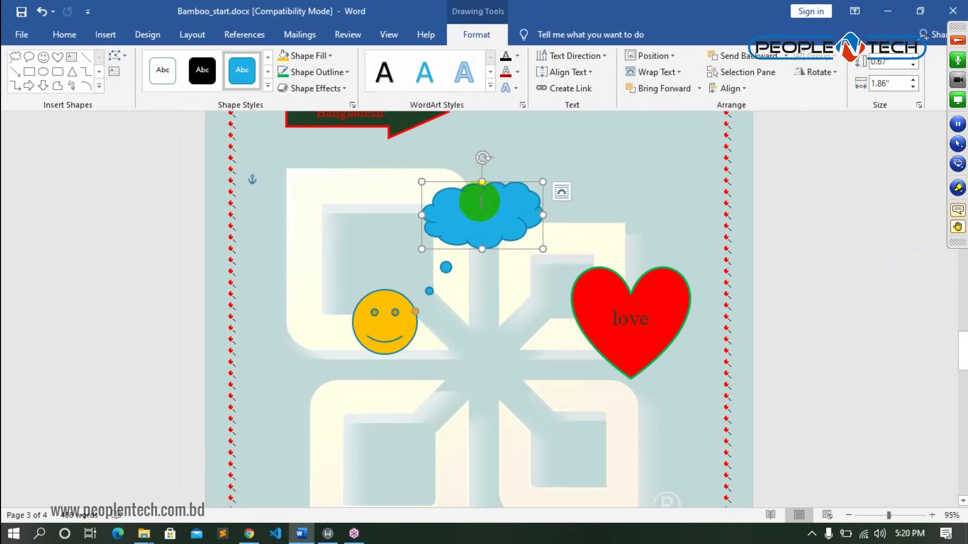
{"action": "right_click", "coordinate": [479, 201]}
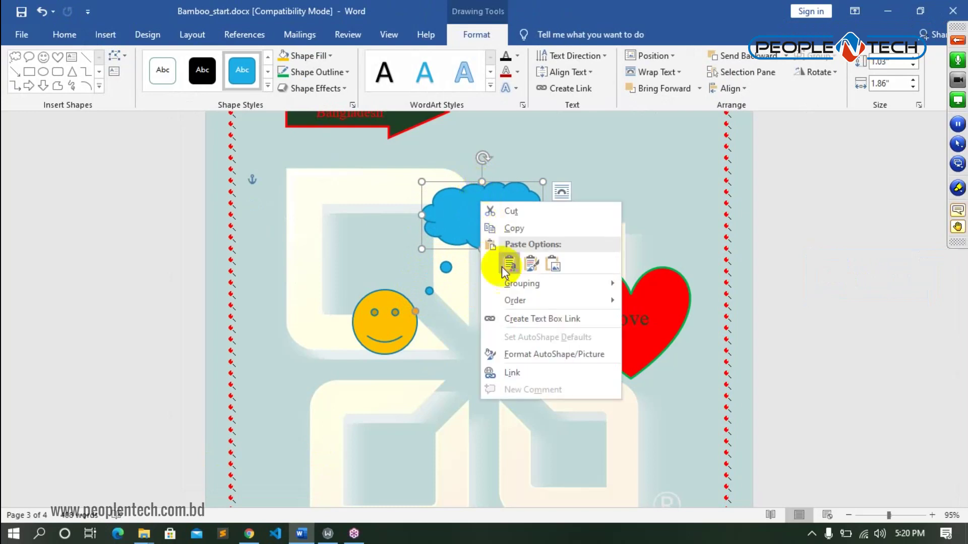
{"action": "right_click", "coordinate": [445, 218]}
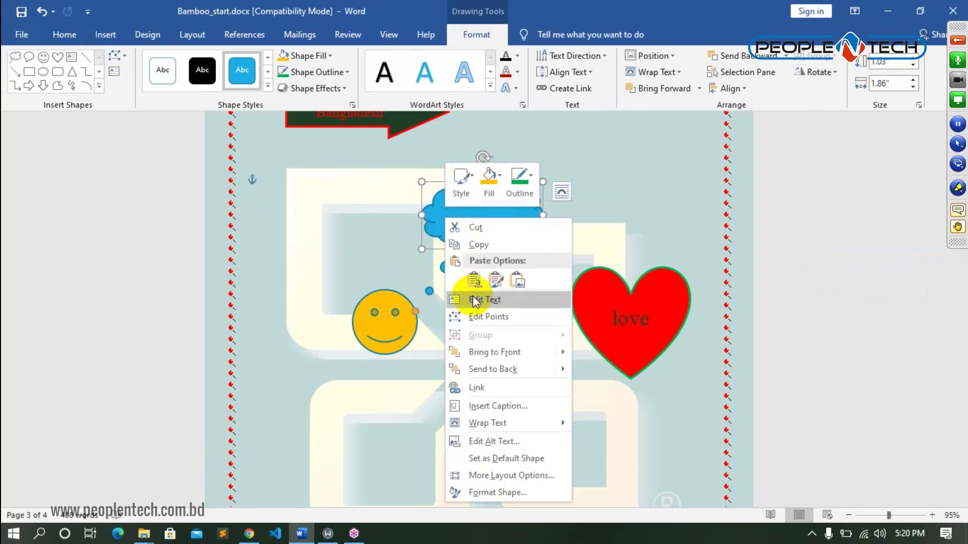
{"action": "left_click", "coordinate": [485, 300]}
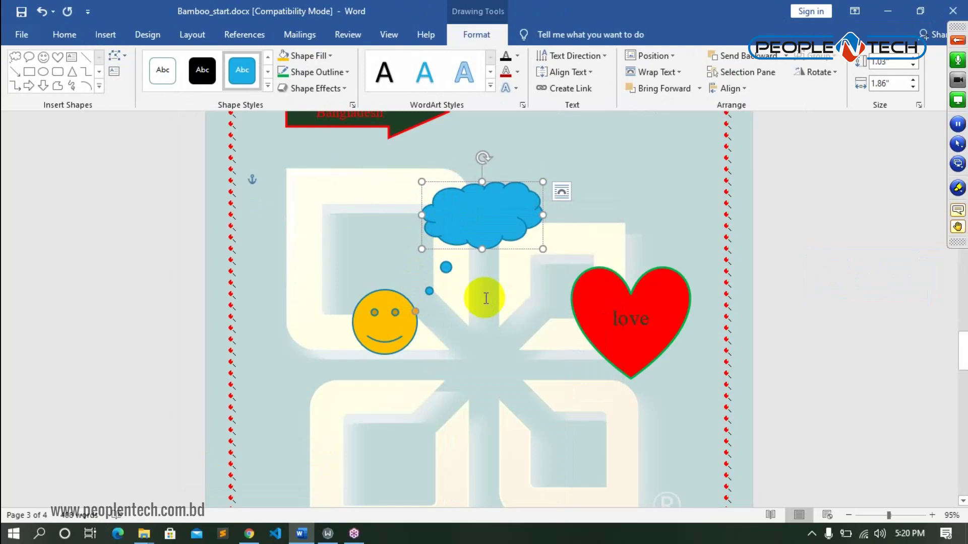
- Type 'R you happy….???' in the cloud, widen it to 2.15 inches, re-aim its tail
{"action": "type", "text": "R"}
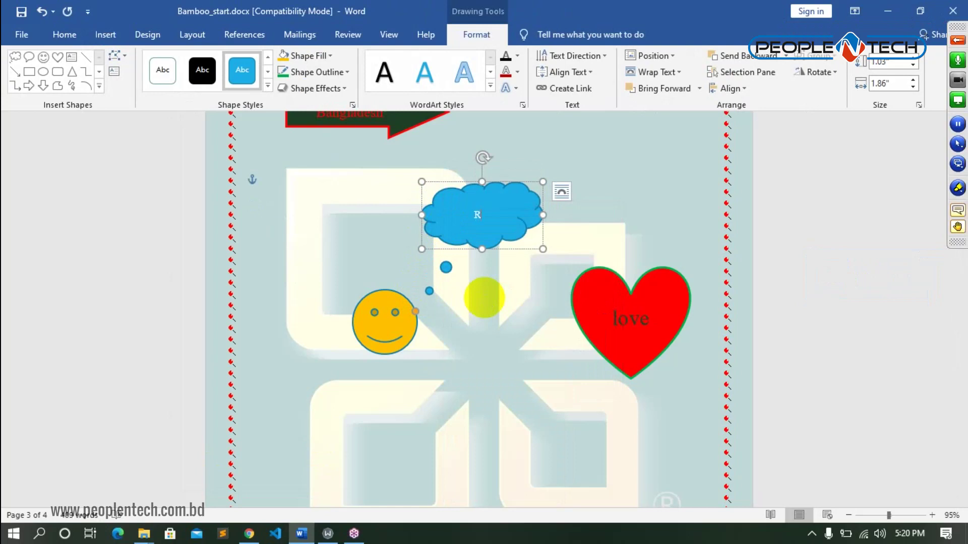
{"action": "type", "text": " Y"}
{"action": "type", "text": "y"}
{"action": "type", "text": "ou happy"}
{"action": "type", "text": "...."}
{"action": "type", "text": "???"}
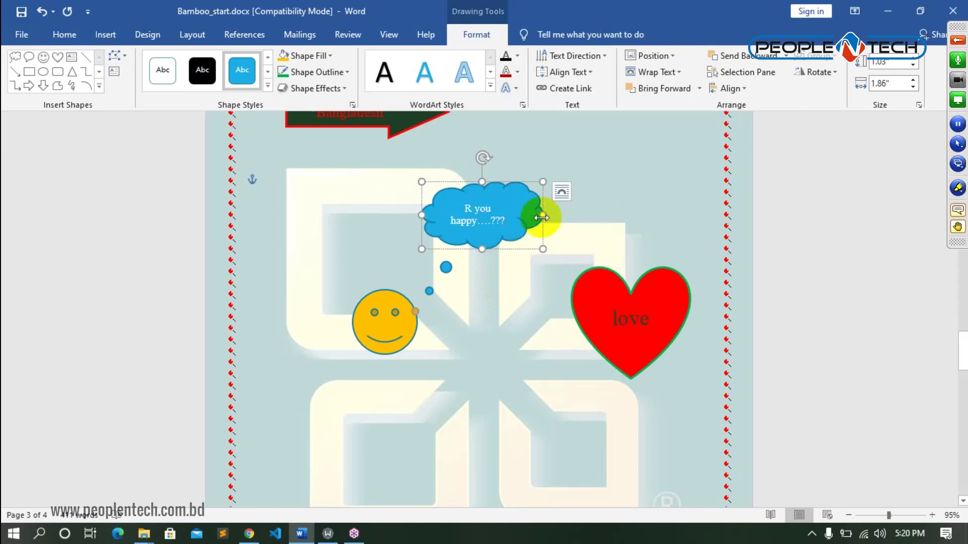
{"action": "left_click_drag", "start_coordinate": [542, 215], "coordinate": [561, 215]}
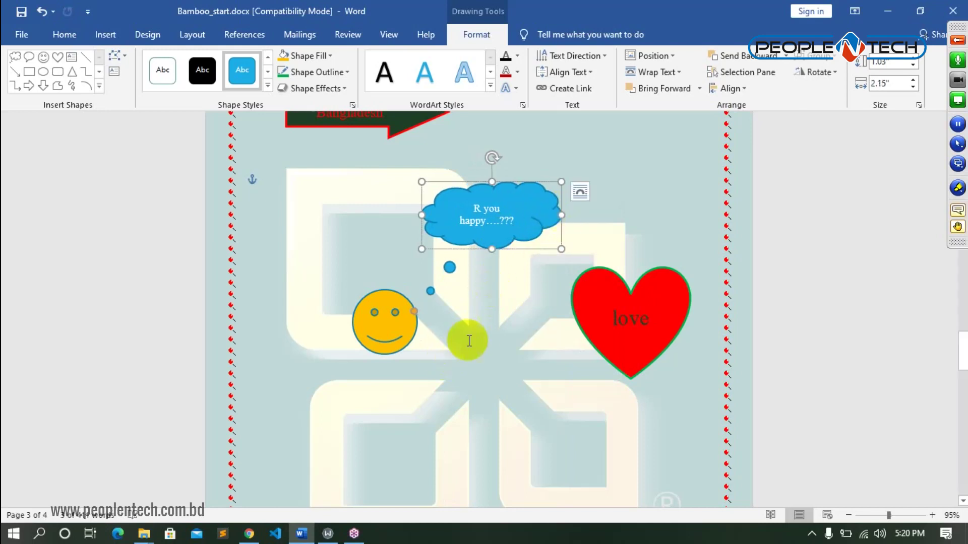
{"action": "left_click_drag", "start_coordinate": [414, 312], "coordinate": [436, 286]}
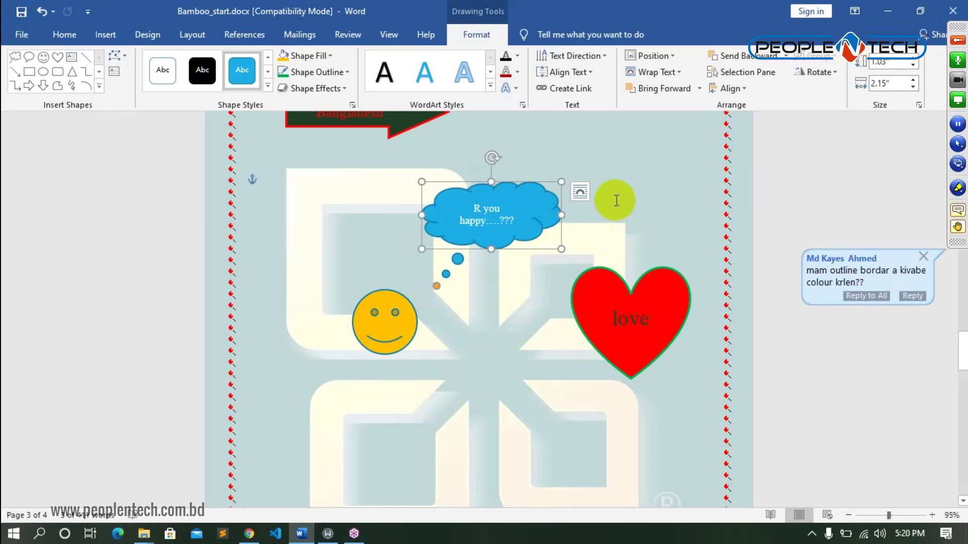
- Give the cloud callout a solid 2¼ pt Dark Red outline
{"action": "left_click", "coordinate": [347, 73]}
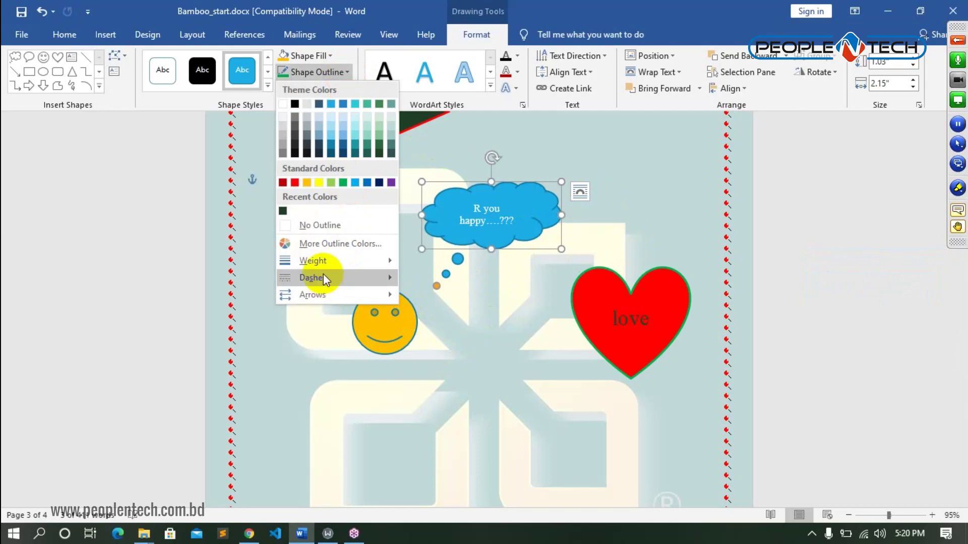
{"action": "mouse_move", "coordinate": [323, 261]}
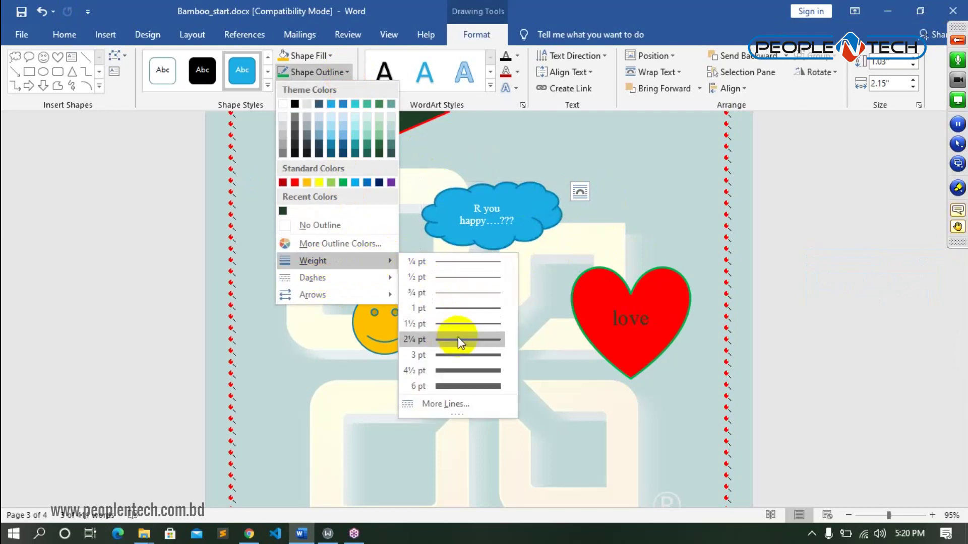
{"action": "left_click", "coordinate": [457, 337]}
{"action": "left_click", "coordinate": [339, 77]}
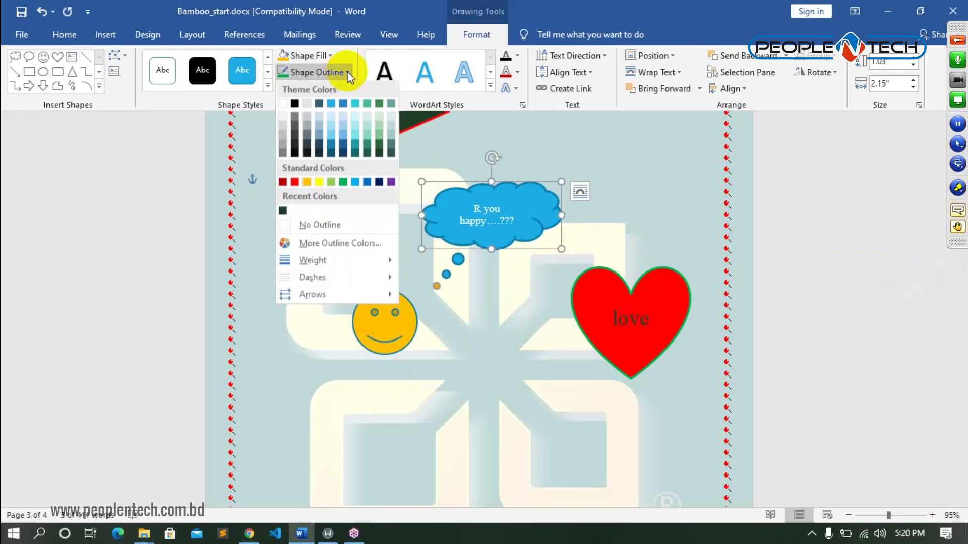
{"action": "left_click", "coordinate": [283, 182]}
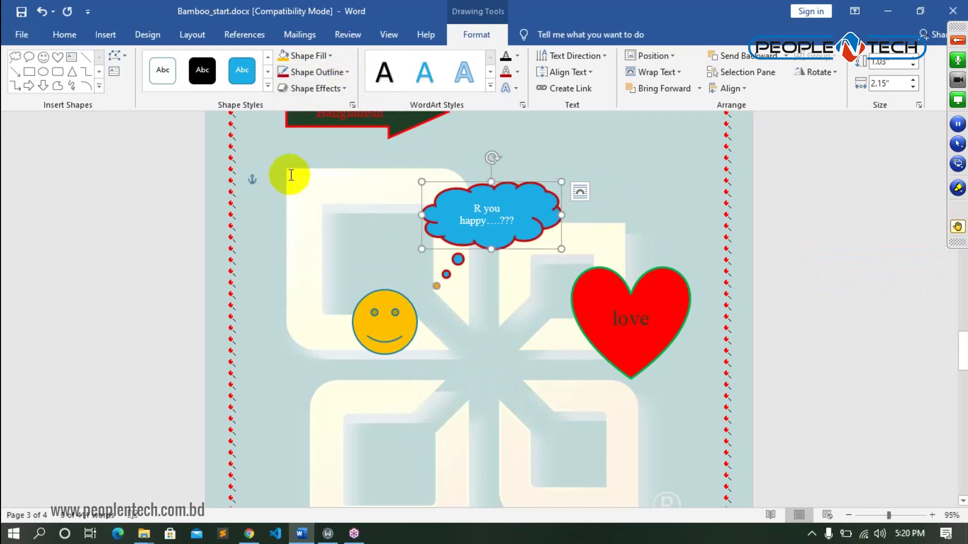
{"action": "left_click", "coordinate": [345, 75]}
{"action": "mouse_move", "coordinate": [297, 280]}
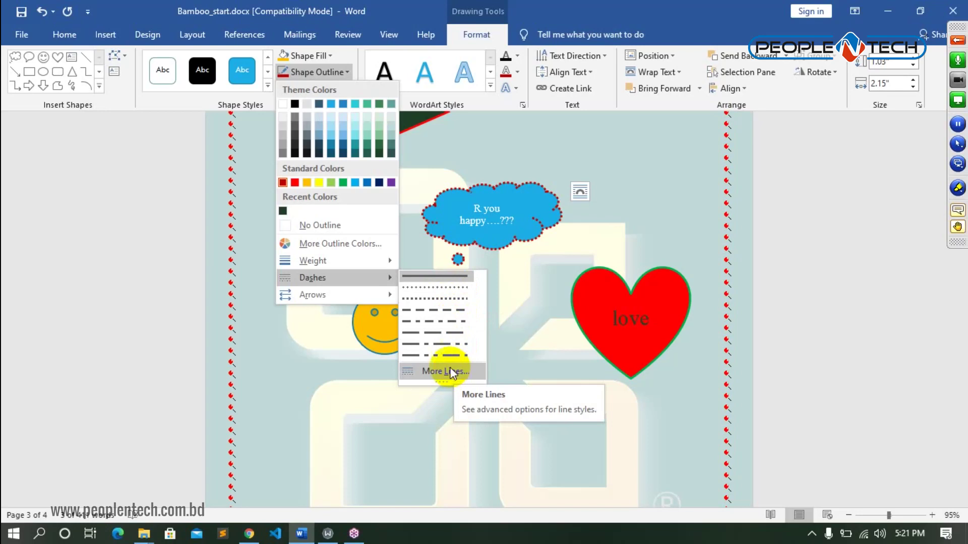
{"action": "mouse_move", "coordinate": [358, 261]}
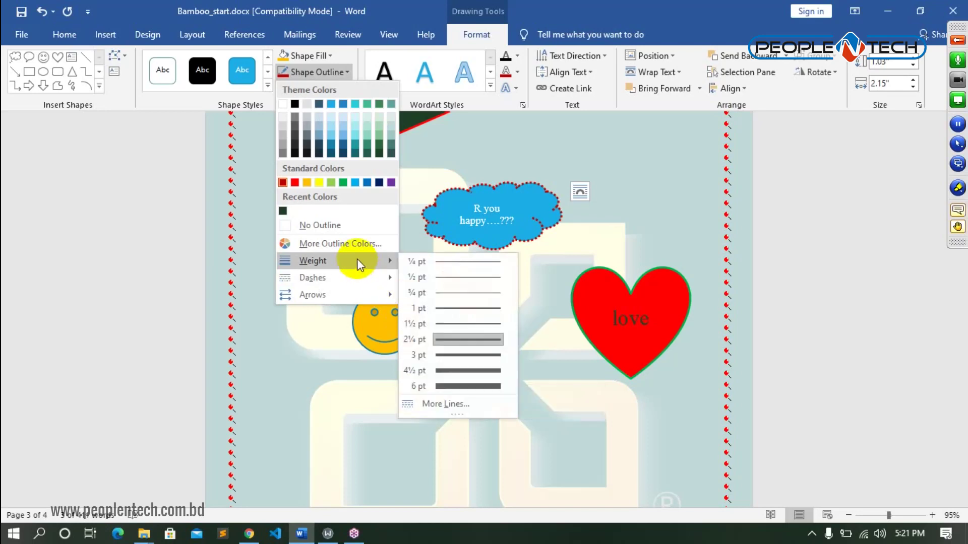
{"action": "left_click", "coordinate": [433, 276]}
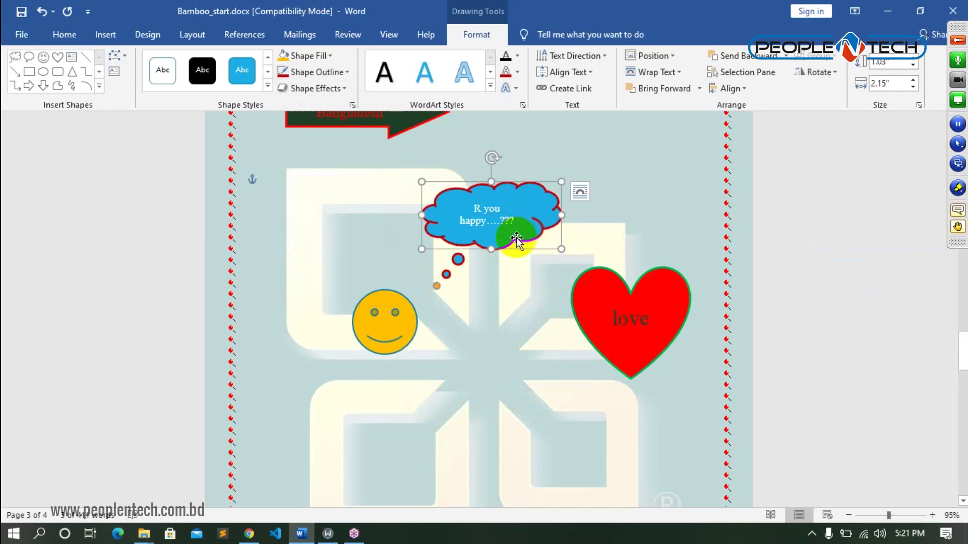
{"action": "left_click", "coordinate": [494, 215]}
{"action": "left_click_drag", "start_coordinate": [493, 216], "coordinate": [444, 206]}
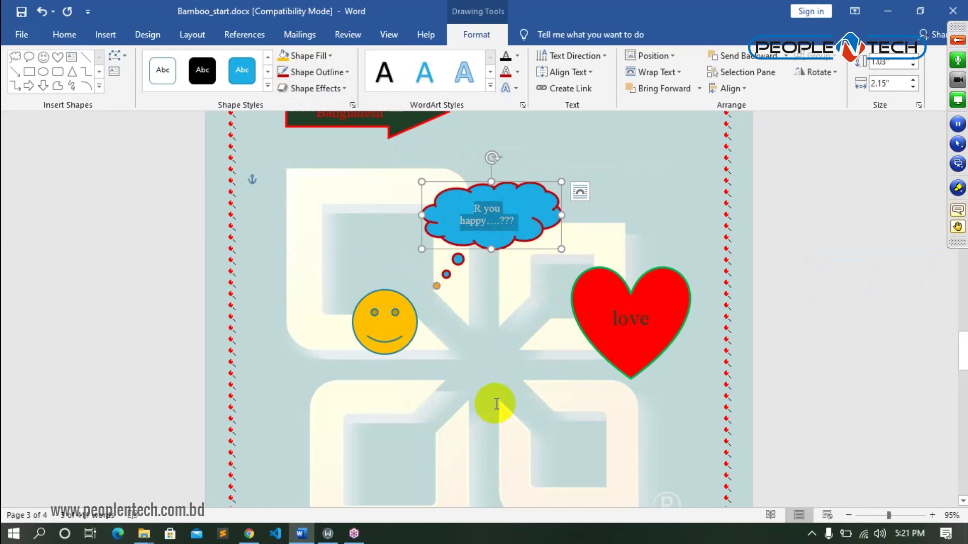
- Apply Dark Red text fill to the cloud's 'R you happy….???' text
{"action": "left_click", "coordinate": [519, 56]}
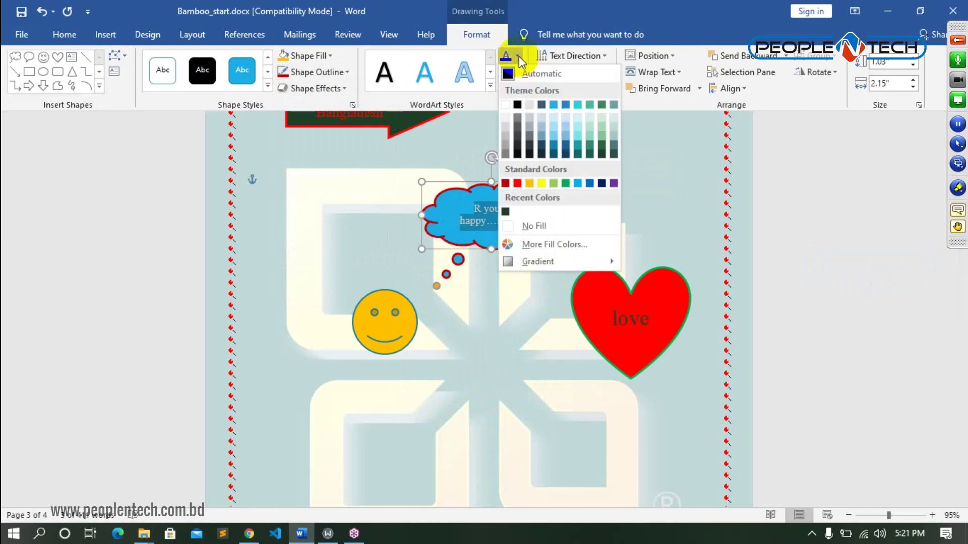
{"action": "left_click", "coordinate": [509, 186]}
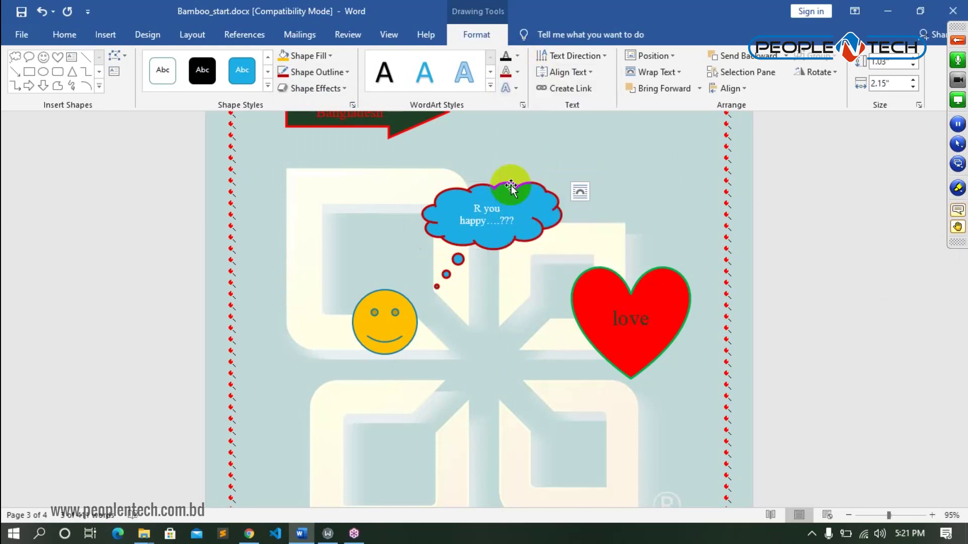
{"action": "left_click", "coordinate": [528, 311]}
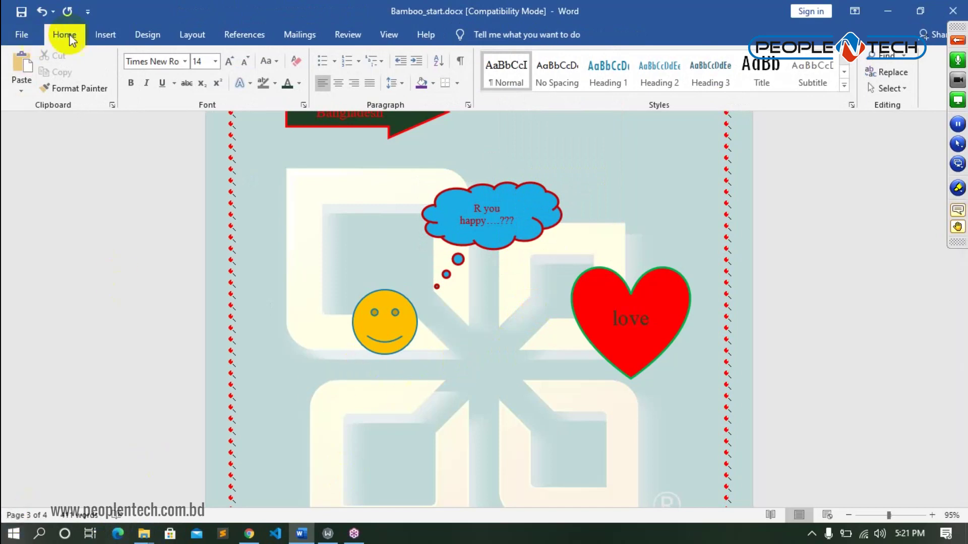
- Browse the Shapes gallery on the Insert tab and dismiss it without choosing a shape
{"action": "left_click", "coordinate": [105, 33]}
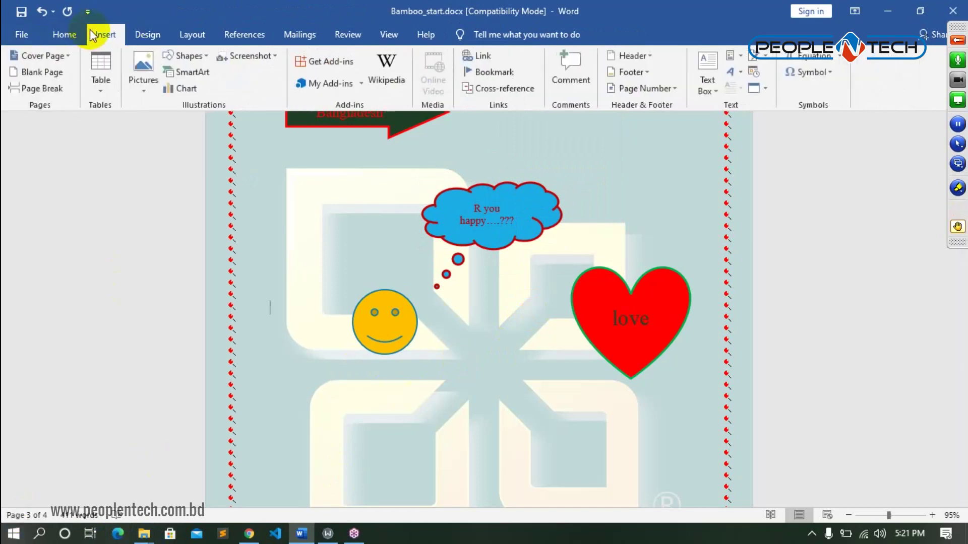
{"action": "left_click", "coordinate": [197, 56]}
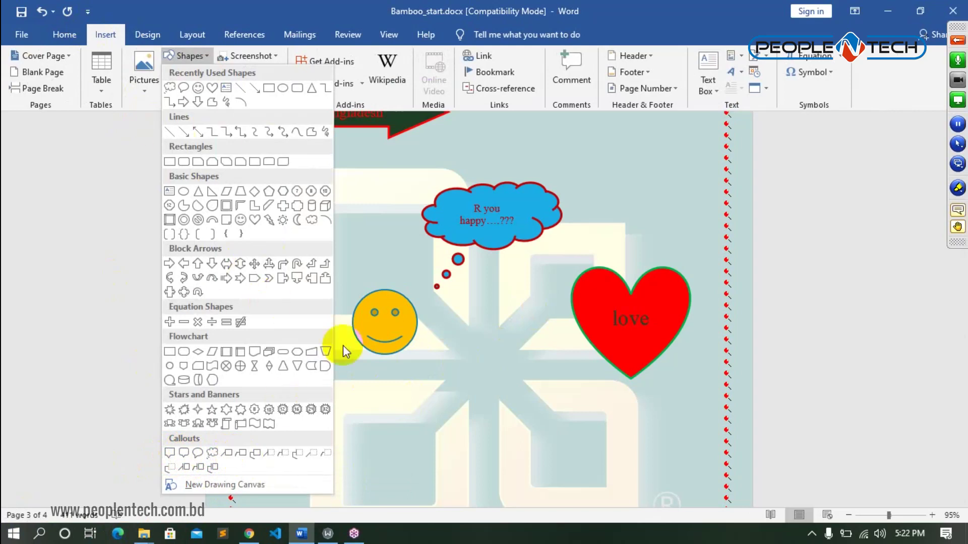
{"action": "left_click", "coordinate": [538, 397]}
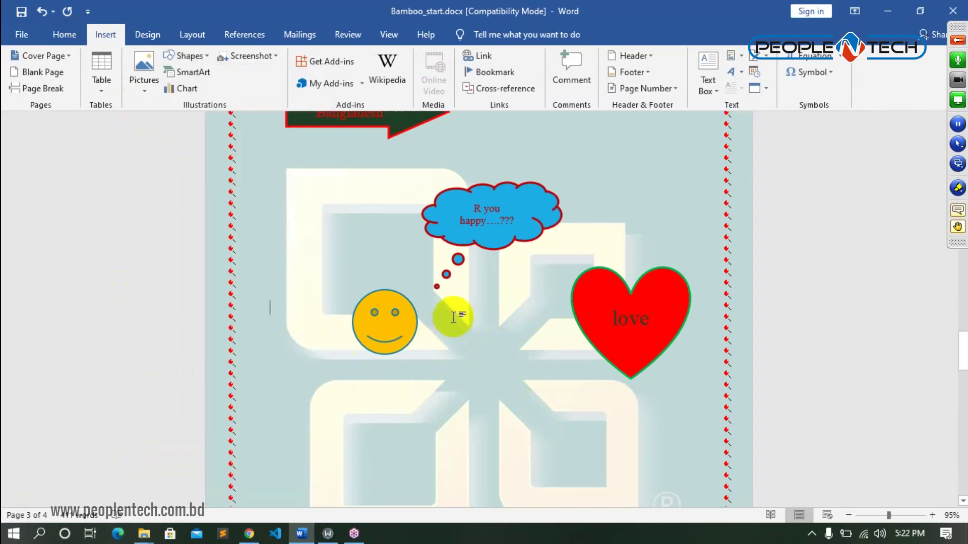
- Place the insertion point on the first line of page 4 and start a SmartArt insertion
{"action": "scroll", "coordinate": [455, 318], "scroll_direction": "down", "scroll_amount": 2}
{"action": "scroll", "coordinate": [456, 318], "scroll_direction": "down", "scroll_amount": 15}
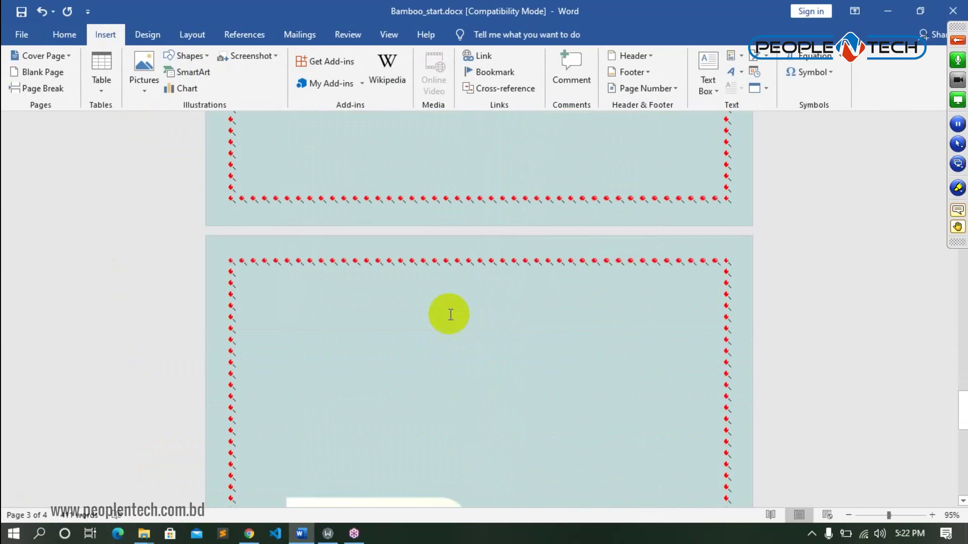
{"action": "left_click", "coordinate": [319, 309]}
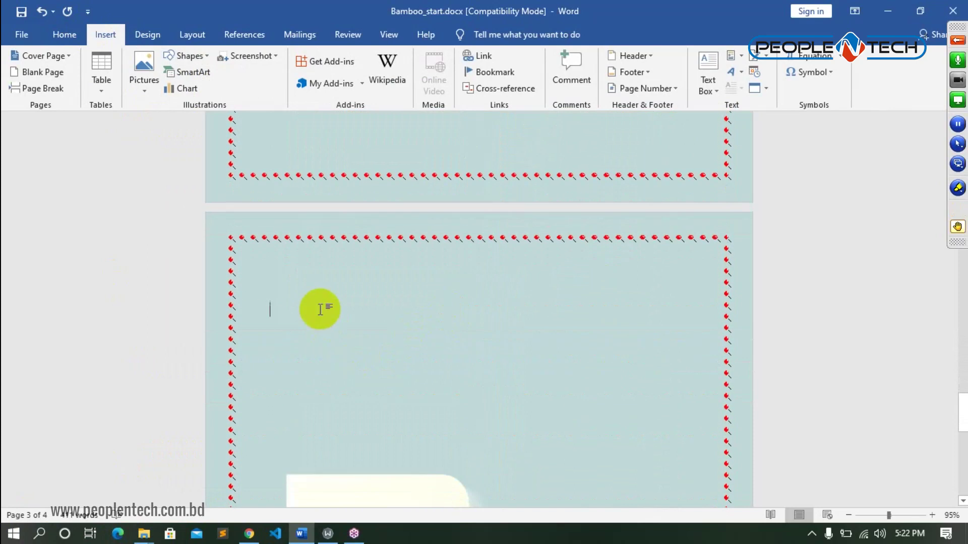
{"action": "left_click", "coordinate": [334, 278]}
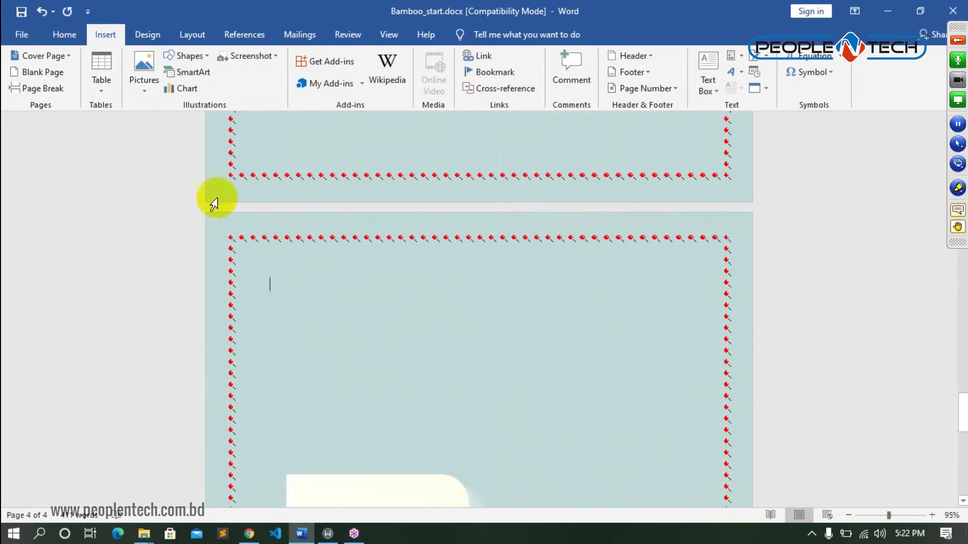
{"action": "left_click", "coordinate": [193, 72]}
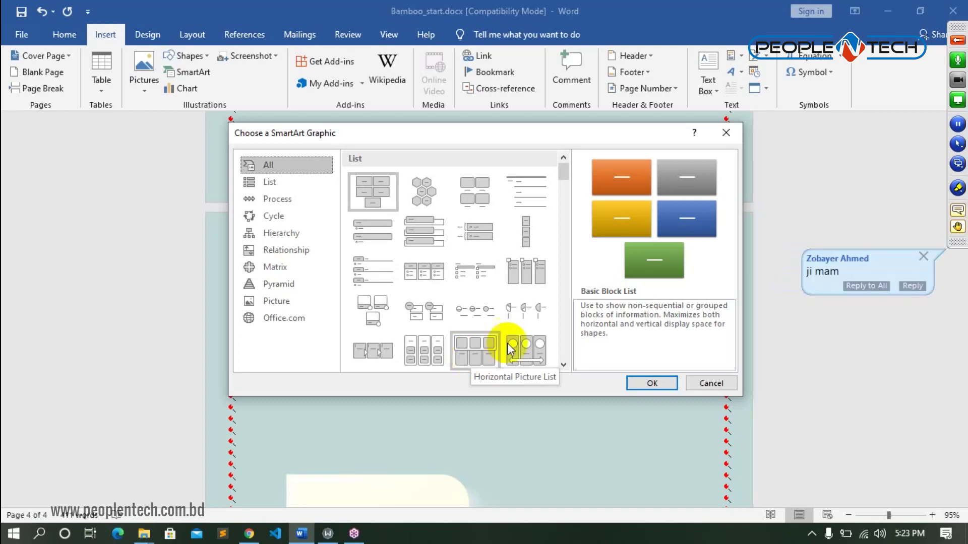
- Insert a trial Basic Block List SmartArt graphic on page 4 after browsing Process layouts
{"action": "left_click", "coordinate": [280, 203]}
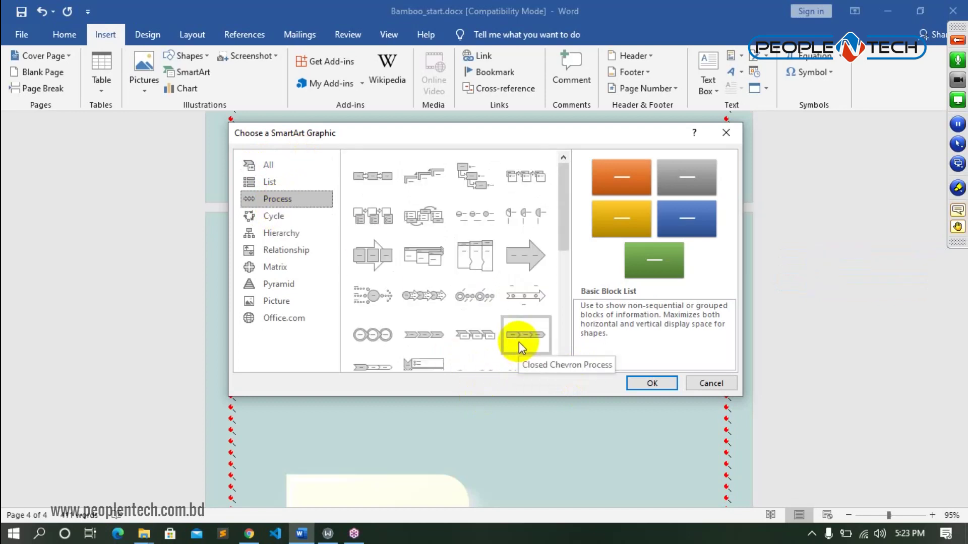
{"action": "scroll", "coordinate": [518, 341], "scroll_direction": "down", "scroll_amount": 6}
{"action": "scroll", "coordinate": [520, 307], "scroll_direction": "up", "scroll_amount": 5}
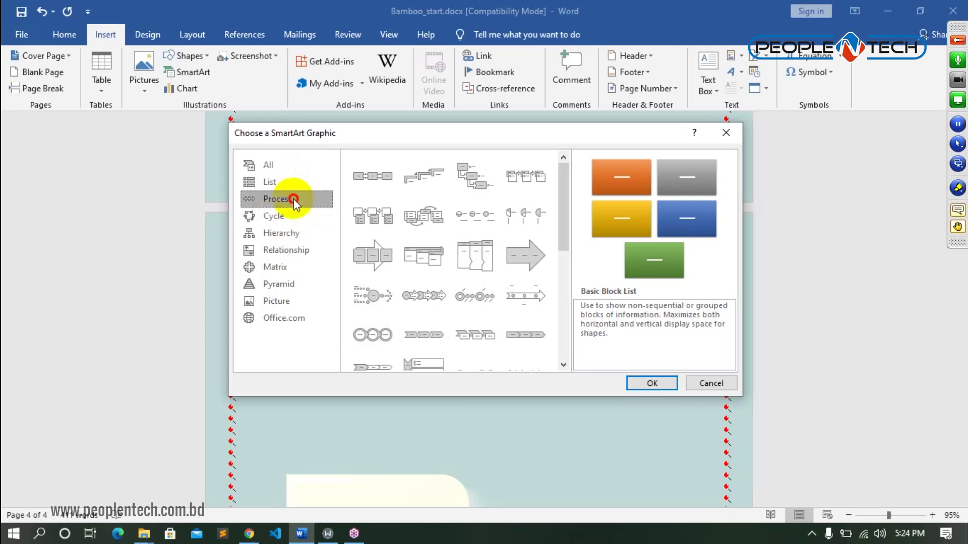
{"action": "left_click", "coordinate": [655, 382]}
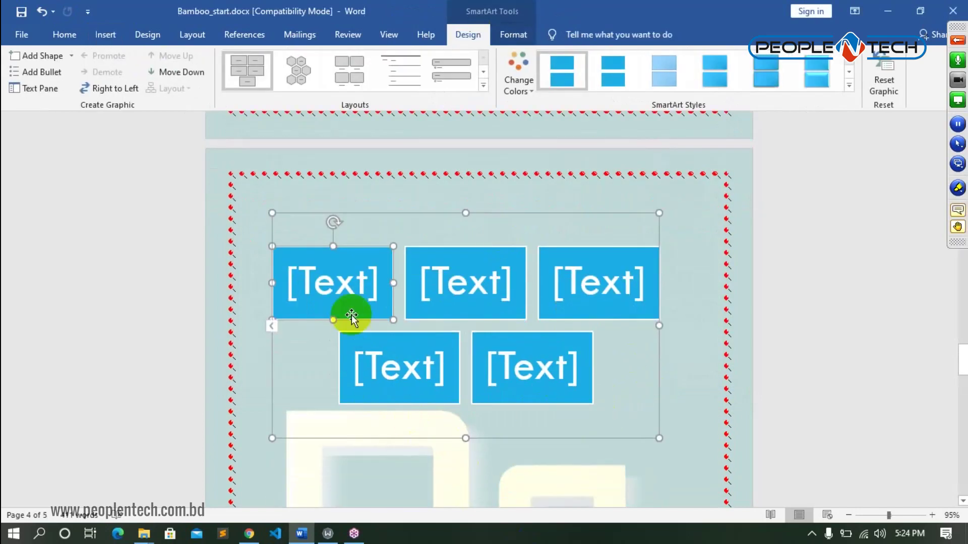
- Select the whole block-list graphic and delete it, leaving page 4 blank
{"action": "left_click", "coordinate": [340, 284]}
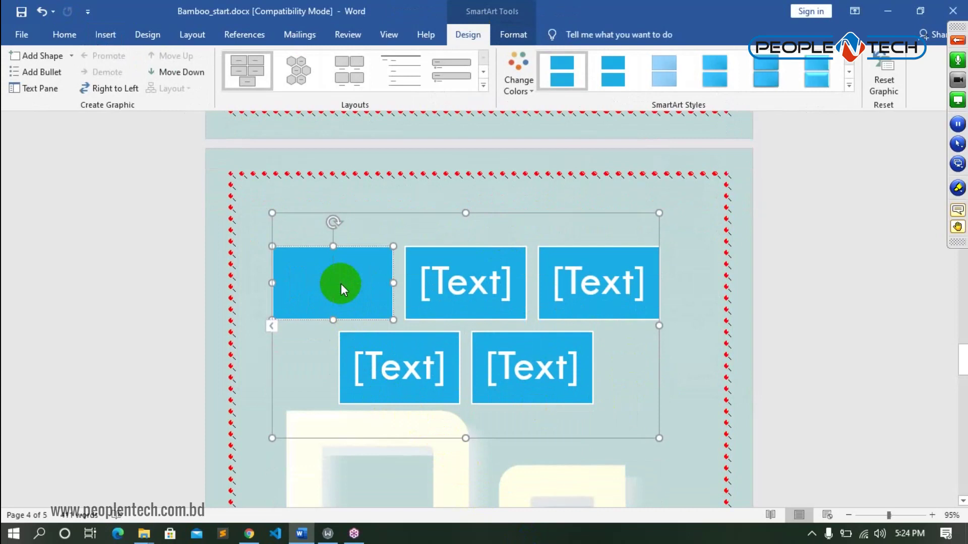
{"action": "left_click", "coordinate": [381, 212]}
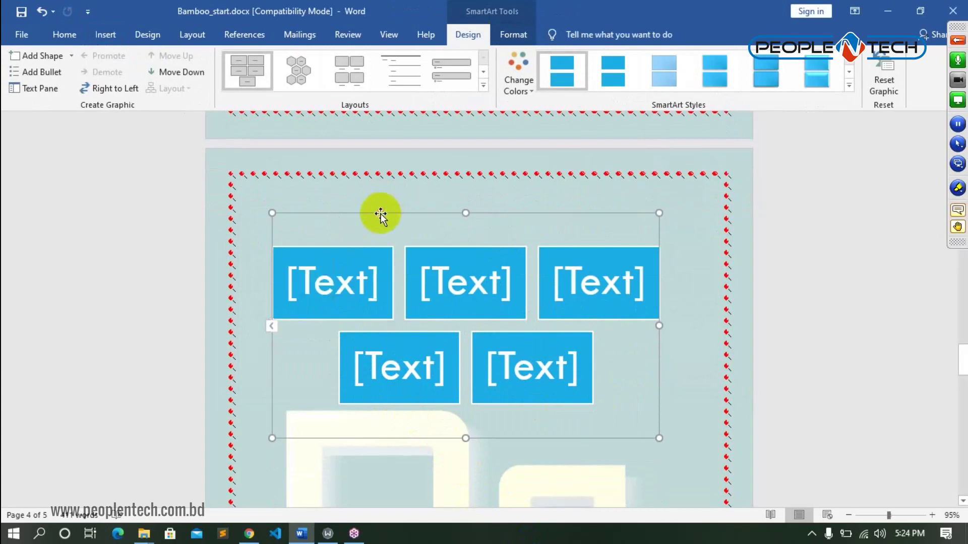
{"action": "key", "text": "Delete"}
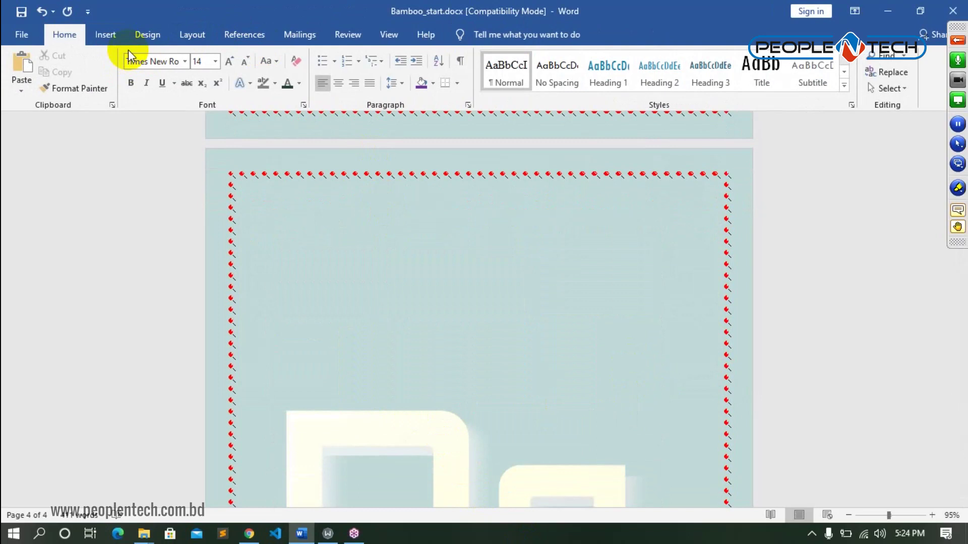
{"action": "left_click", "coordinate": [106, 33]}
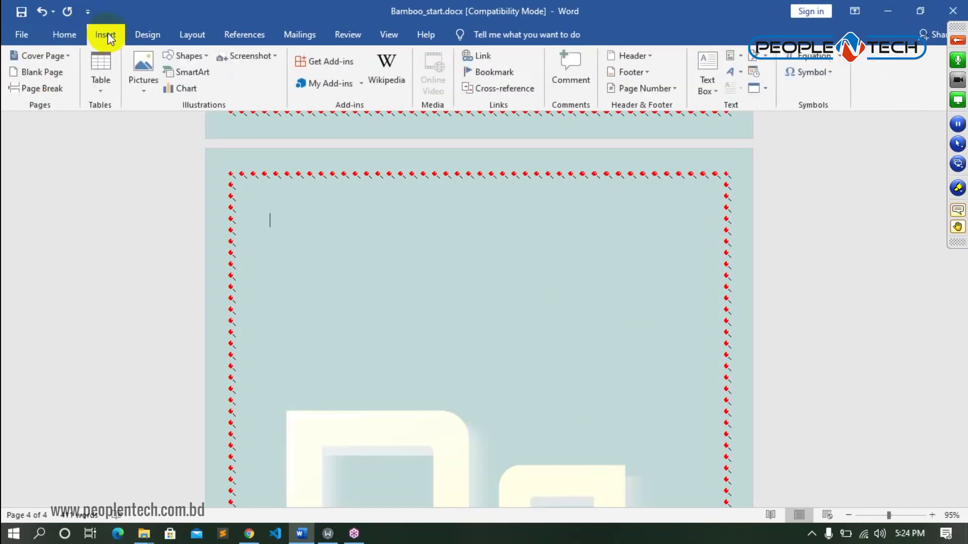
- Insert a Basic Chevron Process SmartArt graphic from the Process layouts
{"action": "left_click", "coordinate": [202, 76]}
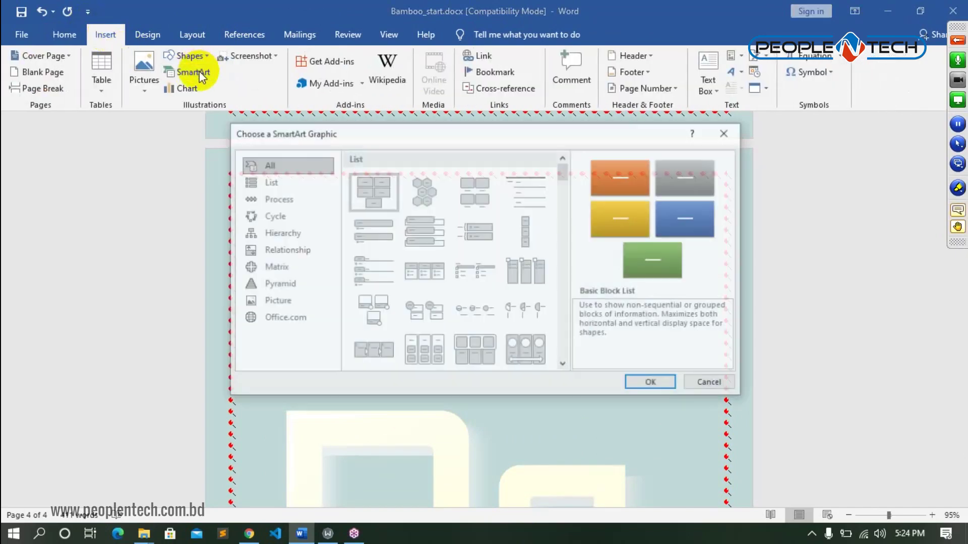
{"action": "left_click", "coordinate": [277, 200]}
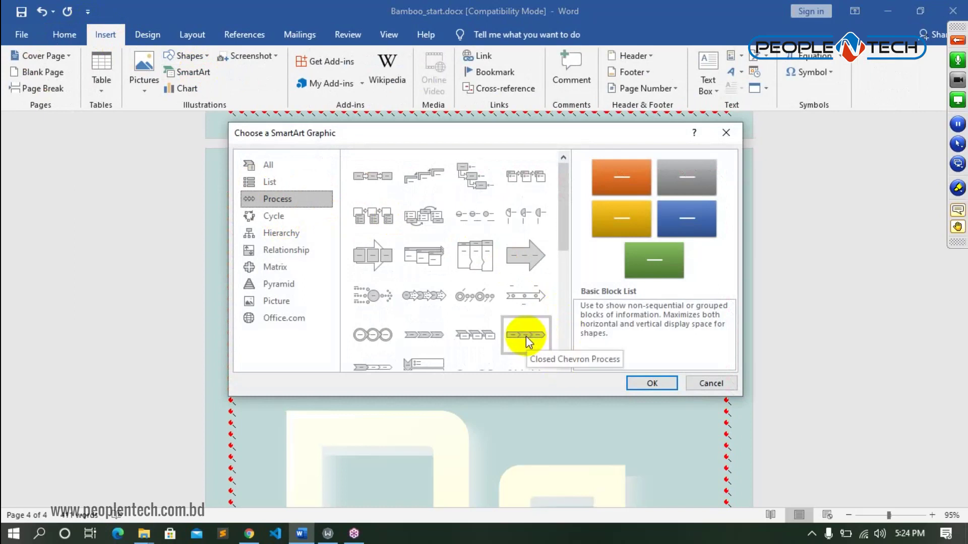
{"action": "left_click", "coordinate": [428, 341]}
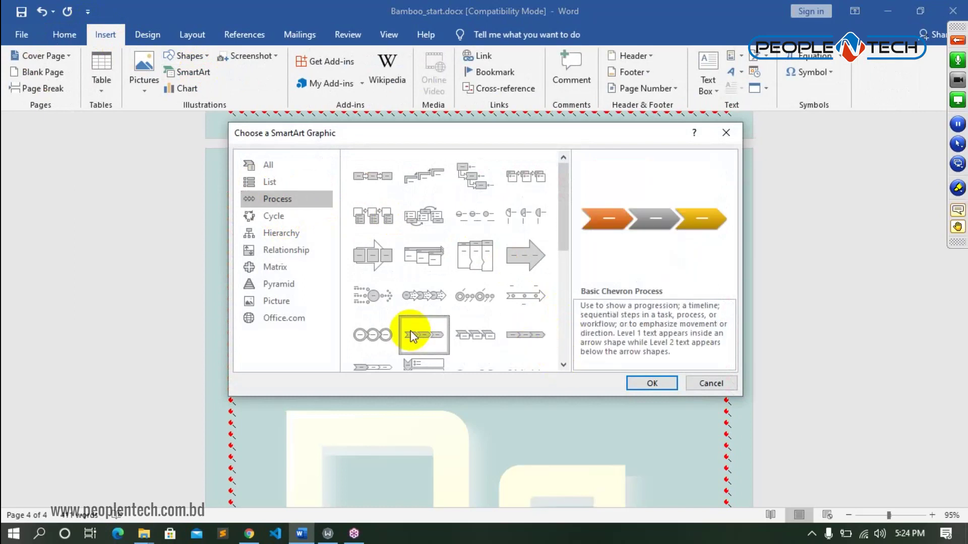
{"action": "left_click", "coordinate": [649, 383]}
- Label the three chevrons Input, cpu and output
{"action": "left_click", "coordinate": [335, 328]}
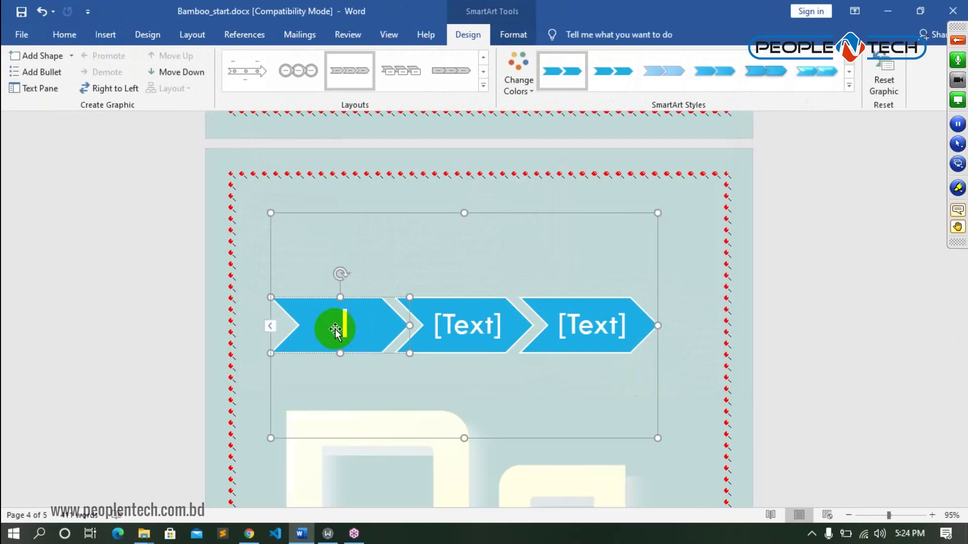
{"action": "type", "text": "Ip"}
{"action": "key", "text": "BackSpace"}
{"action": "type", "text": "npu"}
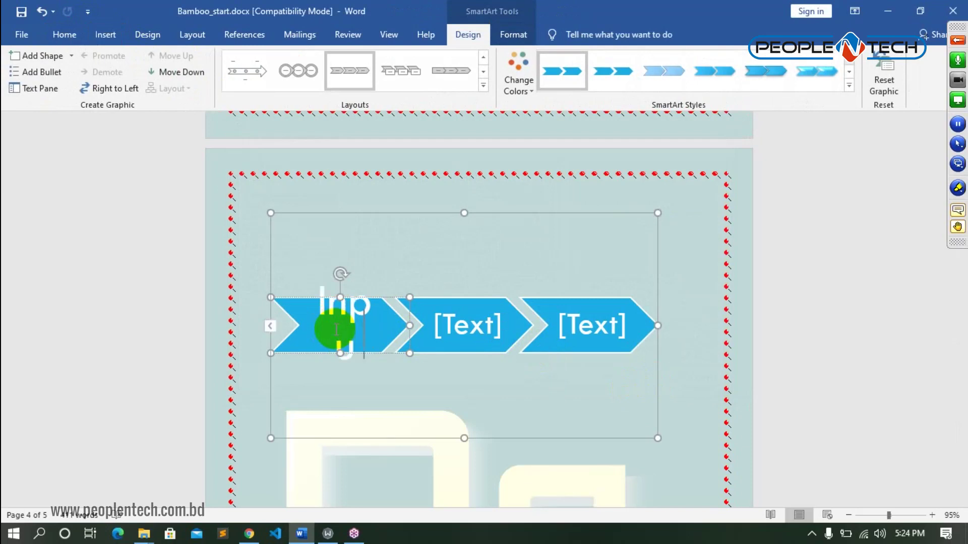
{"action": "type", "text": "t"}
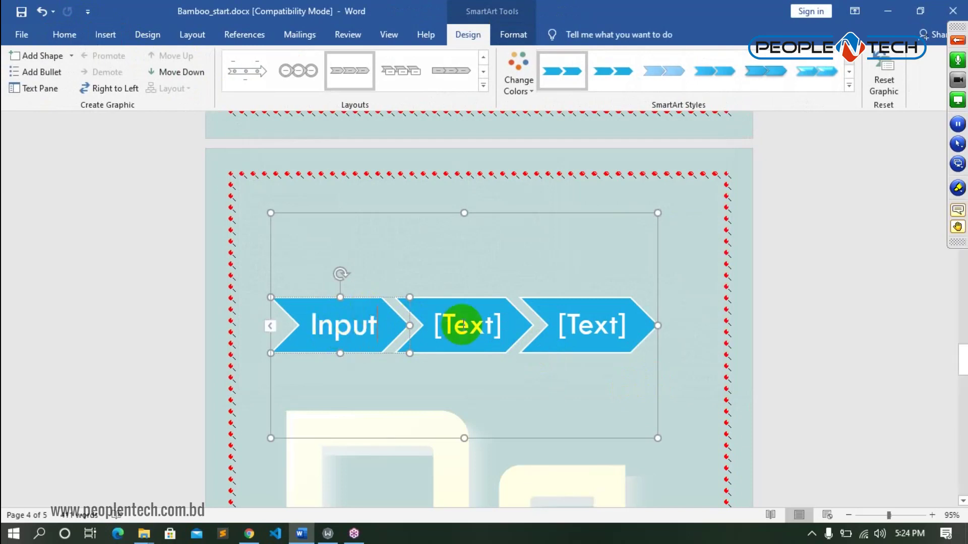
{"action": "left_click", "coordinate": [461, 325]}
{"action": "type", "text": "cpu"}
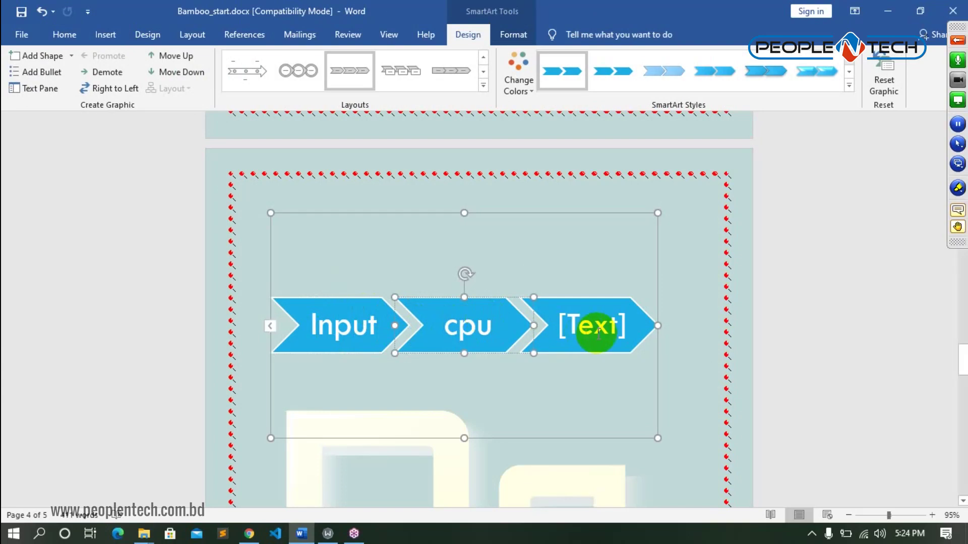
{"action": "left_click", "coordinate": [590, 332]}
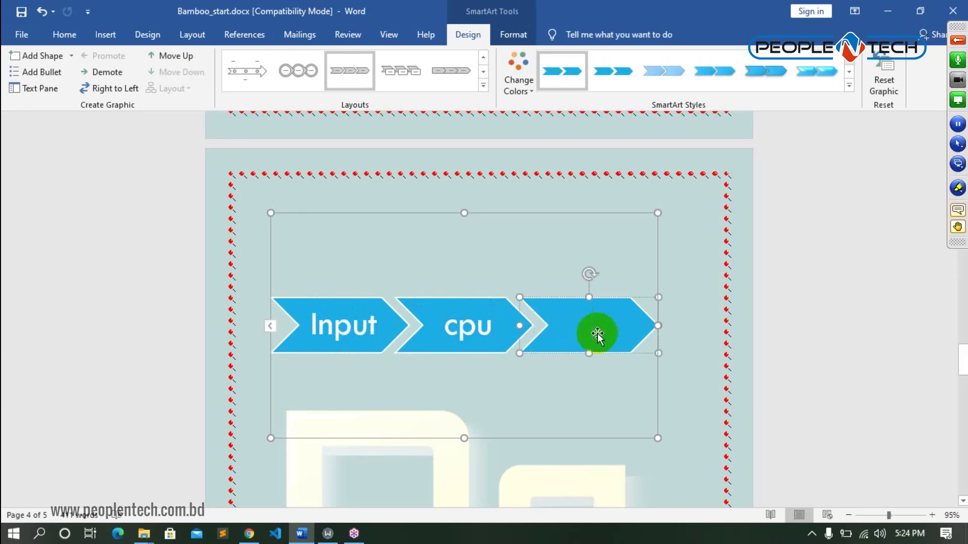
{"action": "type", "text": "out"}
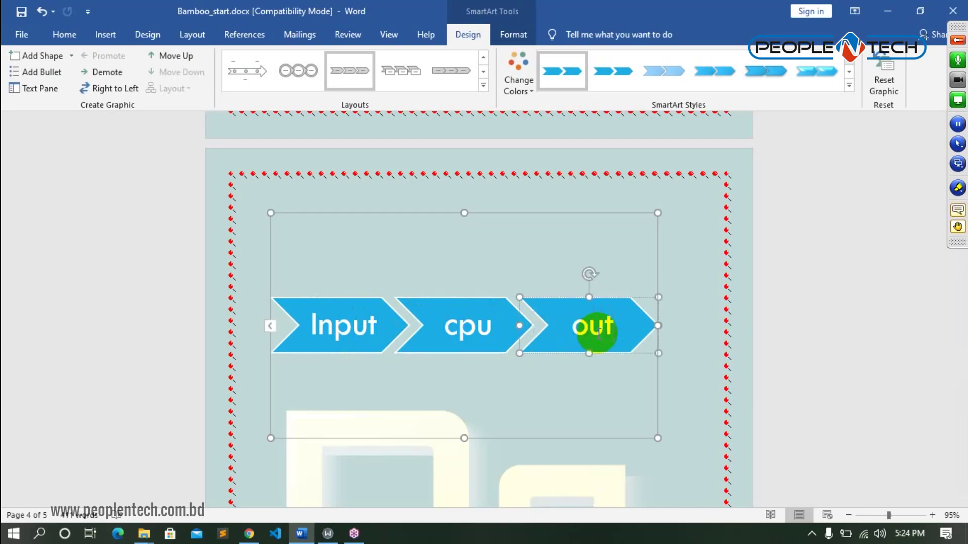
{"action": "type", "text": "put"}
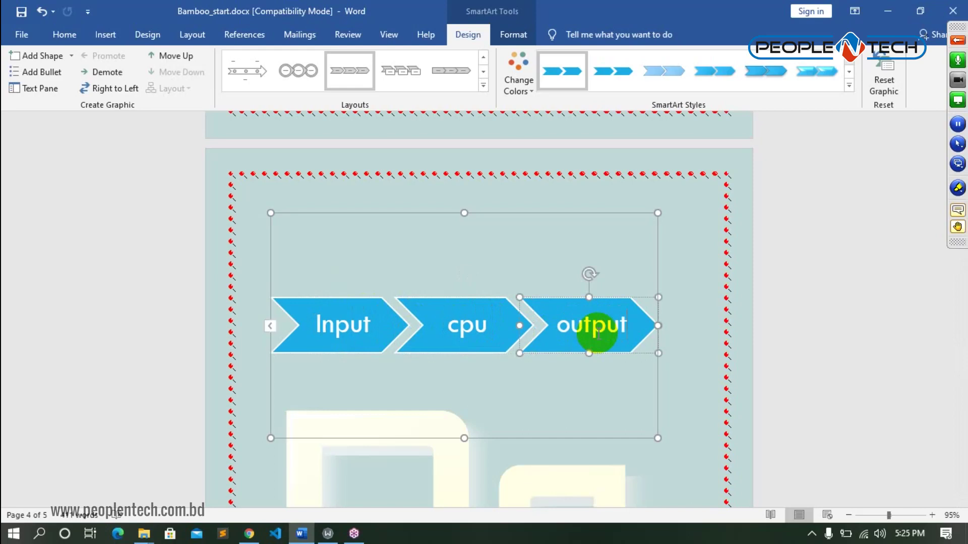
{"action": "left_click", "coordinate": [442, 325]}
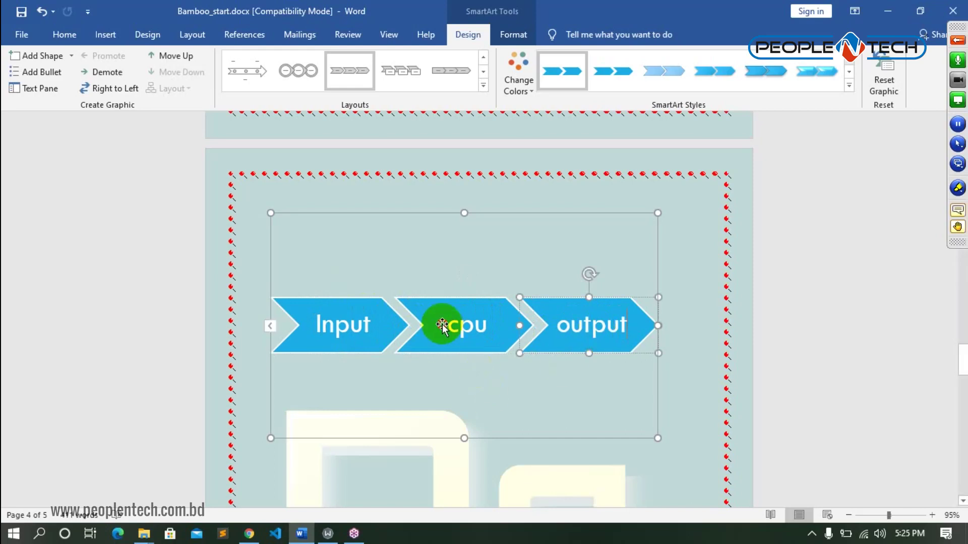
- Add a chevron before cpu labelled 'keybroad'
{"action": "right_click", "coordinate": [442, 326]}
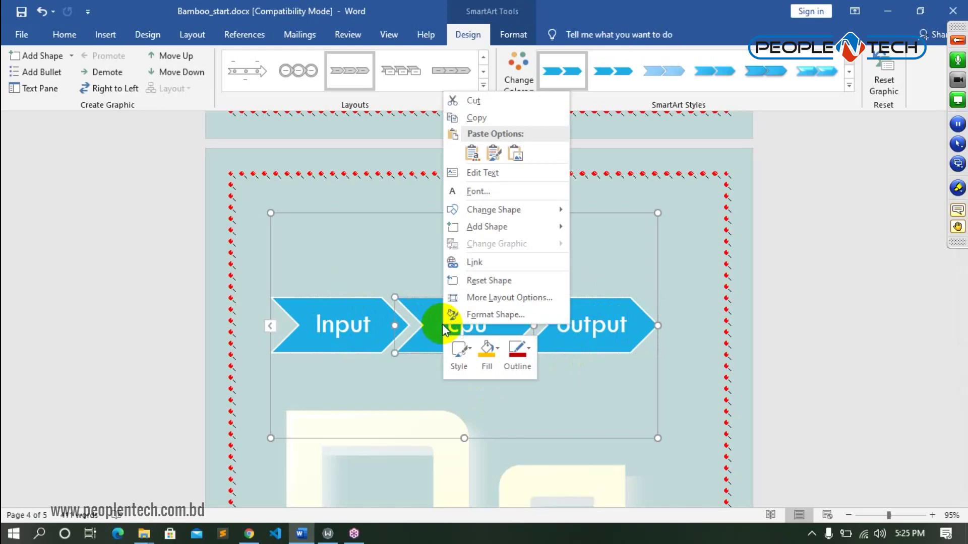
{"action": "mouse_move", "coordinate": [479, 230]}
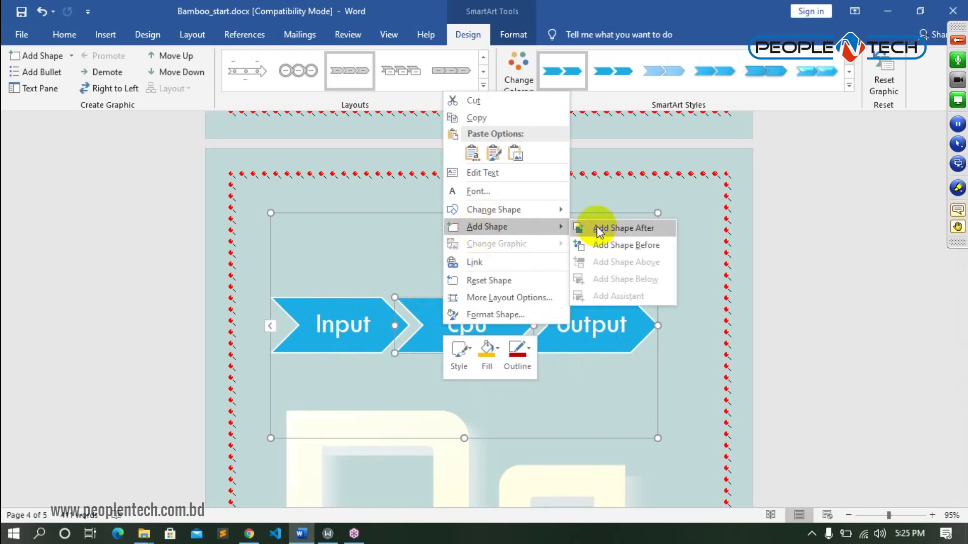
{"action": "left_click", "coordinate": [650, 245]}
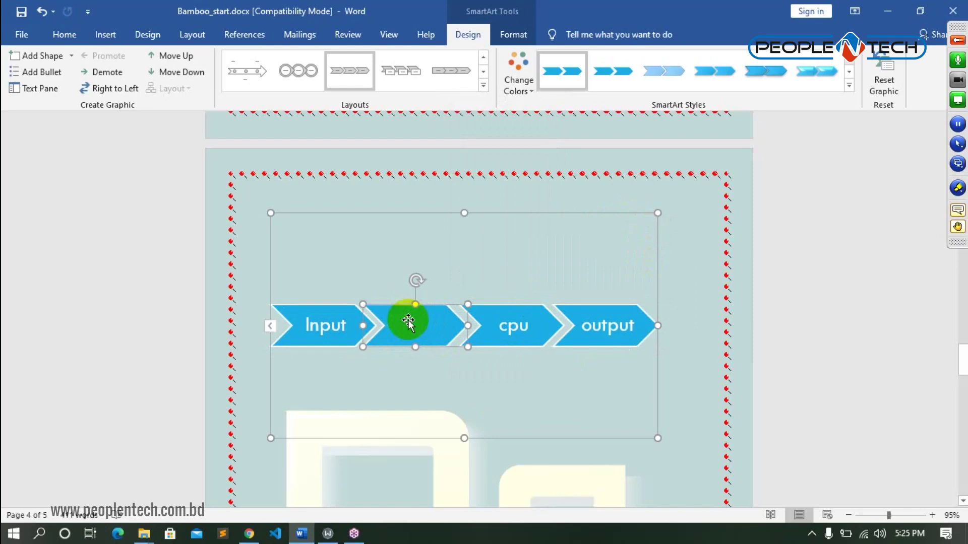
{"action": "type", "text": "k"}
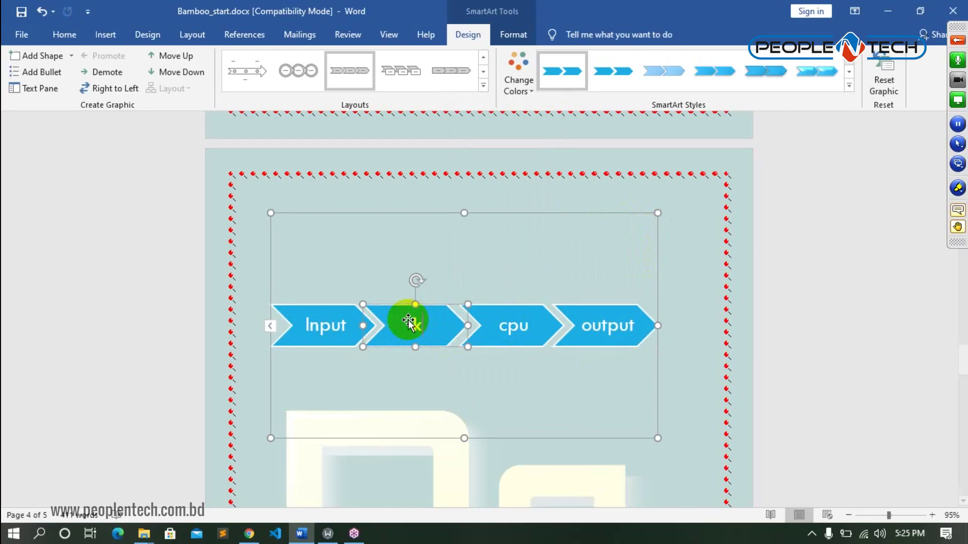
{"action": "type", "text": "eyword"}
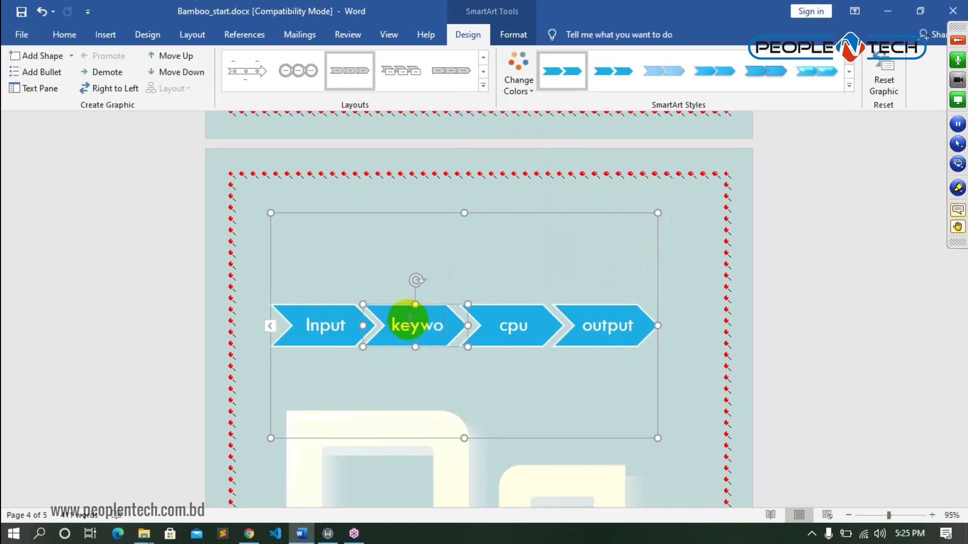
{"action": "key", "text": "BackSpace"}
{"action": "key", "text": "BackSpace"}
{"action": "key", "text": "BackSpace"}
{"action": "key", "text": "BackSpace"}
{"action": "type", "text": "broad"}
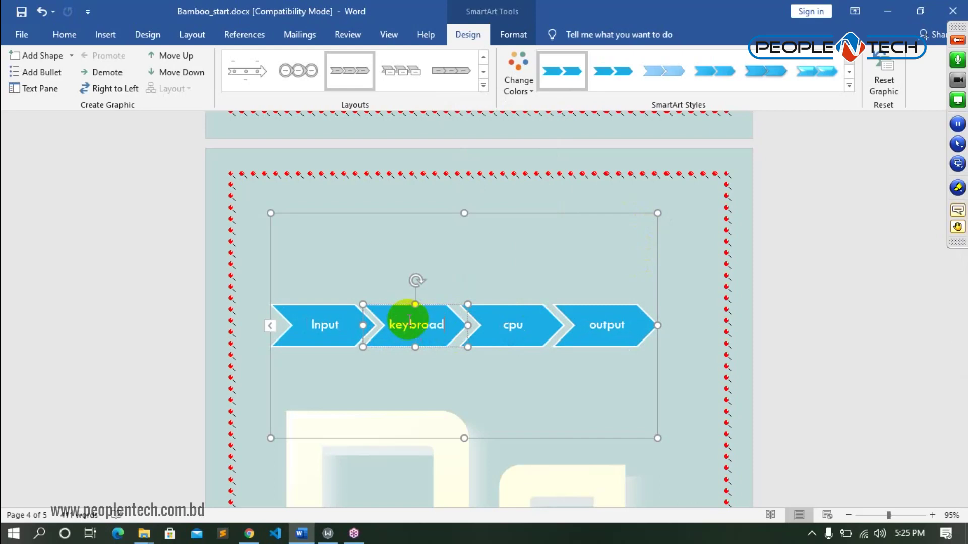
- Add a chevron after cpu labelled 'Hard disk'
{"action": "left_click", "coordinate": [520, 333]}
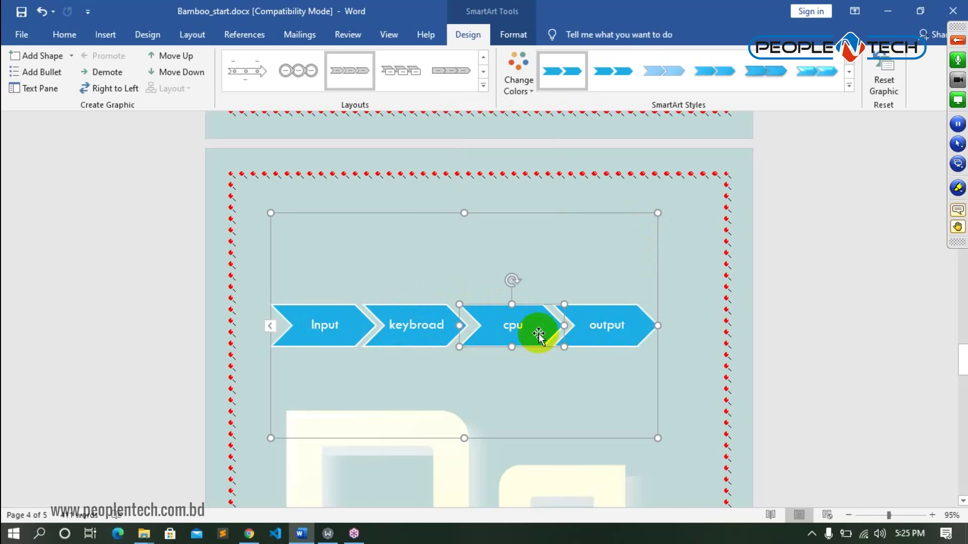
{"action": "right_click", "coordinate": [538, 335]}
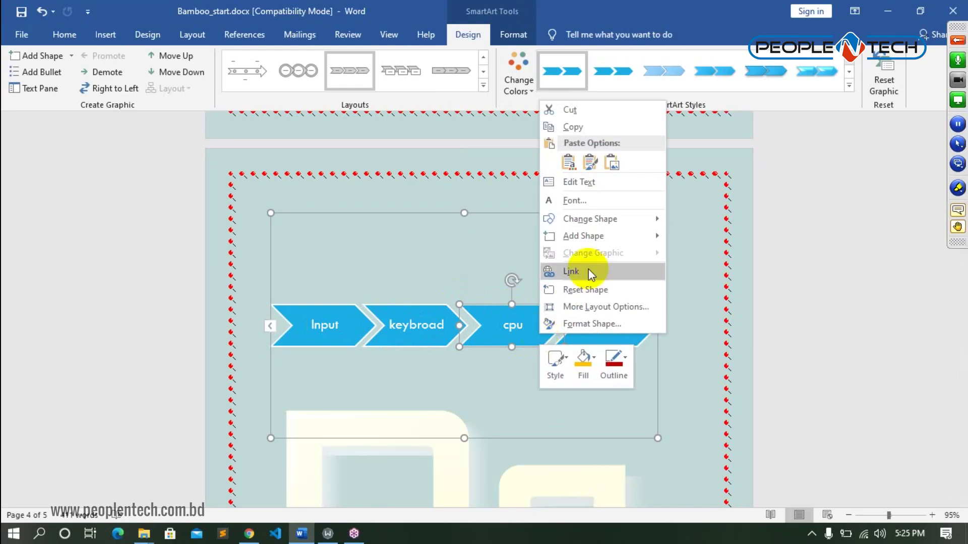
{"action": "mouse_move", "coordinate": [608, 236]}
{"action": "left_click", "coordinate": [705, 240]}
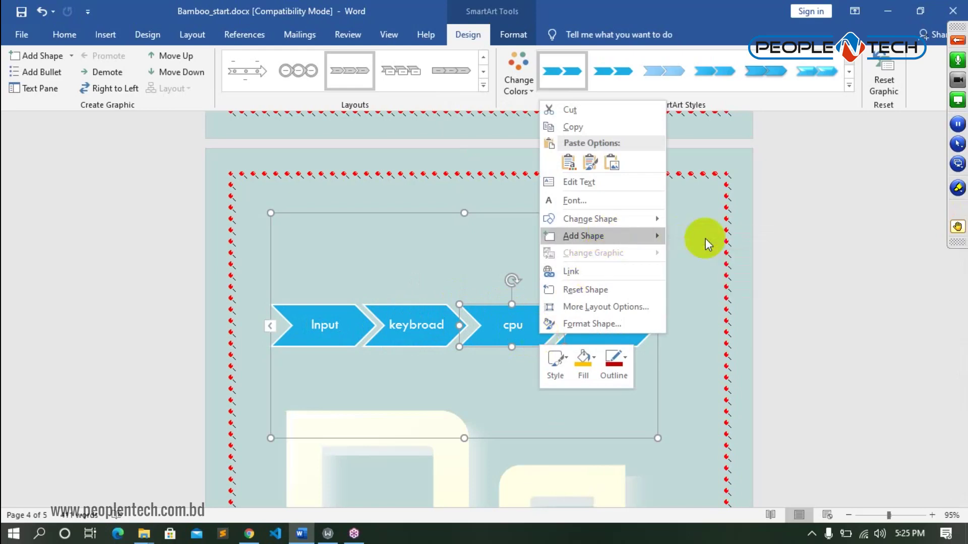
{"action": "right_click", "coordinate": [531, 330]}
{"action": "left_click", "coordinate": [576, 175]}
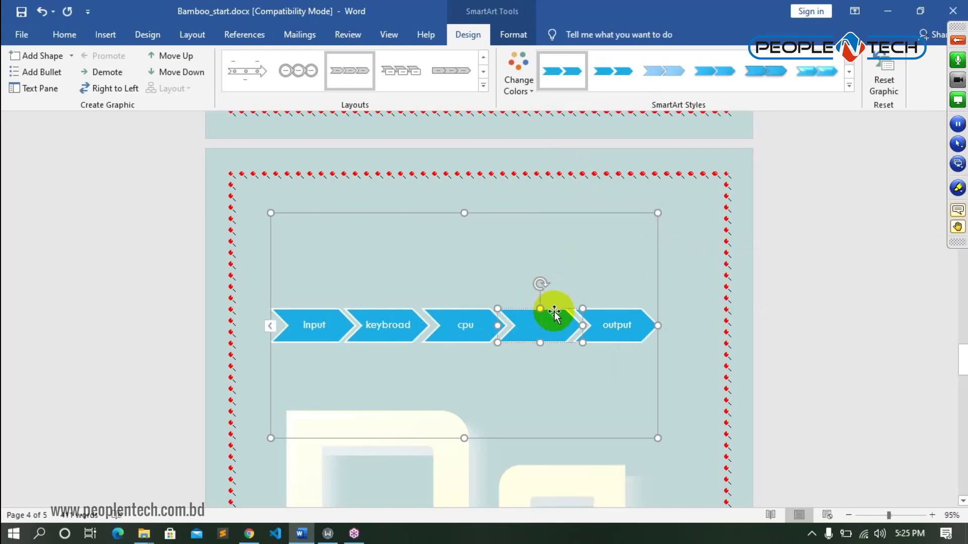
{"action": "type", "text": "Hard disk"}
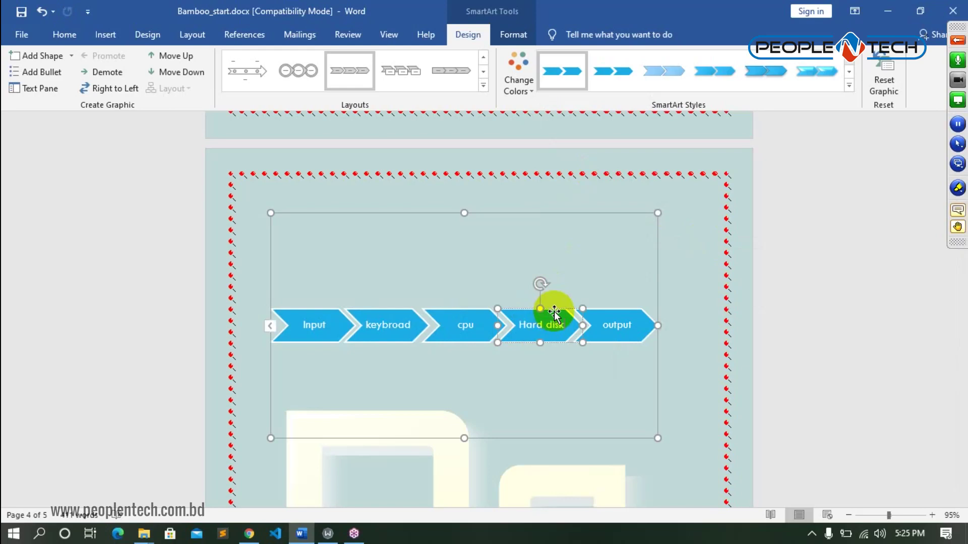
{"action": "left_click", "coordinate": [594, 392]}
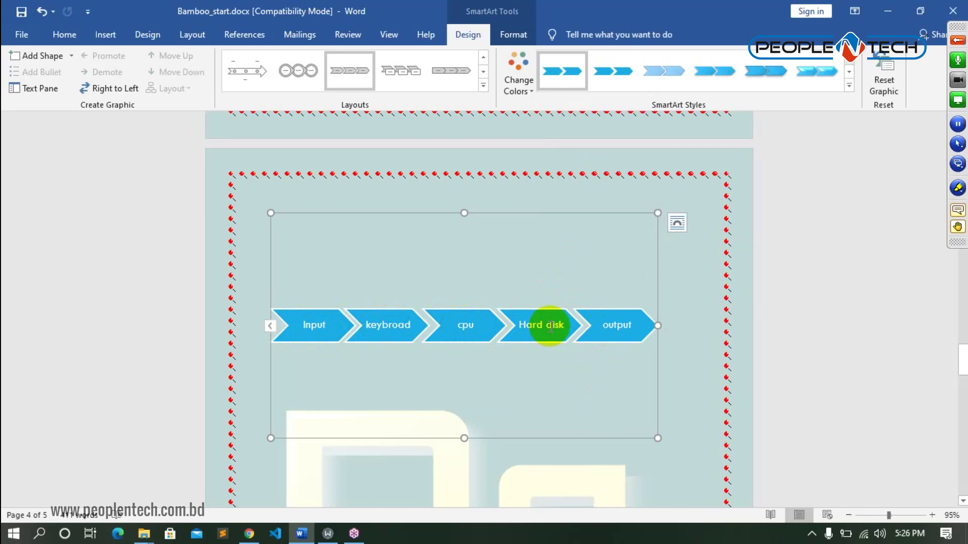
{"action": "left_click", "coordinate": [600, 326]}
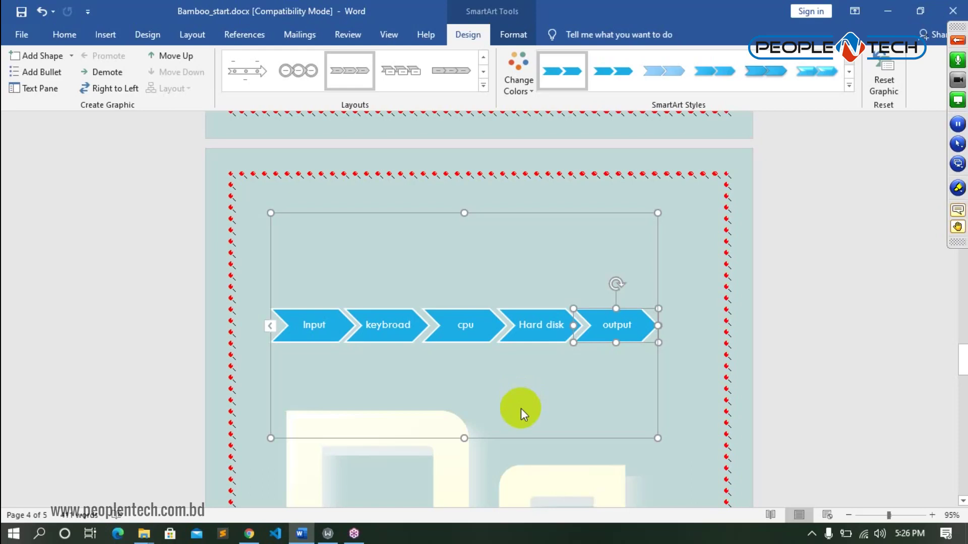
- Apply the first 3-D SmartArt style to the chevron diagram
{"action": "left_click", "coordinate": [106, 34]}
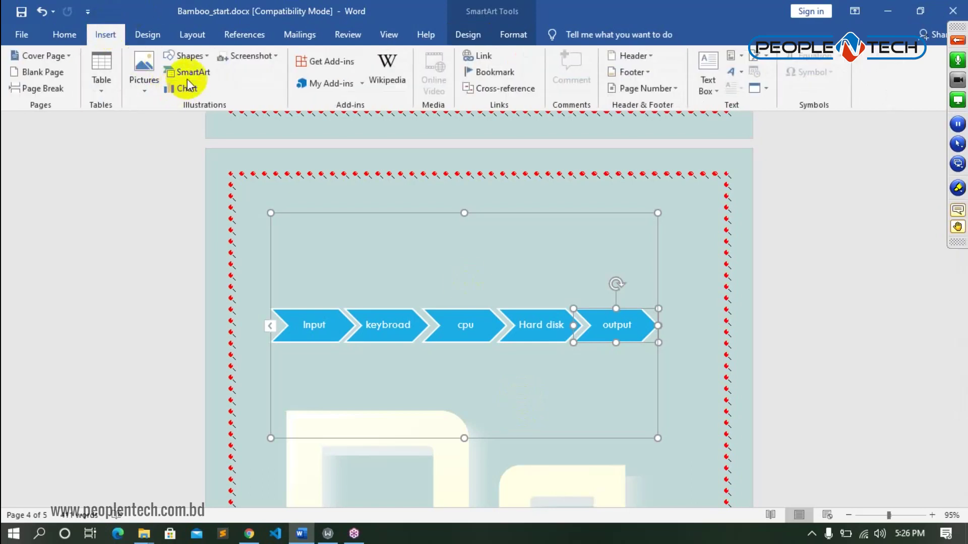
{"action": "left_click", "coordinate": [599, 318]}
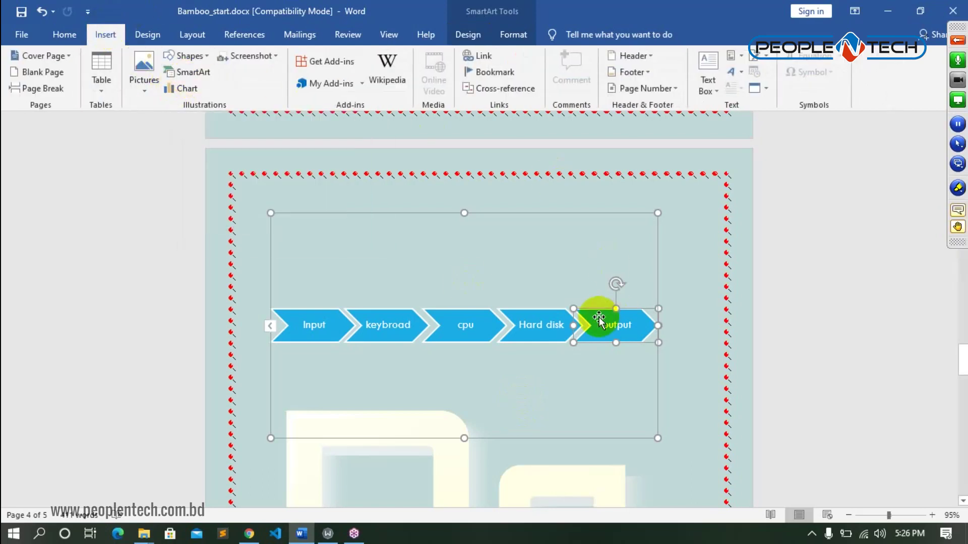
{"action": "left_click", "coordinate": [510, 34]}
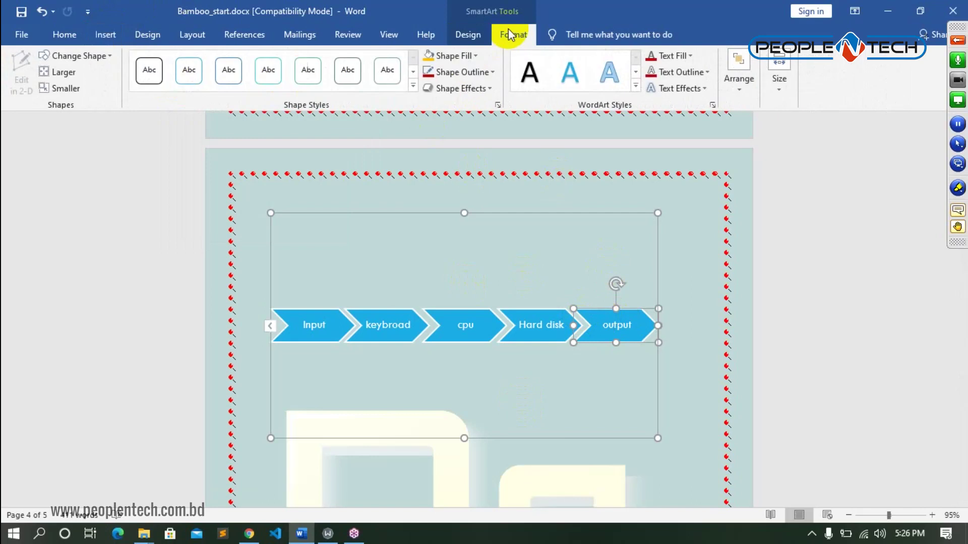
{"action": "left_click", "coordinate": [464, 35]}
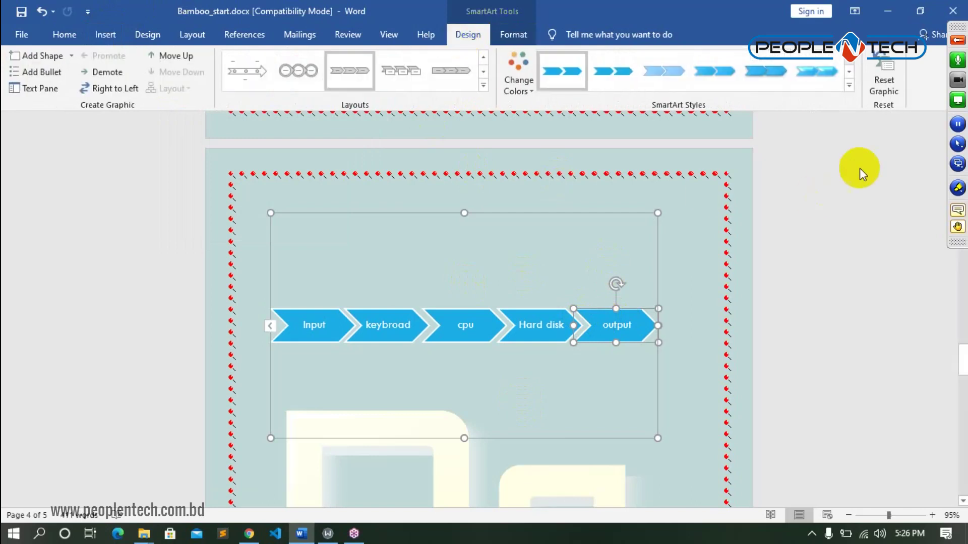
{"action": "left_click", "coordinate": [850, 86]}
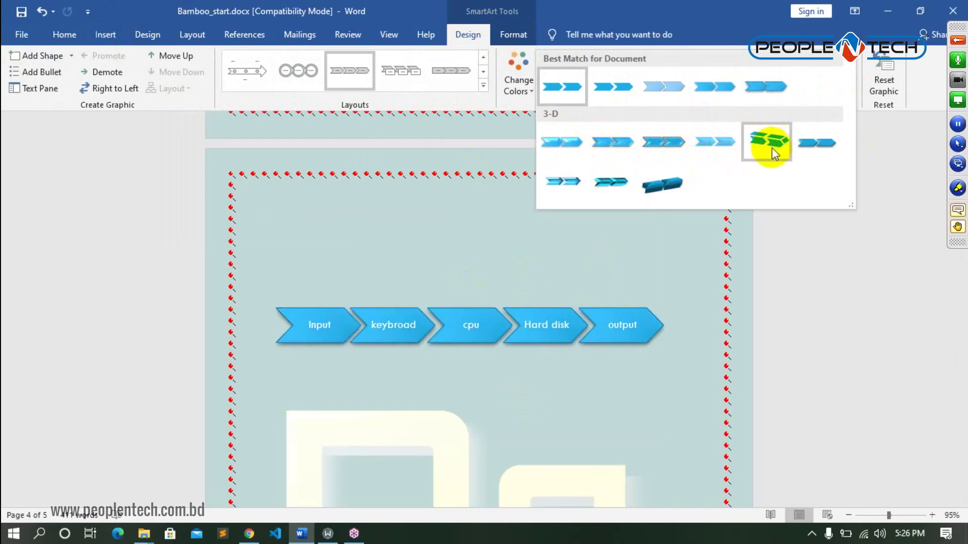
{"action": "left_click", "coordinate": [572, 144]}
- Recolour the chevrons with the first Colorful colour scheme, blue to green
{"action": "left_click", "coordinate": [522, 85]}
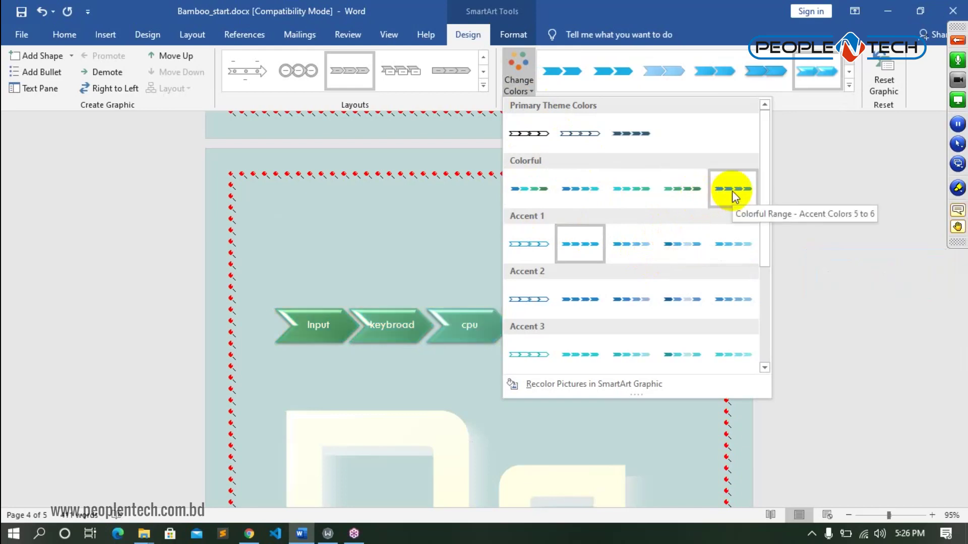
{"action": "left_click", "coordinate": [535, 191]}
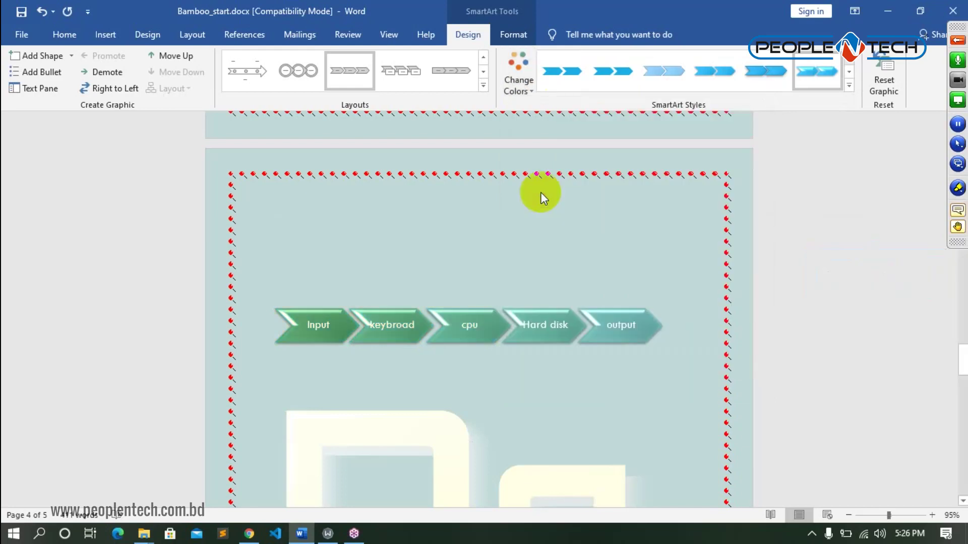
{"action": "left_click", "coordinate": [697, 328]}
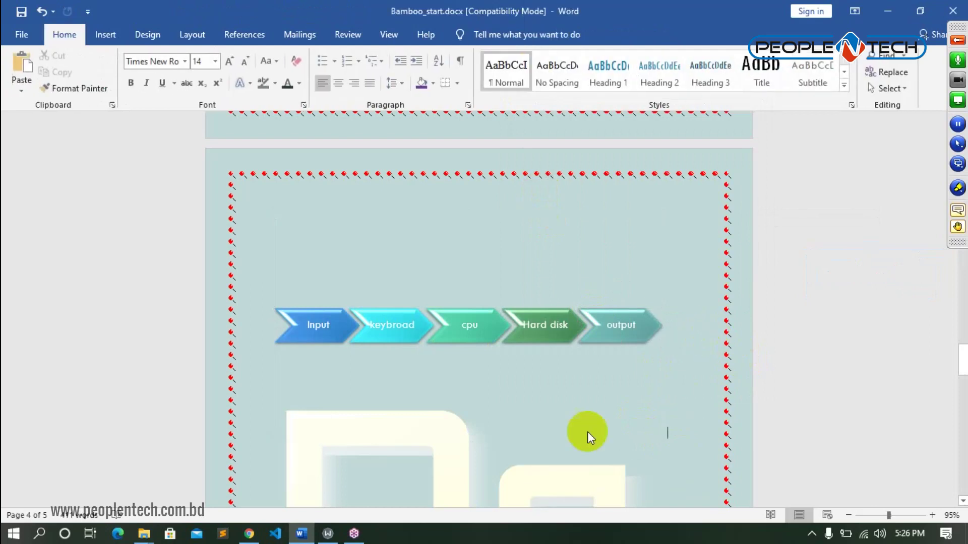
{"action": "scroll", "coordinate": [560, 364], "scroll_direction": "down", "scroll_amount": 3}
{"action": "scroll", "coordinate": [561, 356], "scroll_direction": "up", "scroll_amount": 2}
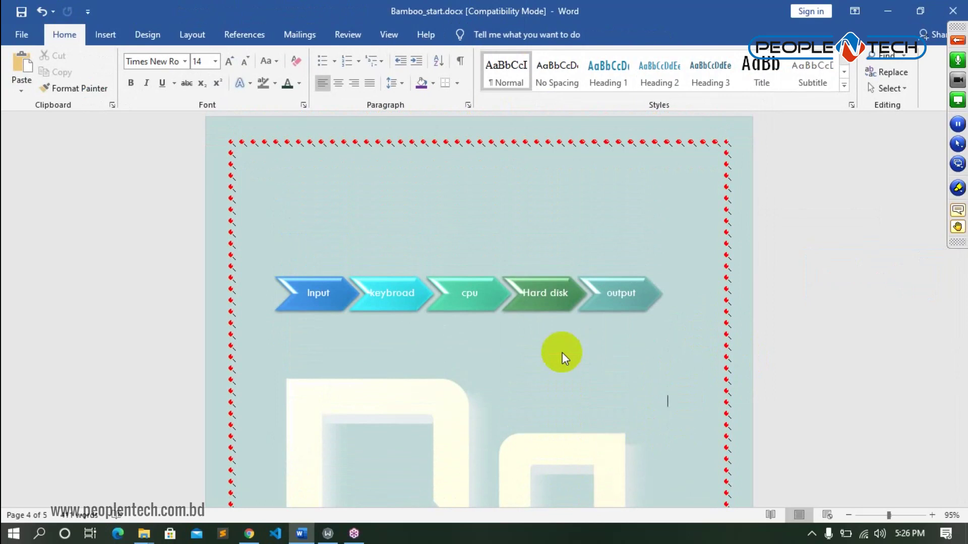
{"action": "left_click", "coordinate": [558, 286]}
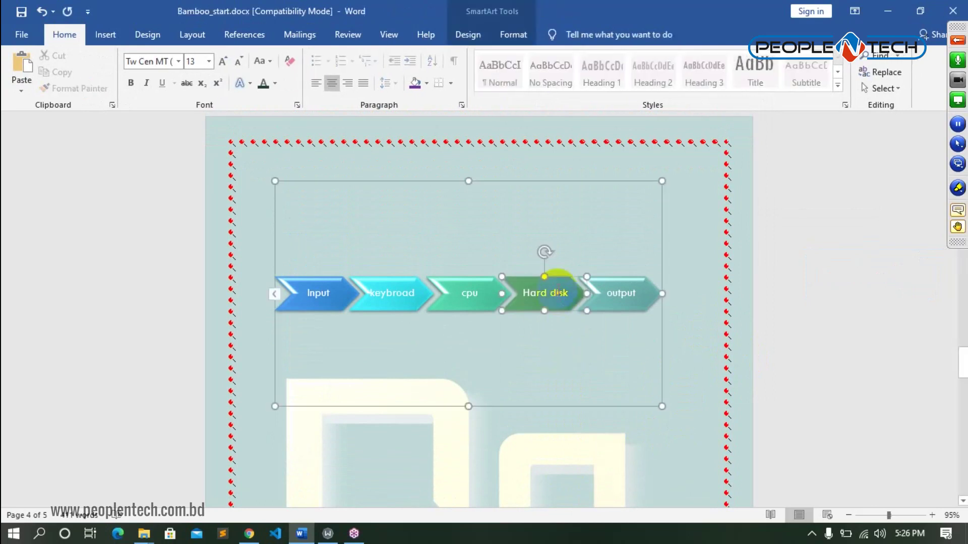
{"action": "left_click", "coordinate": [424, 296]}
{"action": "left_click", "coordinate": [419, 217]}
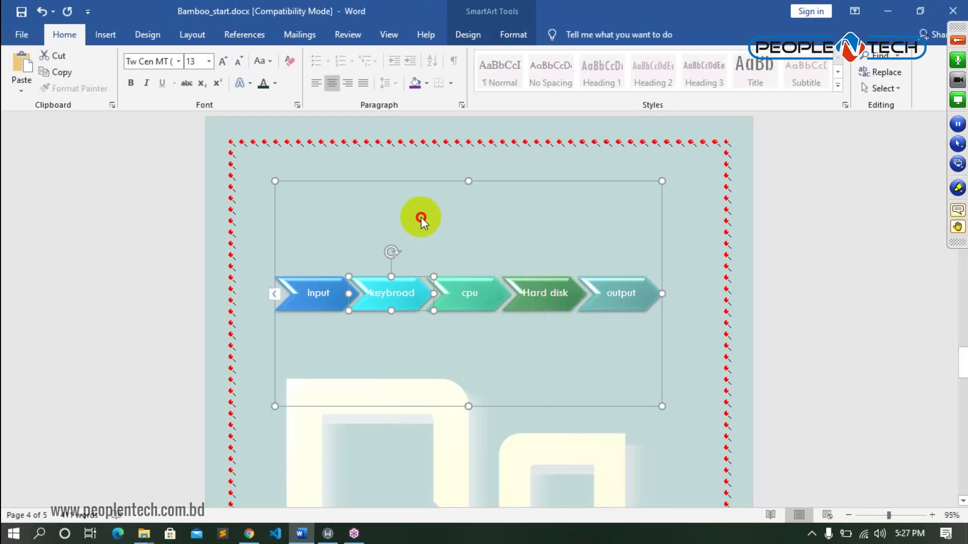
{"action": "left_click", "coordinate": [504, 33]}
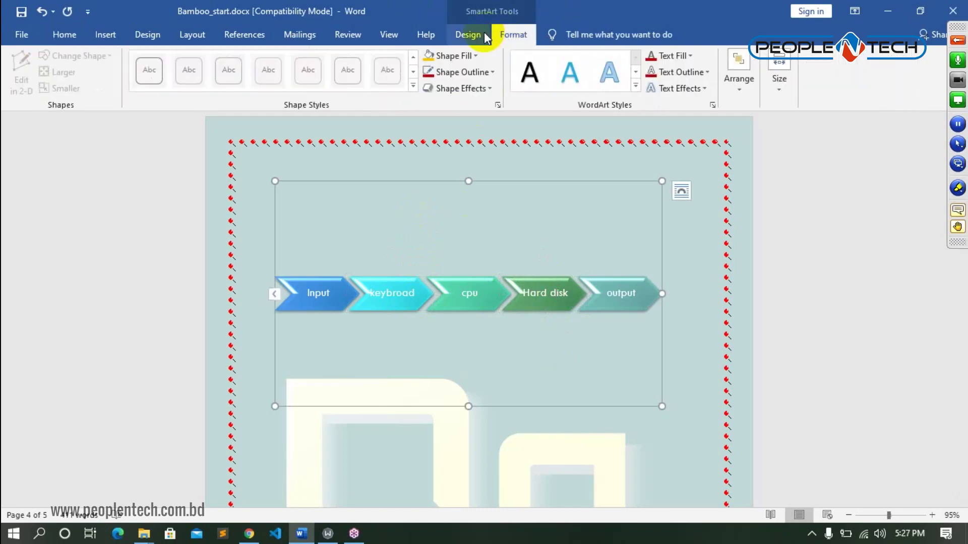
{"action": "left_click", "coordinate": [483, 36]}
{"action": "left_click", "coordinate": [527, 96]}
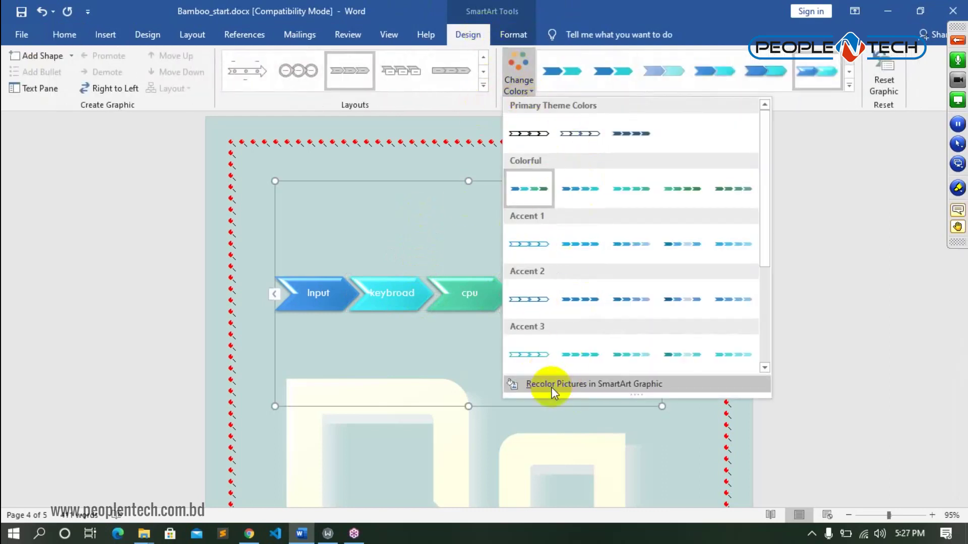
{"action": "left_click", "coordinate": [851, 86]}
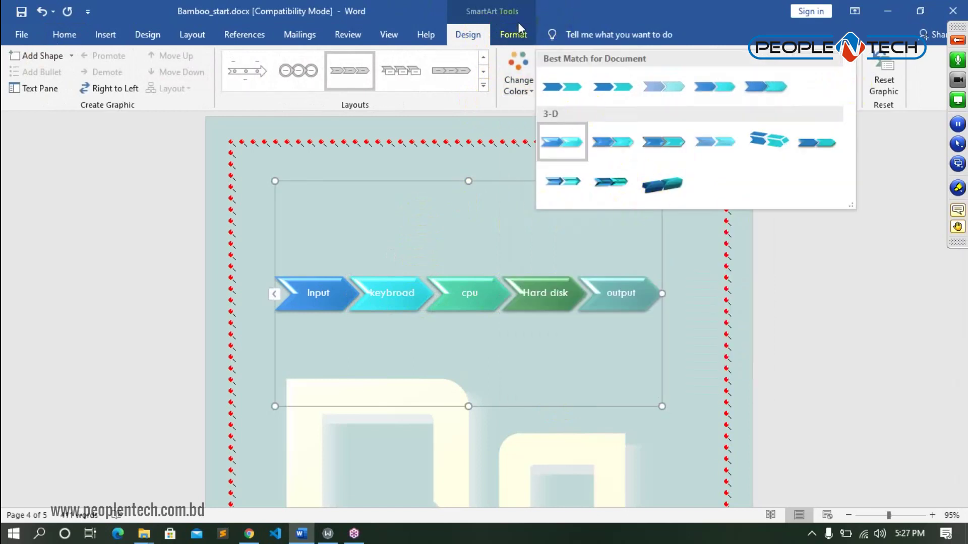
{"action": "left_click", "coordinate": [512, 35]}
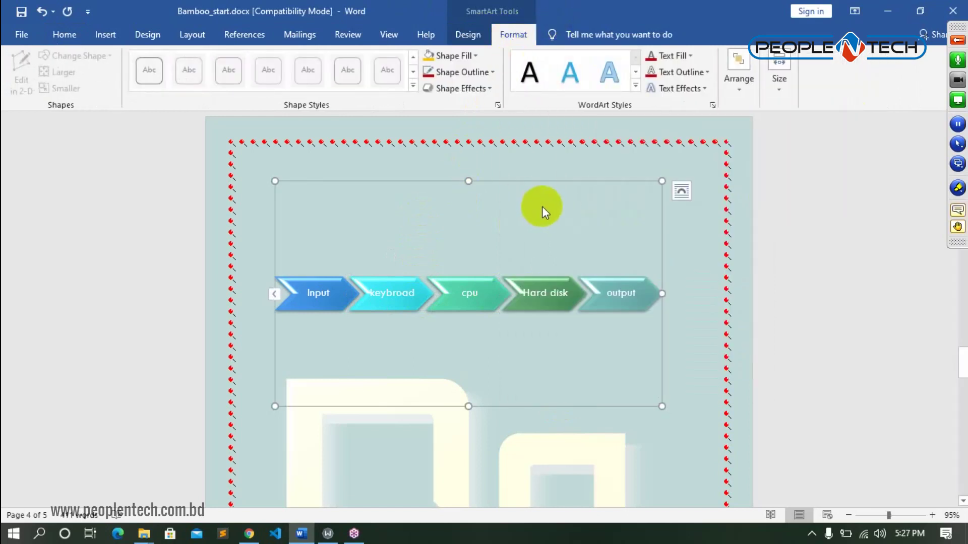
{"action": "left_click", "coordinate": [635, 86]}
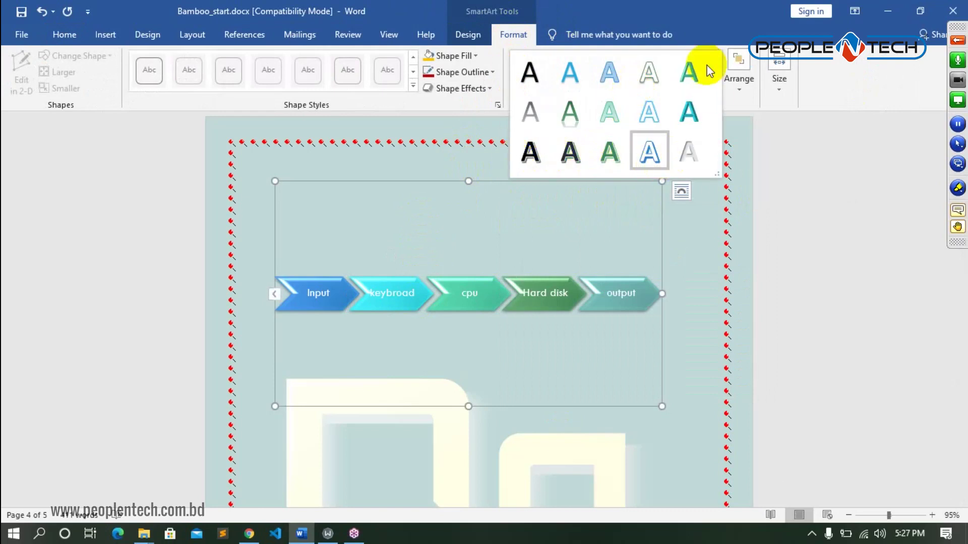
{"action": "left_click", "coordinate": [727, 217]}
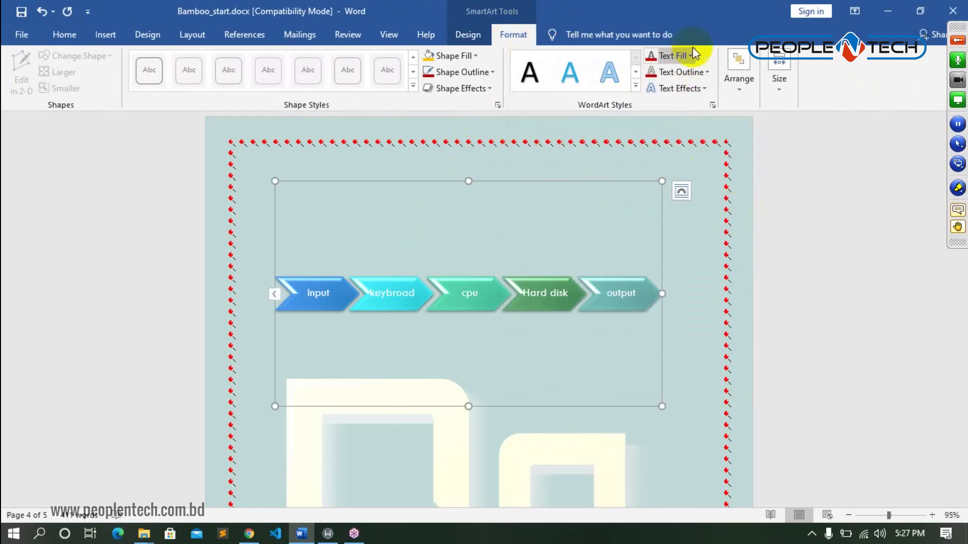
{"action": "left_click", "coordinate": [309, 297]}
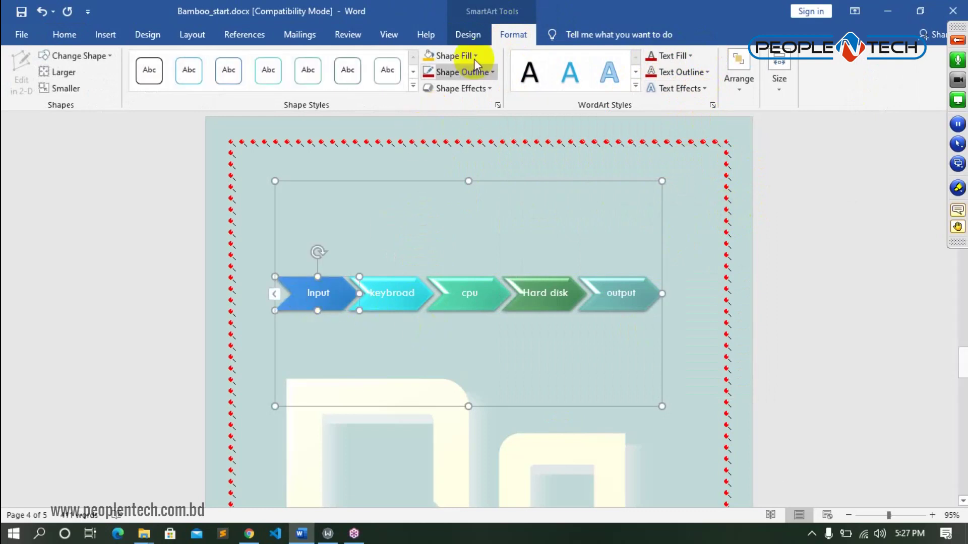
{"action": "left_click", "coordinate": [465, 28]}
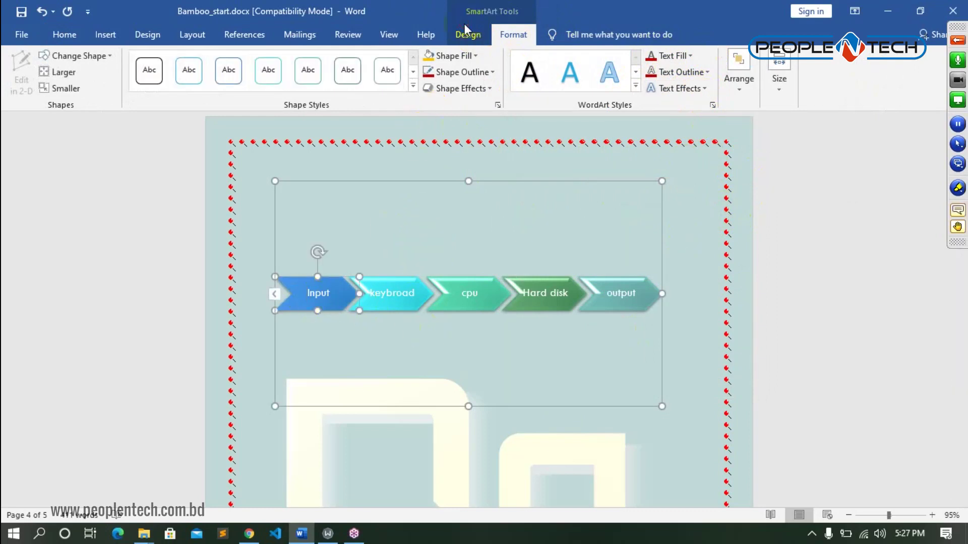
{"action": "left_click", "coordinate": [468, 35]}
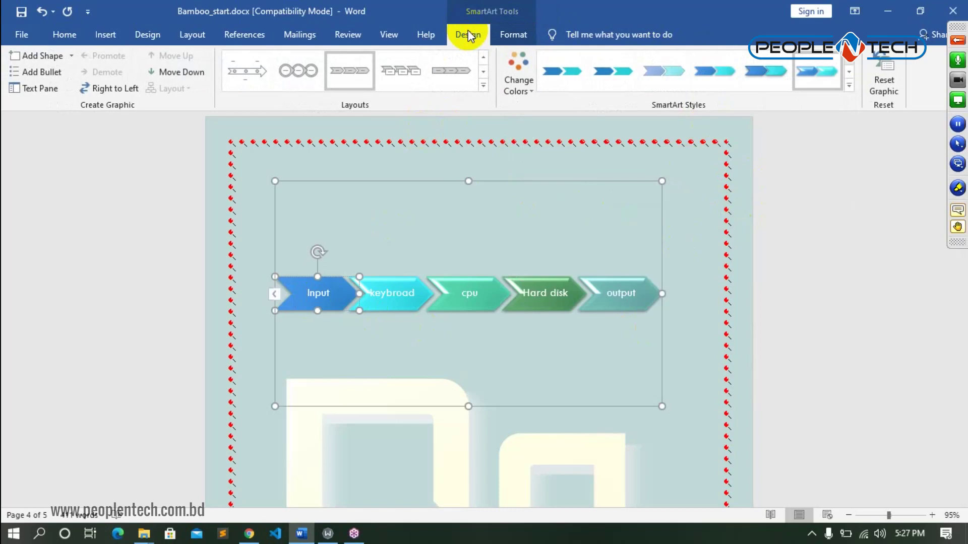
{"action": "left_click", "coordinate": [496, 205]}
{"action": "scroll", "coordinate": [555, 322], "scroll_direction": "down", "scroll_amount": 3}
- Insert a Hierarchy Organization Chart SmartArt below the chevron diagram on page 4
{"action": "scroll", "coordinate": [555, 321], "scroll_direction": "down", "scroll_amount": 3}
{"action": "left_click", "coordinate": [403, 278]}
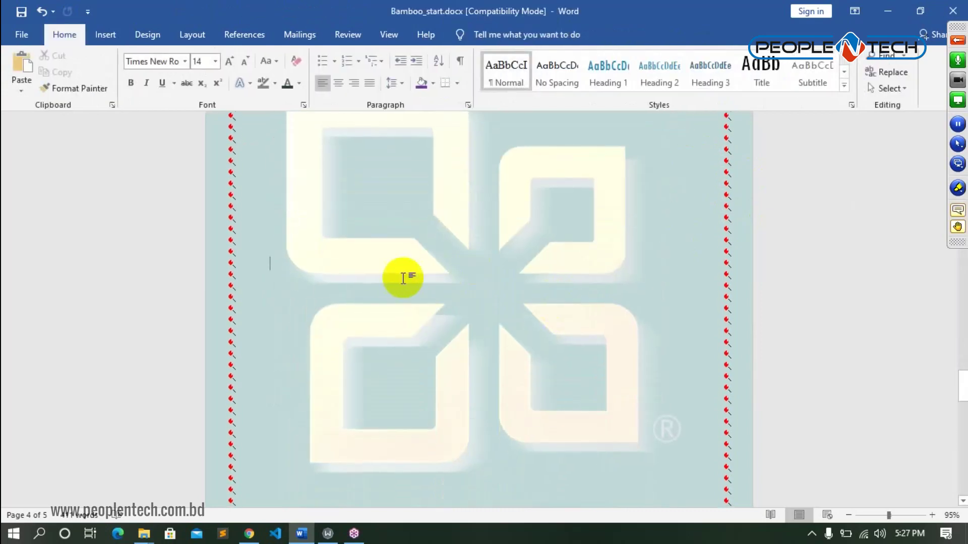
{"action": "left_click", "coordinate": [107, 38]}
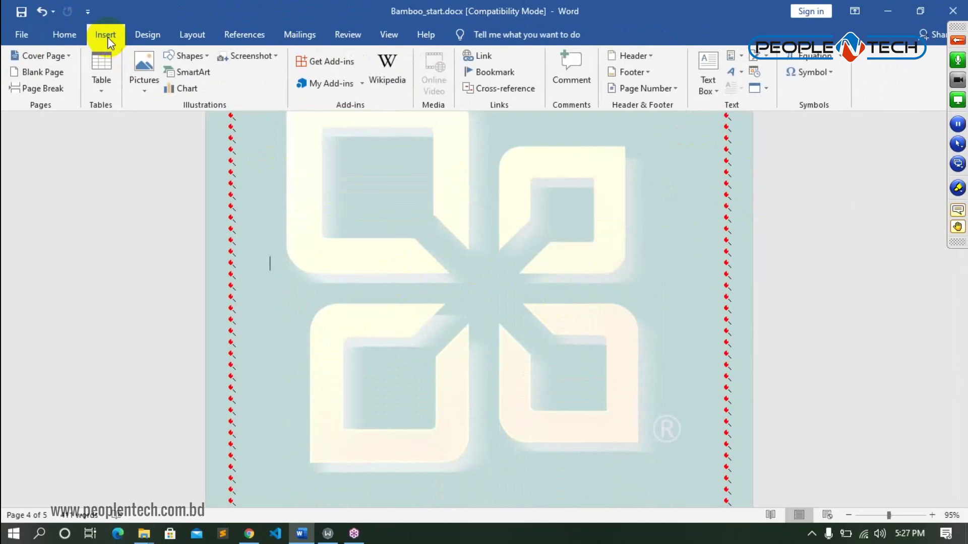
{"action": "left_click", "coordinate": [199, 72]}
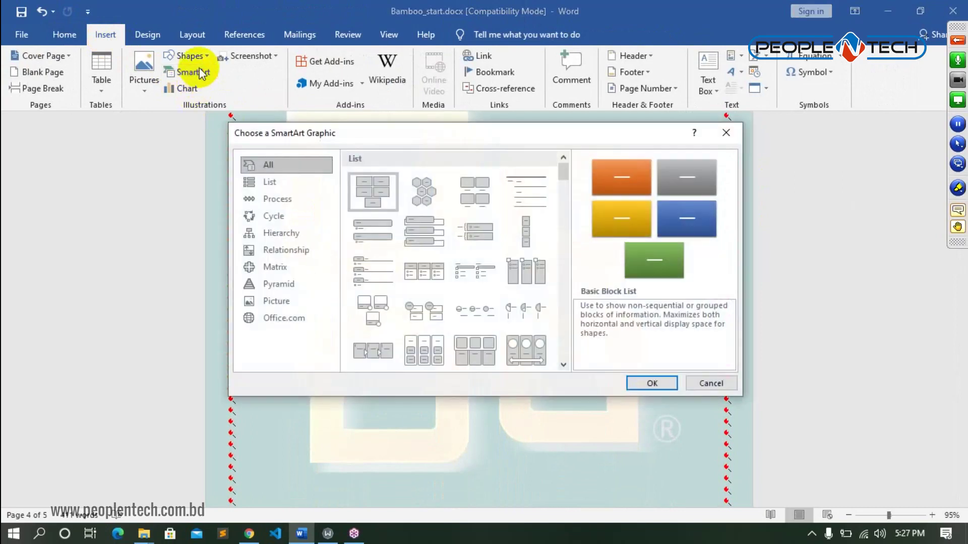
{"action": "left_click", "coordinate": [282, 235]}
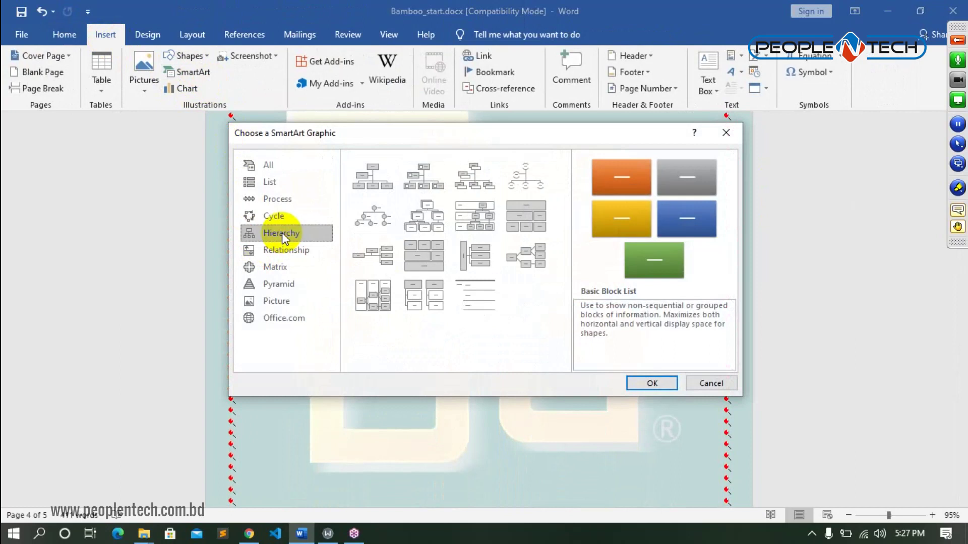
{"action": "left_click", "coordinate": [382, 184]}
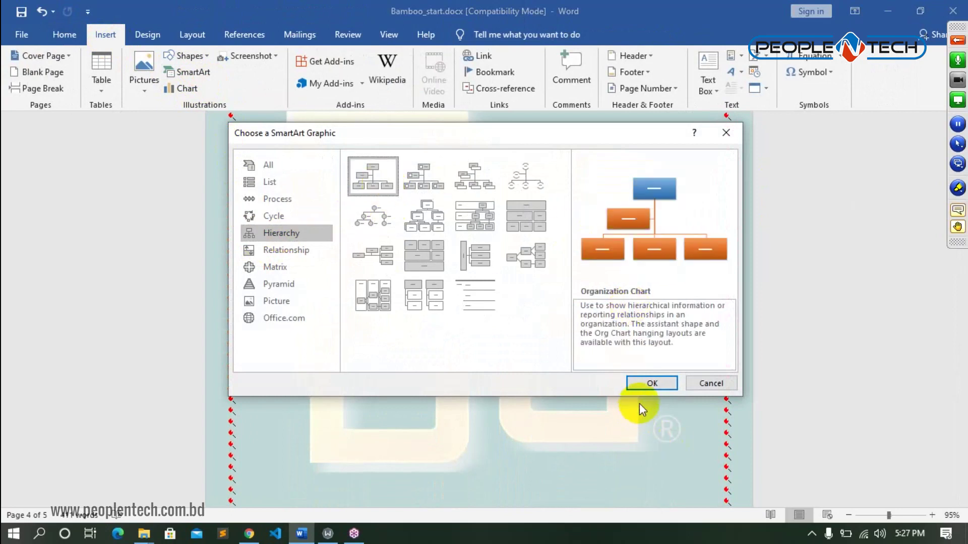
{"action": "left_click", "coordinate": [654, 382]}
{"action": "left_click", "coordinate": [498, 290]}
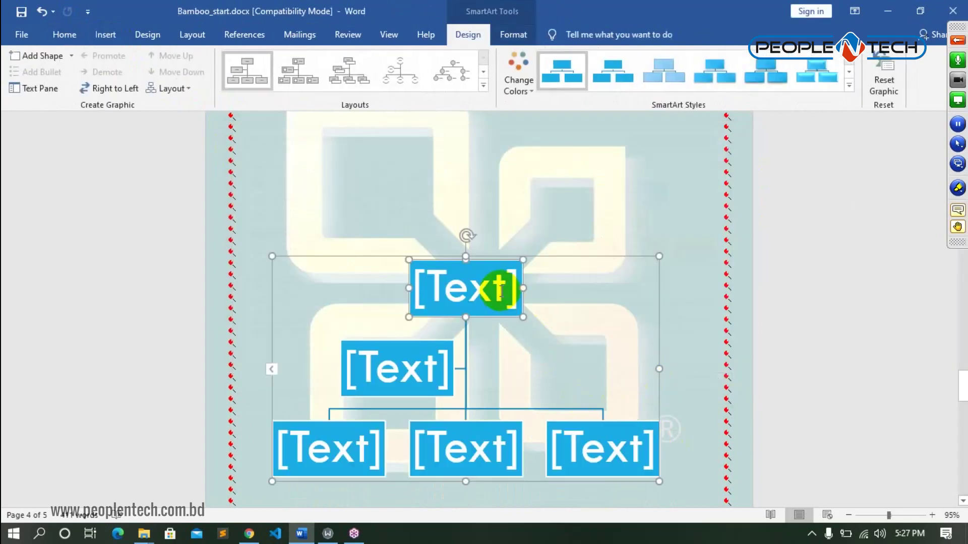
- Label the top box DD and the second-level box CEO
{"action": "left_click", "coordinate": [497, 289]}
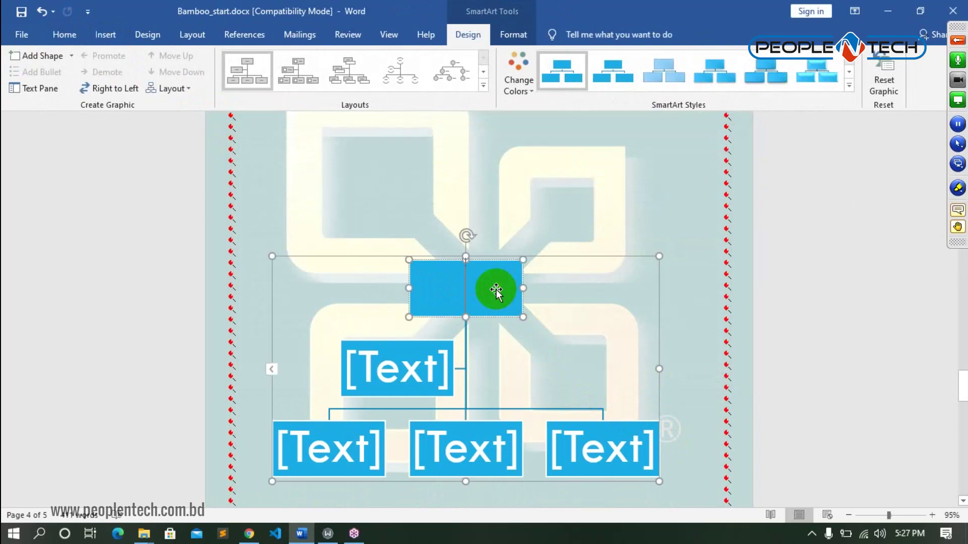
{"action": "type", "text": "d"}
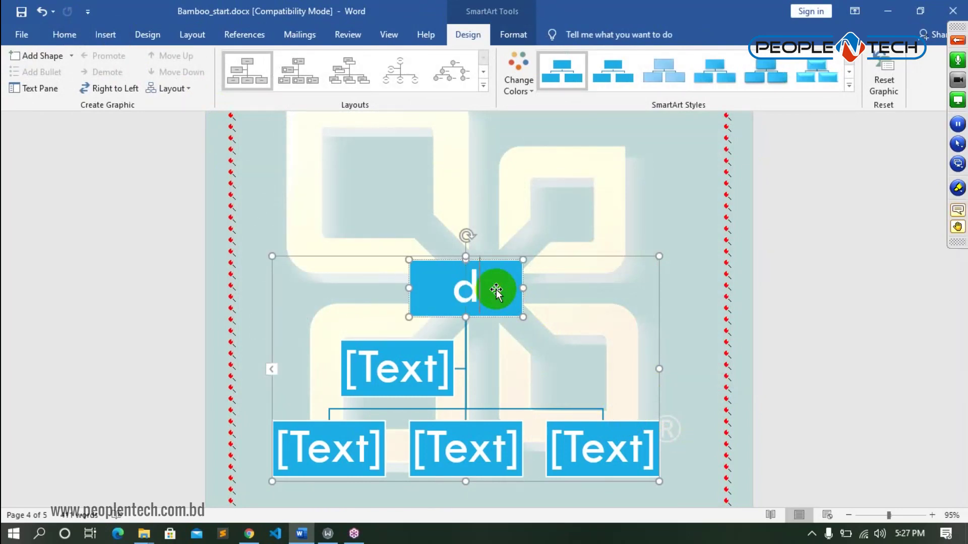
{"action": "key", "text": "BackSpace"}
{"action": "type", "text": "DD"}
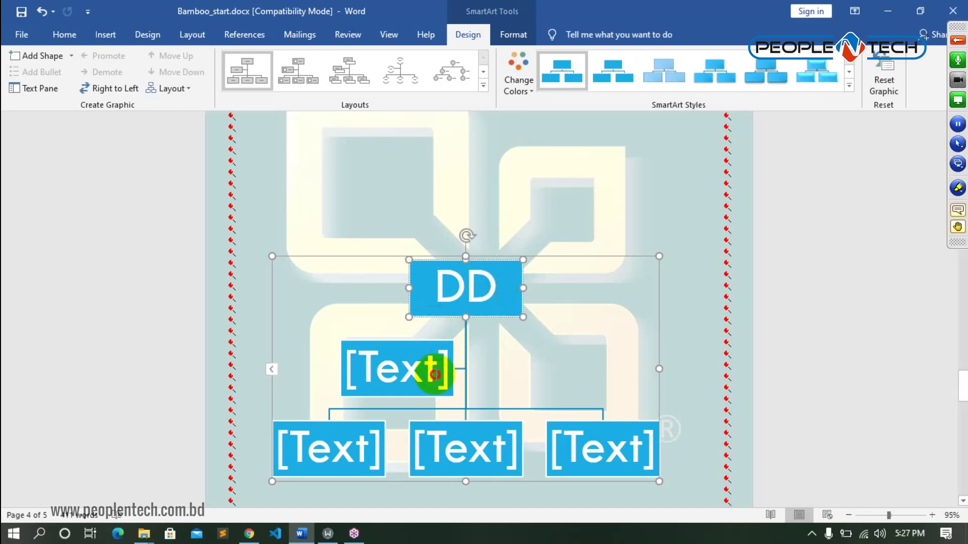
{"action": "left_click", "coordinate": [435, 375]}
{"action": "type", "text": "CE"}
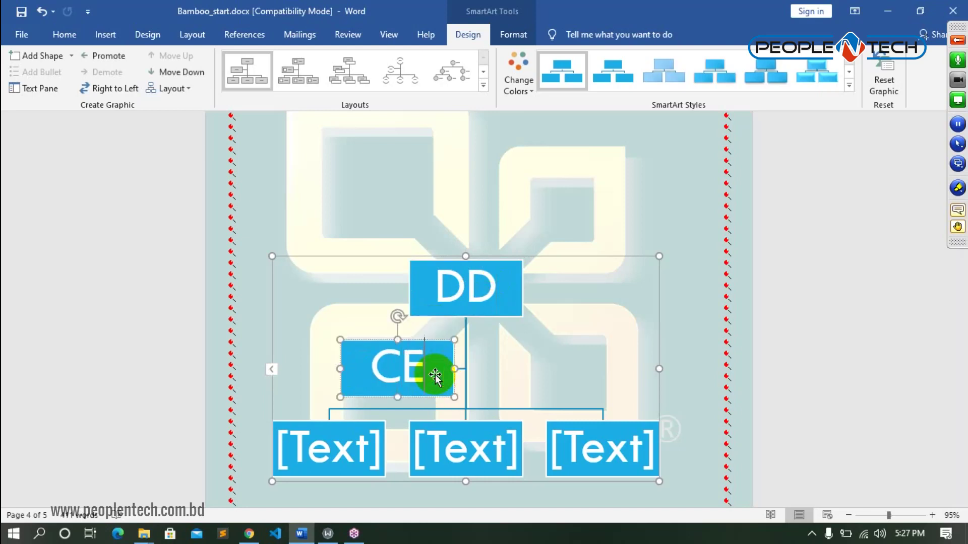
{"action": "type", "text": "O"}
- Label the bottom-row boxes HR, SALES and MARKETING
{"action": "scroll", "coordinate": [486, 296], "scroll_direction": "down", "scroll_amount": 2}
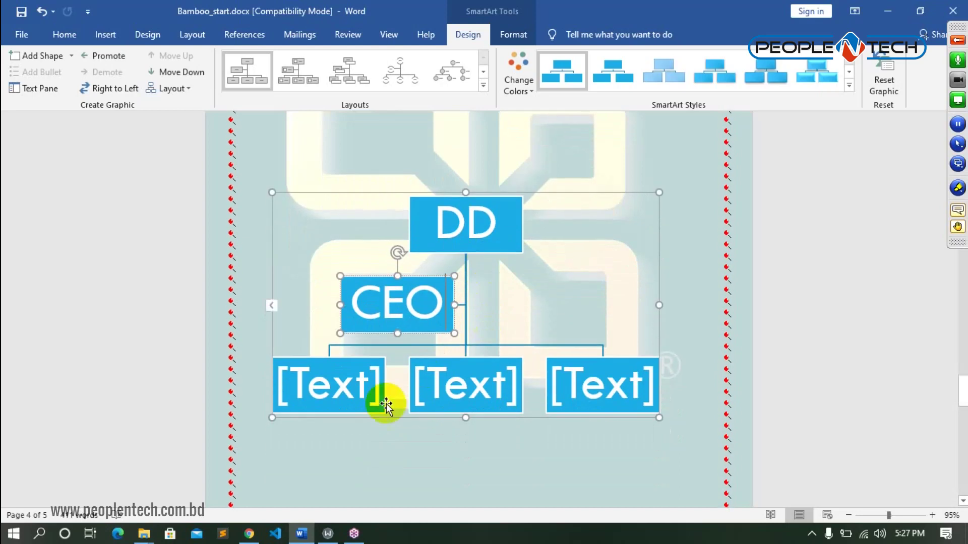
{"action": "left_click", "coordinate": [341, 388]}
{"action": "left_click", "coordinate": [341, 388]}
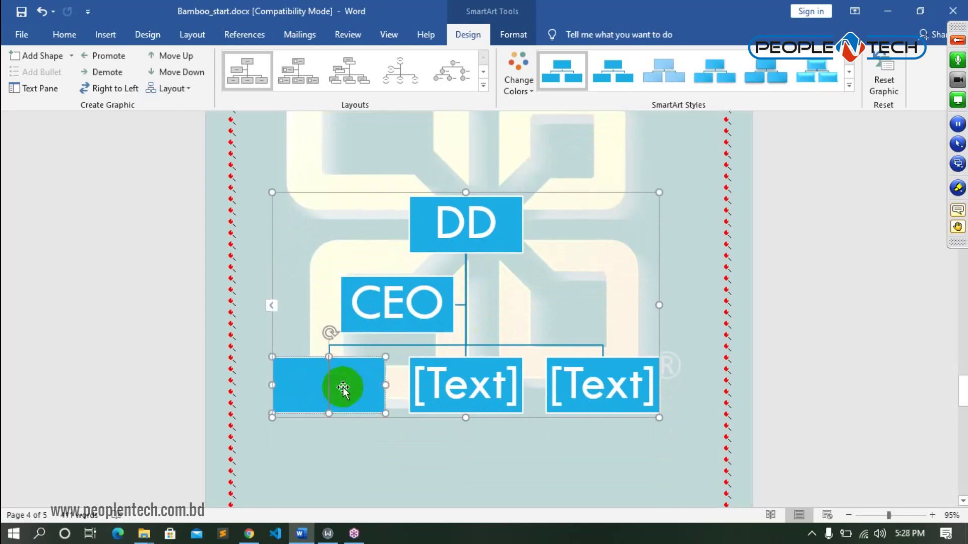
{"action": "type", "text": "HR"}
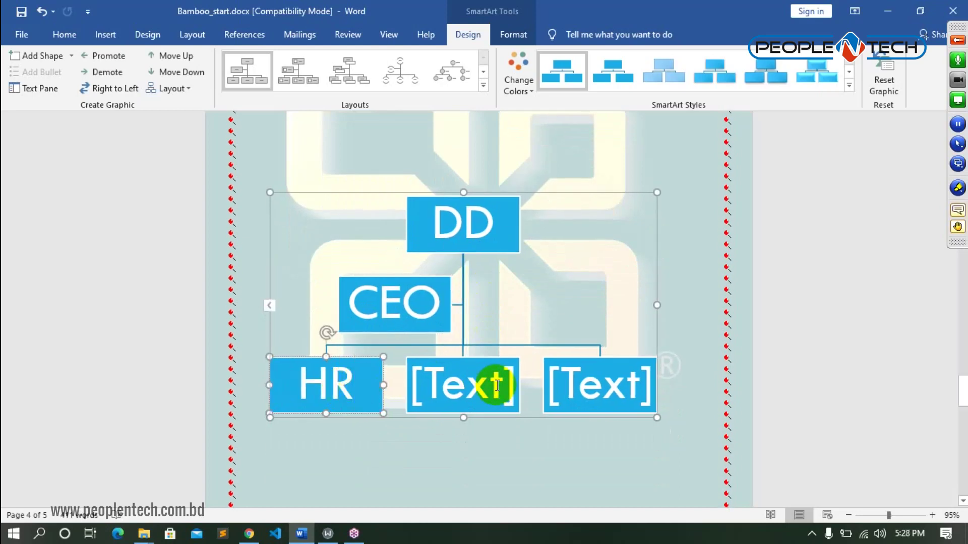
{"action": "left_click", "coordinate": [494, 388]}
{"action": "type", "text": "SA"}
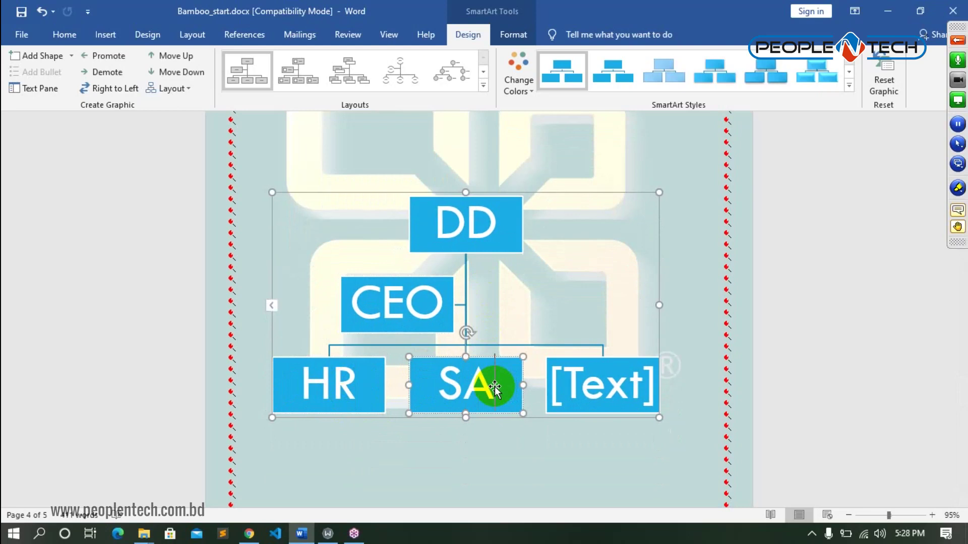
{"action": "type", "text": "LES"}
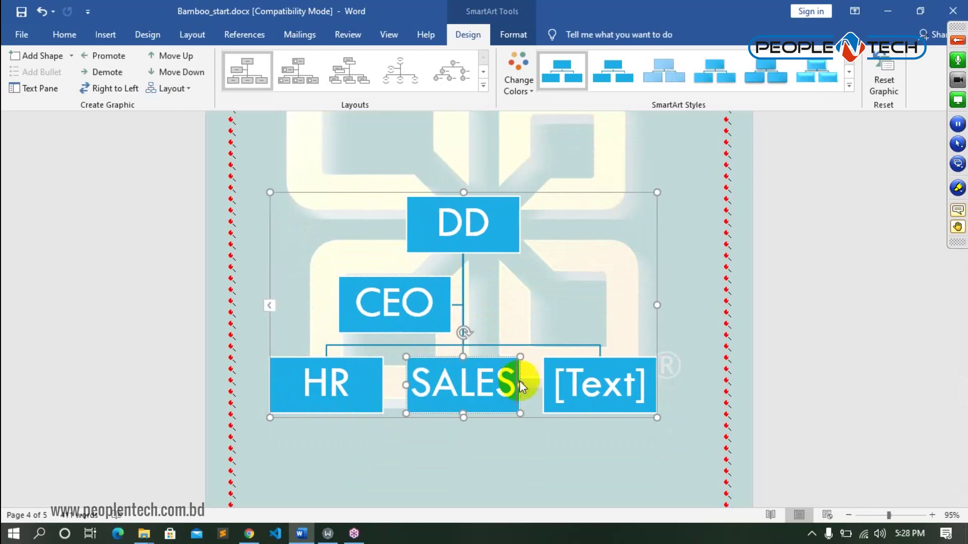
{"action": "left_click", "coordinate": [595, 376]}
{"action": "type", "text": "MARKETING"}
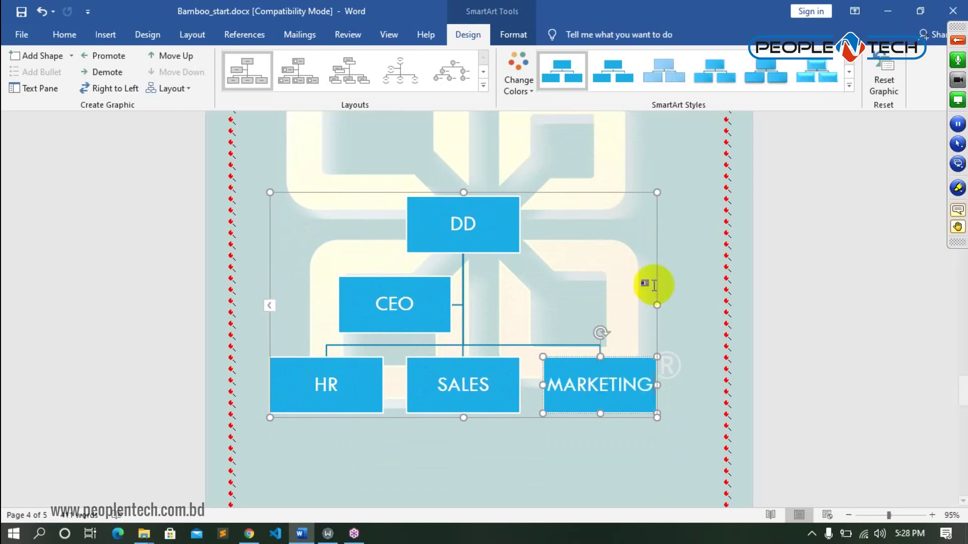
- Apply the Subtle Effect style and the green Colorful colour scheme to the org chart
{"action": "left_click", "coordinate": [848, 87]}
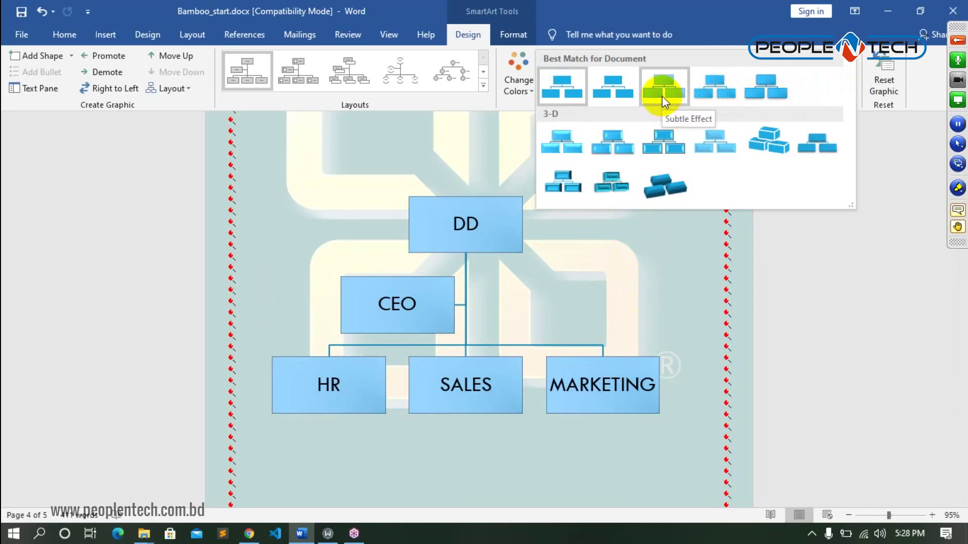
{"action": "left_click", "coordinate": [661, 96]}
{"action": "left_click", "coordinate": [519, 91]}
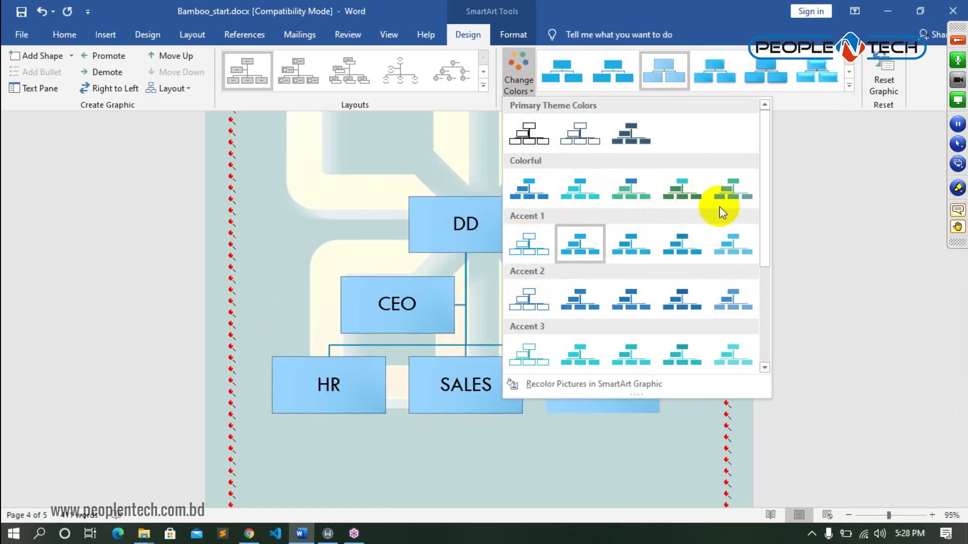
{"action": "left_click", "coordinate": [691, 193]}
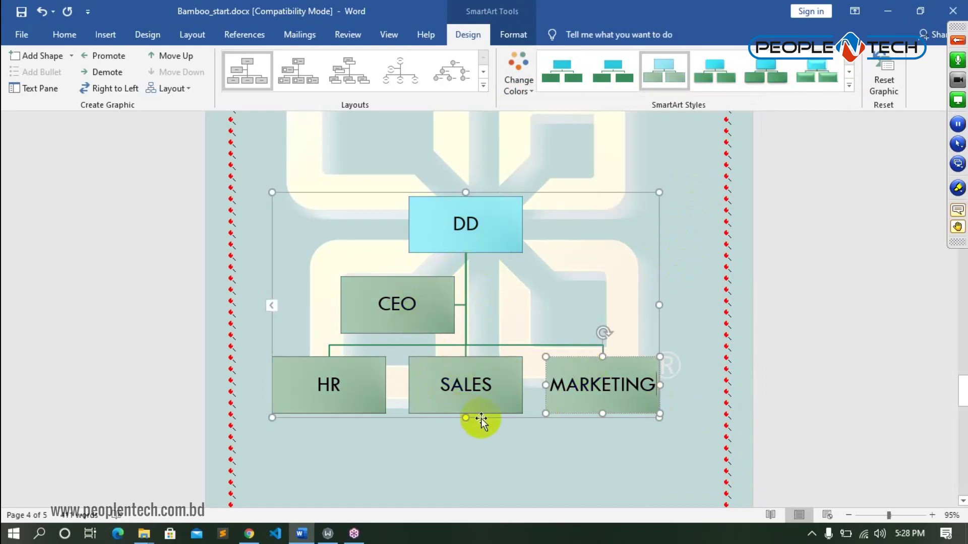
{"action": "scroll", "coordinate": [538, 258], "scroll_direction": "down", "scroll_amount": 3}
{"action": "scroll", "coordinate": [546, 333], "scroll_direction": "up", "scroll_amount": 2}
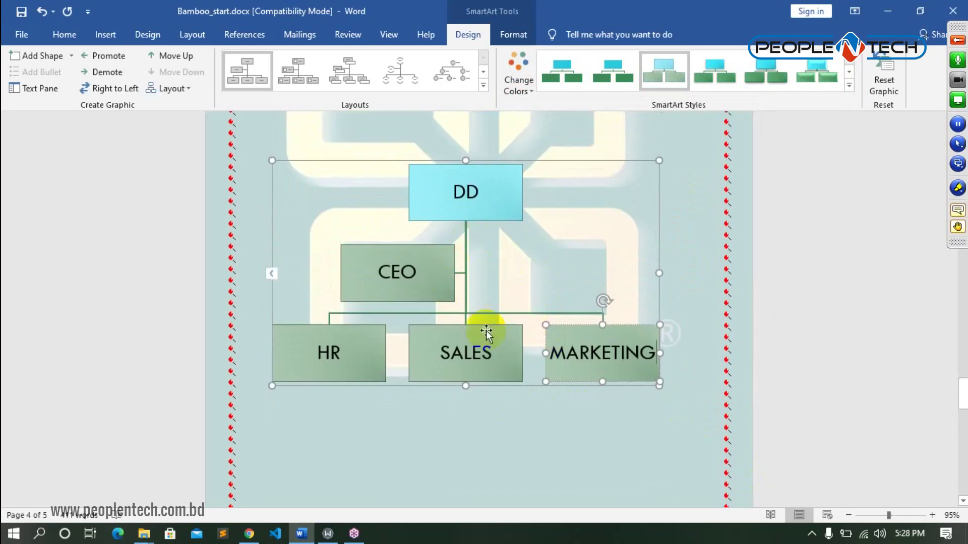
{"action": "left_click", "coordinate": [696, 296]}
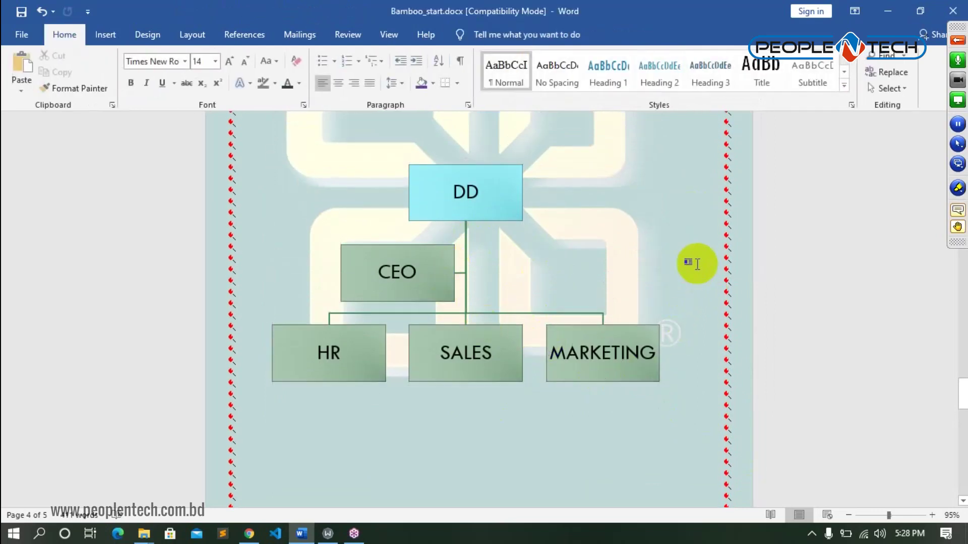
{"action": "scroll", "coordinate": [700, 272], "scroll_direction": "up", "scroll_amount": 7}
{"action": "scroll", "coordinate": [698, 264], "scroll_direction": "down", "scroll_amount": 3}
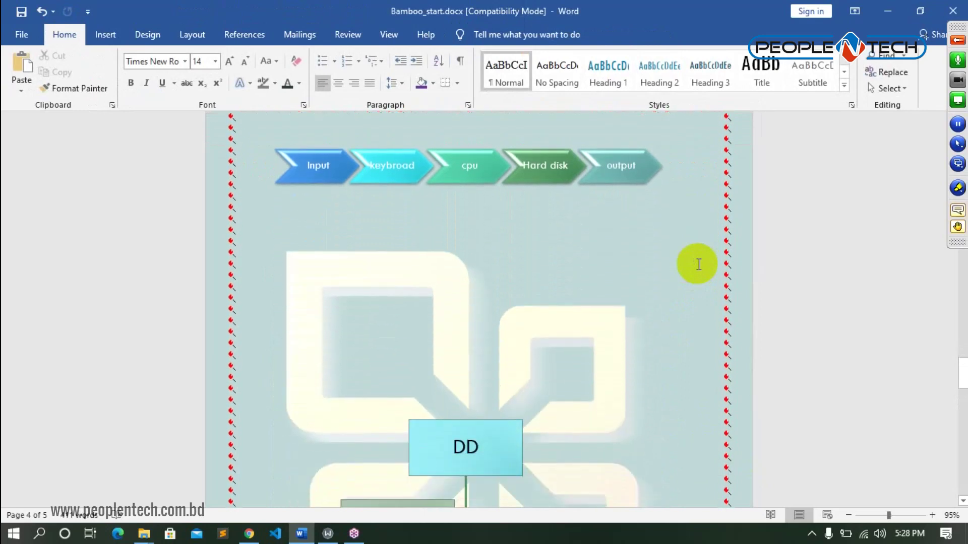
{"action": "scroll", "coordinate": [698, 264], "scroll_direction": "down", "scroll_amount": 6}
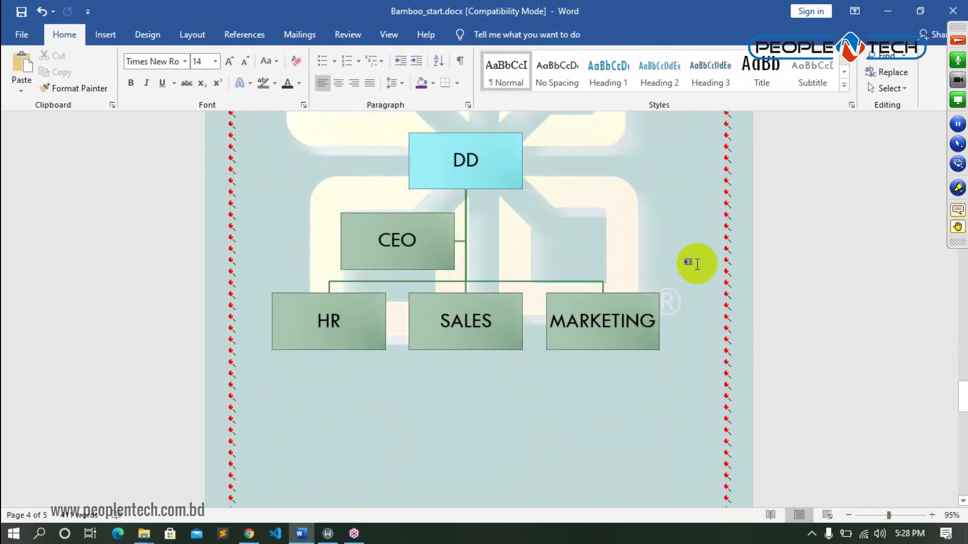
{"action": "left_click", "coordinate": [960, 221]}
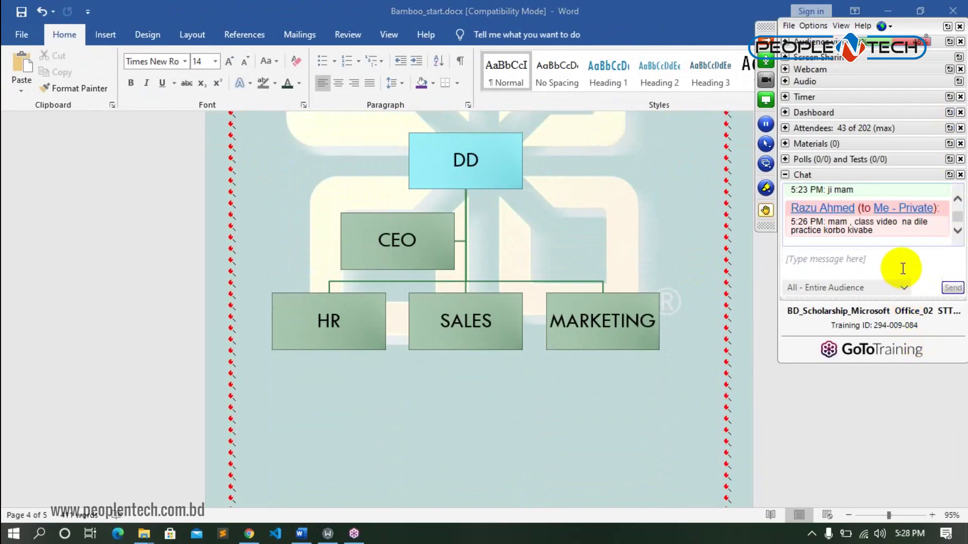
{"action": "left_click", "coordinate": [863, 417]}
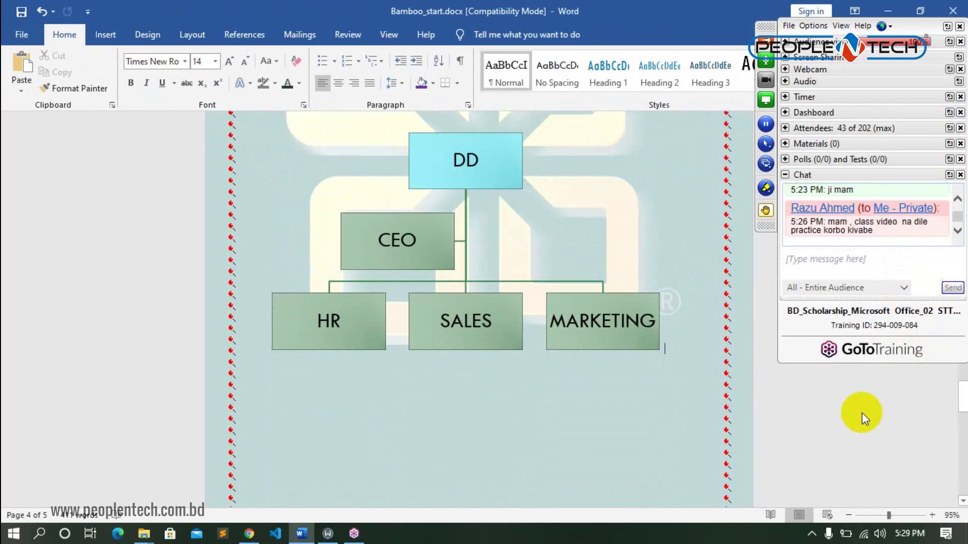
{"action": "key", "text": "Return"}
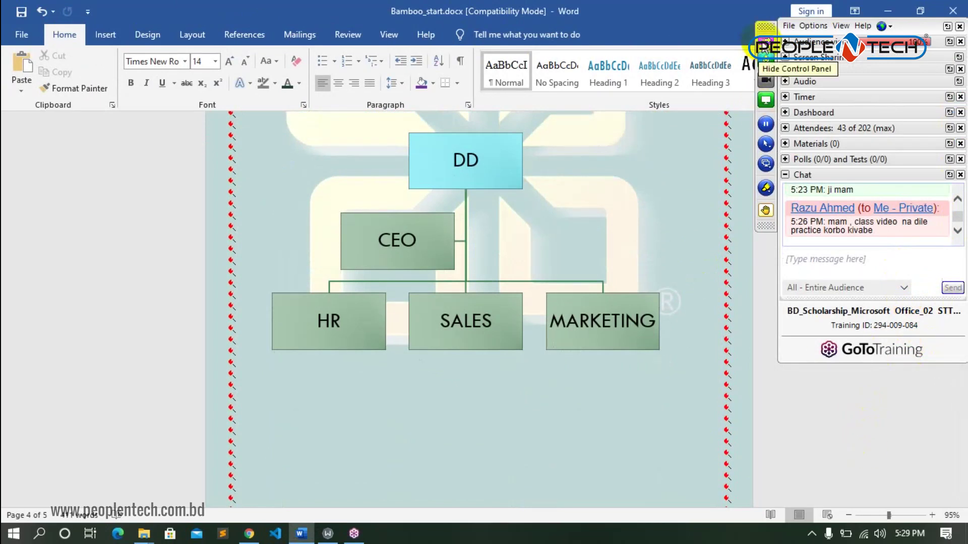
{"action": "left_click", "coordinate": [765, 40]}
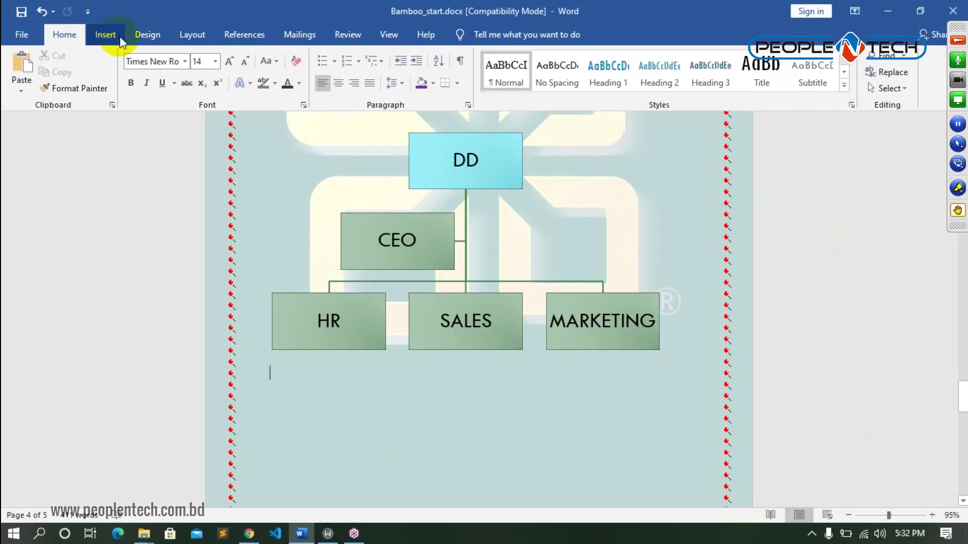
- Open the Insert Chart dialog with the insertion point on blank page 5
{"action": "left_click", "coordinate": [111, 33]}
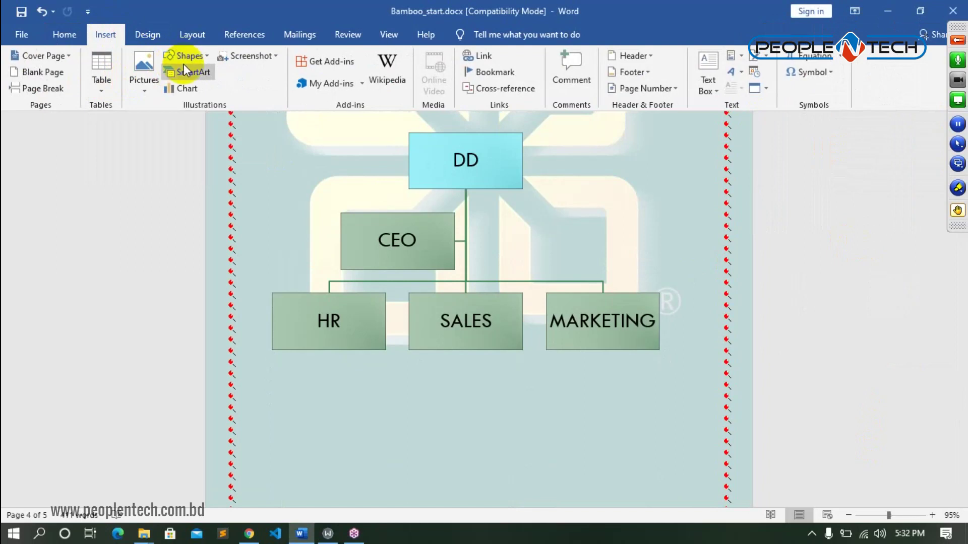
{"action": "scroll", "coordinate": [491, 474], "scroll_direction": "down", "scroll_amount": 6}
{"action": "left_click", "coordinate": [402, 407]}
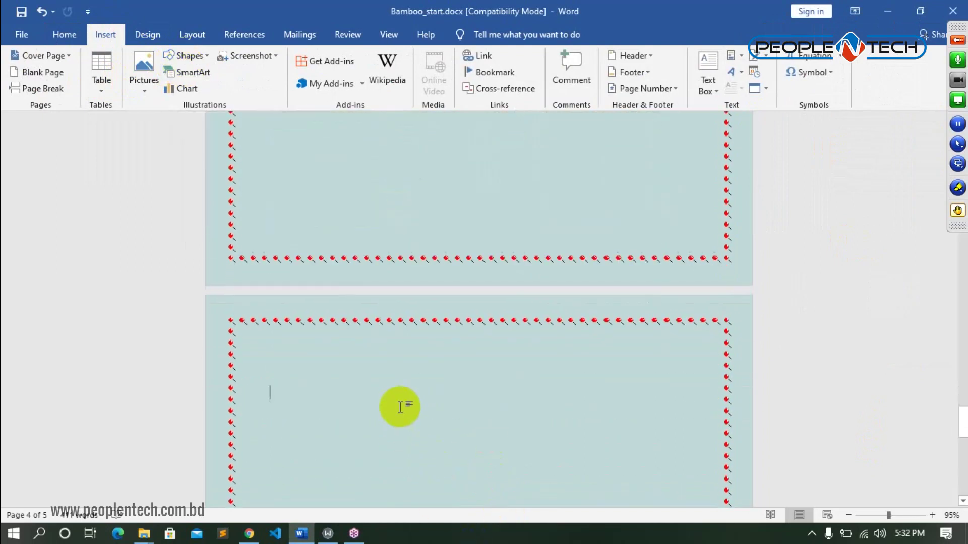
{"action": "left_click", "coordinate": [181, 90]}
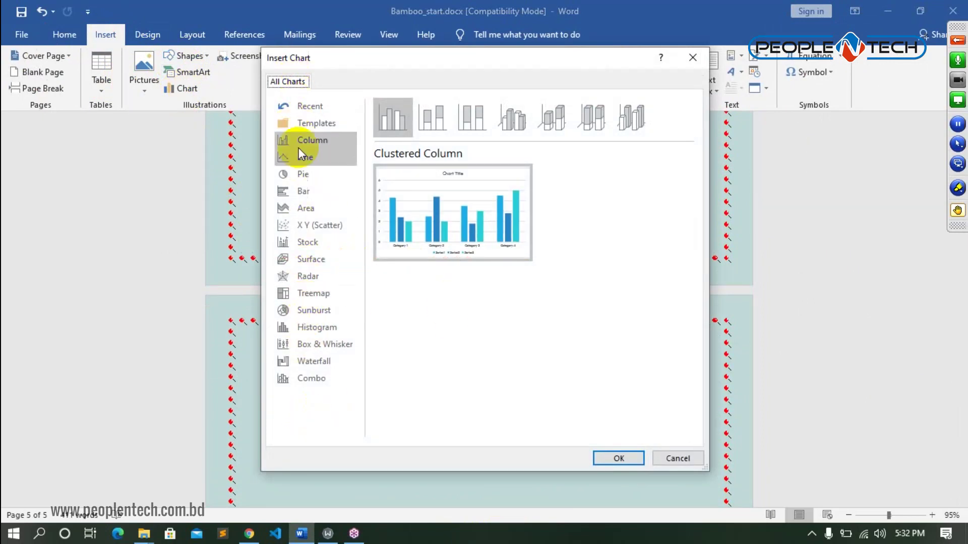
- Insert the Clustered Column chart, then enlarge its data sheet and move it off the chart
{"action": "left_click", "coordinate": [619, 458]}
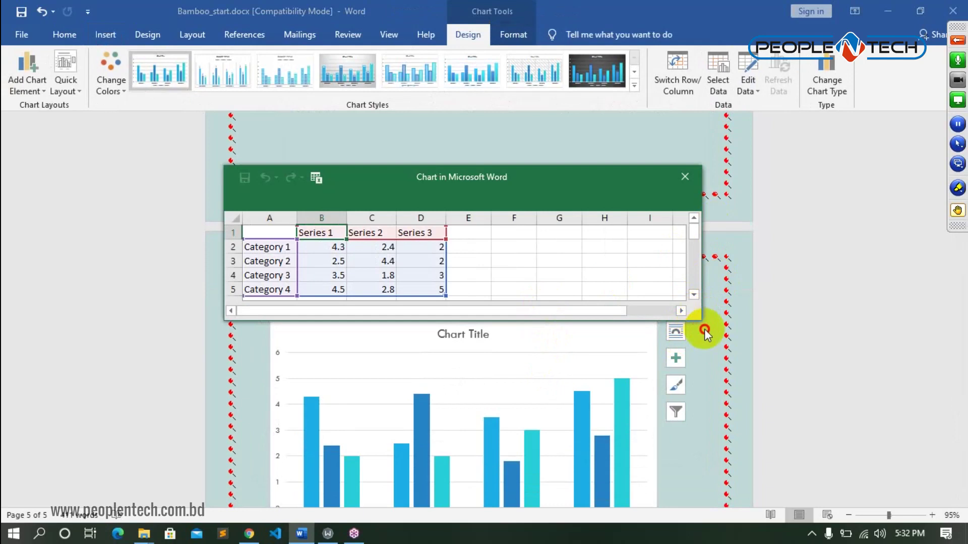
{"action": "left_click_drag", "start_coordinate": [699, 321], "coordinate": [743, 398]}
{"action": "left_click_drag", "start_coordinate": [627, 191], "coordinate": [745, 101]}
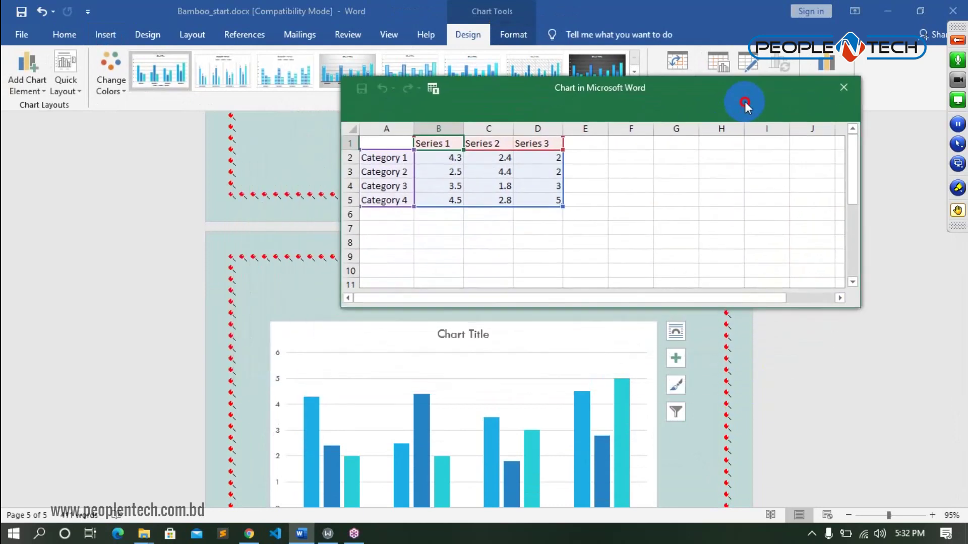
- Retype data cell A2 from 'Category 1' to 'Round'
{"action": "left_click", "coordinate": [407, 158]}
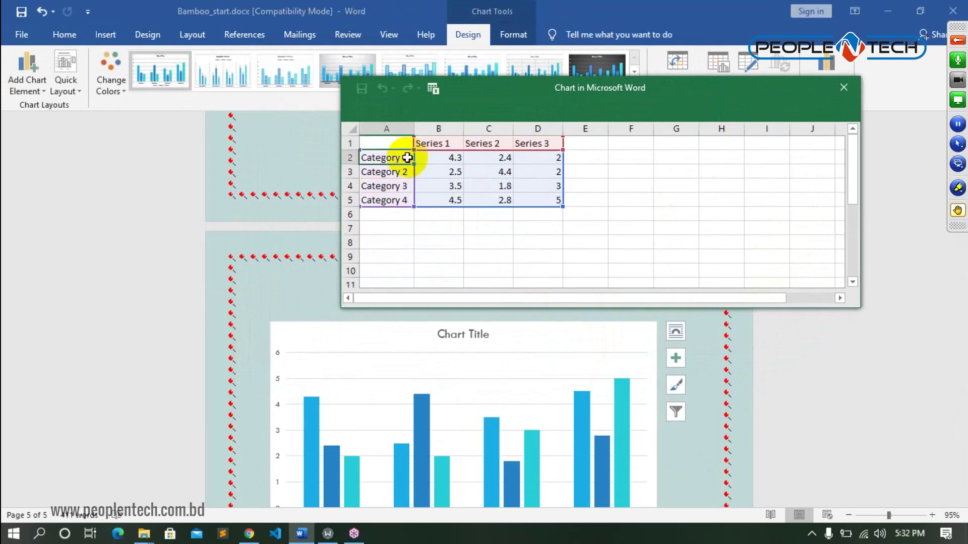
{"action": "double_click", "coordinate": [407, 158]}
{"action": "key", "text": "BackSpace"}
{"action": "key", "text": "BackSpace"}
{"action": "key", "text": "BackSpace"}
{"action": "key", "text": "BackSpace"}
{"action": "key", "text": "BackSpace"}
{"action": "key", "text": "BackSpace"}
{"action": "key", "text": "BackSpace"}
{"action": "key", "text": "BackSpace"}
{"action": "key", "text": "BackSpace"}
{"action": "key", "text": "BackSpace"}
{"action": "type", "text": "Round_01"}
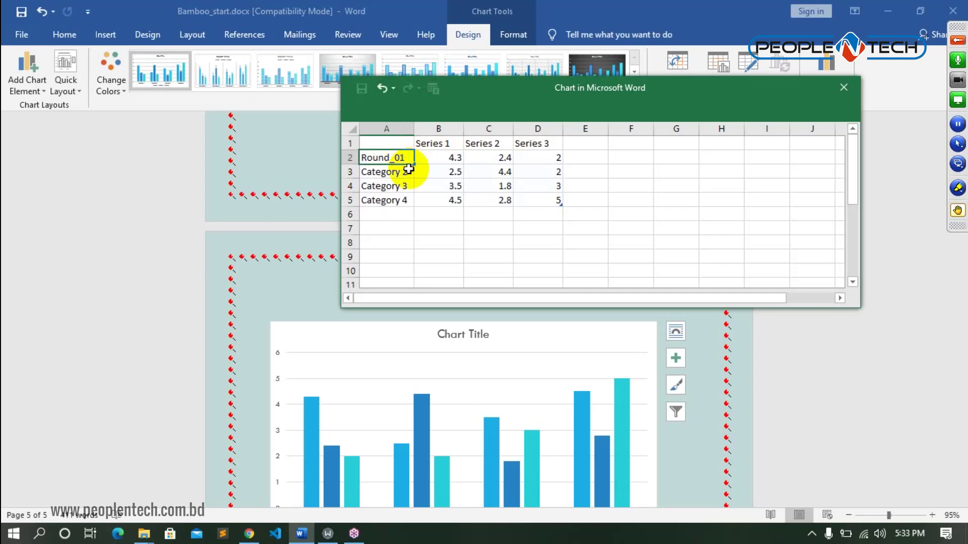
- Confirm Round_01 and rename the Category 2 label to Round_02
{"action": "left_click", "coordinate": [408, 171]}
{"action": "double_click", "coordinate": [408, 171]}
{"action": "key", "text": "BackSpace"}
{"action": "key", "text": "BackSpace"}
{"action": "key", "text": "BackSpace"}
{"action": "key", "text": "BackSpace"}
{"action": "key", "text": "BackSpace"}
{"action": "key", "text": "BackSpace"}
{"action": "key", "text": "BackSpace"}
{"action": "key", "text": "BackSpace"}
{"action": "key", "text": "BackSpace"}
{"action": "key", "text": "BackSpace"}
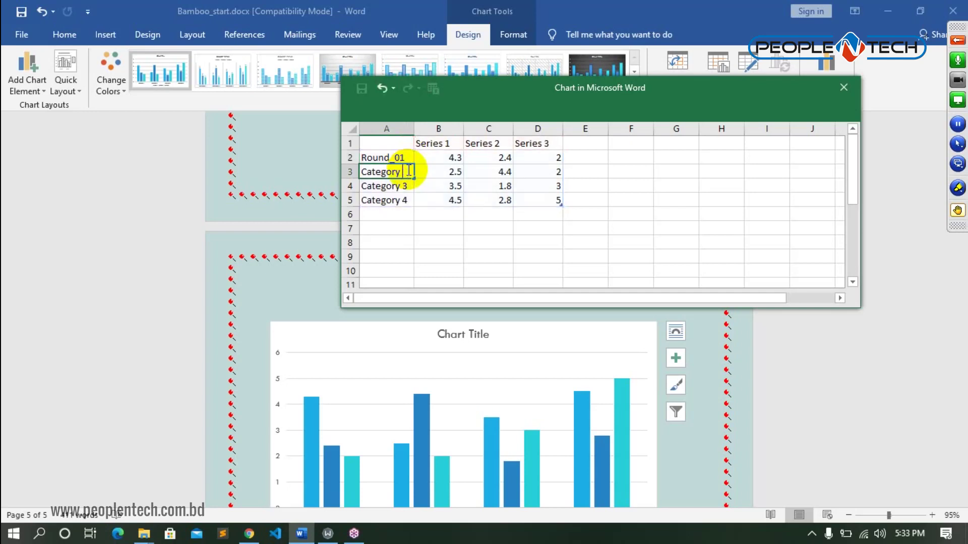
{"action": "type", "text": "Round_02"}
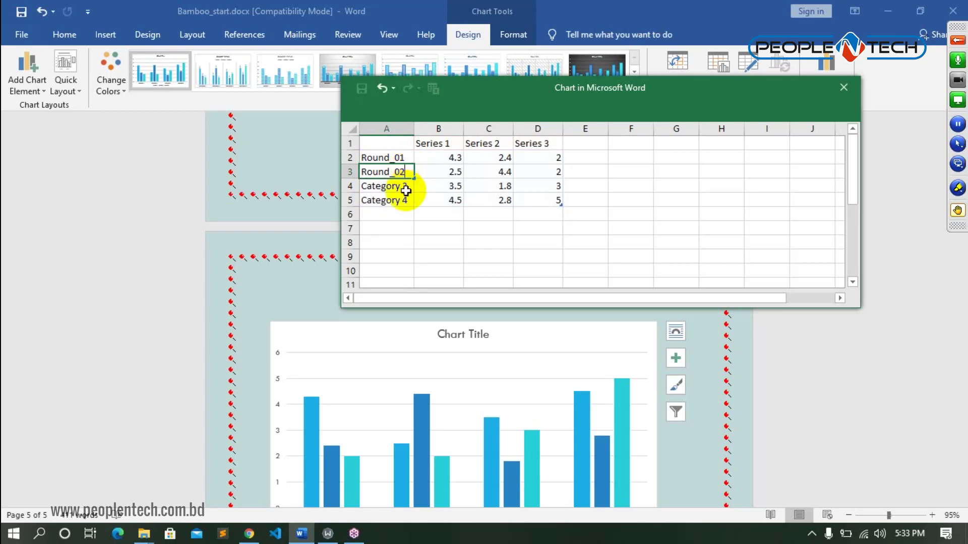
{"action": "left_click", "coordinate": [406, 190]}
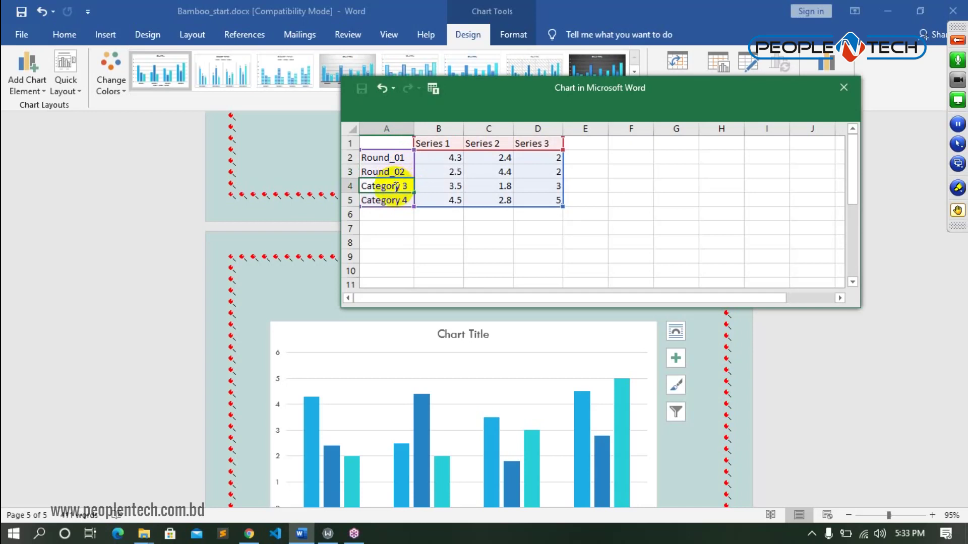
- Rename the Category 3 and Category 4 labels to Round_03 and Round_04
{"action": "double_click", "coordinate": [400, 188]}
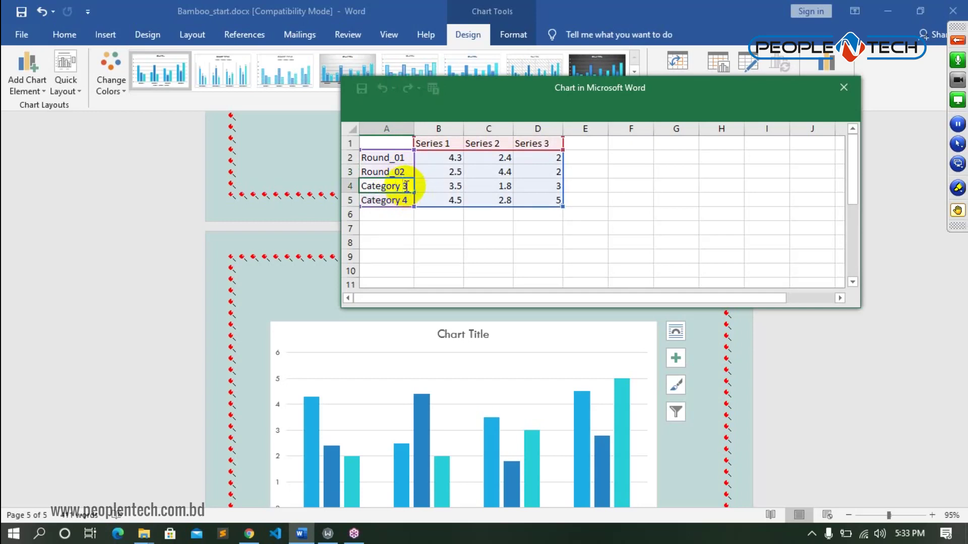
{"action": "key", "text": "BackSpace"}
{"action": "key", "text": "BackSpace"}
{"action": "key", "text": "BackSpace"}
{"action": "key", "text": "BackSpace"}
{"action": "key", "text": "BackSpace"}
{"action": "key", "text": "BackSpace"}
{"action": "key", "text": "BackSpace"}
{"action": "key", "text": "BackSpace"}
{"action": "key", "text": "BackSpace"}
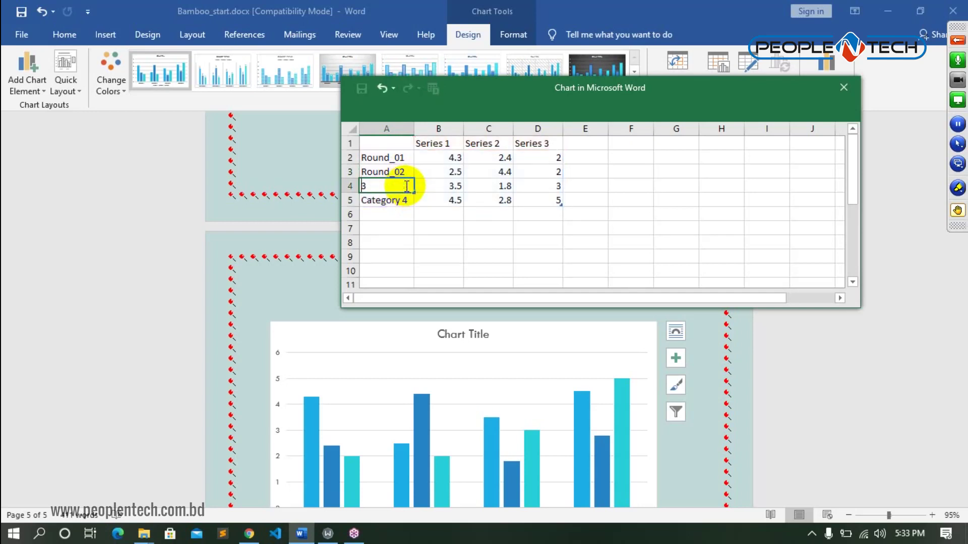
{"action": "type", "text": "Round_0"}
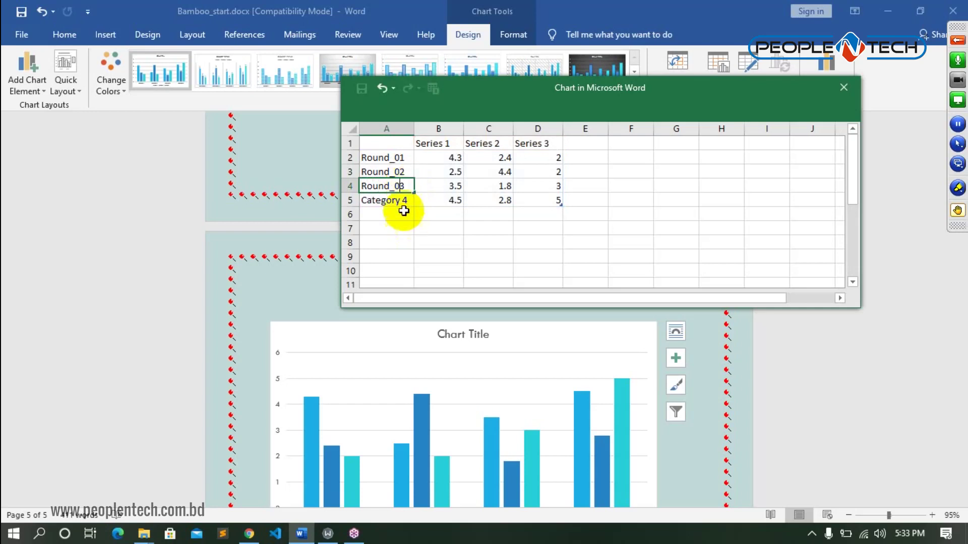
{"action": "left_click", "coordinate": [402, 200]}
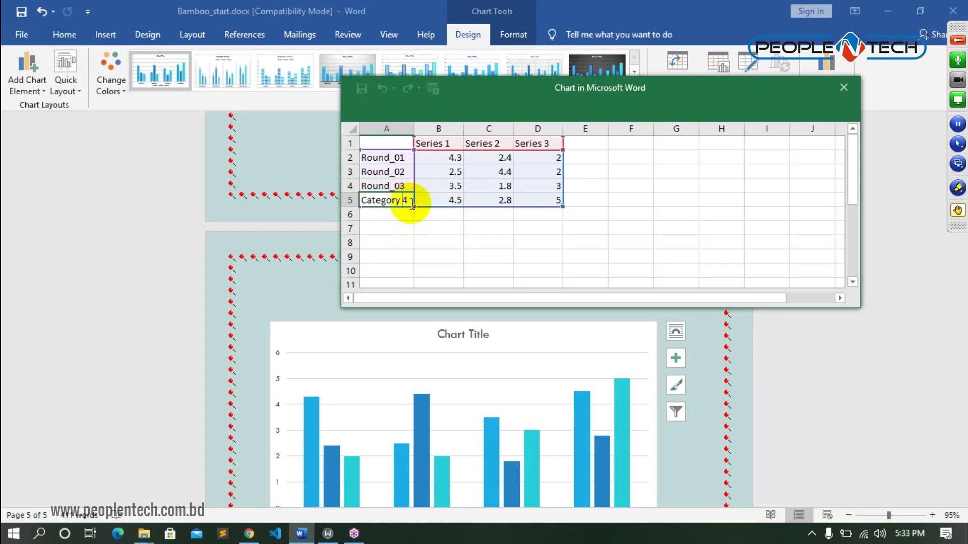
{"action": "key", "text": "BackSpace"}
{"action": "key", "text": "BackSpace"}
{"action": "key", "text": "BackSpace"}
{"action": "key", "text": "BackSpace"}
{"action": "key", "text": "BackSpace"}
{"action": "key", "text": "BackSpace"}
{"action": "key", "text": "BackSpace"}
{"action": "key", "text": "BackSpace"}
{"action": "key", "text": "BackSpace"}
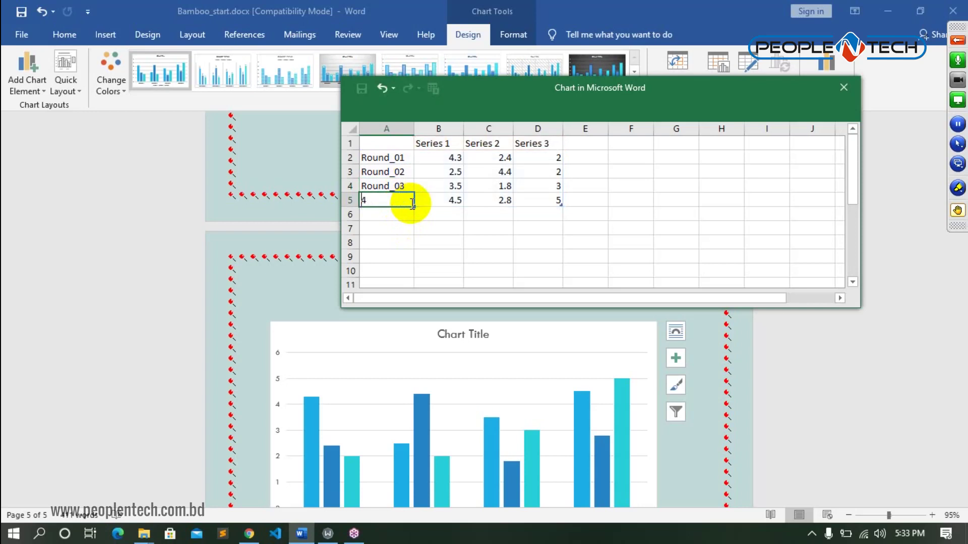
{"action": "type", "text": "R"}
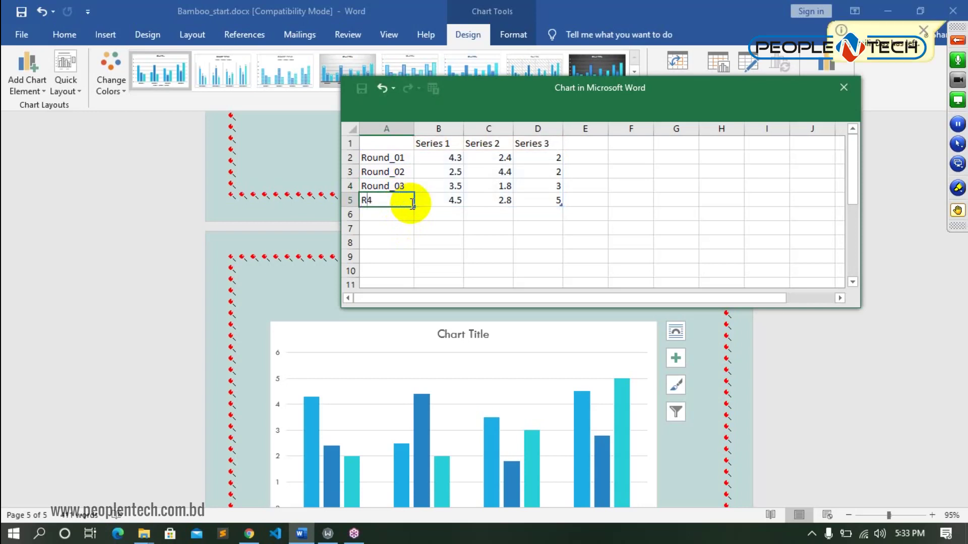
{"action": "type", "text": "ound_"}
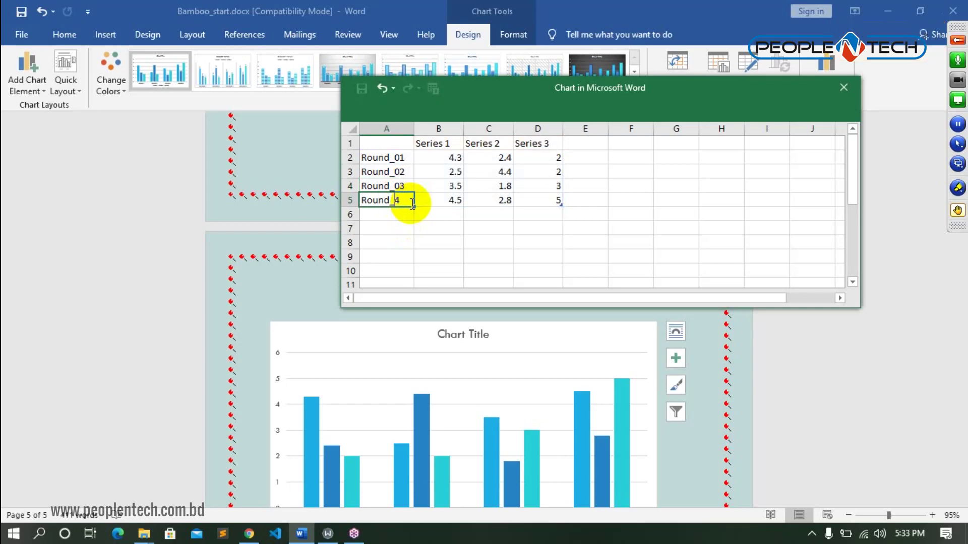
{"action": "type", "text": "0"}
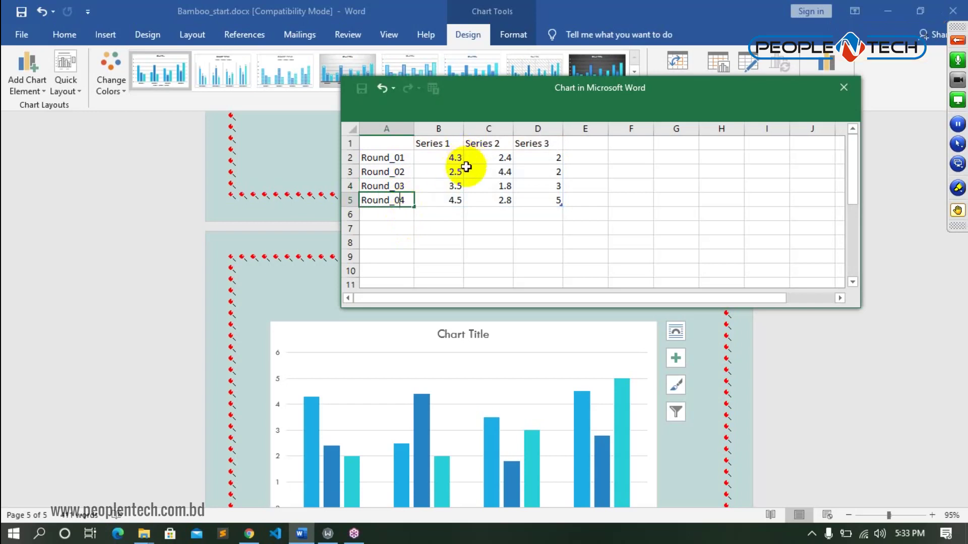
{"action": "double_click", "coordinate": [452, 146]}
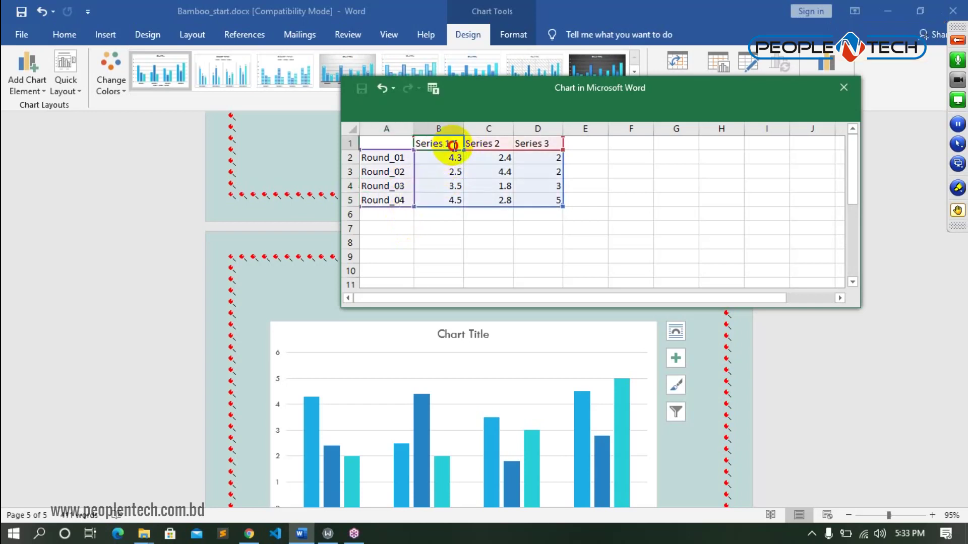
- Rename the Series 1 header to MS_office and widen column B to fit it
{"action": "key", "text": "BackSpace"}
{"action": "key", "text": "BackSpace"}
{"action": "key", "text": "BackSpace"}
{"action": "key", "text": "BackSpace"}
{"action": "key", "text": "BackSpace"}
{"action": "key", "text": "BackSpace"}
{"action": "key", "text": "BackSpace"}
{"action": "key", "text": "BackSpace"}
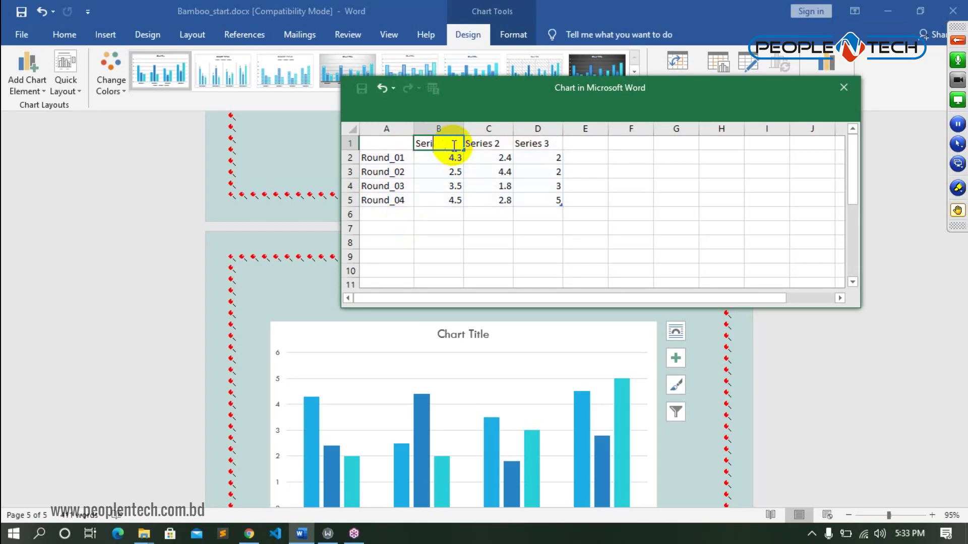
{"action": "type", "text": "MS_office"}
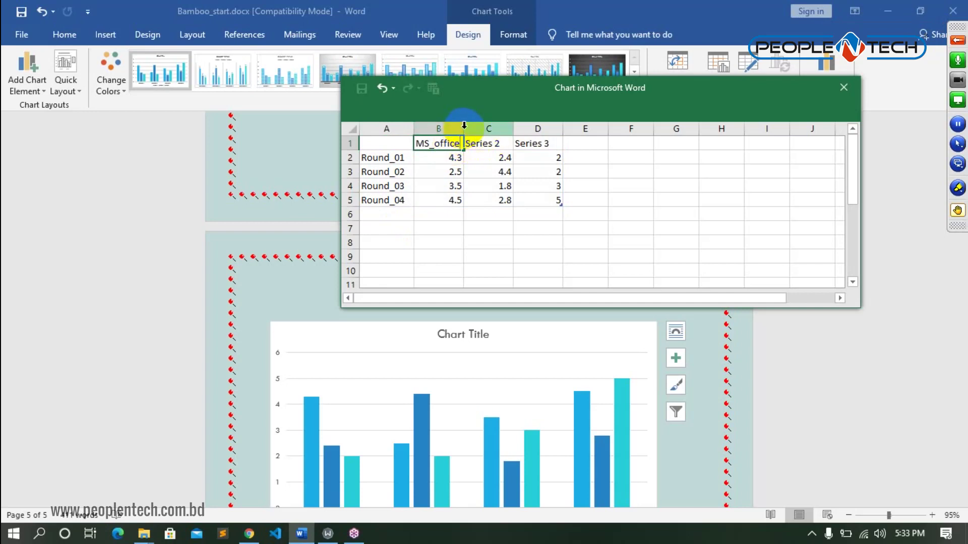
{"action": "left_click", "coordinate": [464, 129]}
{"action": "left_click_drag", "start_coordinate": [464, 129], "coordinate": [553, 157]}
- Rename the Series 2 and Series 3 headers to SEO and GAVE
{"action": "double_click", "coordinate": [553, 143]}
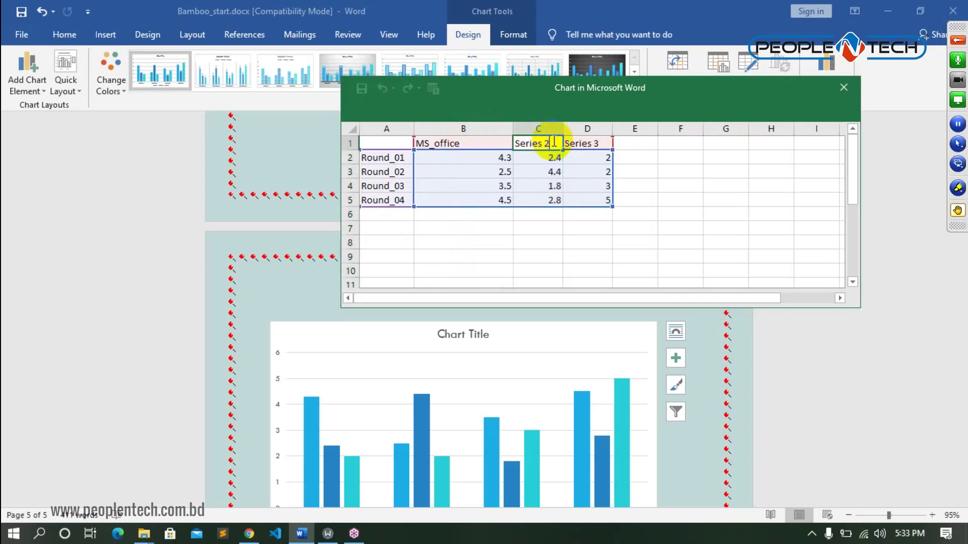
{"action": "key", "text": "BackSpace"}
{"action": "key", "text": "BackSpace"}
{"action": "key", "text": "BackSpace"}
{"action": "key", "text": "BackSpace"}
{"action": "key", "text": "BackSpace"}
{"action": "key", "text": "BackSpace"}
{"action": "key", "text": "BackSpace"}
{"action": "key", "text": "BackSpace"}
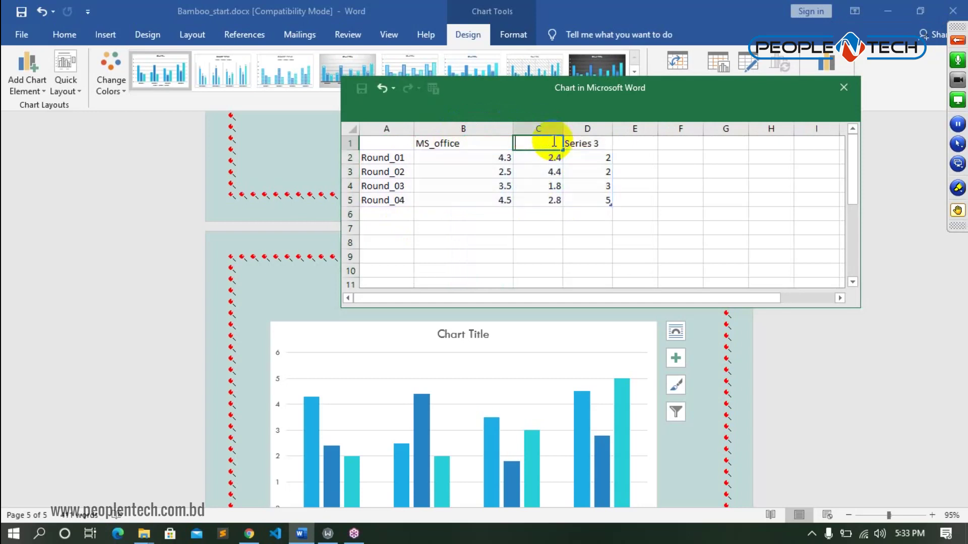
{"action": "type", "text": "SEO"}
{"action": "double_click", "coordinate": [585, 143]}
{"action": "left_click_drag", "start_coordinate": [605, 145], "coordinate": [557, 147]}
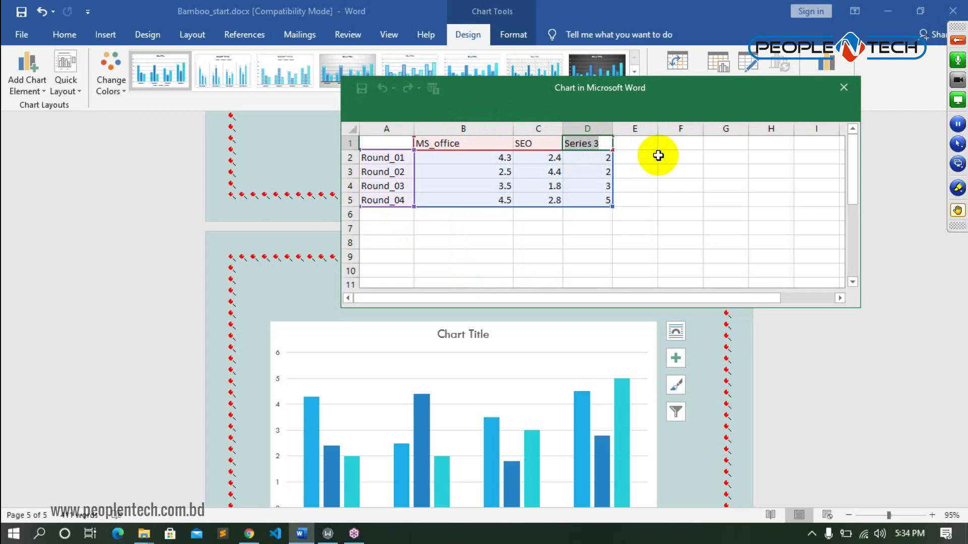
{"action": "type", "text": "GAVE"}
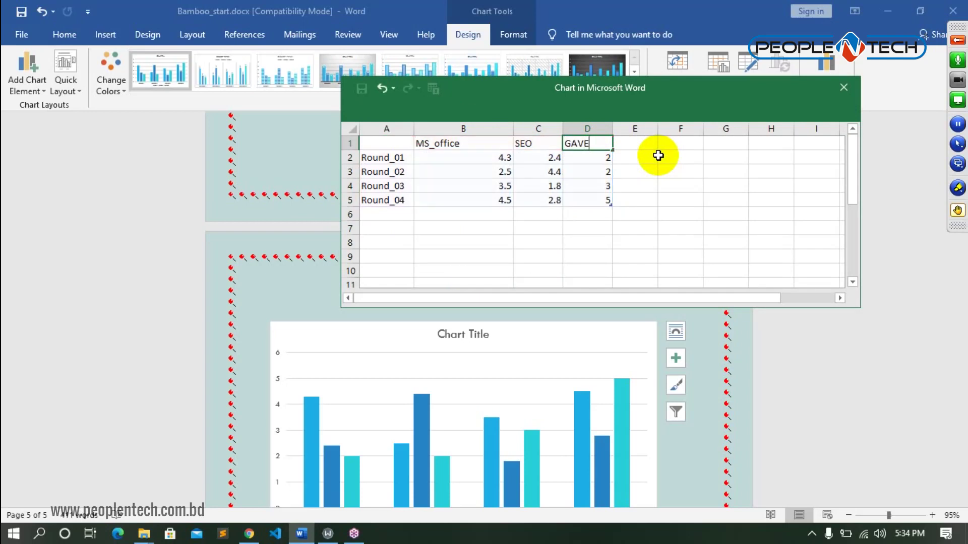
{"action": "left_click", "coordinate": [538, 215]}
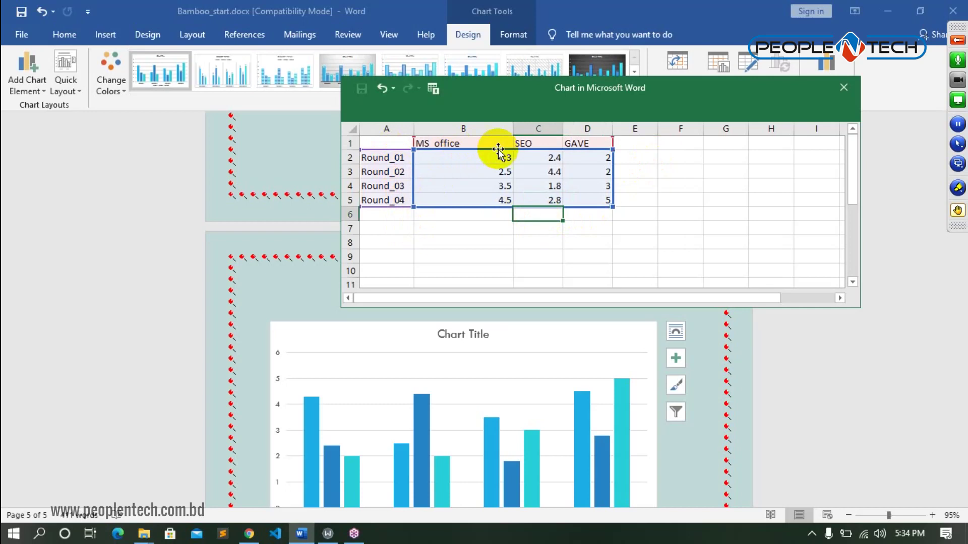
- Select the series value cells, ending with the whole B2:D5 range
{"action": "left_click_drag", "start_coordinate": [488, 141], "coordinate": [506, 214]}
{"action": "left_click_drag", "start_coordinate": [529, 141], "coordinate": [538, 215]}
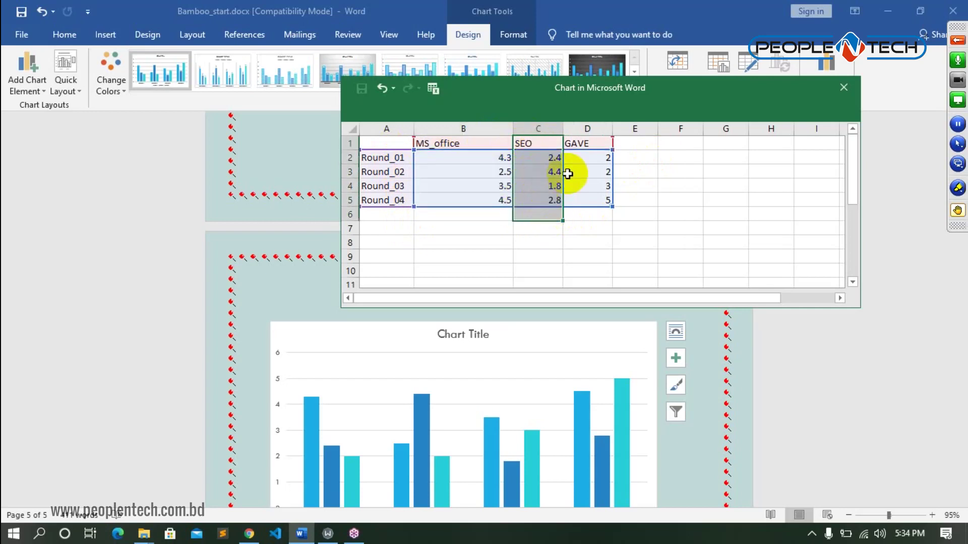
{"action": "left_click_drag", "start_coordinate": [581, 145], "coordinate": [588, 202]}
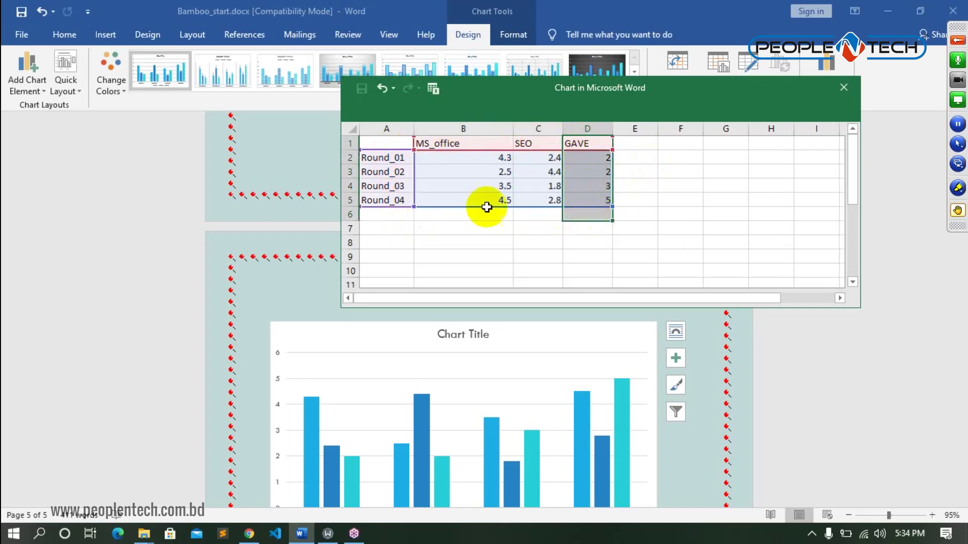
{"action": "left_click", "coordinate": [375, 157]}
{"action": "left_click_drag", "start_coordinate": [405, 163], "coordinate": [598, 159]}
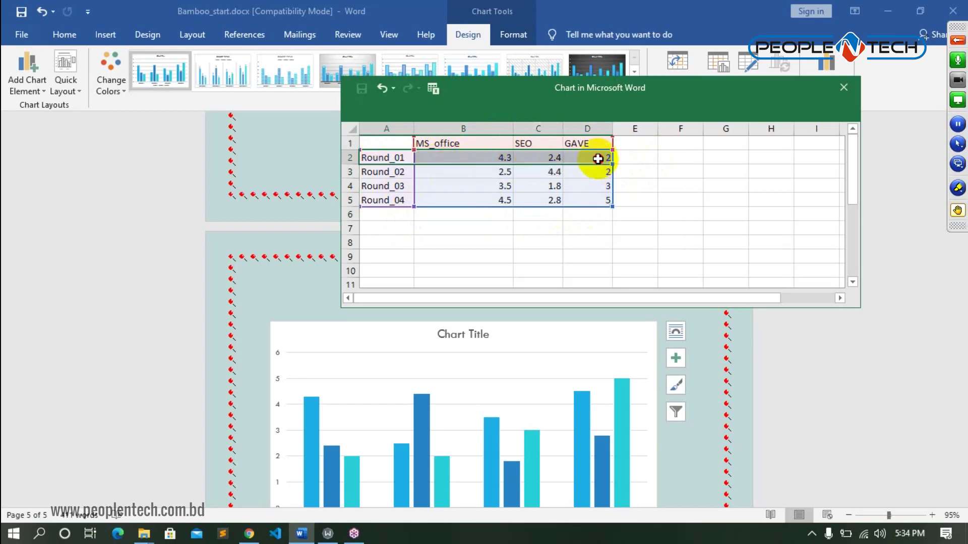
{"action": "left_click", "coordinate": [633, 228]}
{"action": "mouse_move", "coordinate": [471, 157]}
{"action": "left_mouse_down"}
{"action": "mouse_move", "coordinate": [446, 158]}
{"action": "mouse_move", "coordinate": [627, 183]}
{"action": "left_mouse_up"}
- Enter MS_office values 80, 75, 65 and 85 for Round_01 to Round_04
{"action": "key", "text": "BackSpace"}
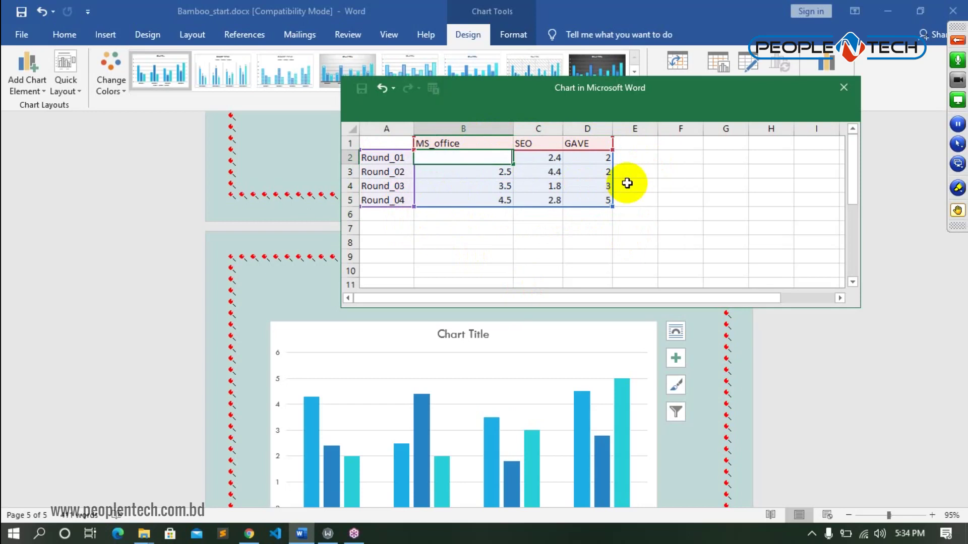
{"action": "type", "text": "80"}
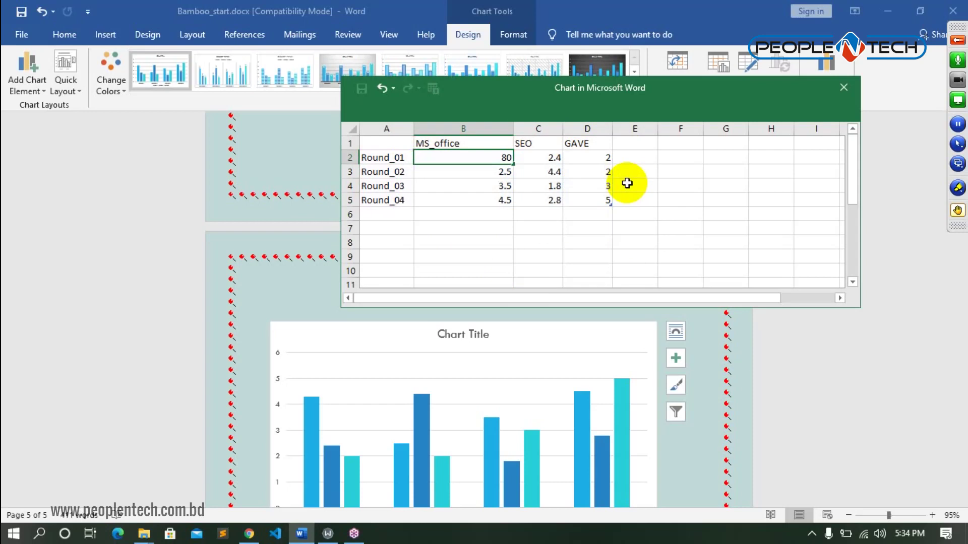
{"action": "key", "text": "Return"}
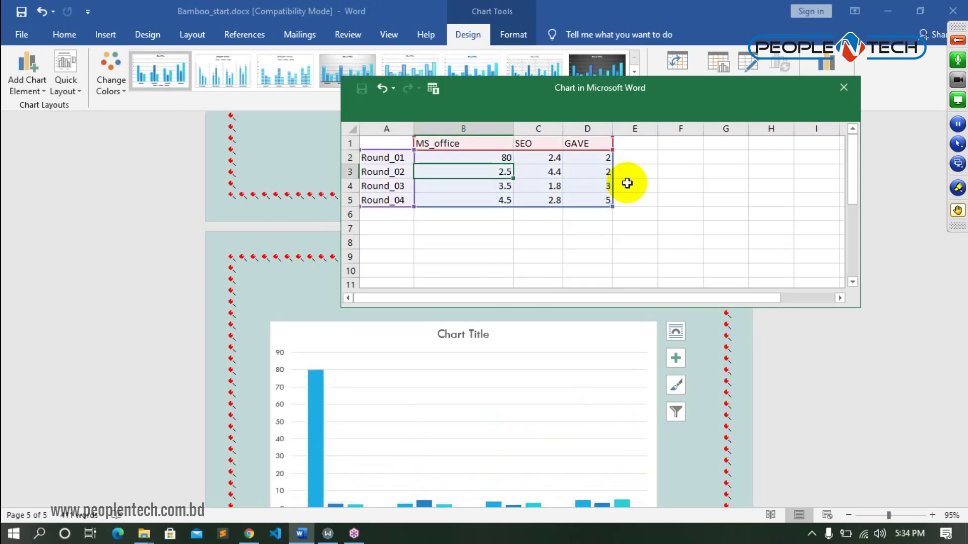
{"action": "type", "text": "75"}
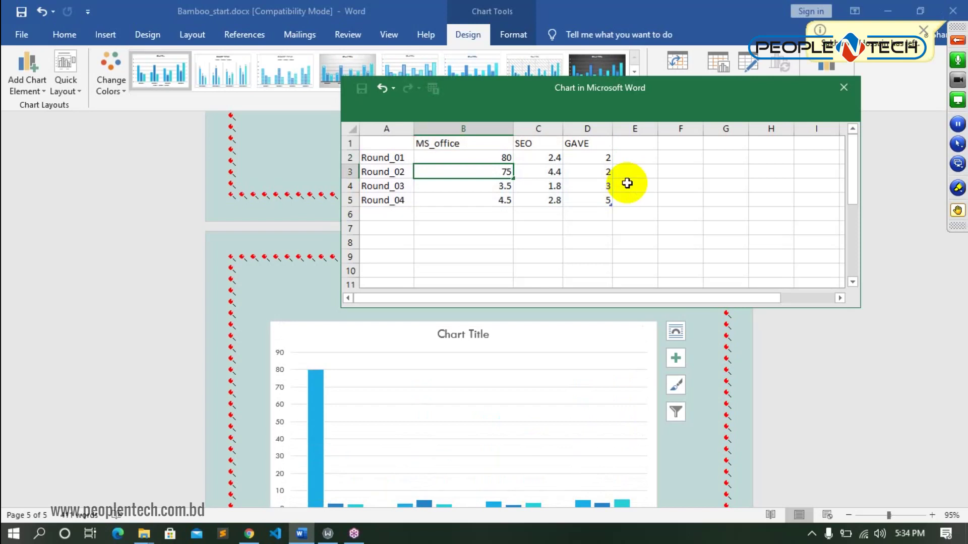
{"action": "key", "text": "Return"}
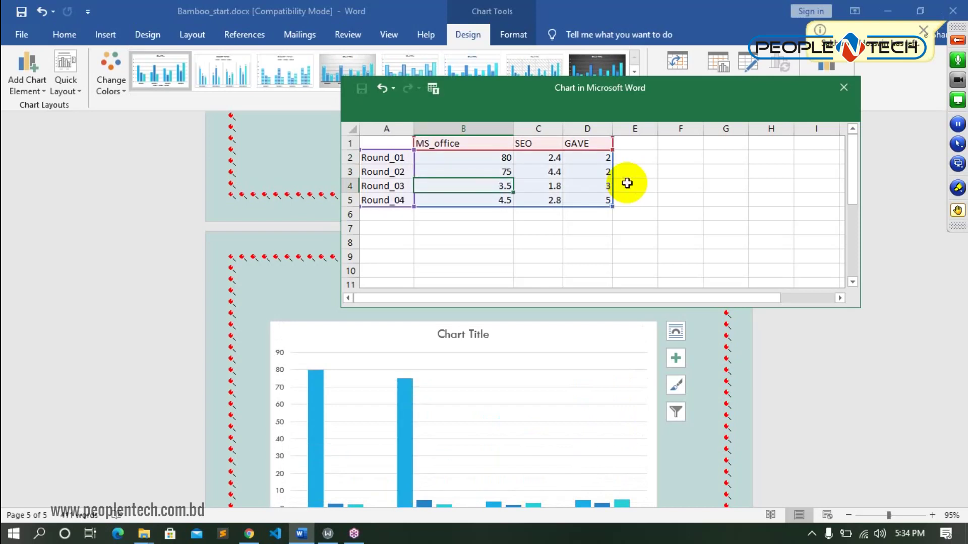
{"action": "type", "text": "65"}
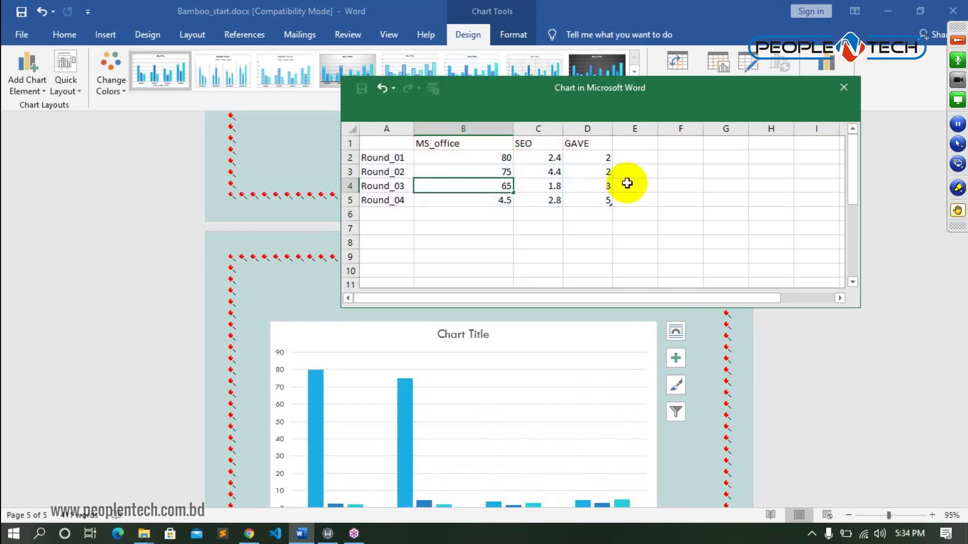
{"action": "key", "text": "Return"}
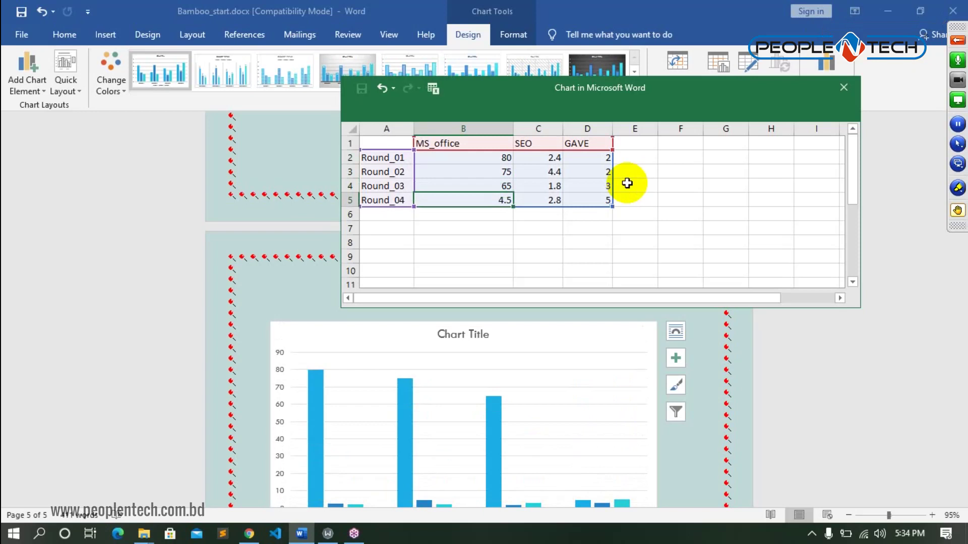
{"action": "type", "text": "85"}
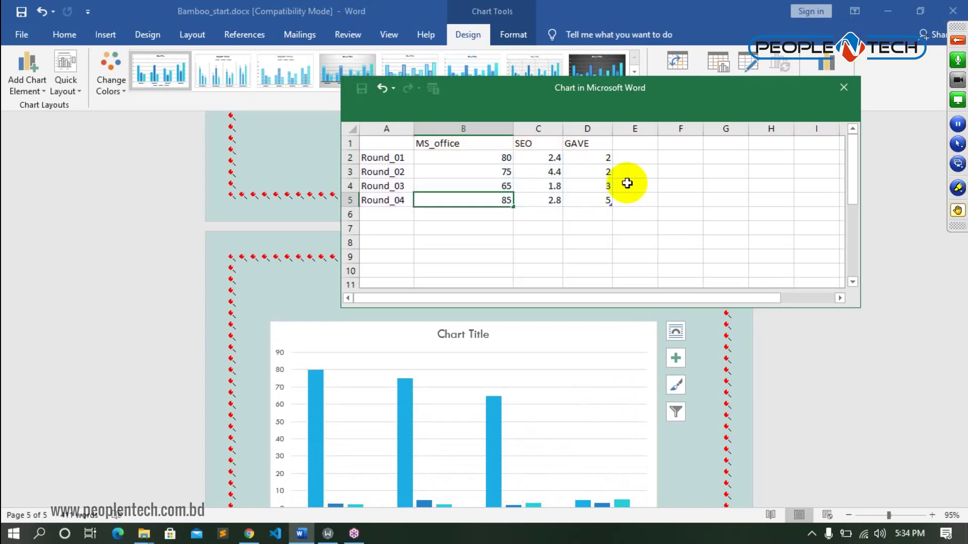
{"action": "key", "text": "Return"}
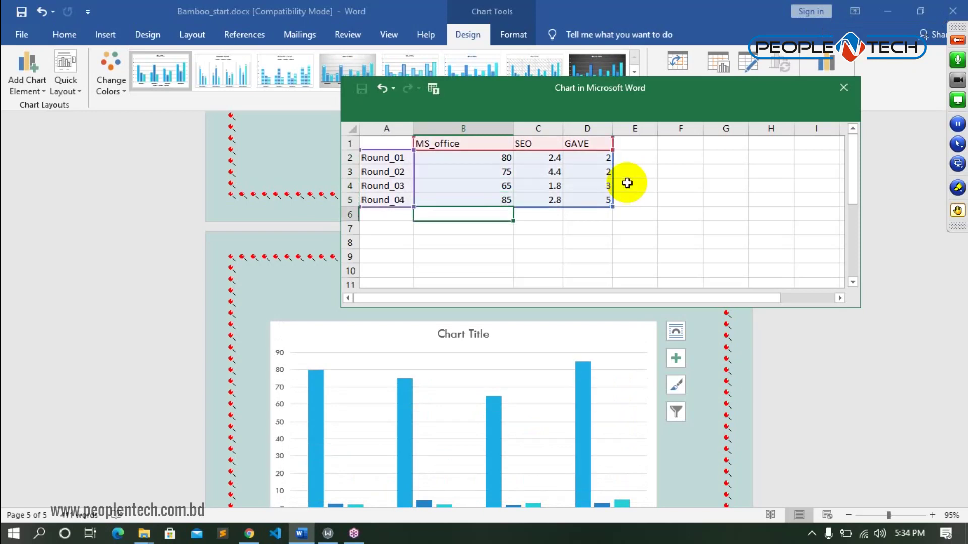
- Enter SEO values 70, 55, 65 and 75 for Round_01 to Round_04
{"action": "left_click", "coordinate": [552, 160]}
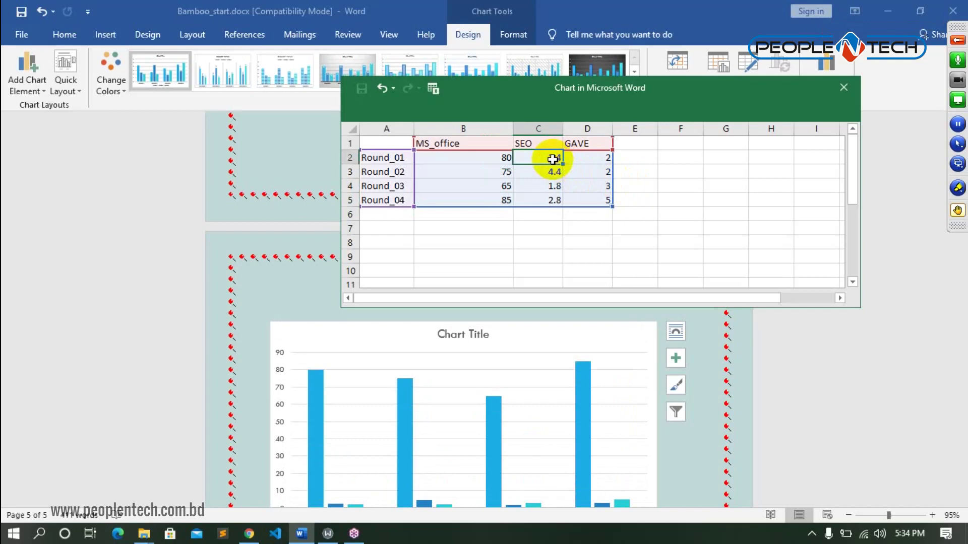
{"action": "type", "text": "7"}
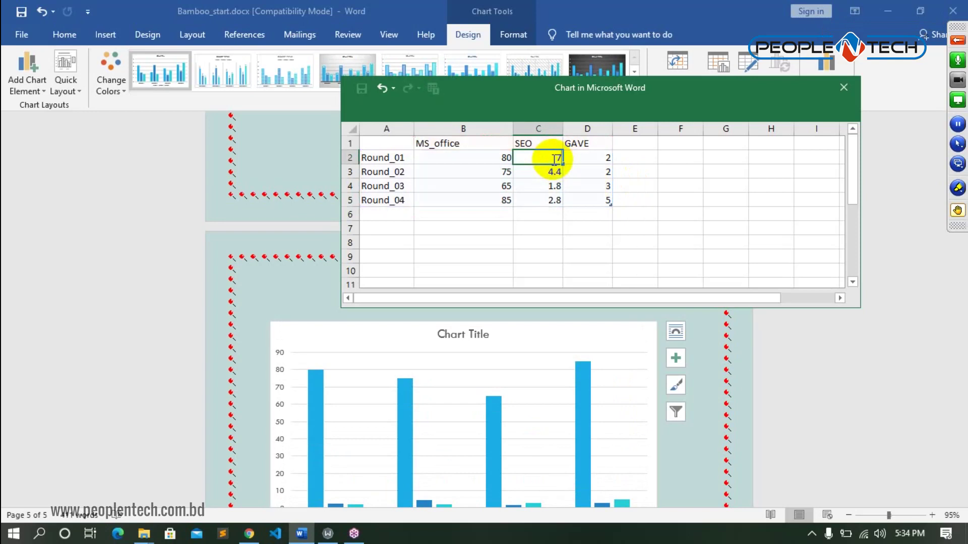
{"action": "type", "text": "0"}
{"action": "key", "text": "Return"}
{"action": "type", "text": "55"}
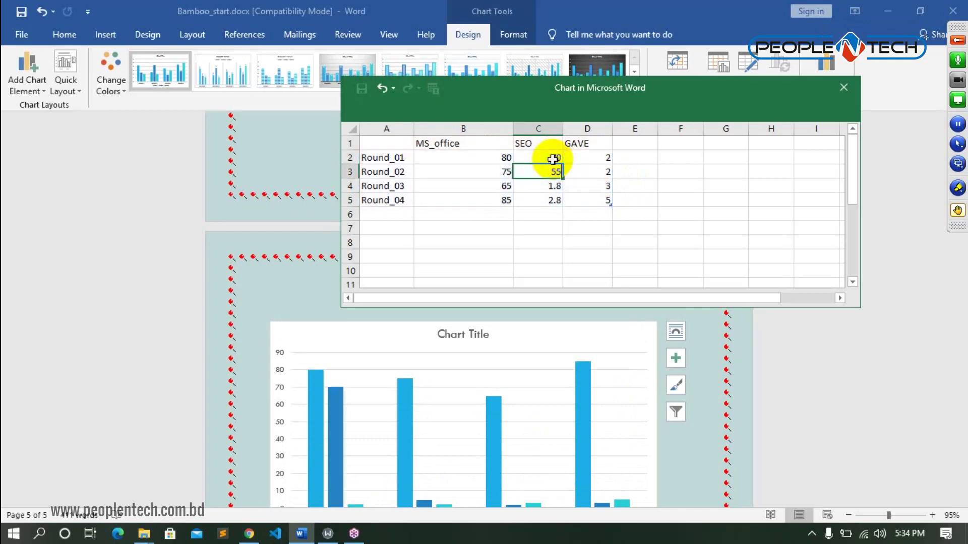
{"action": "key", "text": "Return"}
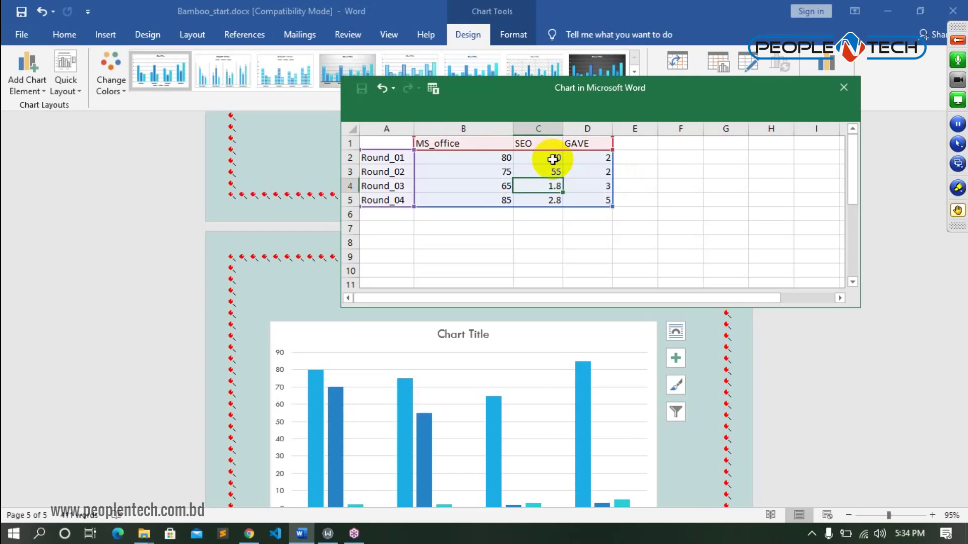
{"action": "type", "text": "65"}
{"action": "key", "text": "Return"}
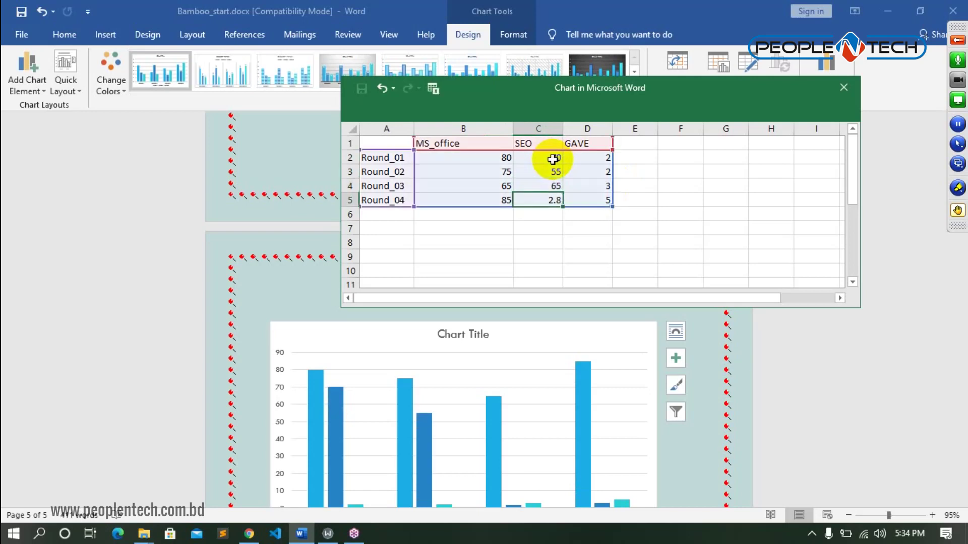
{"action": "type", "text": "75"}
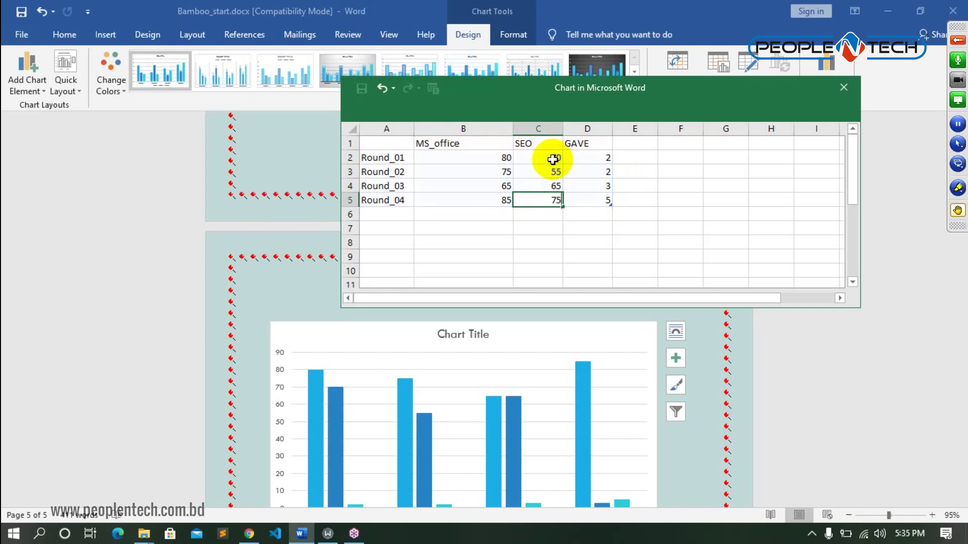
{"action": "key", "text": "Return"}
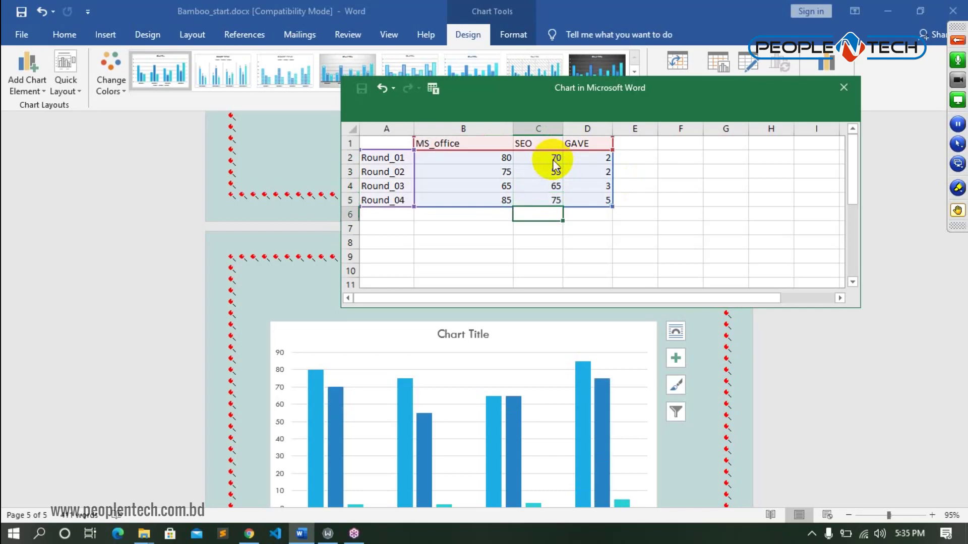
- Enter GAVE values 55, 75, 65 and 80 for Round_01 to Round_04
{"action": "key", "text": "Right"}
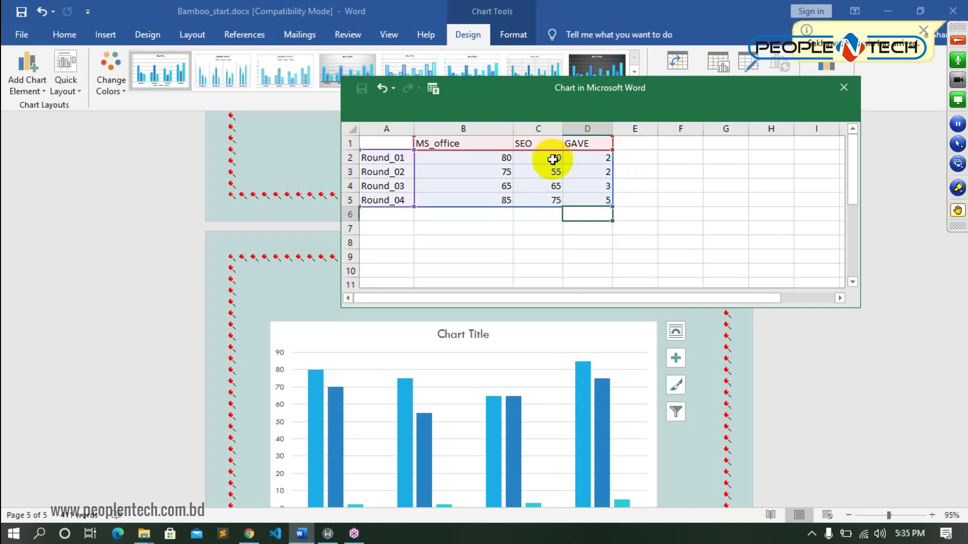
{"action": "key", "text": "Up"}
{"action": "key", "text": "Up"}
{"action": "key", "text": "Up"}
{"action": "key", "text": "Up"}
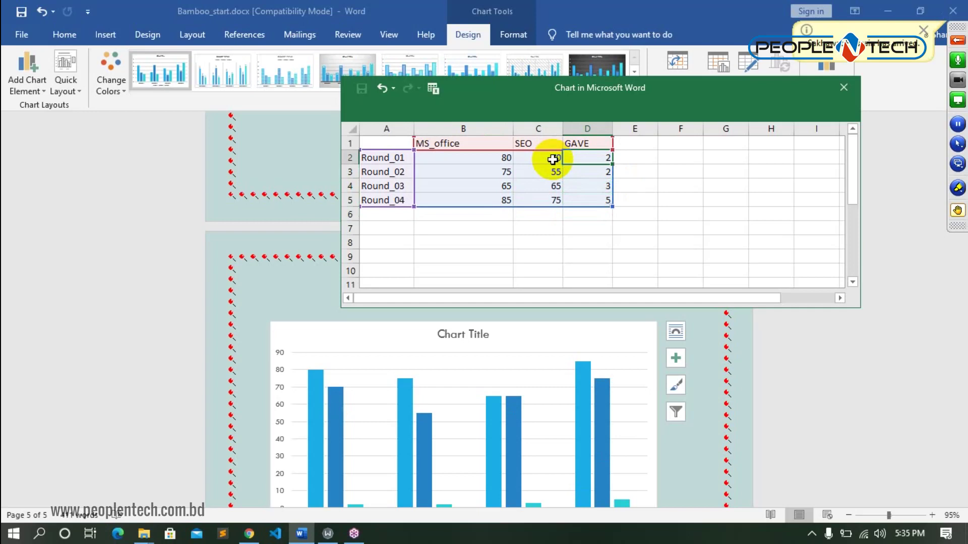
{"action": "type", "text": "55"}
{"action": "key", "text": "Return"}
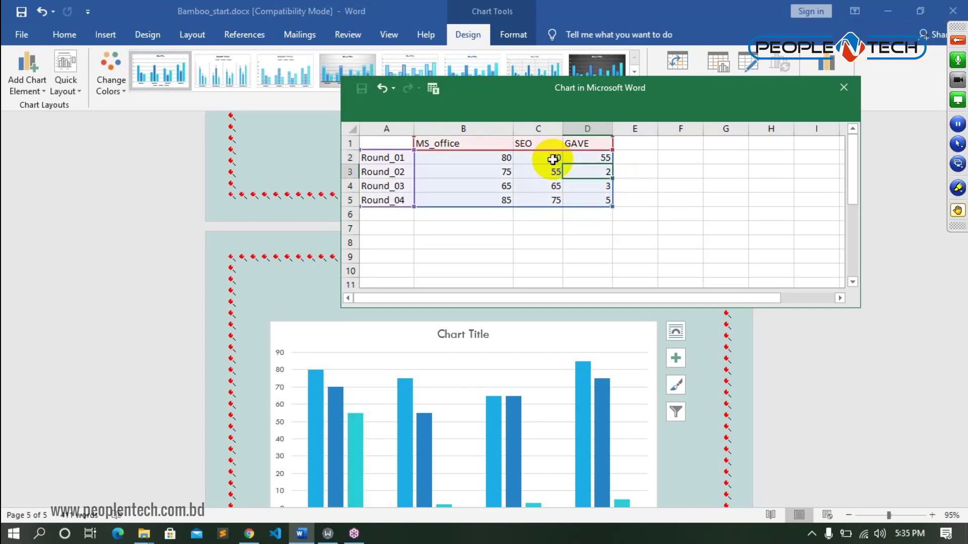
{"action": "type", "text": "75"}
{"action": "key", "text": "Return"}
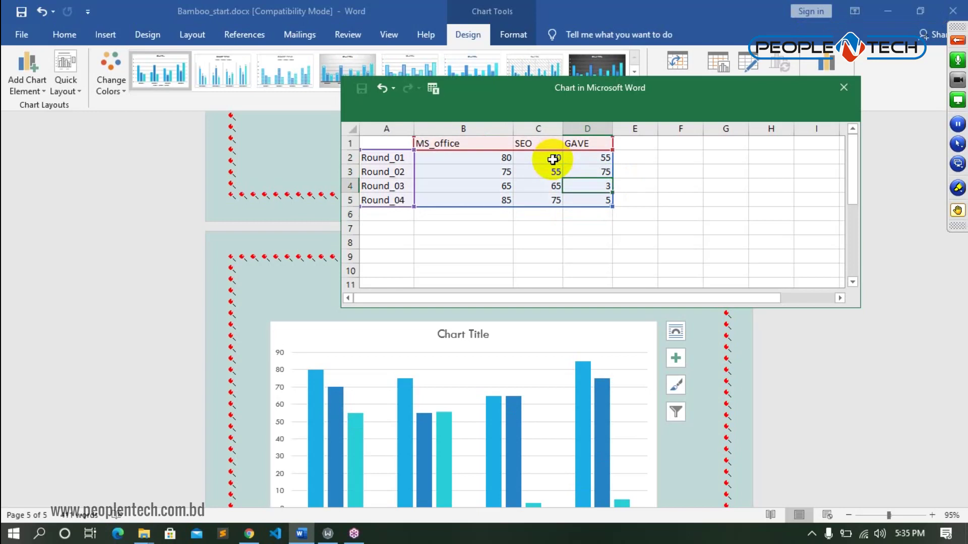
{"action": "type", "text": "65"}
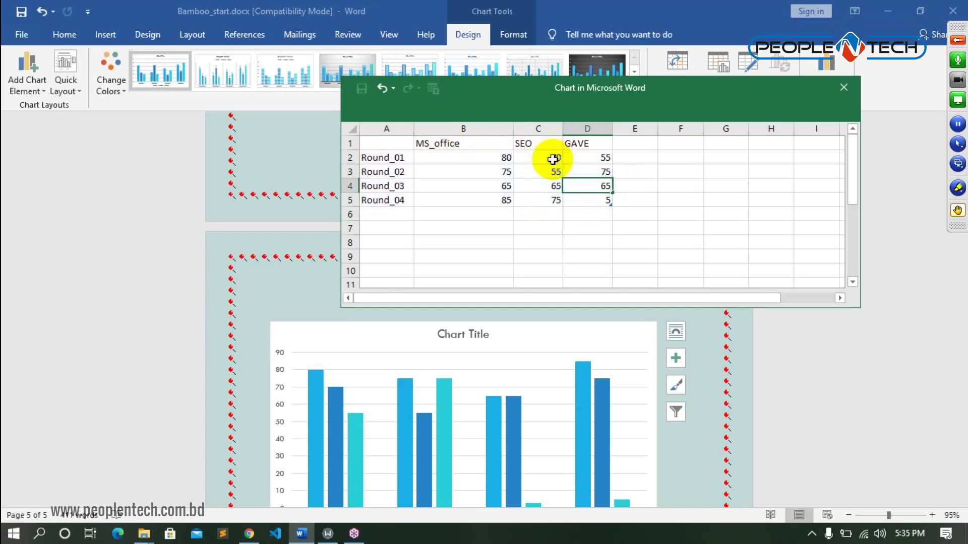
{"action": "key", "text": "Return"}
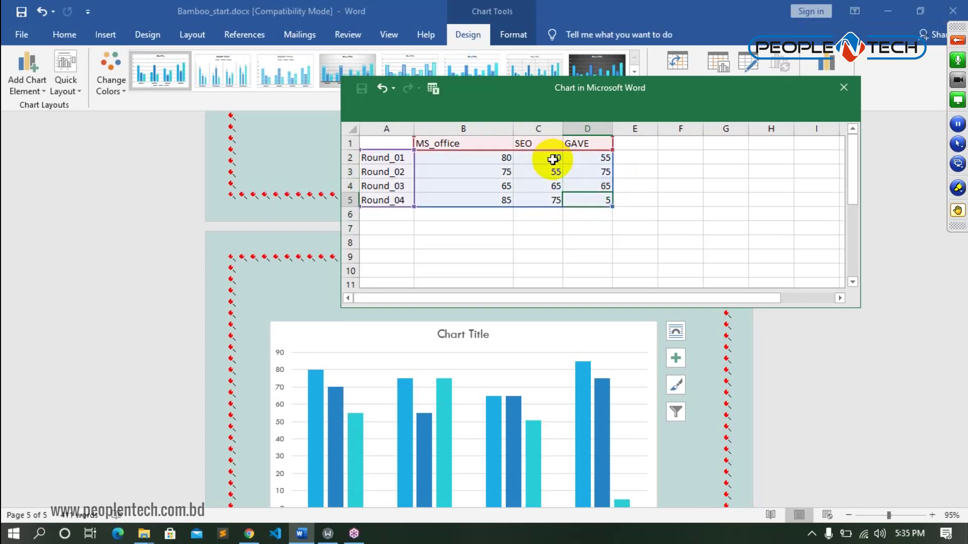
{"action": "type", "text": "80"}
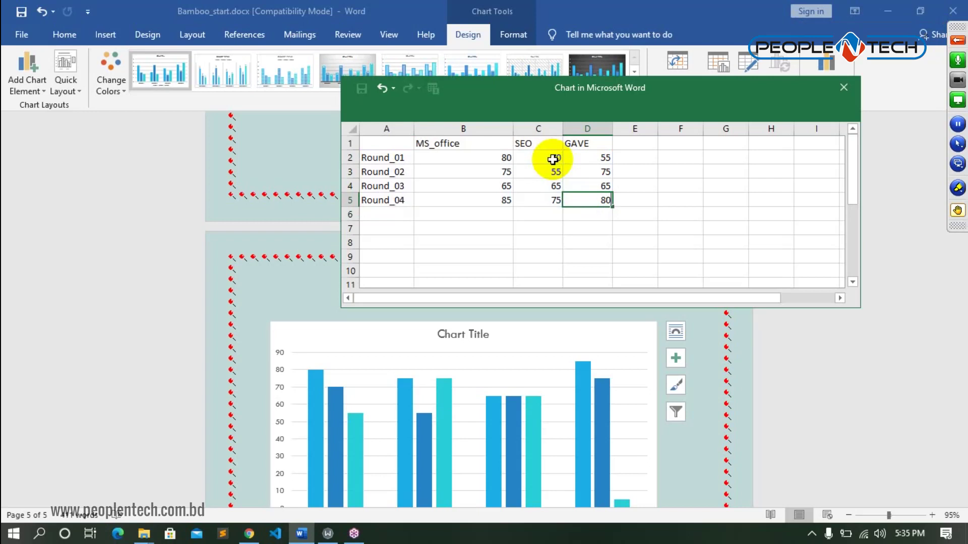
{"action": "key", "text": "Return"}
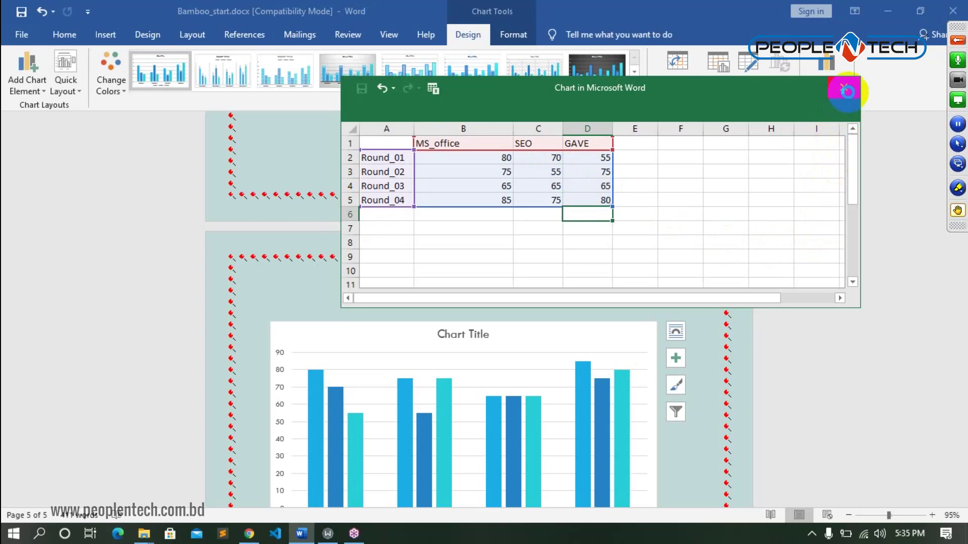
- Close the chart data window and enlarge the chart by dragging its corner handle
{"action": "left_click", "coordinate": [843, 88]}
{"action": "scroll", "coordinate": [715, 265], "scroll_direction": "down", "scroll_amount": 3}
{"action": "scroll", "coordinate": [715, 263], "scroll_direction": "down", "scroll_amount": 2}
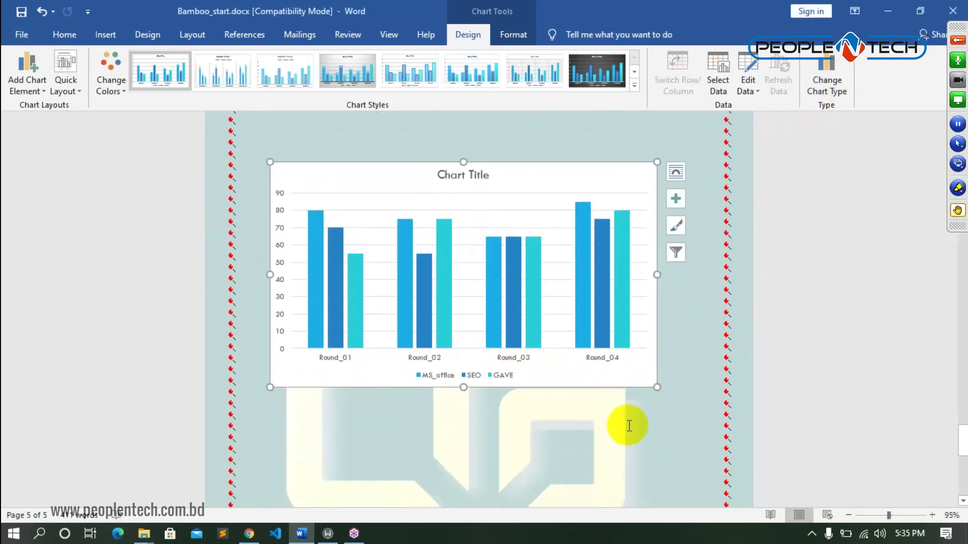
{"action": "left_click_drag", "start_coordinate": [655, 386], "coordinate": [674, 442]}
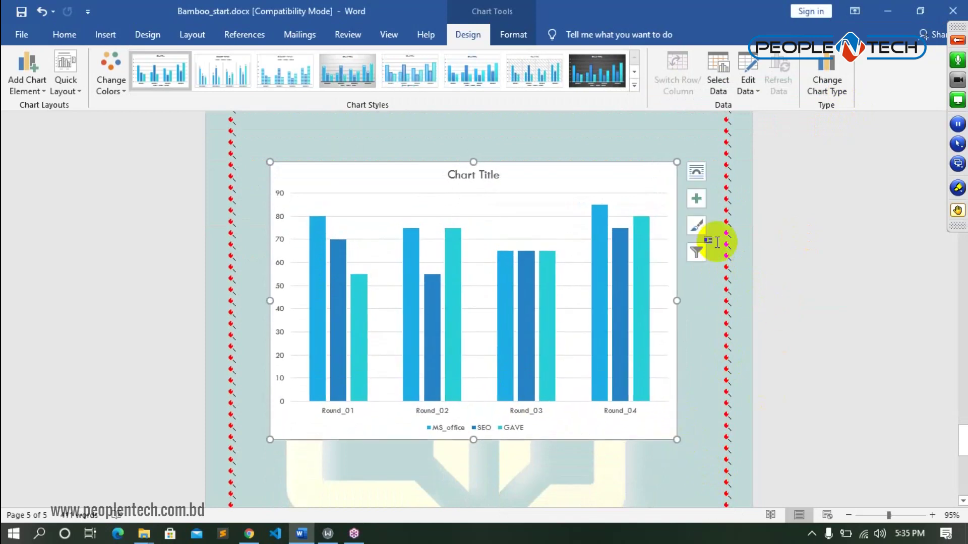
{"action": "left_click", "coordinate": [696, 199]}
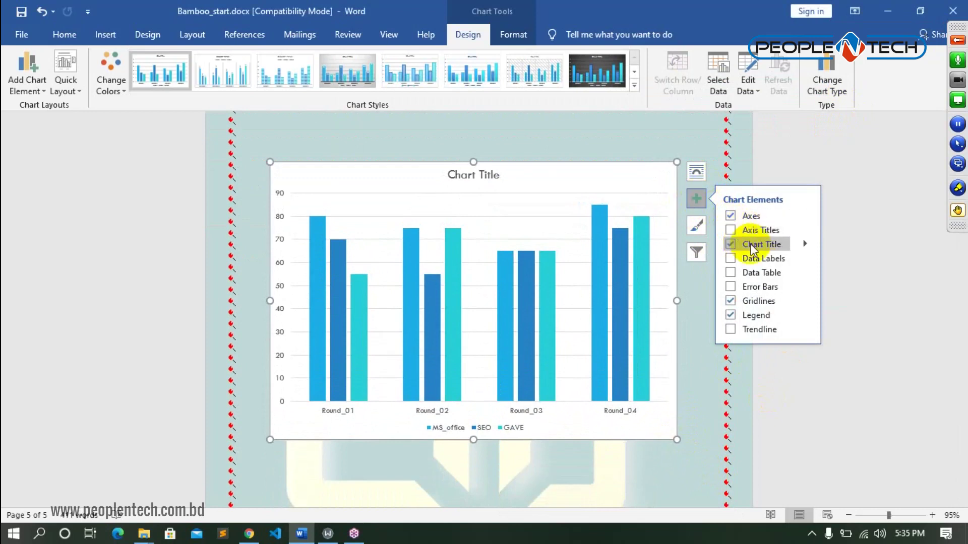
- Replace the default 'Chart Title' text with 'Result sheet'
{"action": "left_click", "coordinate": [495, 173]}
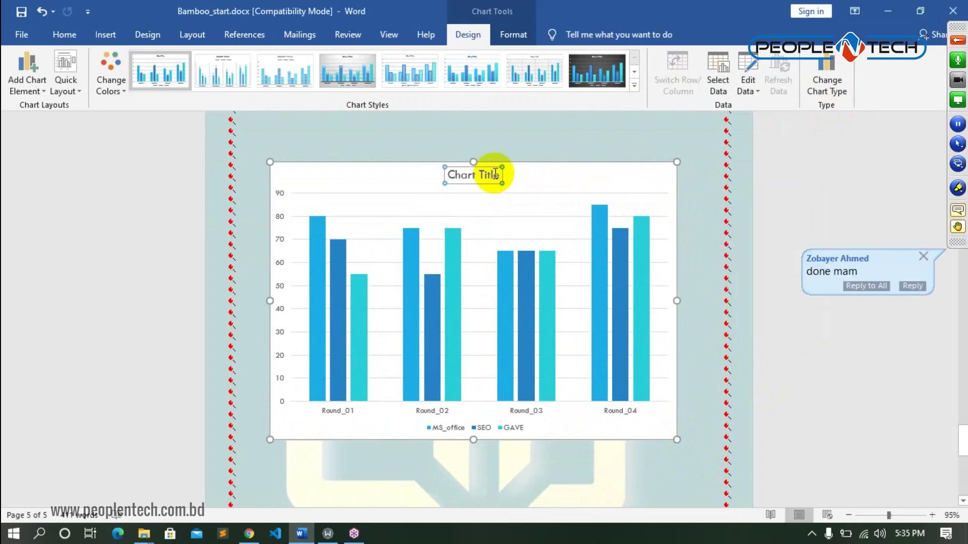
{"action": "double_click", "coordinate": [496, 174]}
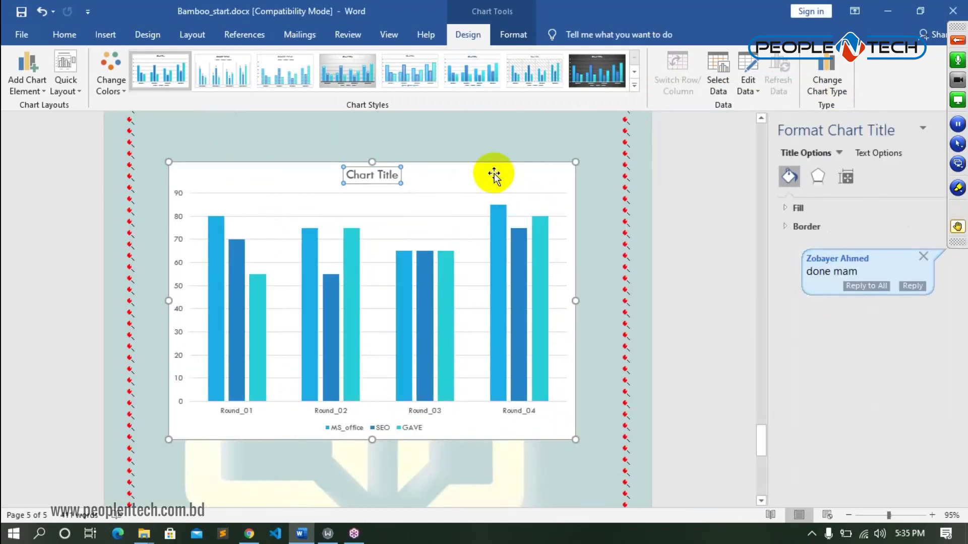
{"action": "left_click", "coordinate": [391, 177]}
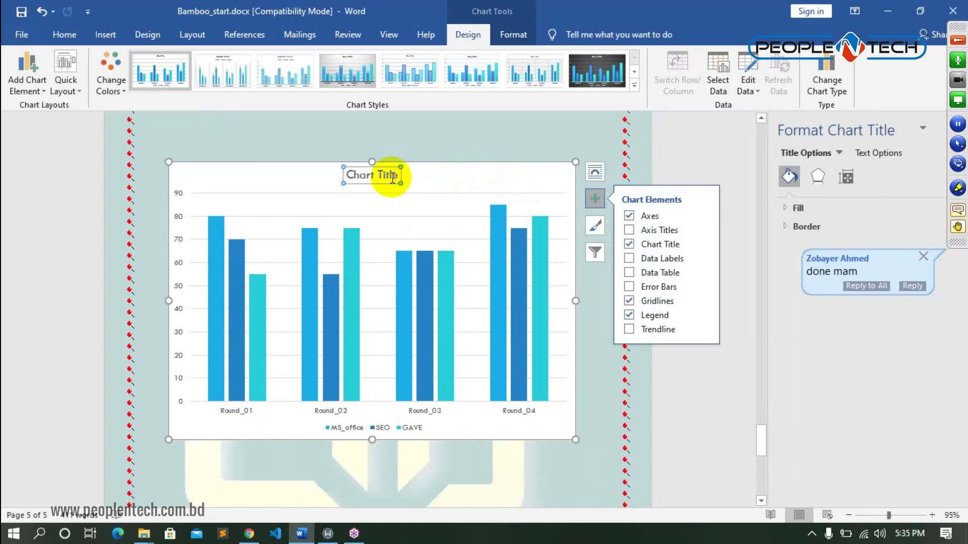
{"action": "double_click", "coordinate": [398, 175]}
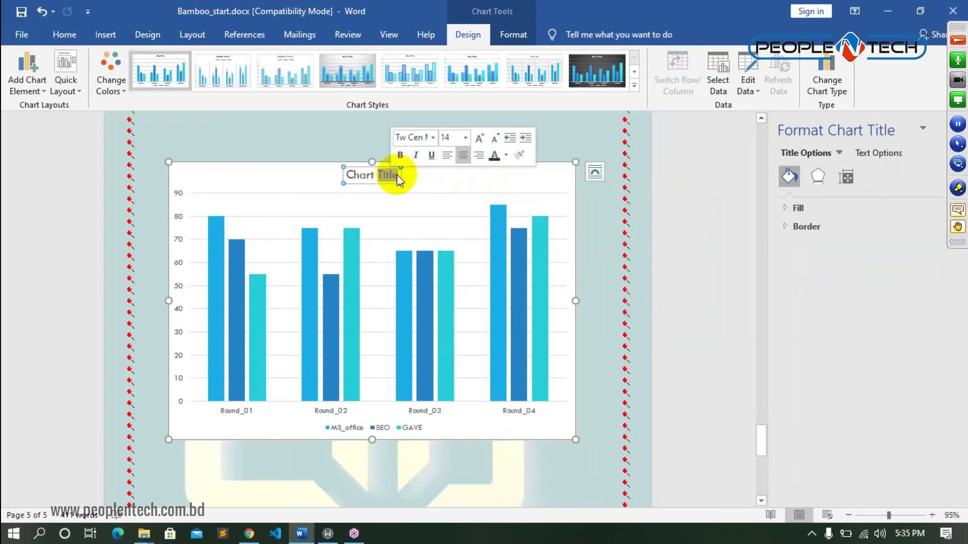
{"action": "key", "text": "BackSpace"}
{"action": "key", "text": "BackSpace"}
{"action": "key", "text": "BackSpace"}
{"action": "key", "text": "BackSpace"}
{"action": "key", "text": "BackSpace"}
{"action": "key", "text": "BackSpace"}
{"action": "key", "text": "BackSpace"}
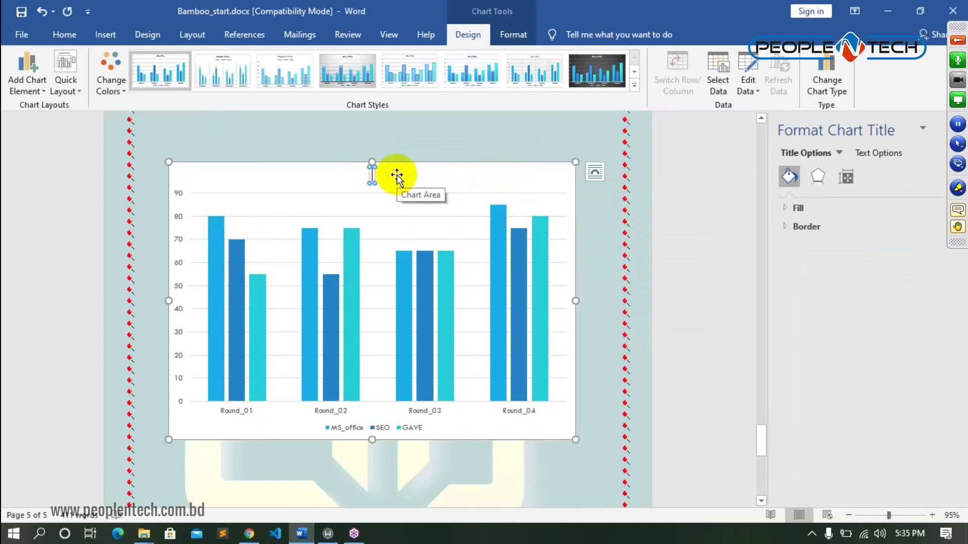
{"action": "type", "text": "R"}
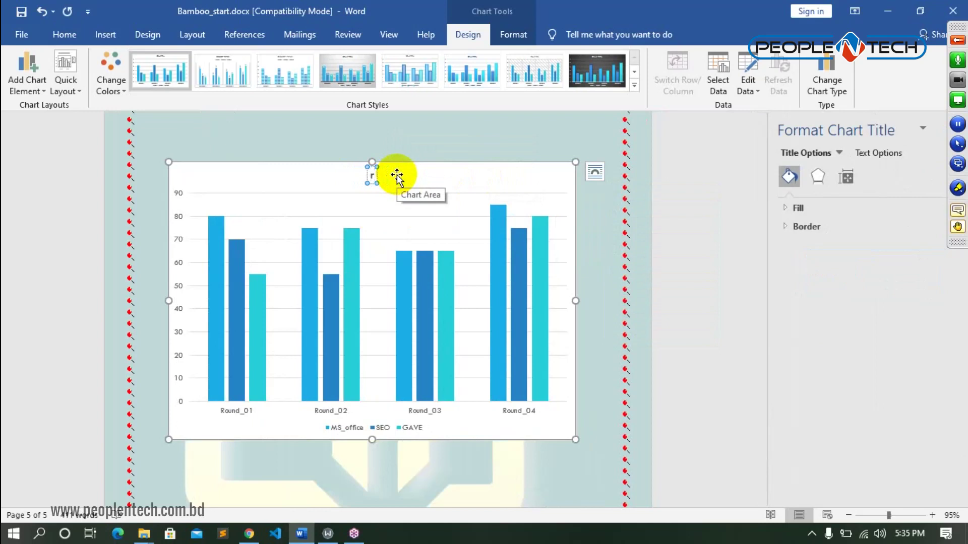
{"action": "type", "text": "esult"}
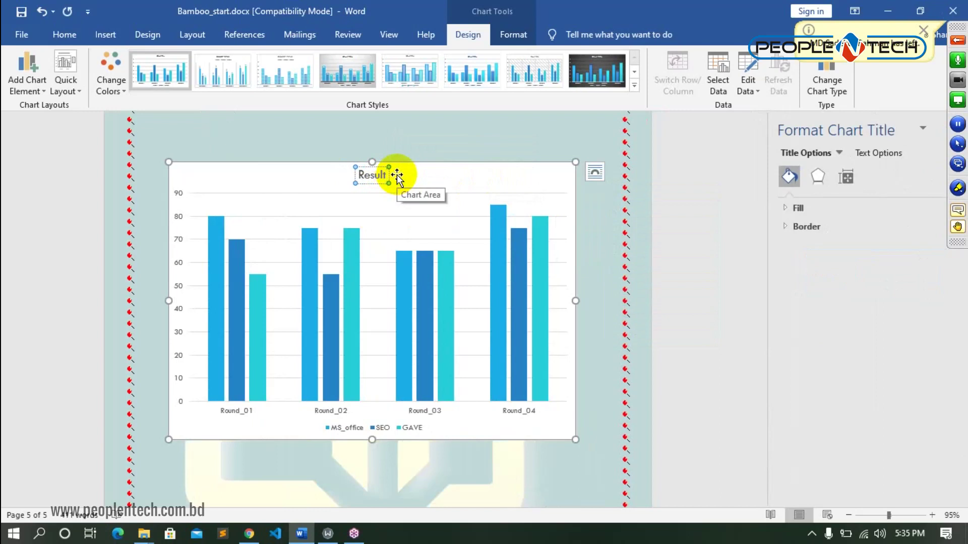
{"action": "type", "text": " sheet"}
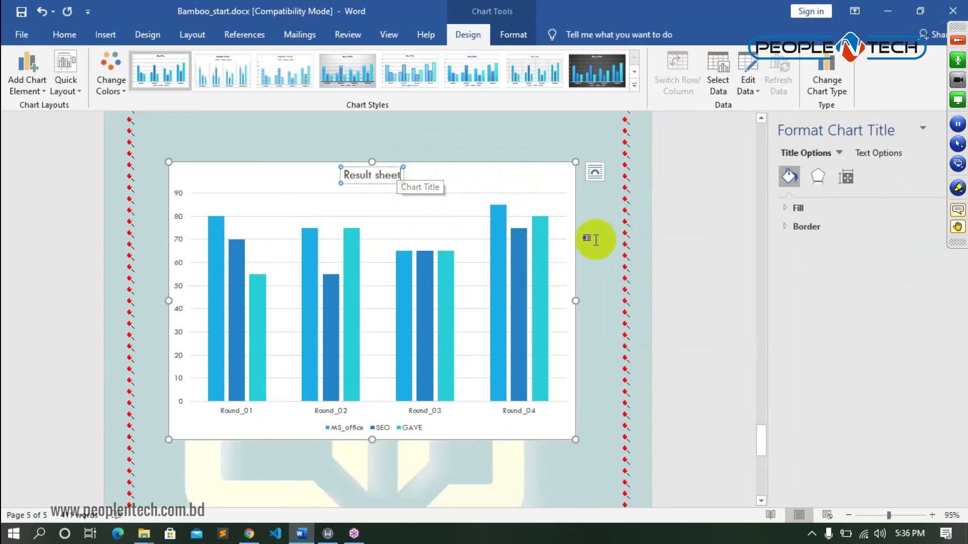
{"action": "left_click", "coordinate": [580, 242]}
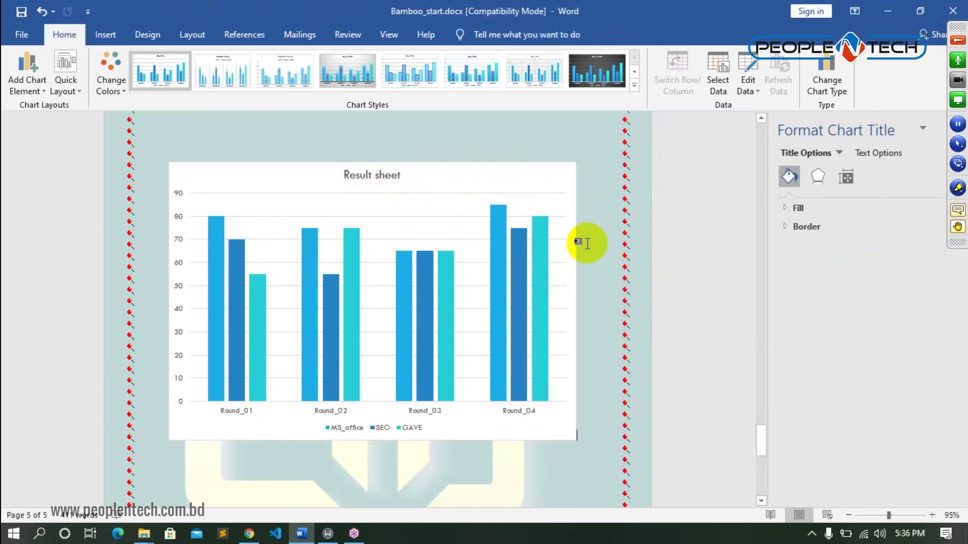
- Try the Data Table, Data Labels, Gridlines and Legend elements, leaving the legend removed
{"action": "left_click", "coordinate": [549, 180]}
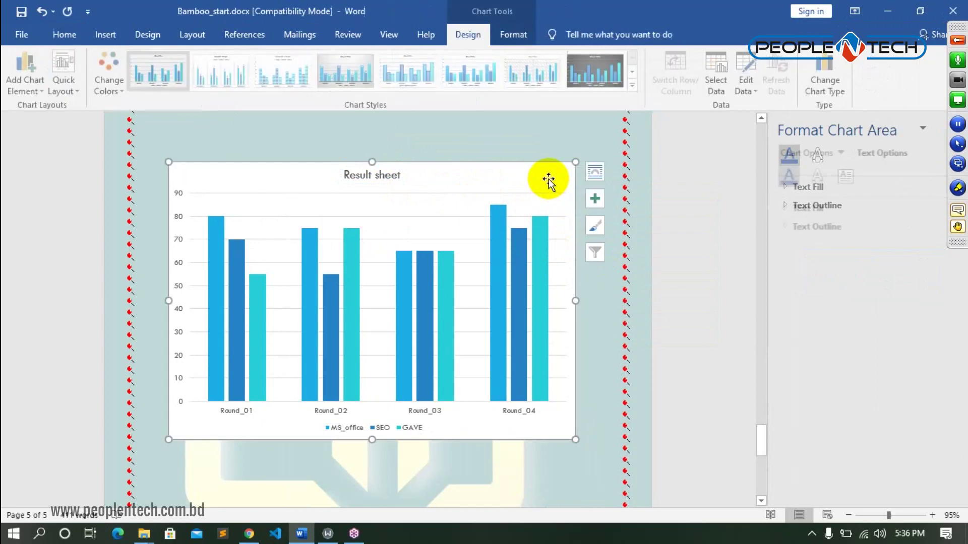
{"action": "left_click", "coordinate": [596, 199]}
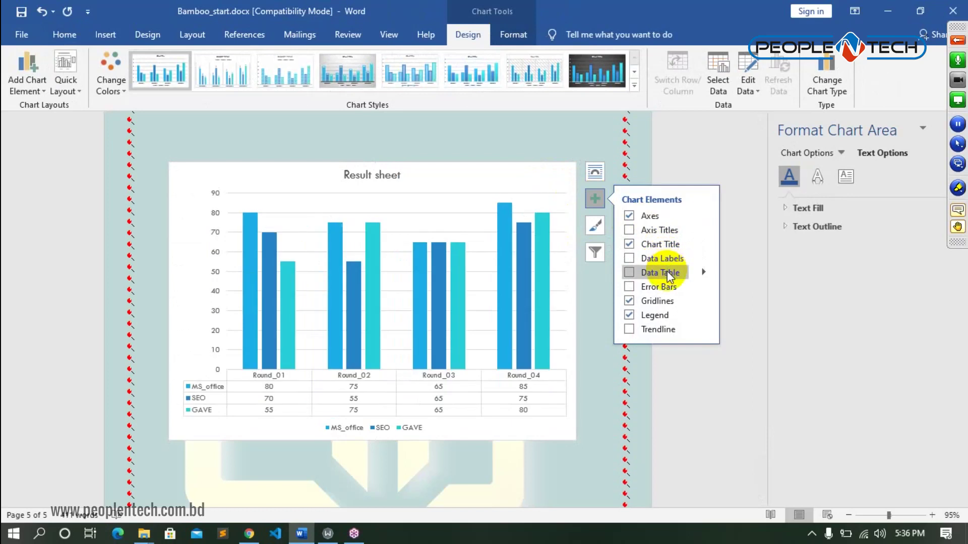
{"action": "left_click", "coordinate": [667, 270]}
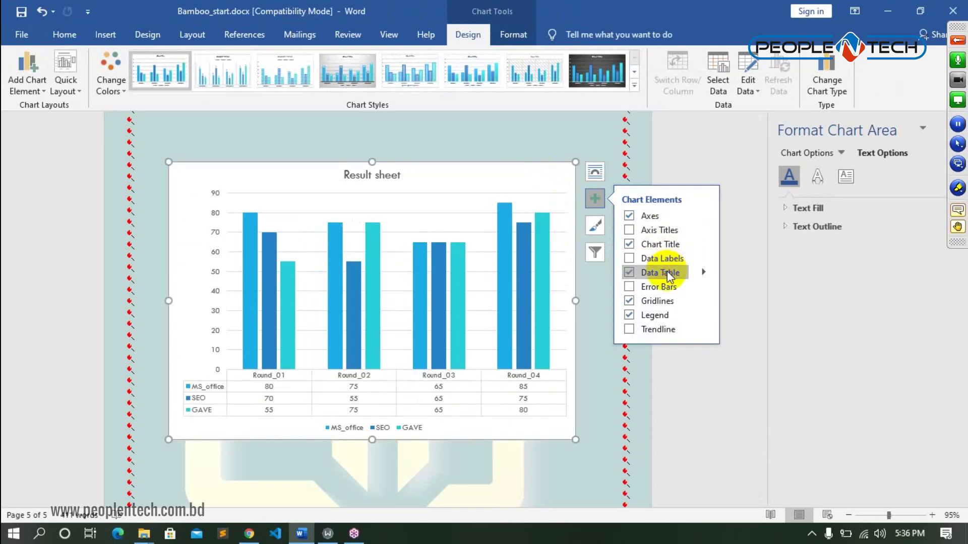
{"action": "left_click", "coordinate": [673, 259]}
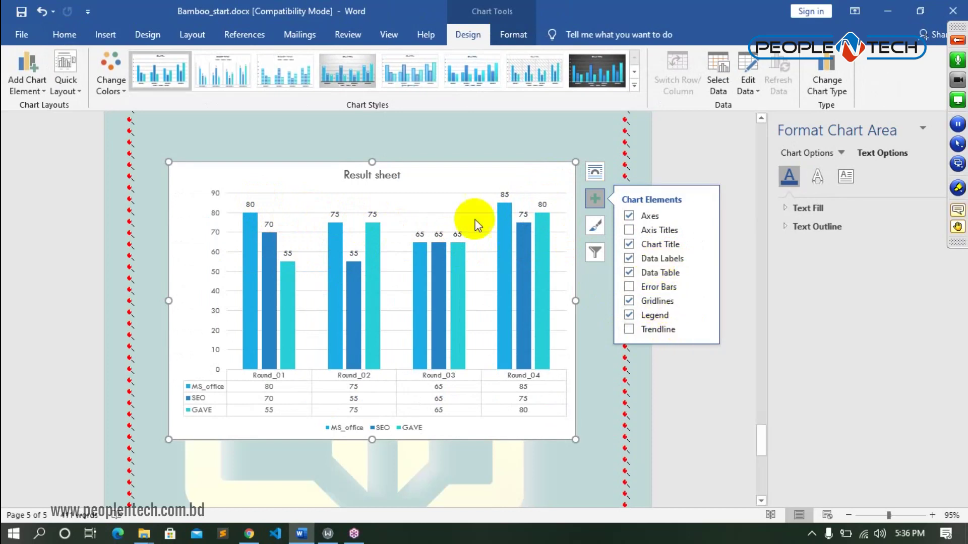
{"action": "left_click", "coordinate": [669, 304]}
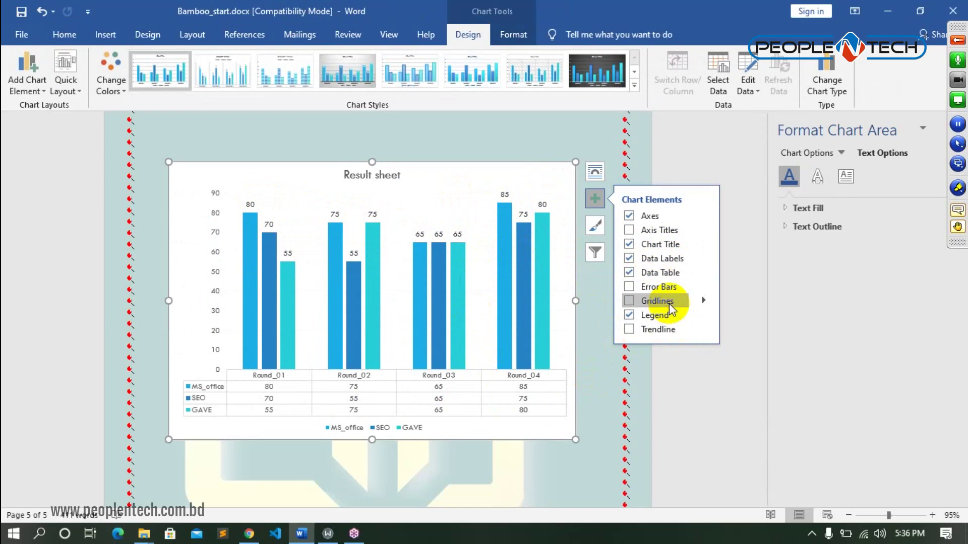
{"action": "left_click", "coordinate": [669, 304]}
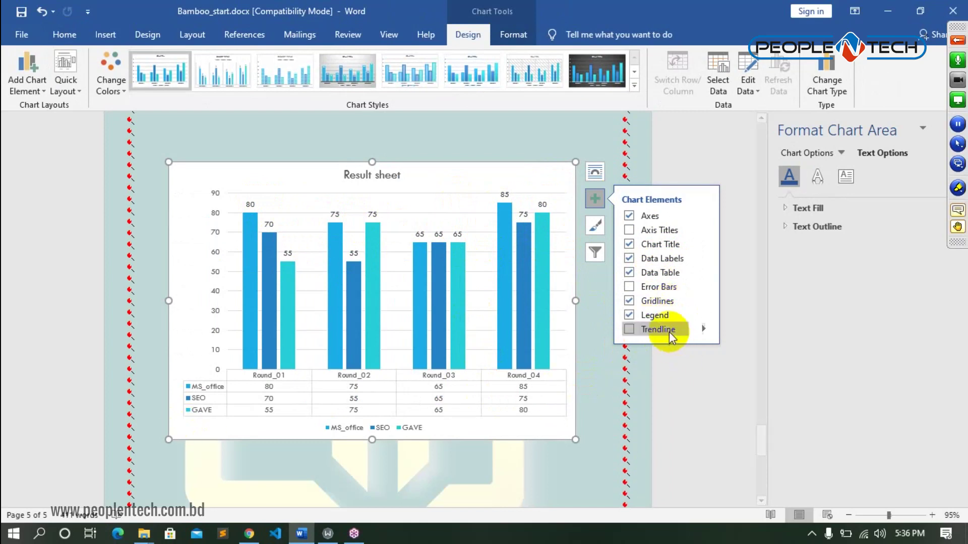
{"action": "left_click", "coordinate": [661, 316]}
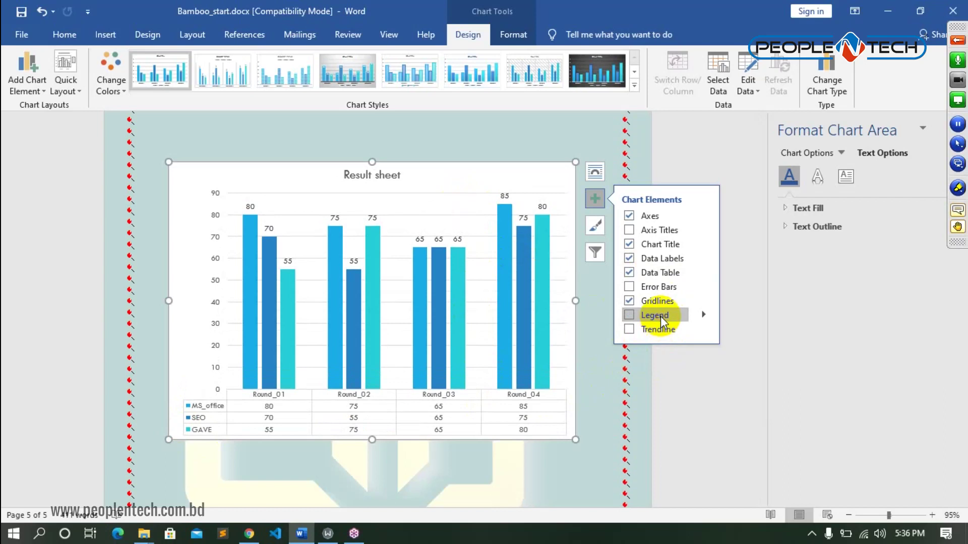
{"action": "left_click", "coordinate": [661, 320]}
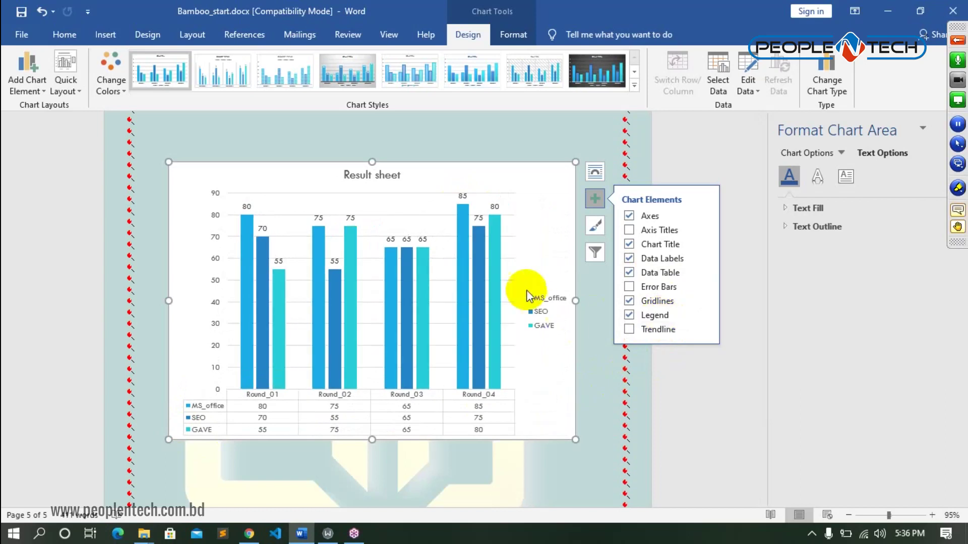
{"action": "left_click", "coordinate": [659, 315]}
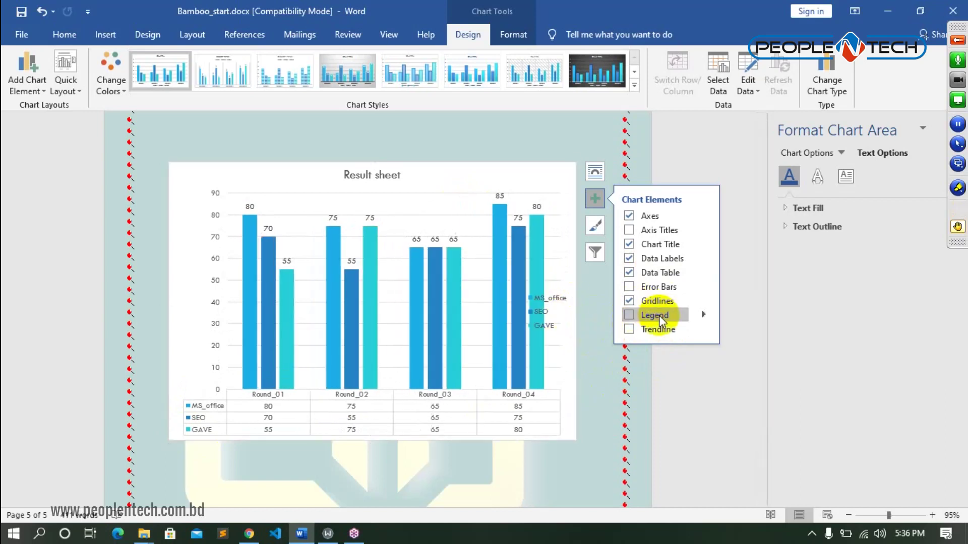
- Remove axis titles and the data table, keep data labels, and hide the gridlines
{"action": "left_click", "coordinate": [656, 228]}
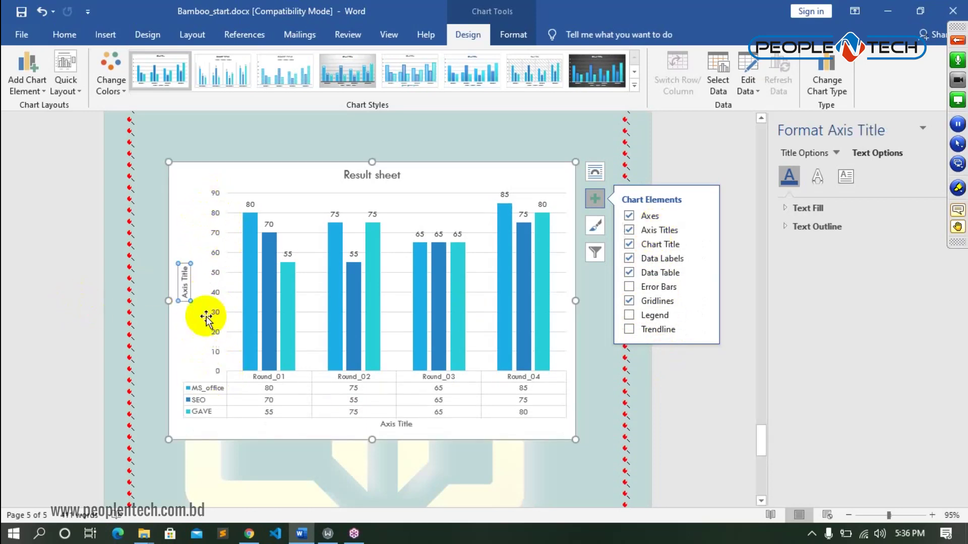
{"action": "mouse_move", "coordinate": [670, 232]}
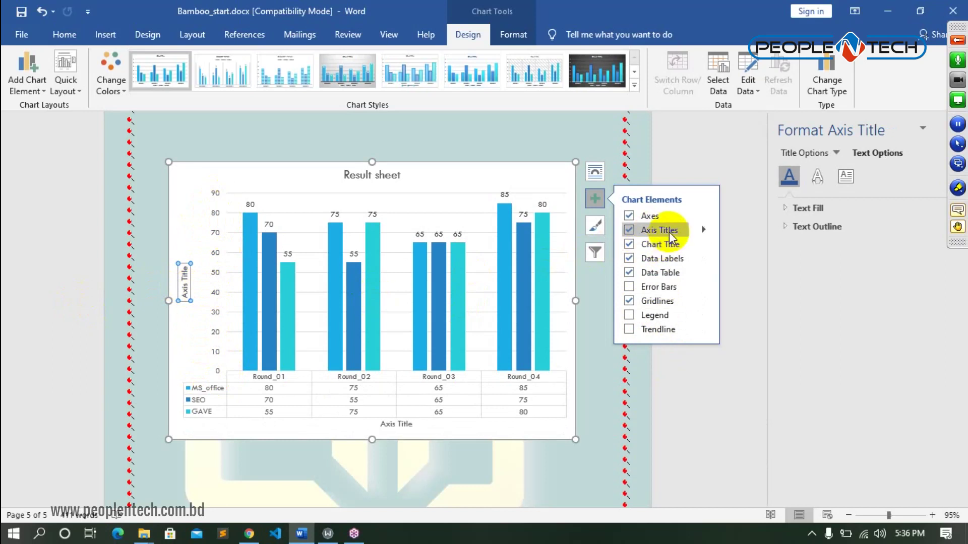
{"action": "left_click", "coordinate": [670, 231]}
{"action": "left_click", "coordinate": [670, 264]}
{"action": "left_click", "coordinate": [673, 275]}
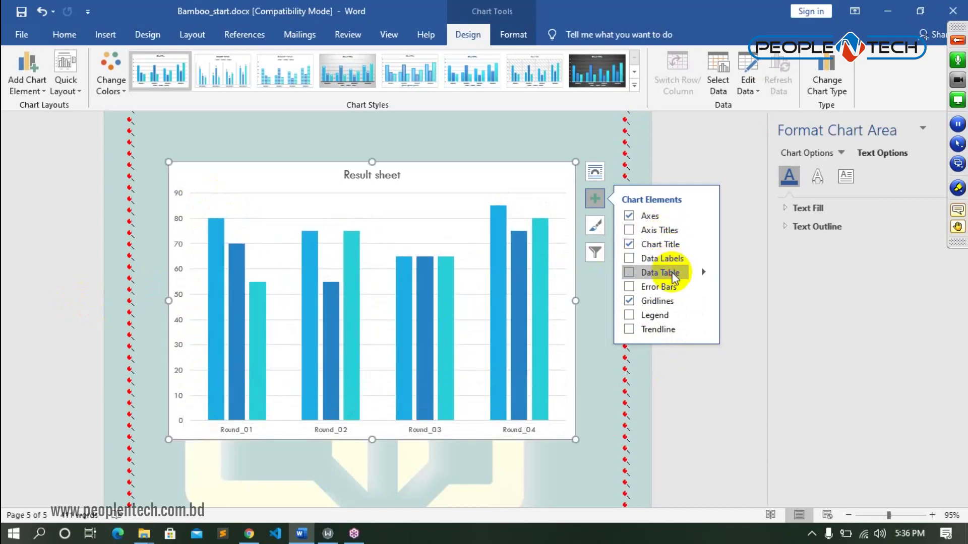
{"action": "left_click", "coordinate": [672, 260]}
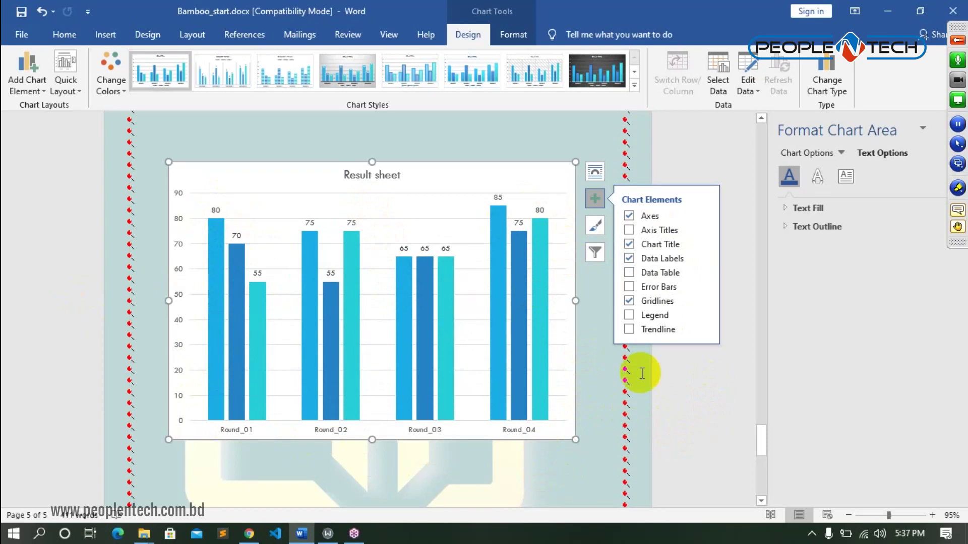
{"action": "left_click", "coordinate": [658, 303]}
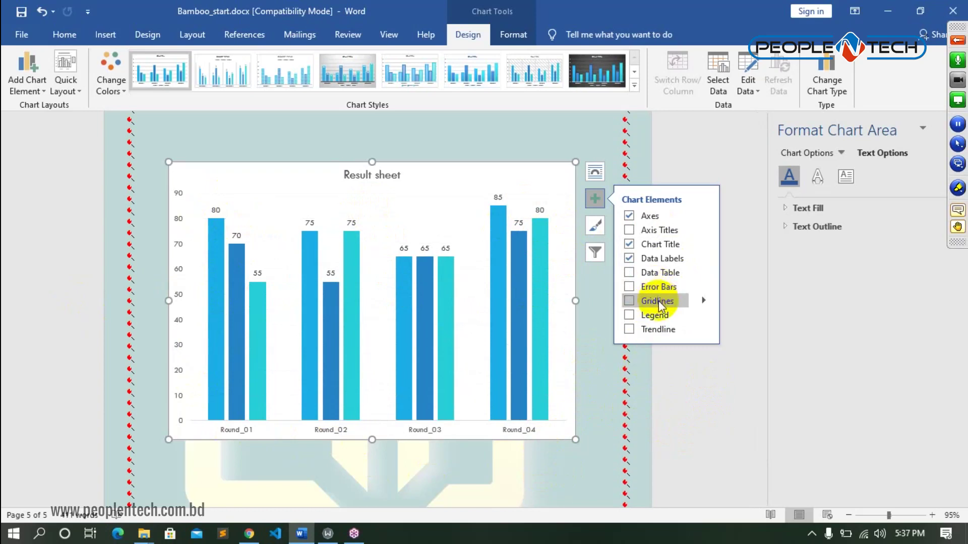
{"action": "left_click", "coordinate": [595, 255]}
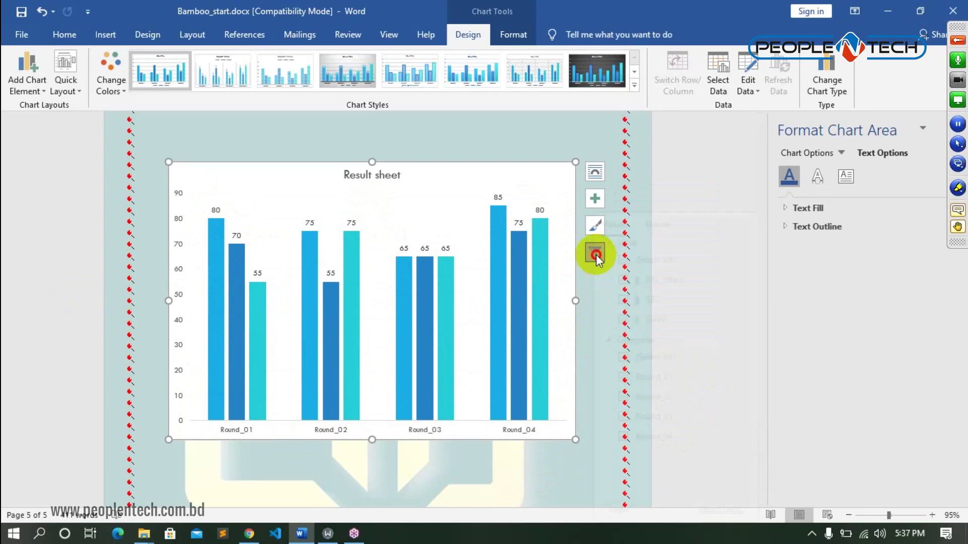
- Apply the blue gradient, dark-outlined bar style from the Chart Styles gallery
{"action": "left_click", "coordinate": [596, 256]}
{"action": "left_click", "coordinate": [594, 256]}
{"action": "left_click", "coordinate": [594, 256]}
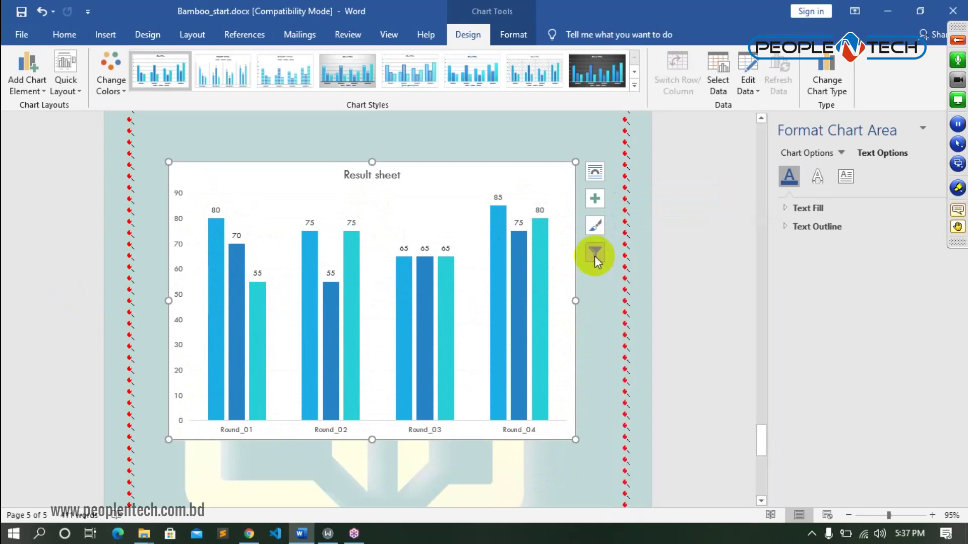
{"action": "left_click", "coordinate": [634, 87]}
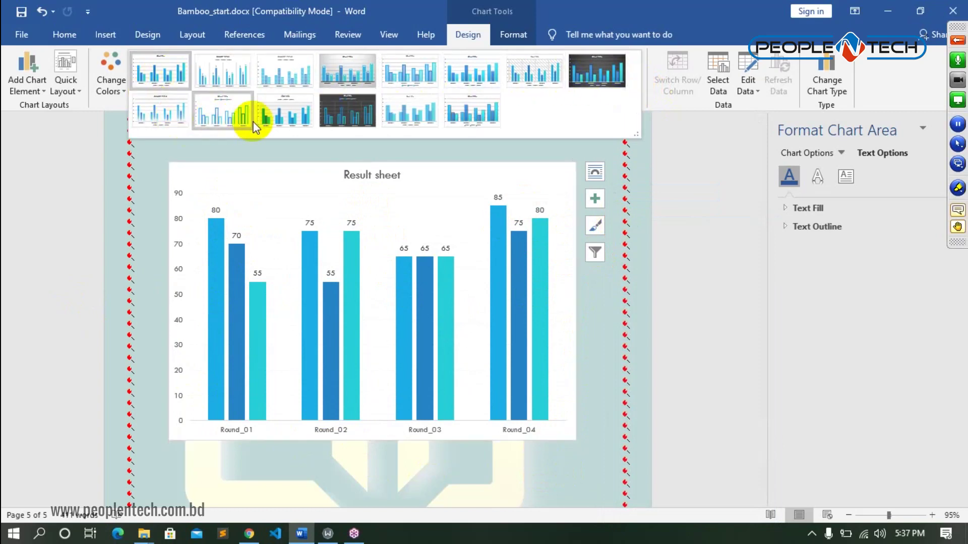
{"action": "left_click", "coordinate": [353, 112]}
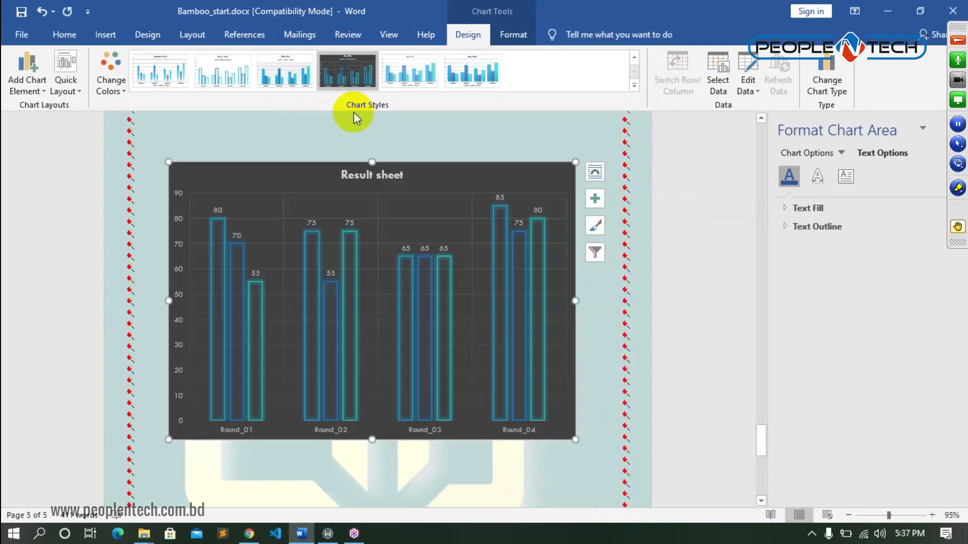
{"action": "left_click", "coordinate": [636, 83]}
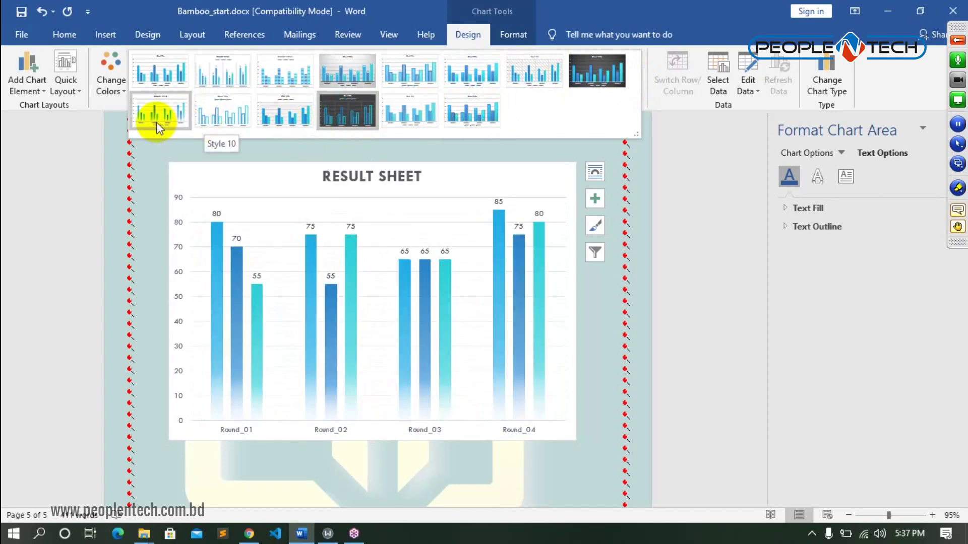
{"action": "left_click", "coordinate": [372, 96]}
{"action": "left_click", "coordinate": [472, 73]}
{"action": "left_click", "coordinate": [603, 309]}
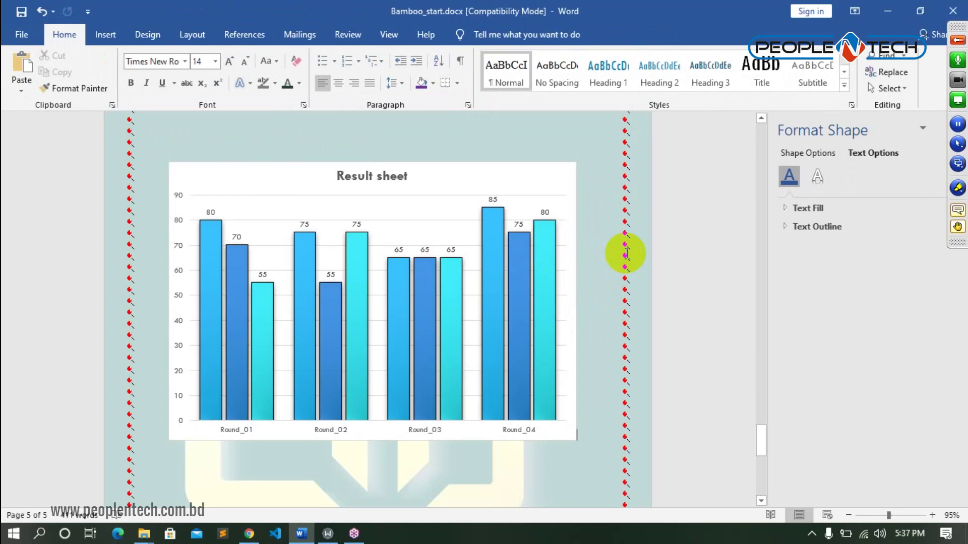
- Open Insert > Chart and close it without adding a chart
{"action": "left_click", "coordinate": [105, 34]}
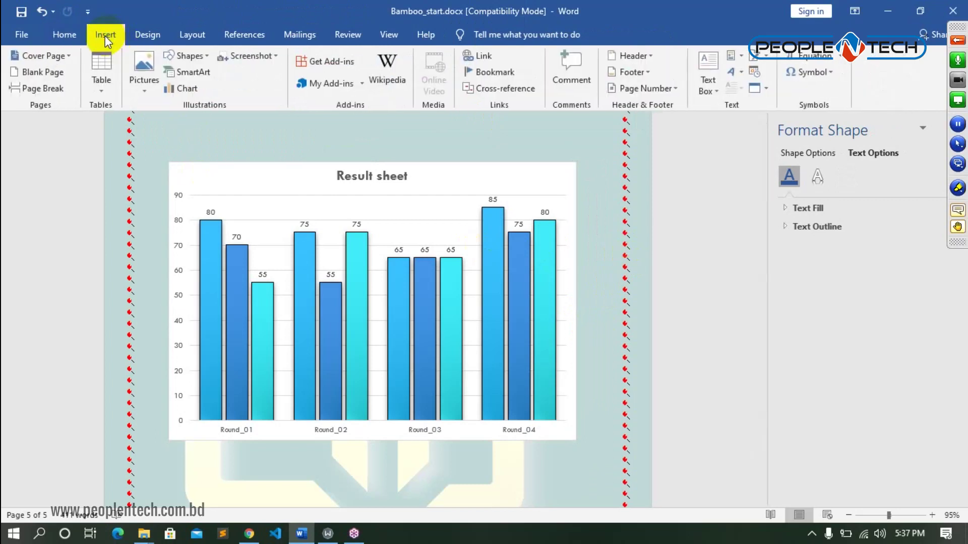
{"action": "left_click", "coordinate": [198, 89]}
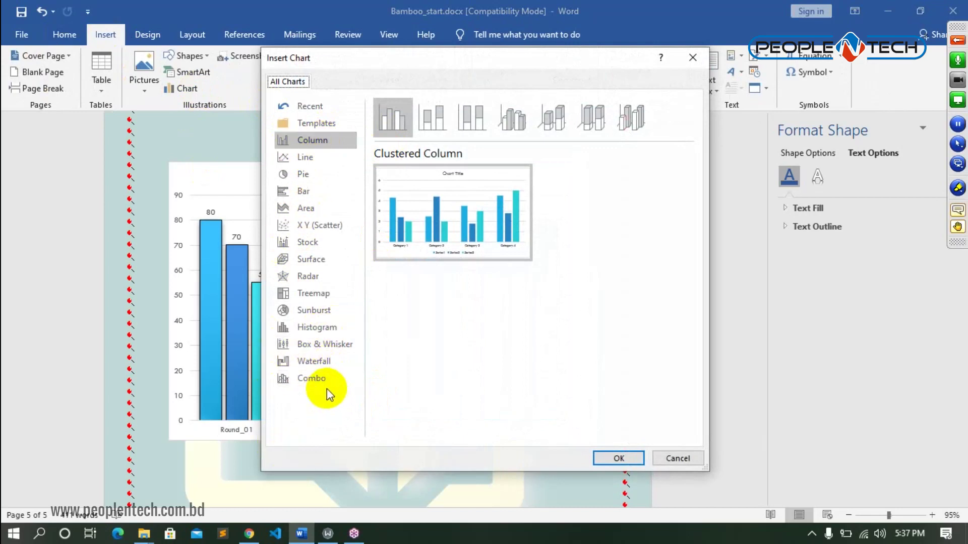
{"action": "left_click", "coordinate": [692, 58]}
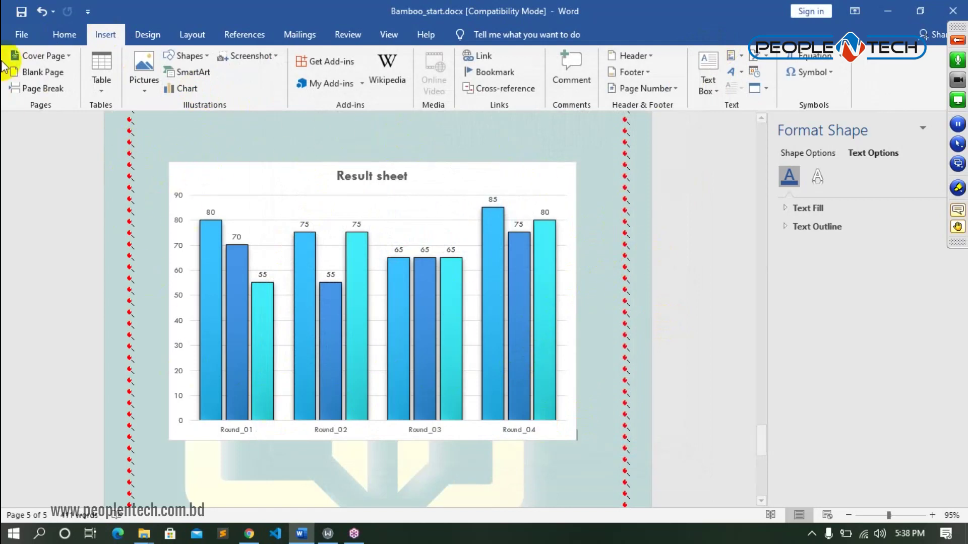
- Save the document and mute the microphone
{"action": "left_click", "coordinate": [21, 12]}
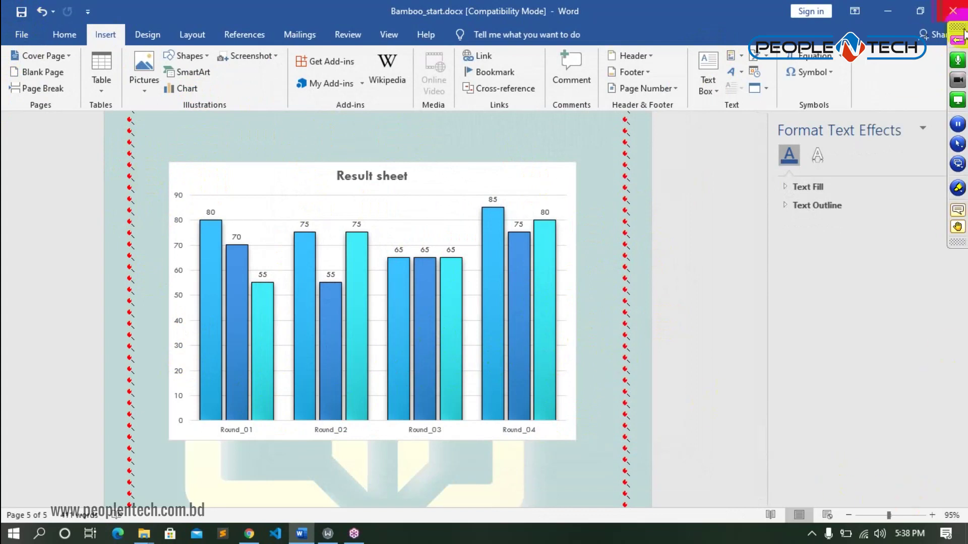
{"action": "left_click", "coordinate": [958, 61]}
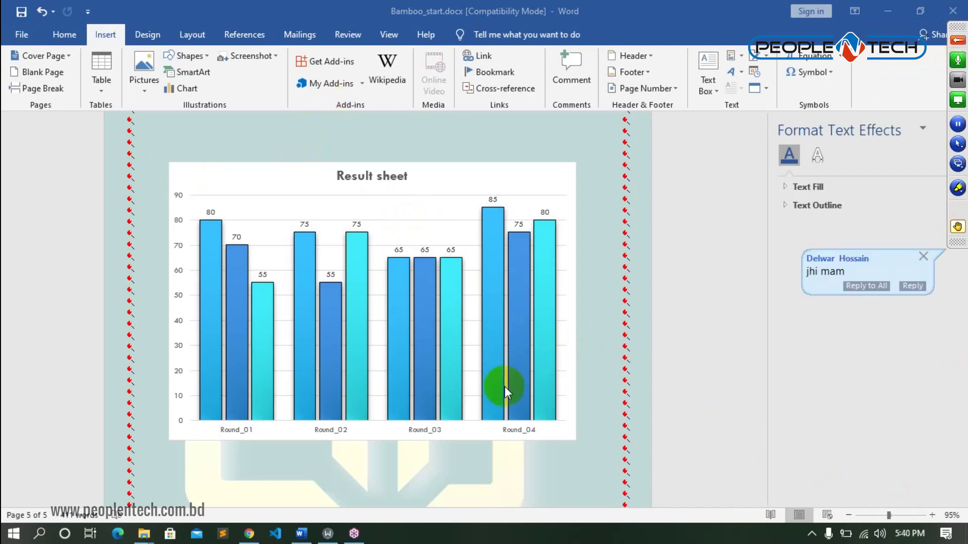
{"action": "scroll", "coordinate": [501, 392], "scroll_direction": "up", "scroll_amount": 1}
{"action": "scroll", "coordinate": [498, 396], "scroll_direction": "down", "scroll_amount": 10}
- Add page breaks to start a new page after the chart page
{"action": "scroll", "coordinate": [501, 374], "scroll_direction": "down", "scroll_amount": 3}
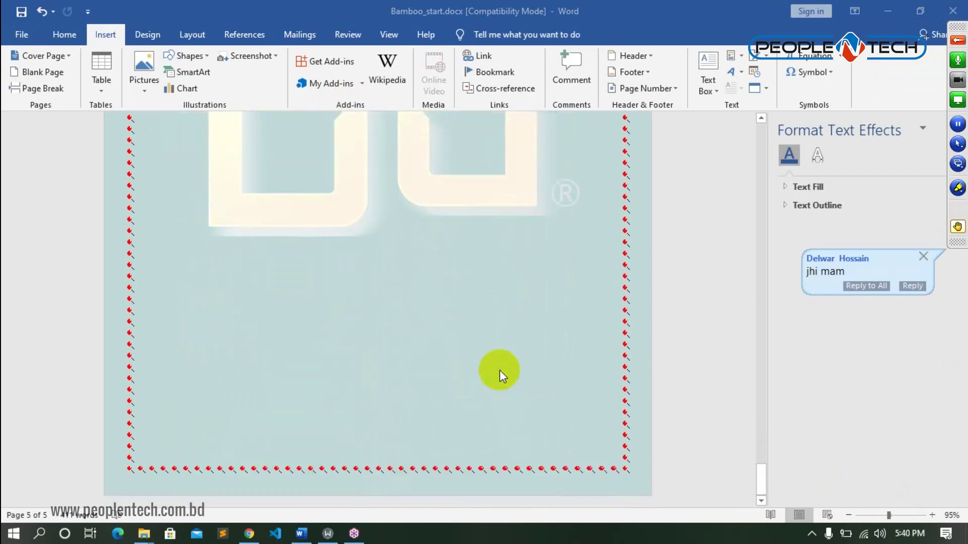
{"action": "left_click", "coordinate": [390, 334]}
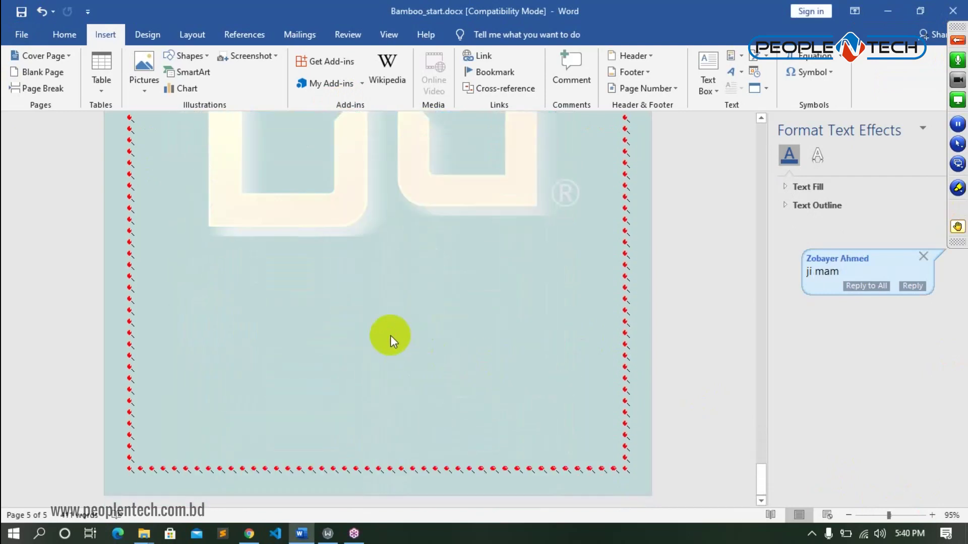
{"action": "key", "text": "ctrl+Return"}
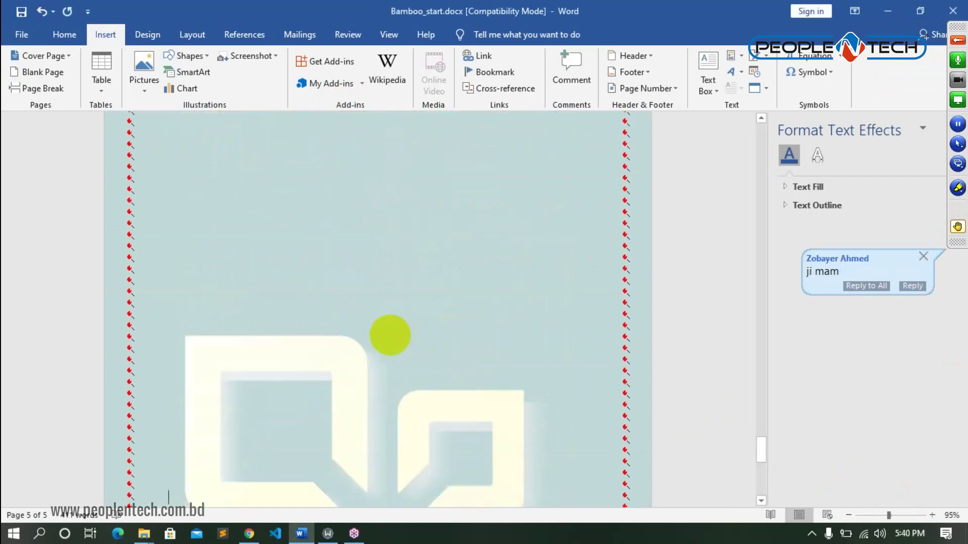
{"action": "key", "text": "ctrl+Return"}
{"action": "left_click", "coordinate": [204, 307]}
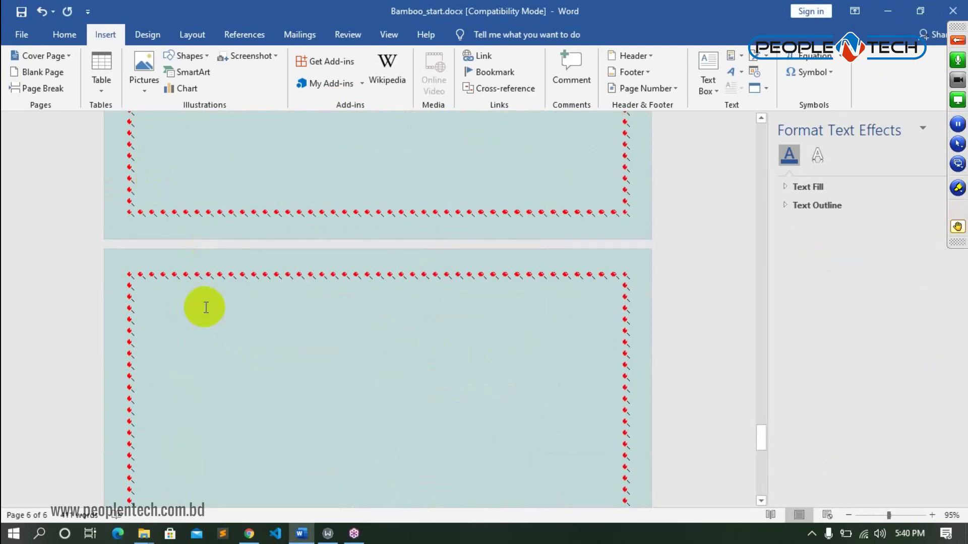
- Type A2+b2 on the new page in place of the letter a
{"action": "left_click", "coordinate": [64, 34]}
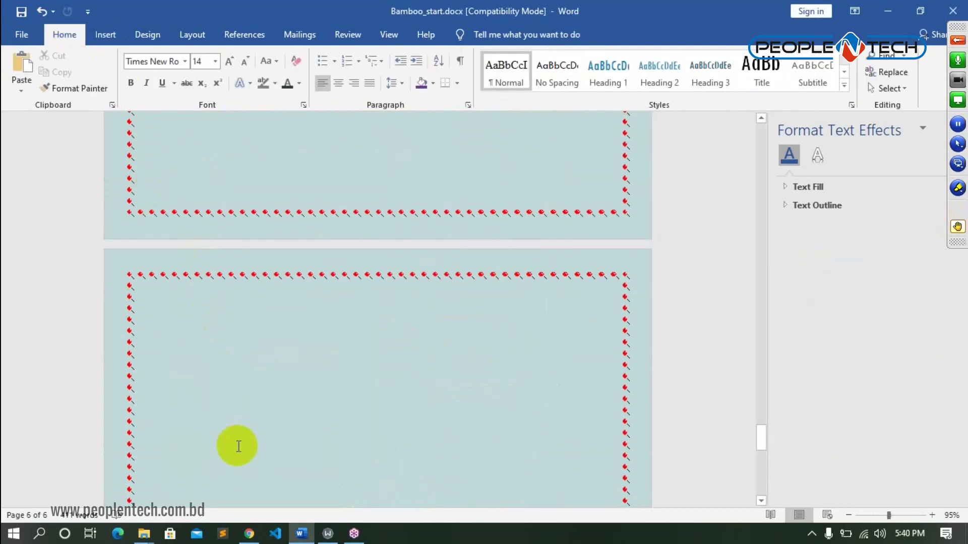
{"action": "type", "text": "a"}
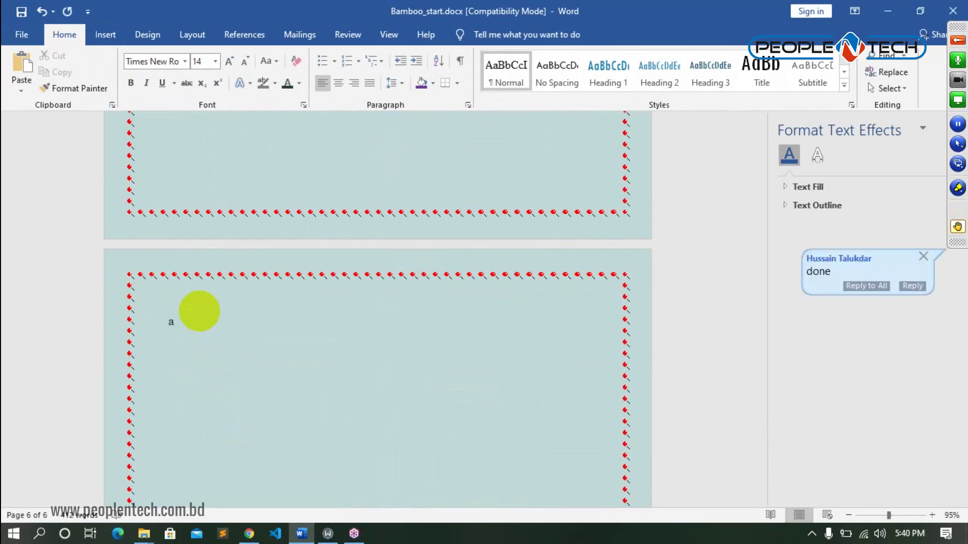
{"action": "key", "text": "BackSpace"}
{"action": "type", "text": "A2+b2"}
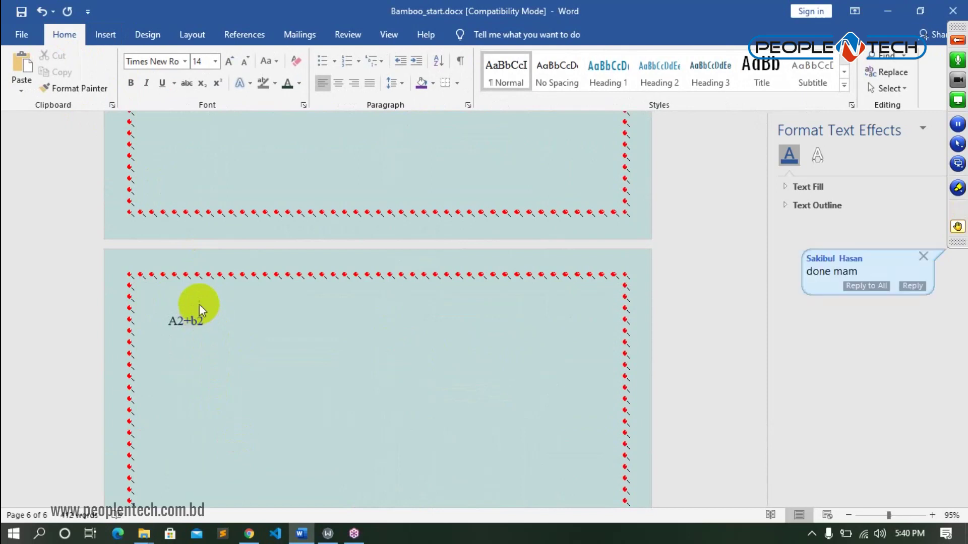
{"action": "left_click", "coordinate": [184, 337]}
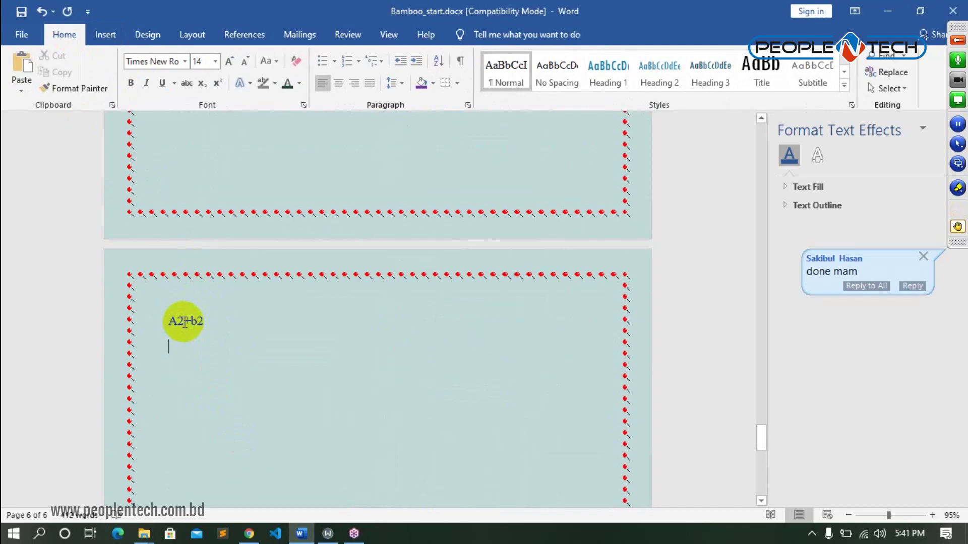
{"action": "left_click", "coordinate": [181, 321]}
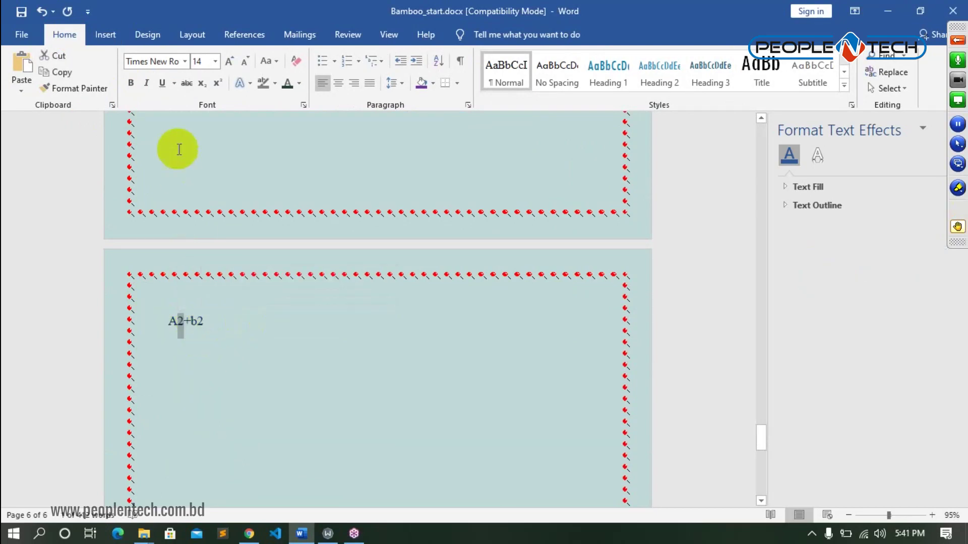
- Superscript both exponents so the expression reads A²+b²
{"action": "left_click", "coordinate": [219, 82]}
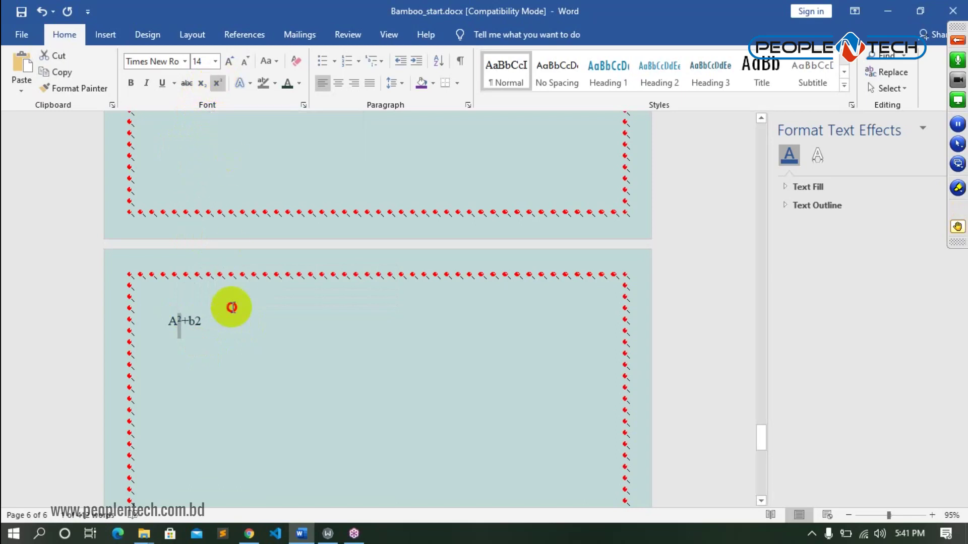
{"action": "left_click", "coordinate": [196, 321]}
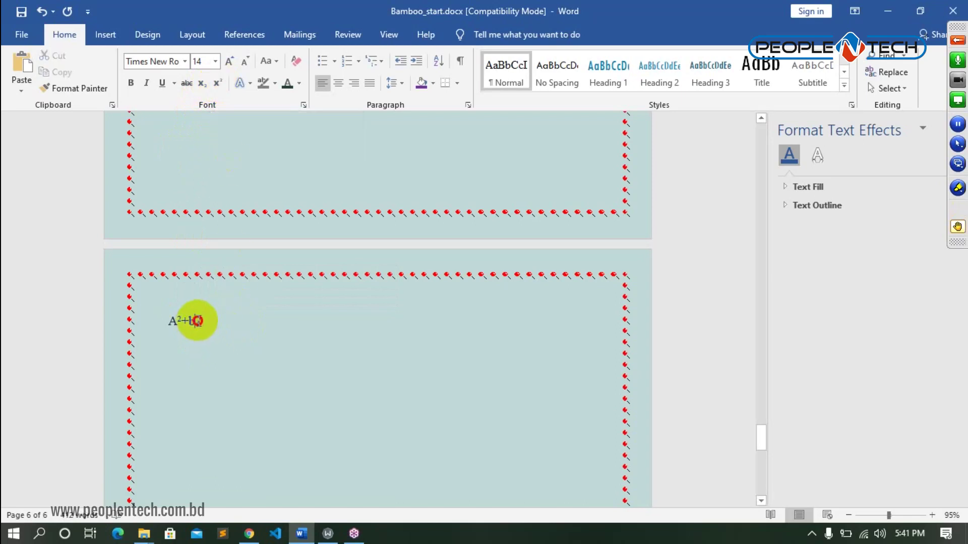
{"action": "key", "text": "Return"}
{"action": "left_click_drag", "start_coordinate": [195, 321], "coordinate": [202, 321]}
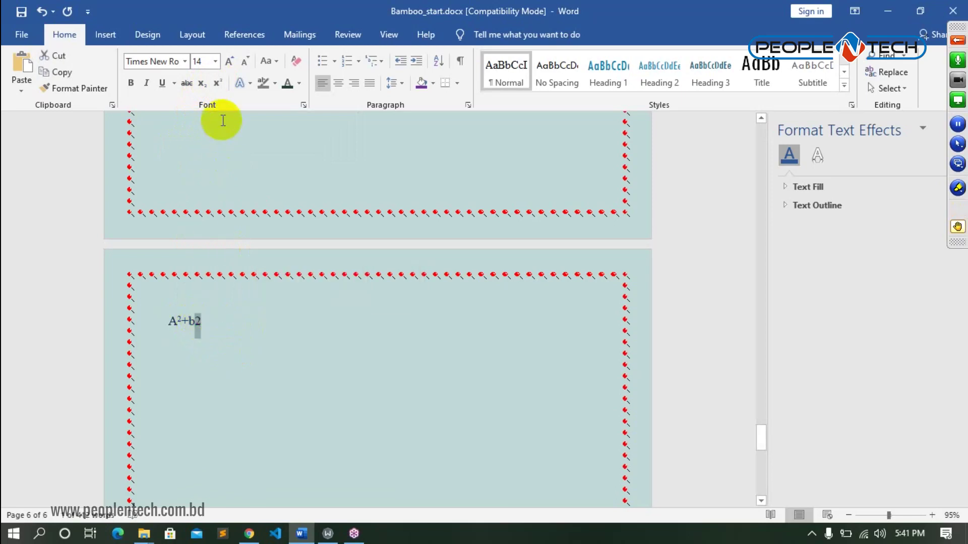
{"action": "left_click", "coordinate": [220, 83]}
- Type H2O and H2SO4 below and make their digits subscript: H₂O, H₂SO₄
{"action": "left_click", "coordinate": [219, 343]}
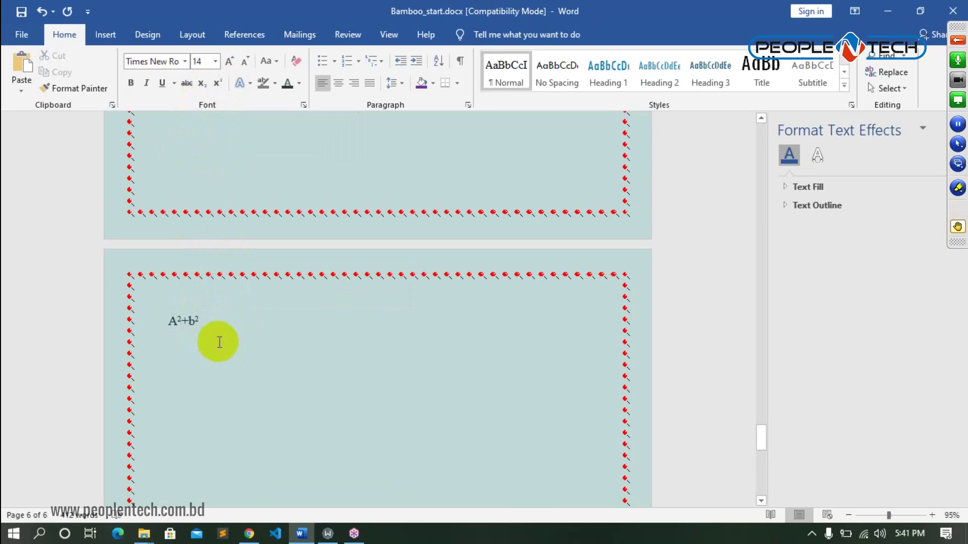
{"action": "type", "text": "H"}
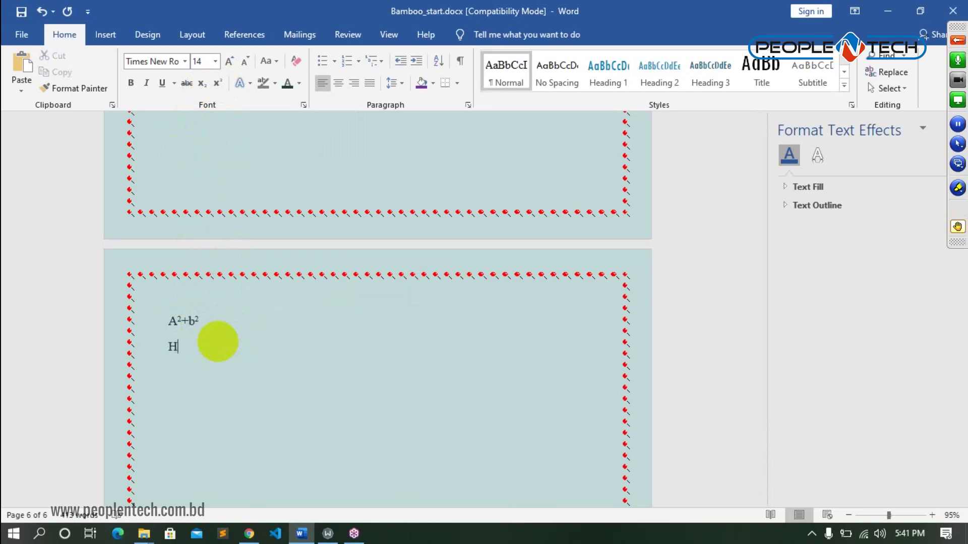
{"action": "type", "text": "2O "}
{"action": "type", "text": "H"}
{"action": "type", "text": "2SO4"}
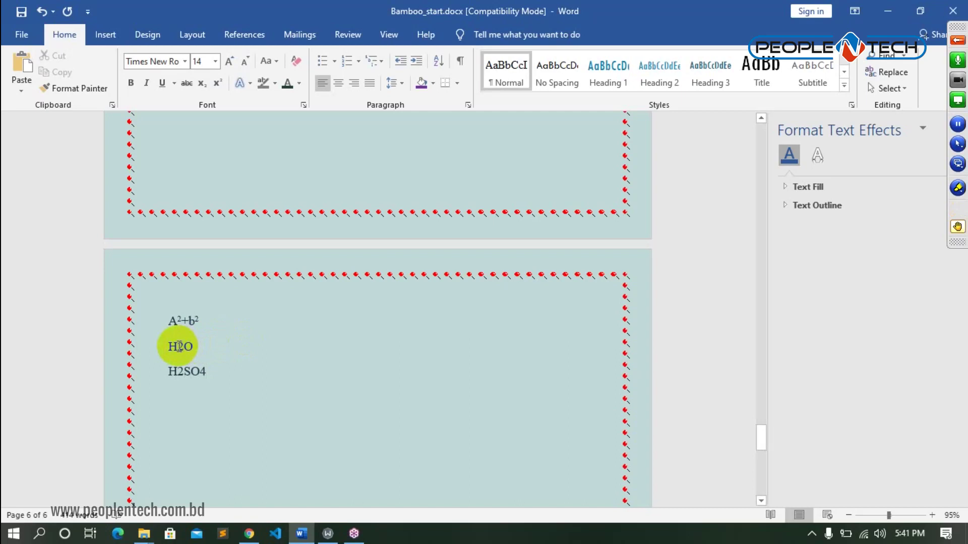
{"action": "left_click_drag", "start_coordinate": [178, 346], "coordinate": [183, 346]}
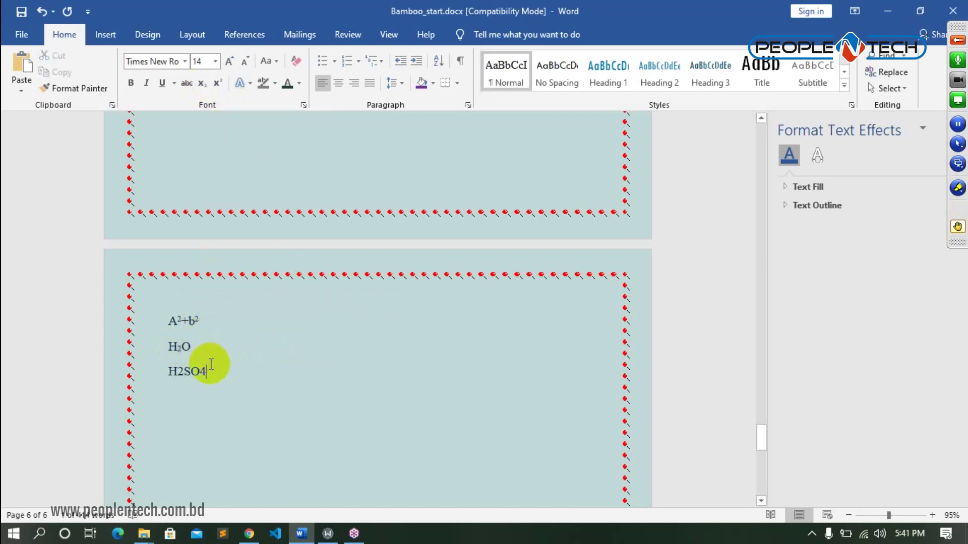
{"action": "left_click", "coordinate": [182, 374]}
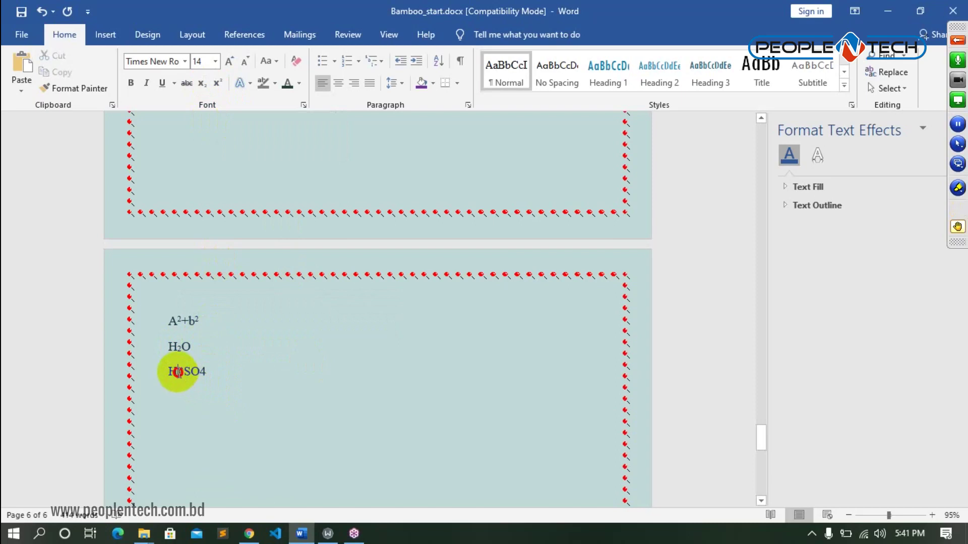
{"action": "left_click_drag", "start_coordinate": [177, 374], "coordinate": [184, 374]}
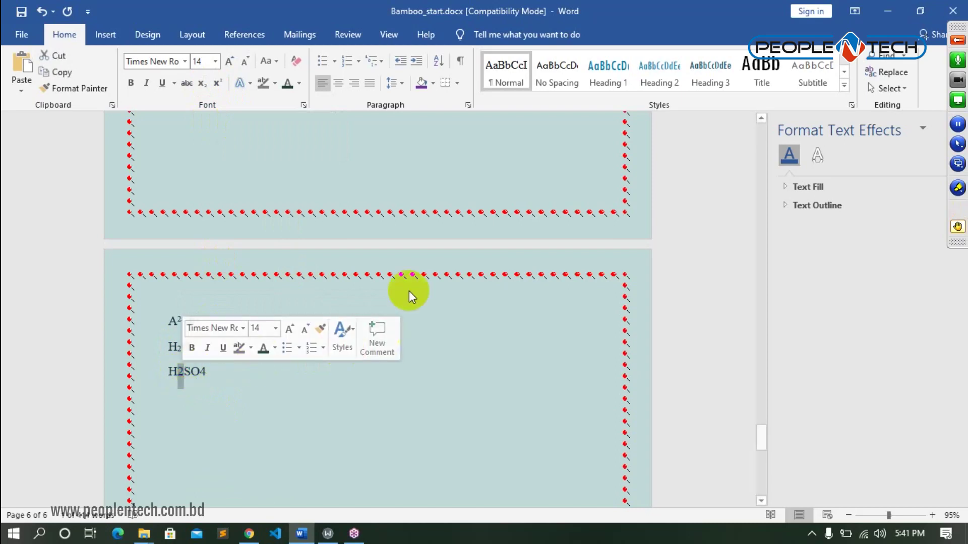
{"action": "left_click", "coordinate": [209, 84]}
{"action": "left_click", "coordinate": [265, 395]}
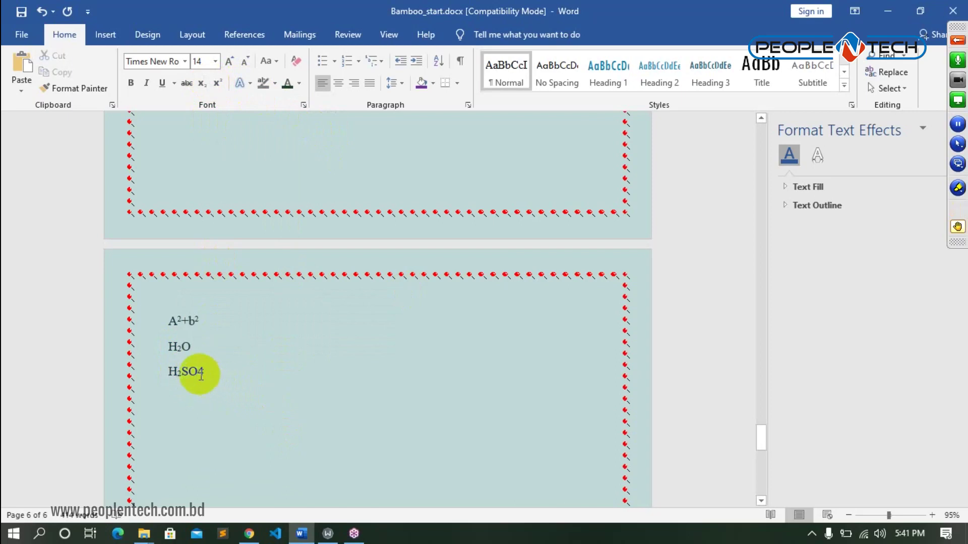
{"action": "mouse_move", "coordinate": [190, 371]}
{"action": "left_mouse_down"}
{"action": "mouse_move", "coordinate": [213, 371]}
{"action": "mouse_move", "coordinate": [198, 372]}
{"action": "left_mouse_up"}
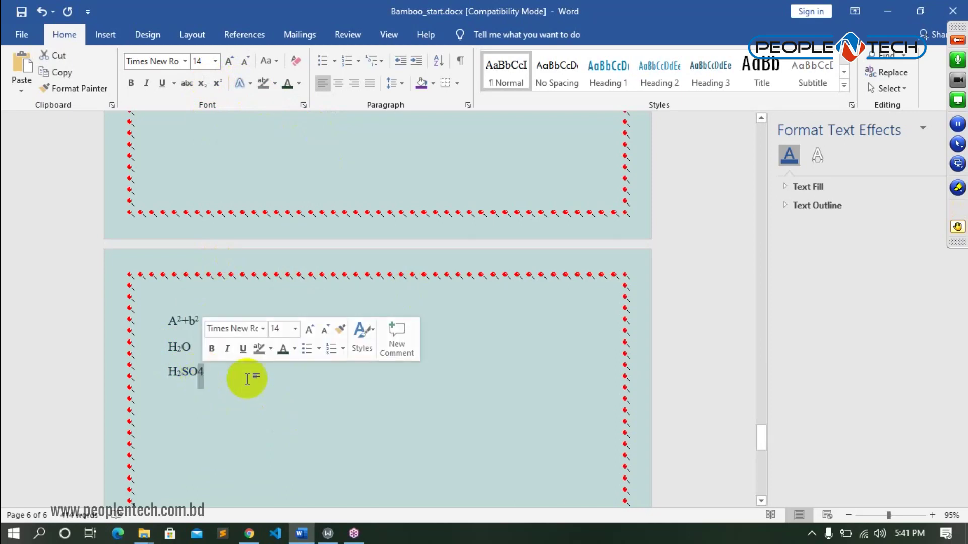
{"action": "left_click", "coordinate": [201, 83]}
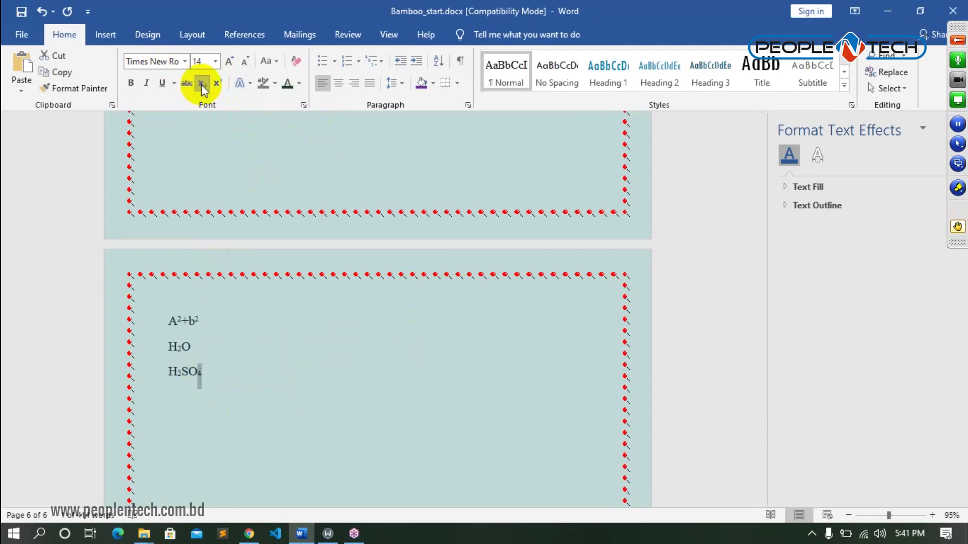
{"action": "left_click", "coordinate": [244, 417]}
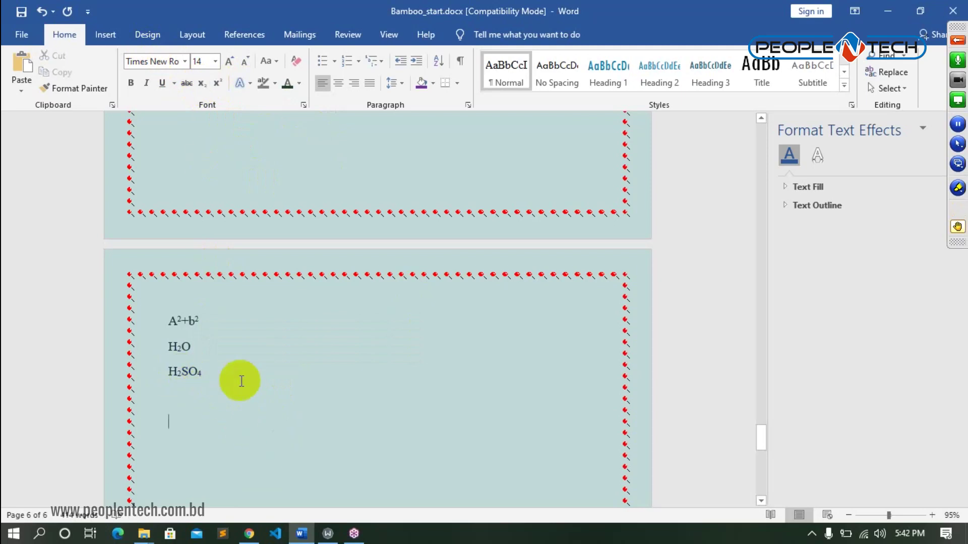
- Highlight A²+b², H₂O and H₂SO₄ to review the formatting
{"action": "left_click_drag", "start_coordinate": [166, 319], "coordinate": [221, 317]}
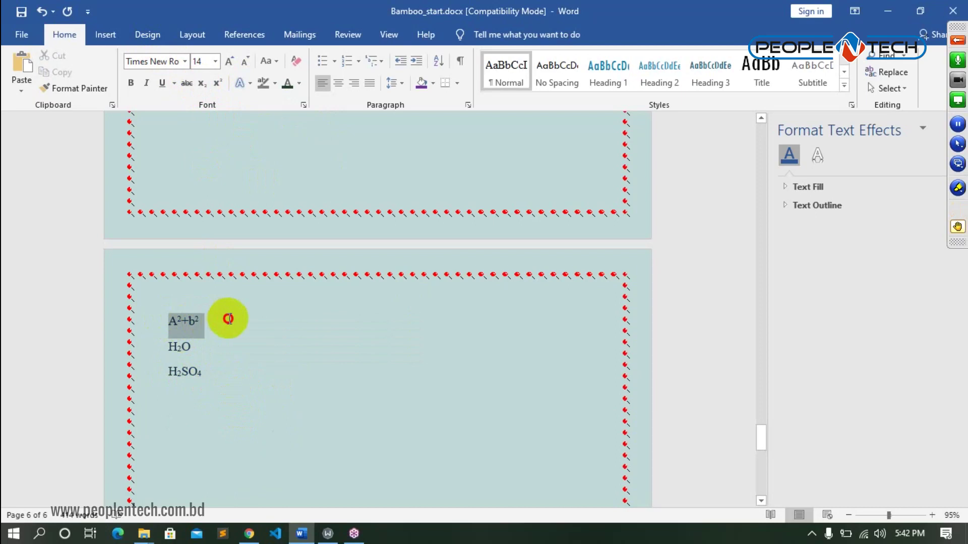
{"action": "left_click_drag", "start_coordinate": [170, 347], "coordinate": [231, 346]}
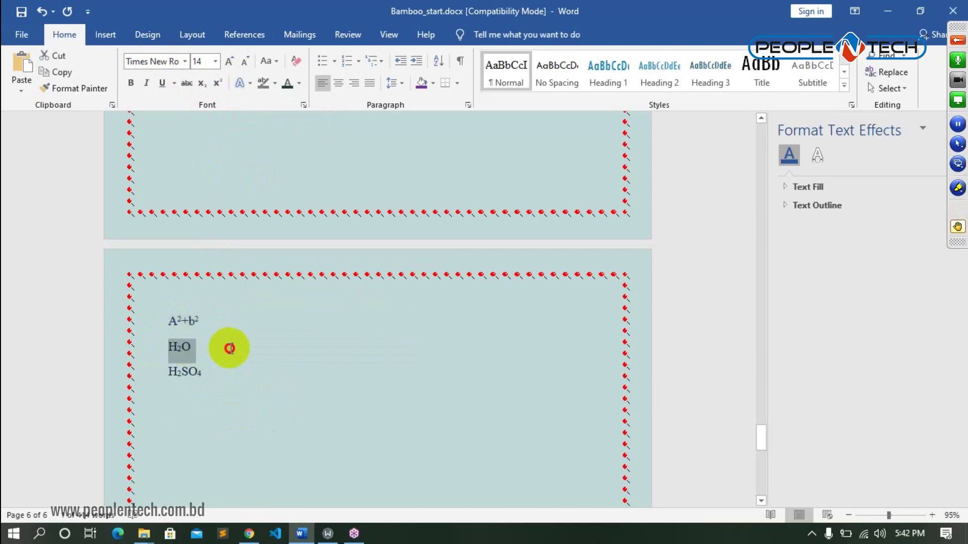
{"action": "left_click_drag", "start_coordinate": [161, 374], "coordinate": [228, 365]}
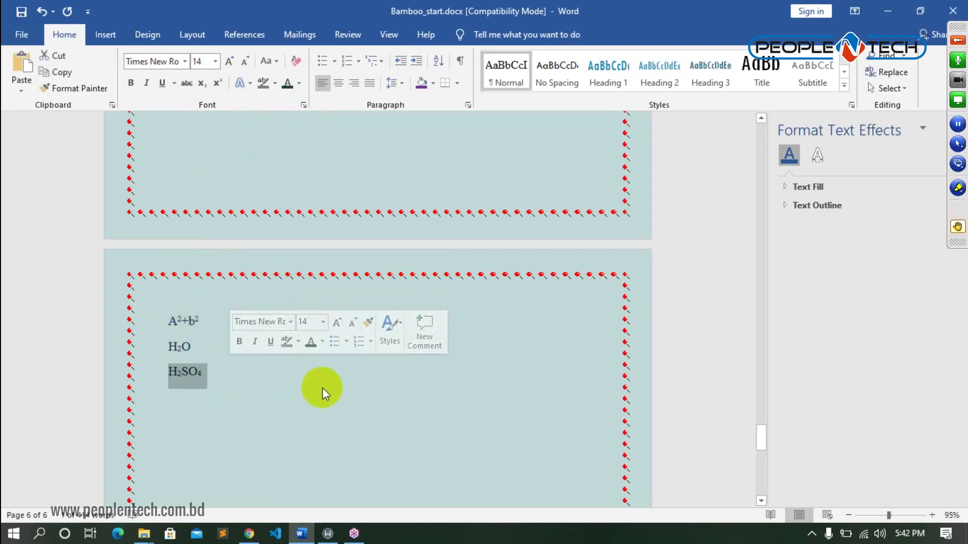
{"action": "left_click", "coordinate": [457, 396]}
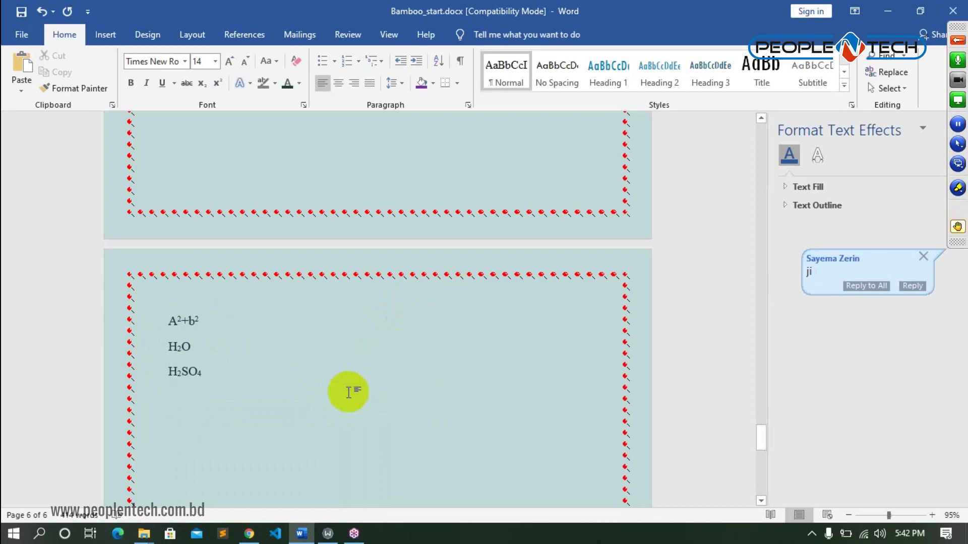
- Browse Insert > Symbol > More Symbols without inserting, then type the e-mail user name on a new line
{"action": "left_click", "coordinate": [108, 36]}
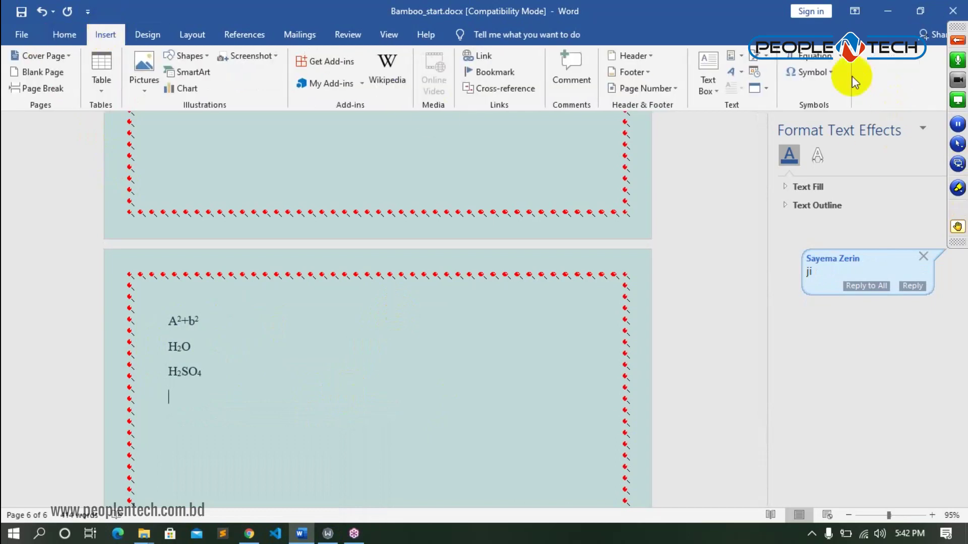
{"action": "left_click", "coordinate": [834, 72]}
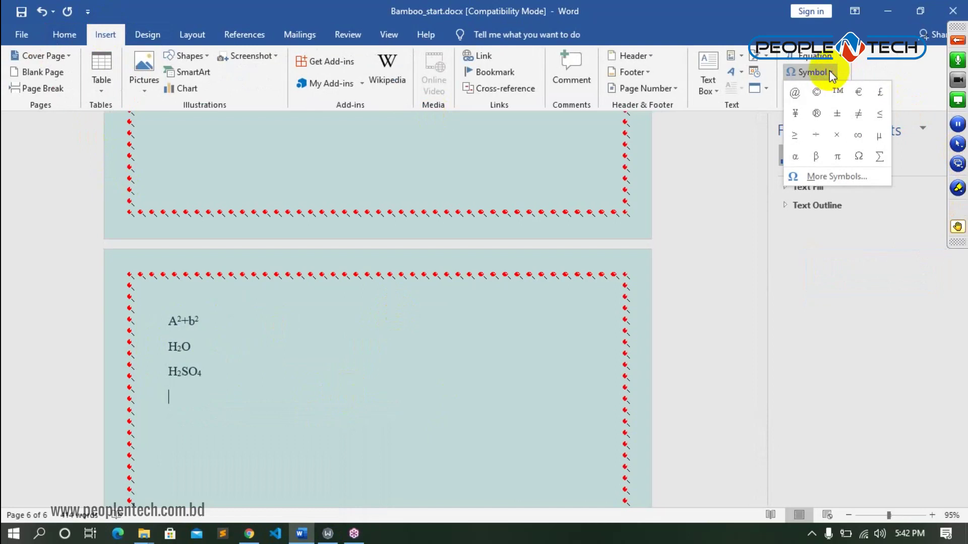
{"action": "left_click", "coordinate": [856, 177]}
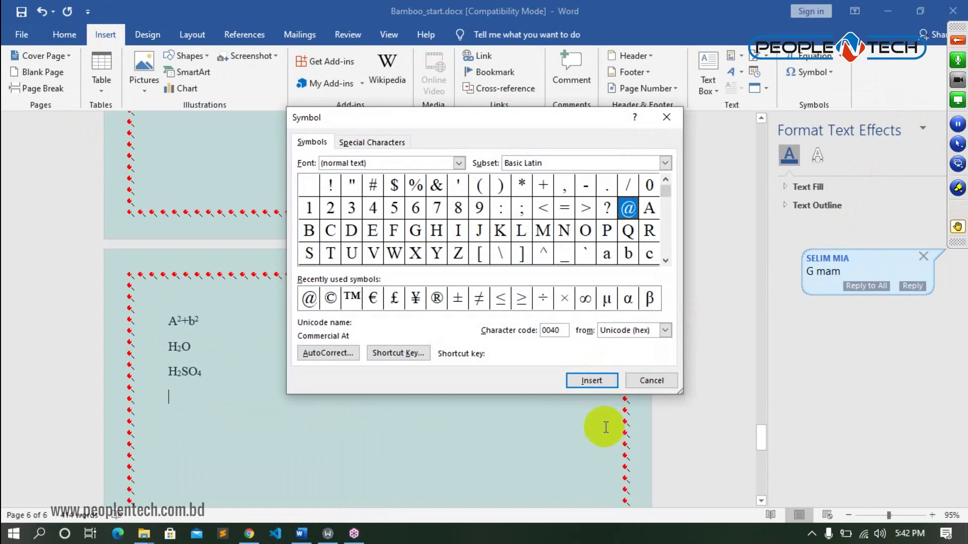
{"action": "left_click", "coordinate": [667, 117]}
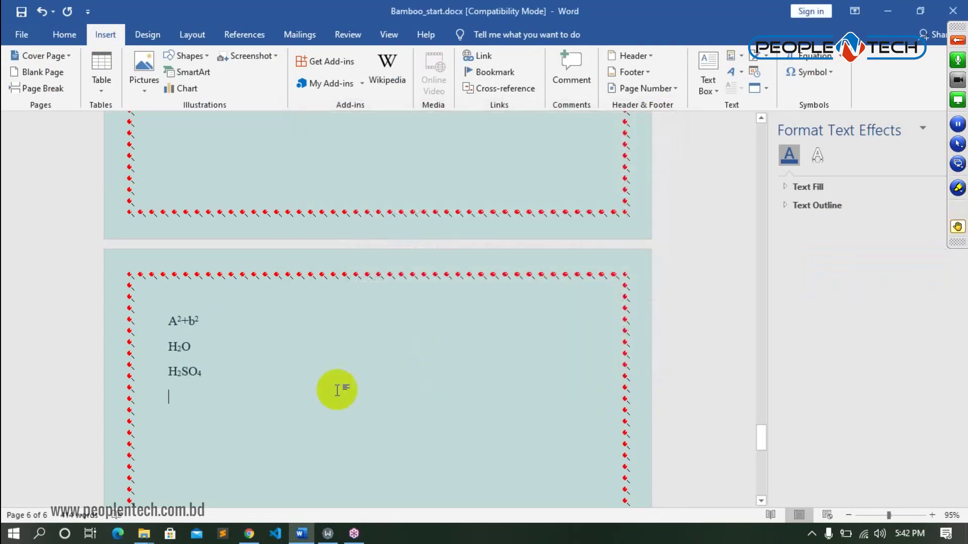
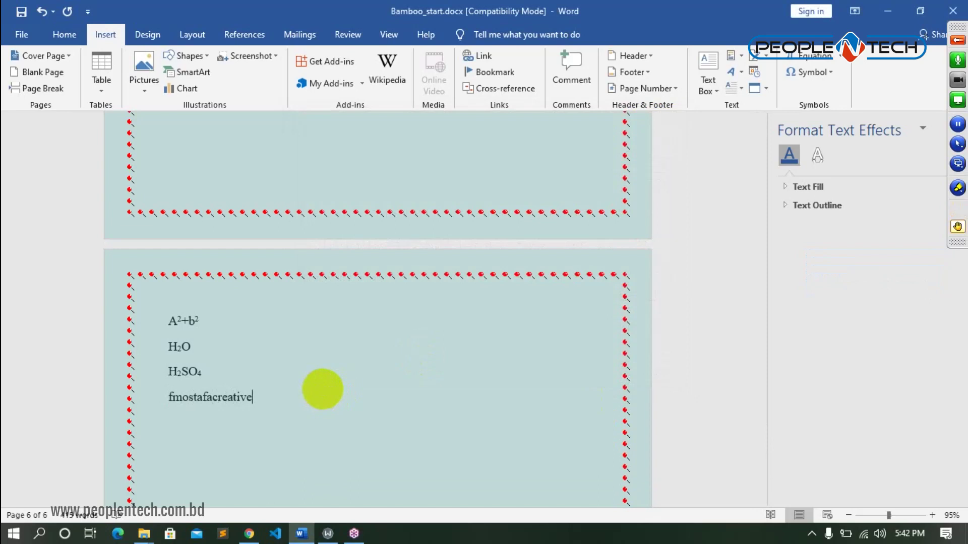
- Insert @ from More Symbols and add gmail.com so the address becomes a hyperlink
{"action": "left_click", "coordinate": [835, 73]}
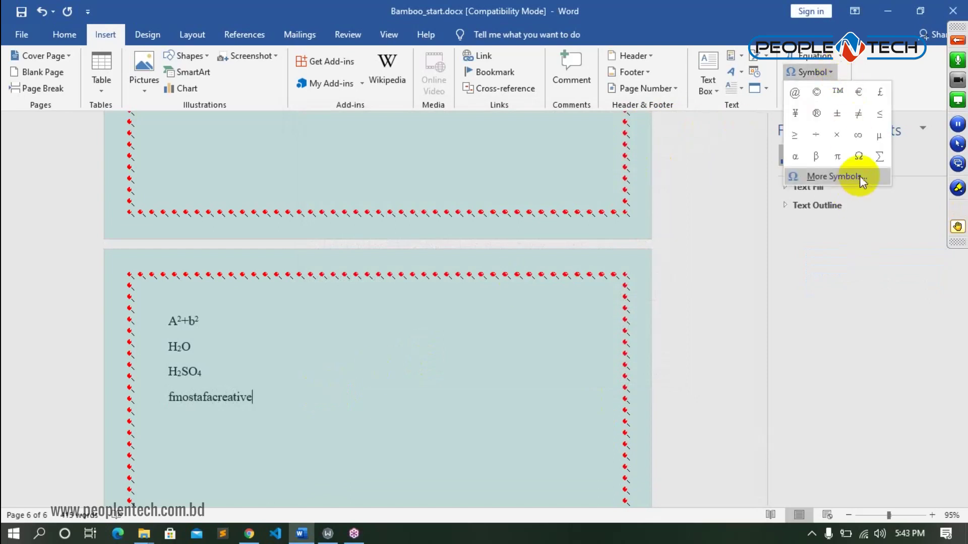
{"action": "left_click", "coordinate": [859, 177]}
{"action": "left_click", "coordinate": [586, 207]}
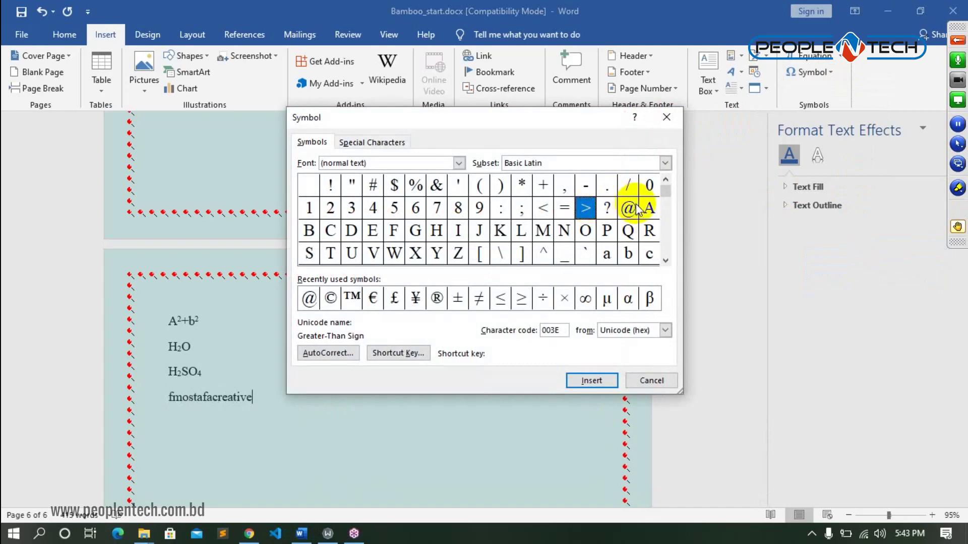
{"action": "left_click", "coordinate": [634, 208]}
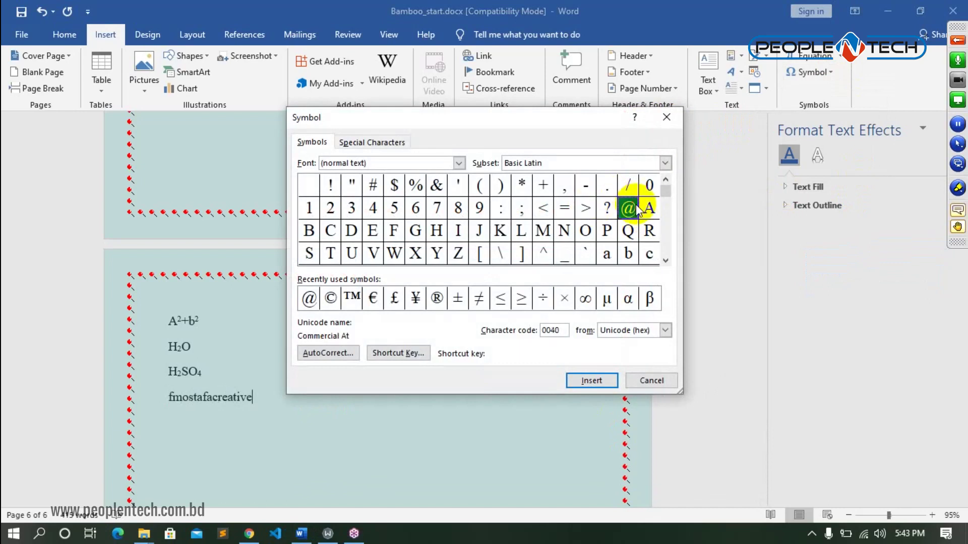
{"action": "left_click", "coordinate": [599, 384]}
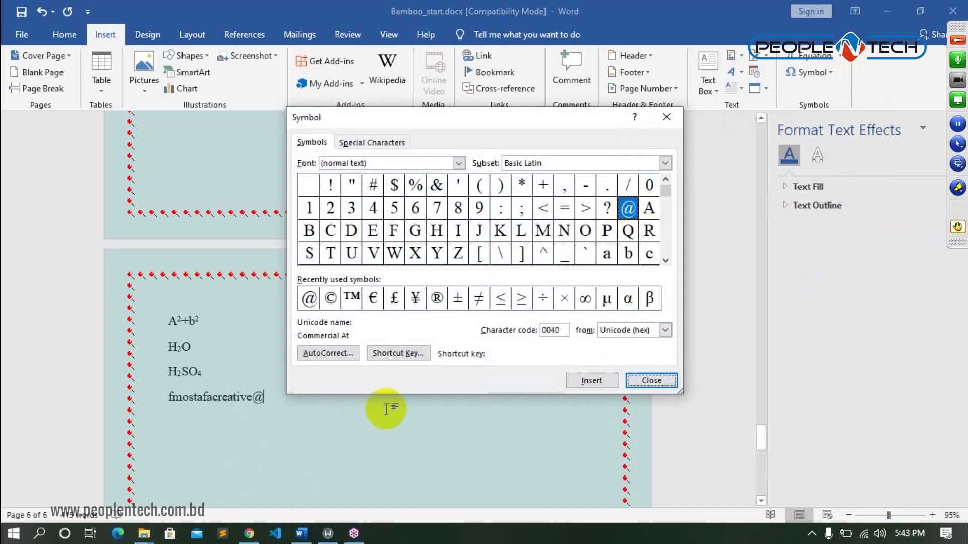
{"action": "left_click", "coordinate": [666, 117]}
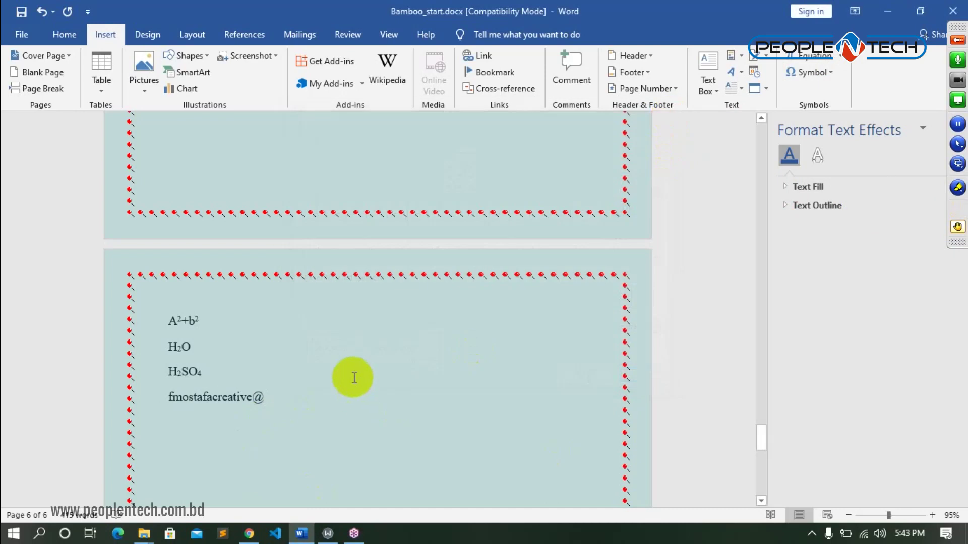
{"action": "type", "text": "gm"}
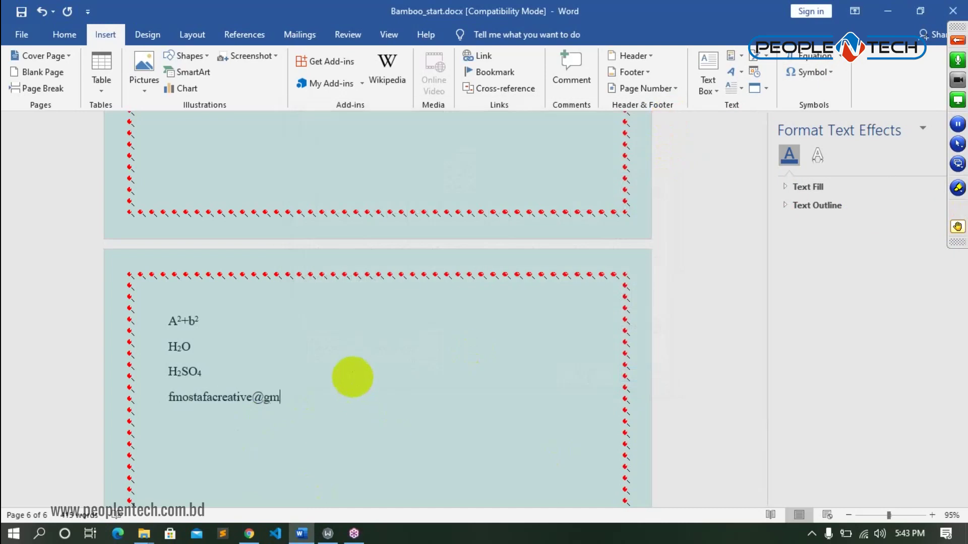
{"action": "type", "text": "ail.com"}
{"action": "key", "text": "Return"}
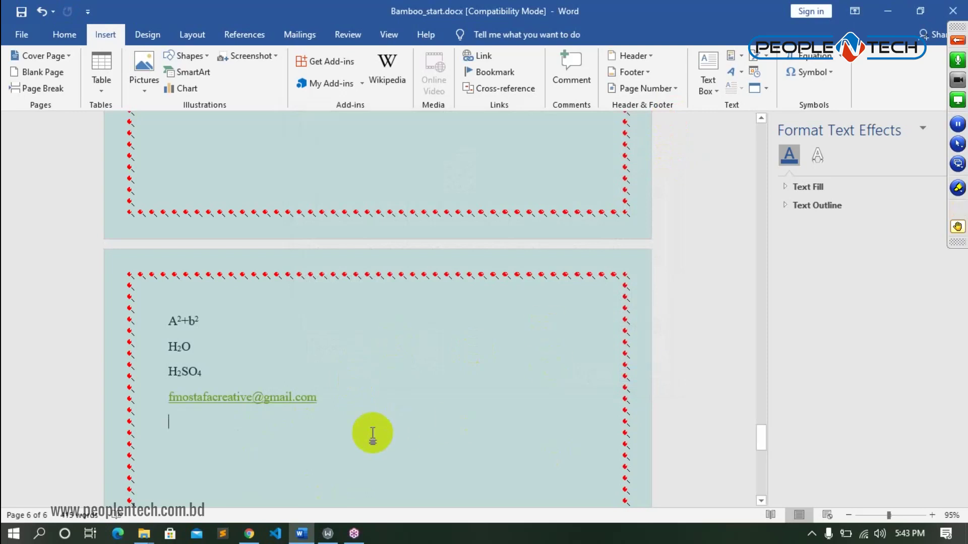
{"action": "scroll", "coordinate": [393, 341], "scroll_direction": "down", "scroll_amount": 2}
- Insert ™ and © from the symbol gallery on the empty line below the e-mail, then select them
{"action": "left_click", "coordinate": [252, 333]}
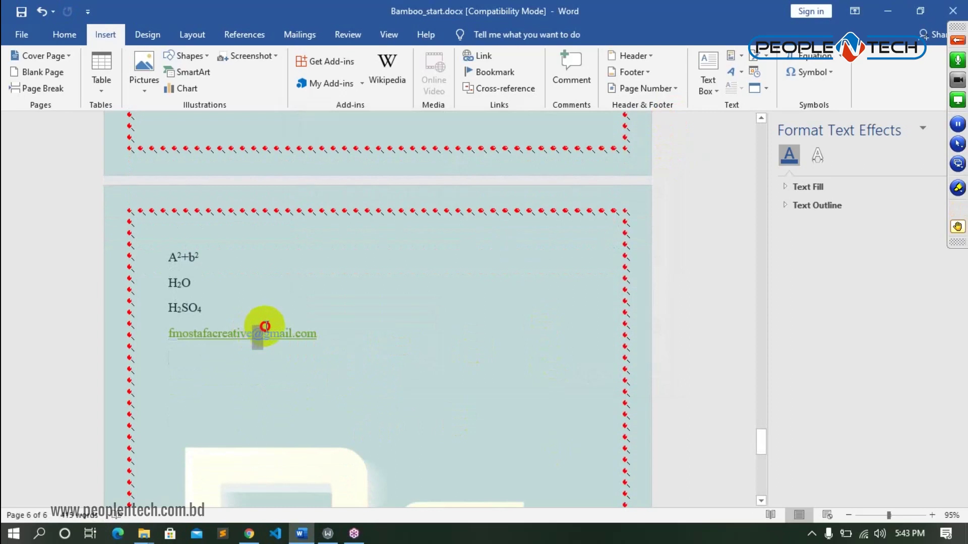
{"action": "left_click", "coordinate": [373, 391]}
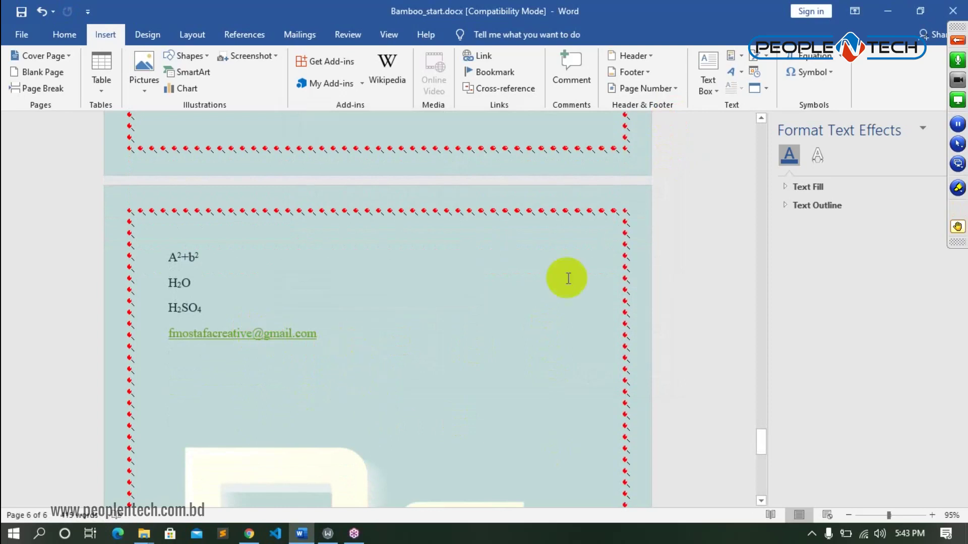
{"action": "left_click", "coordinate": [831, 72]}
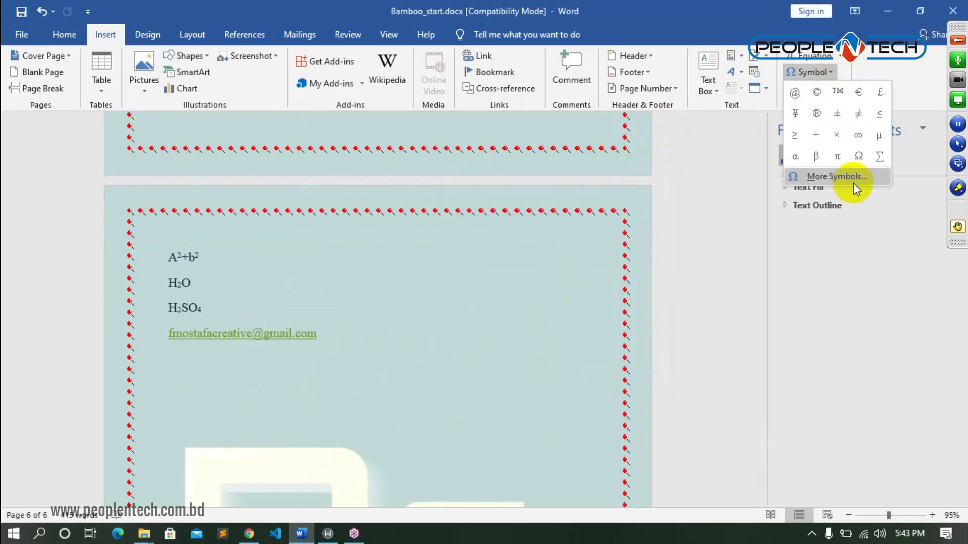
{"action": "left_click", "coordinate": [838, 90]}
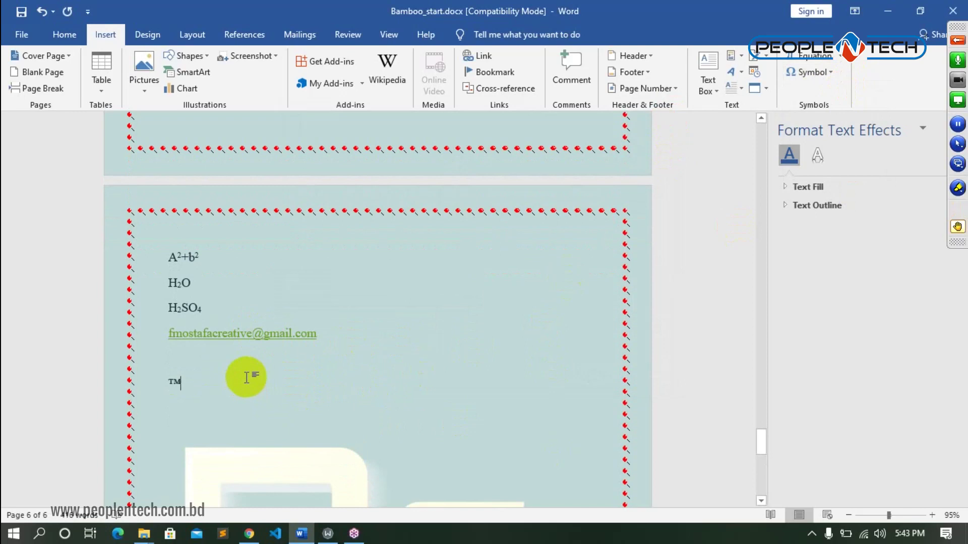
{"action": "left_click", "coordinate": [836, 72]}
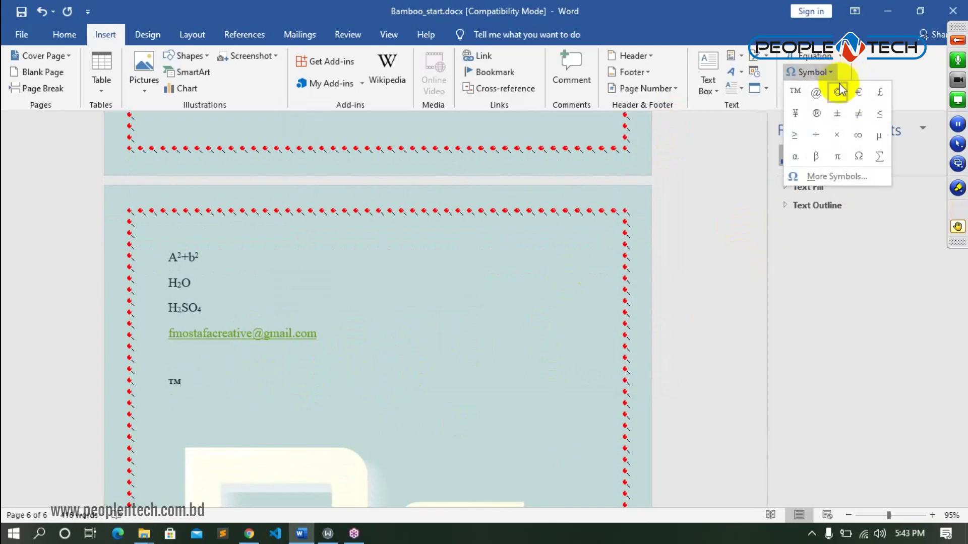
{"action": "left_click", "coordinate": [838, 93]}
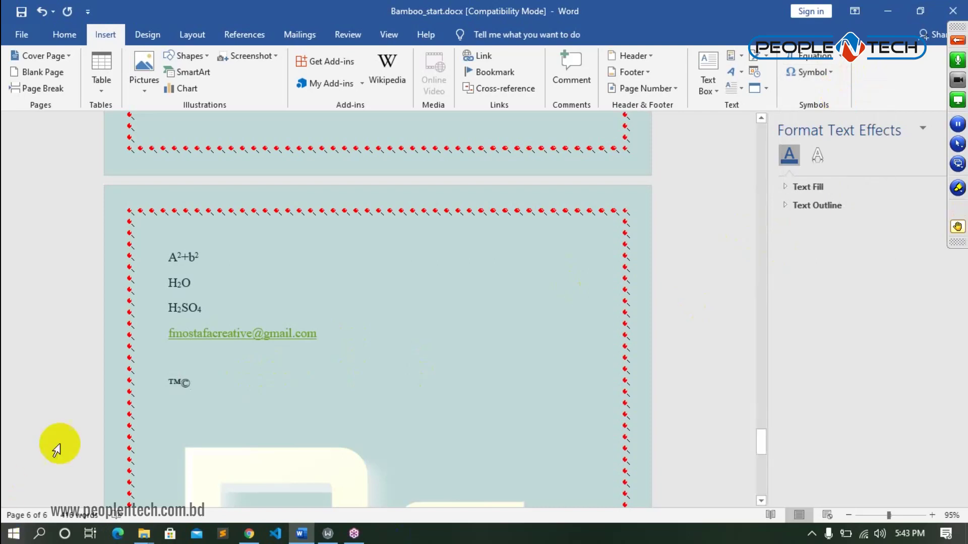
{"action": "left_click_drag", "start_coordinate": [208, 397], "coordinate": [146, 372]}
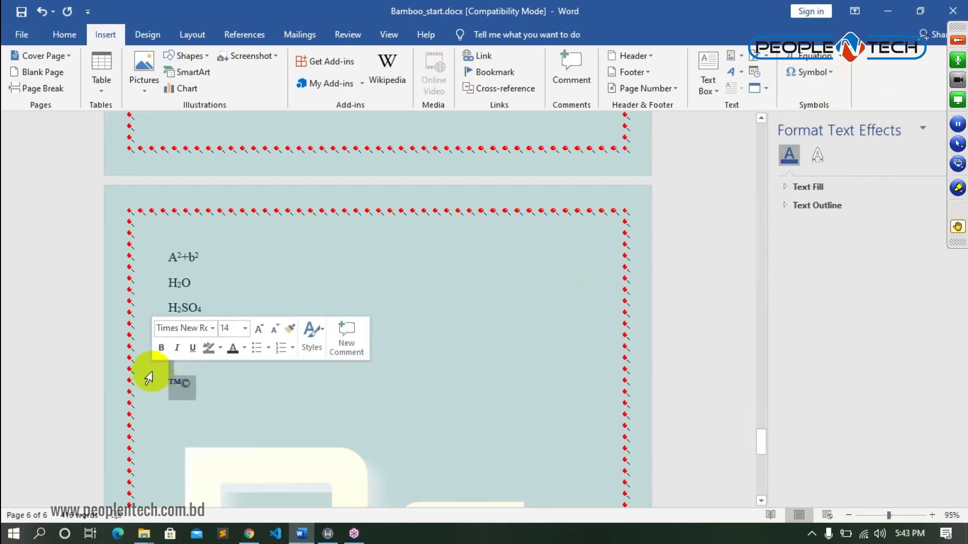
- Replace the selected ™© symbols with the Ƶ (Z with hook) character from More Symbols
{"action": "left_click", "coordinate": [827, 72]}
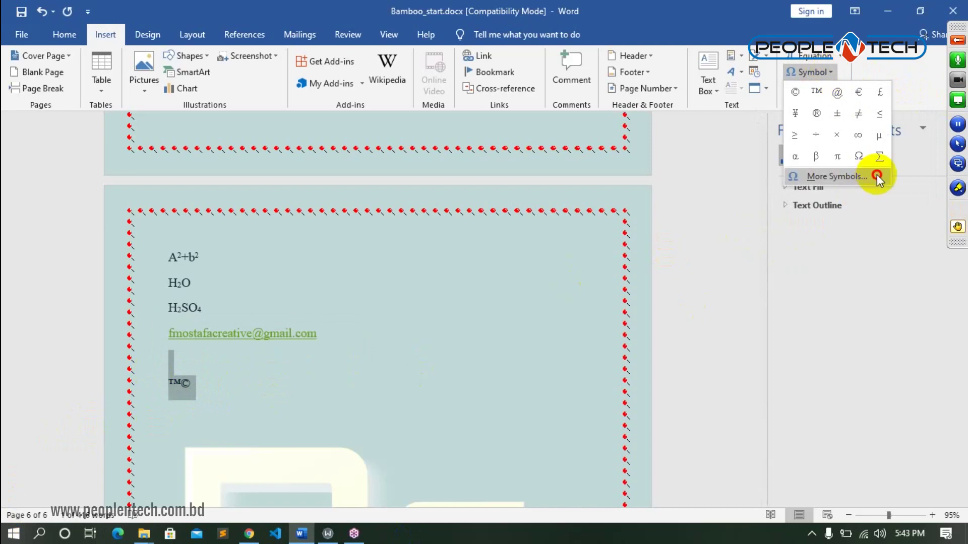
{"action": "left_click", "coordinate": [876, 176]}
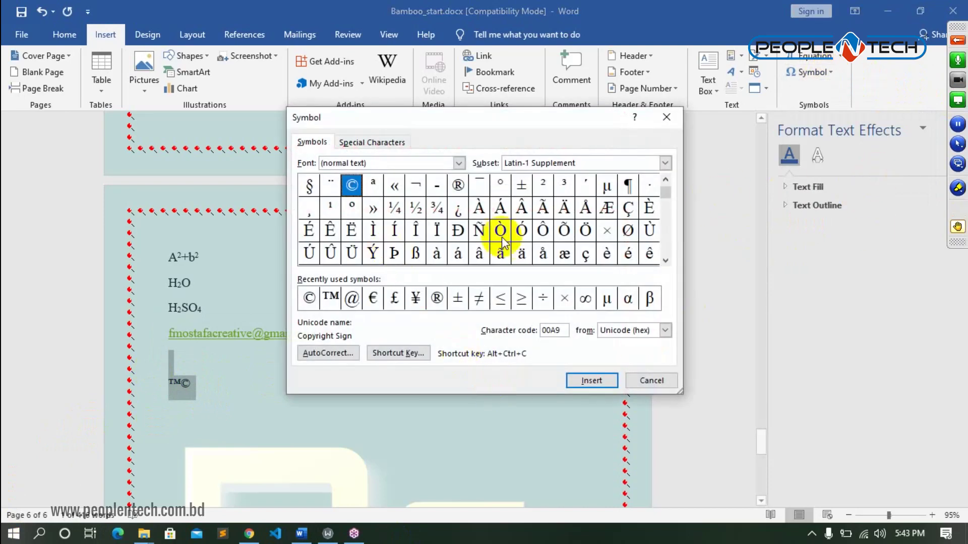
{"action": "left_click_drag", "start_coordinate": [665, 262], "coordinate": [666, 262]}
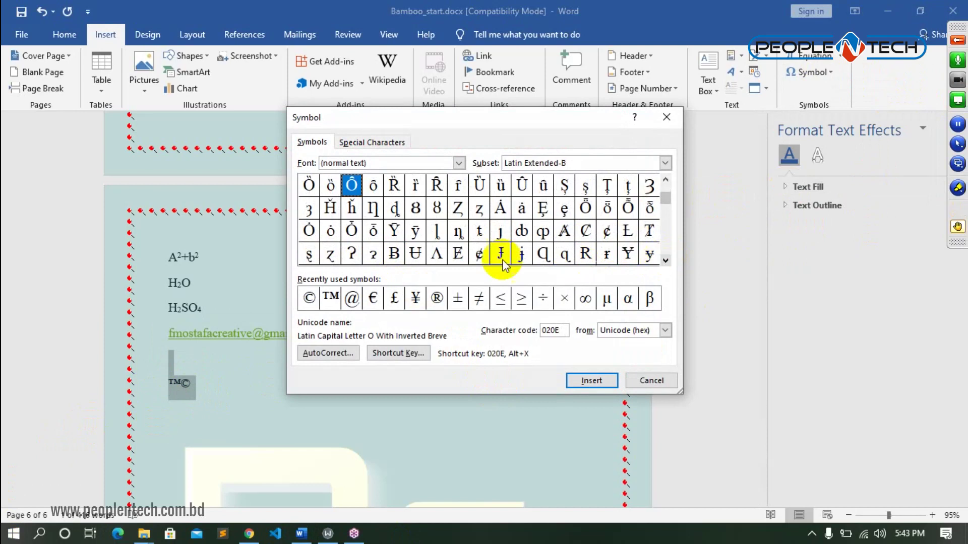
{"action": "left_click", "coordinate": [457, 210]}
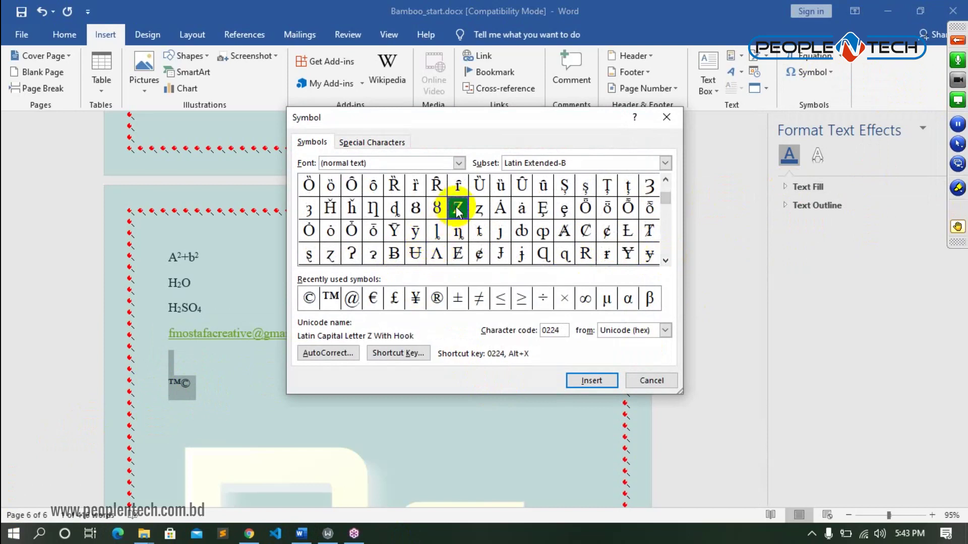
{"action": "left_click", "coordinate": [590, 381]}
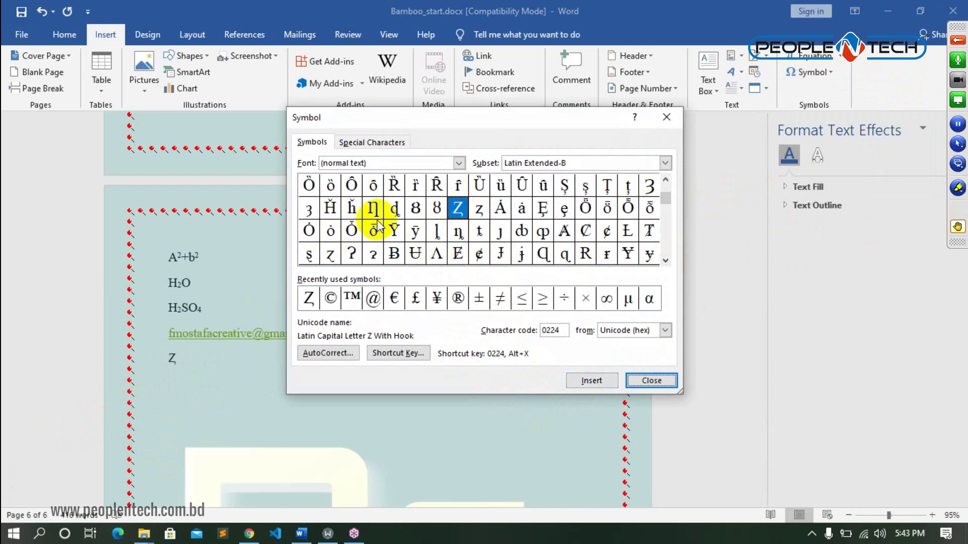
- Browse the Font list, set Subset to Basic Latin, close the dialog and delete the Ƶ
{"action": "left_click", "coordinate": [459, 163]}
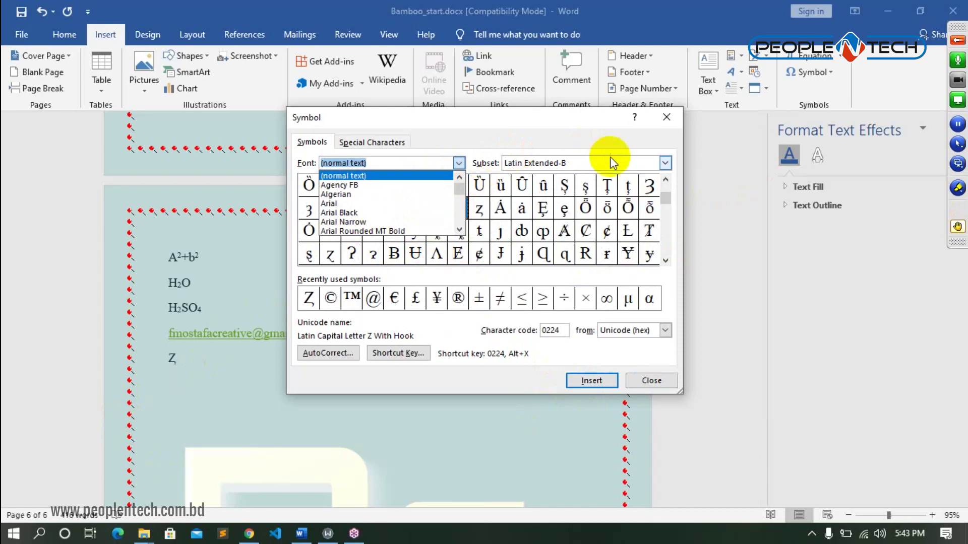
{"action": "left_click", "coordinate": [664, 162]}
{"action": "left_click", "coordinate": [666, 163]}
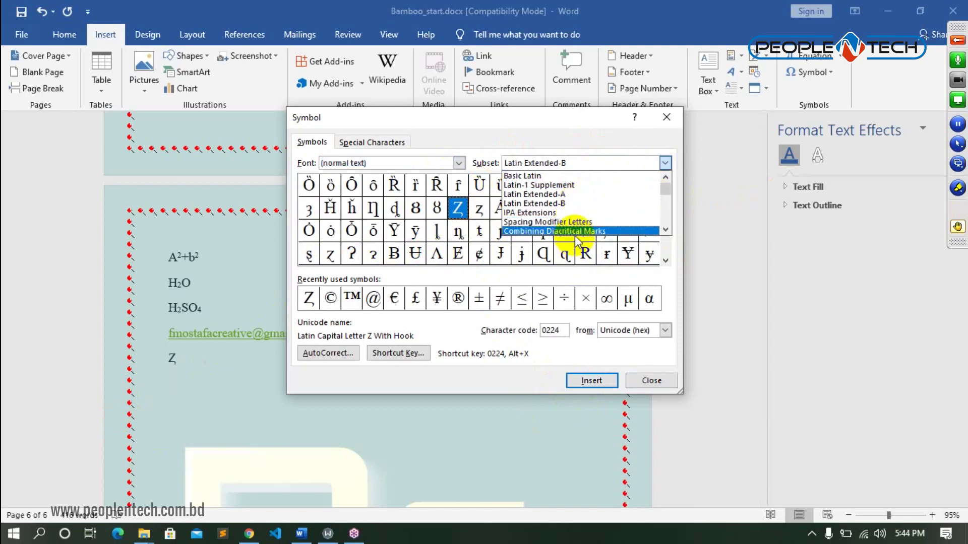
{"action": "left_click", "coordinate": [543, 175]}
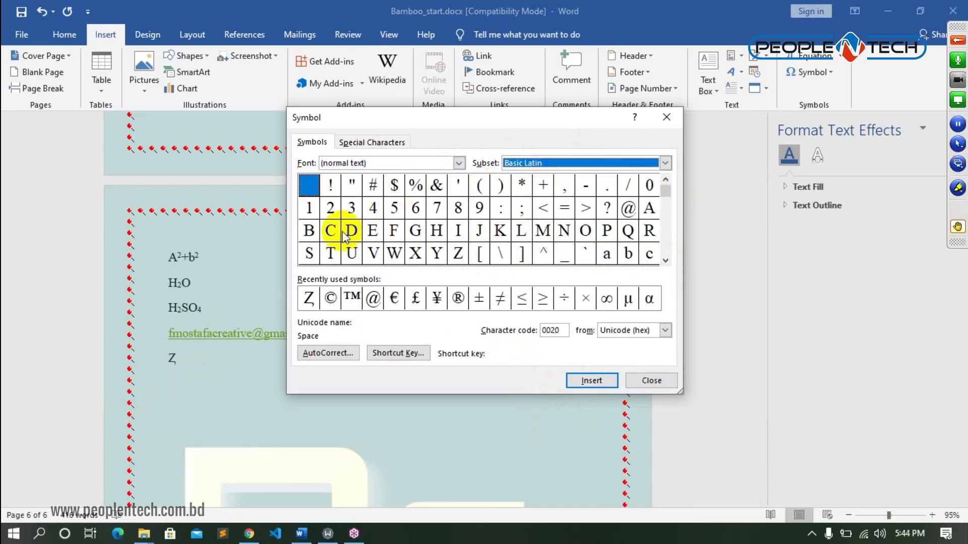
{"action": "left_click", "coordinate": [667, 118]}
{"action": "key", "text": "BackSpace"}
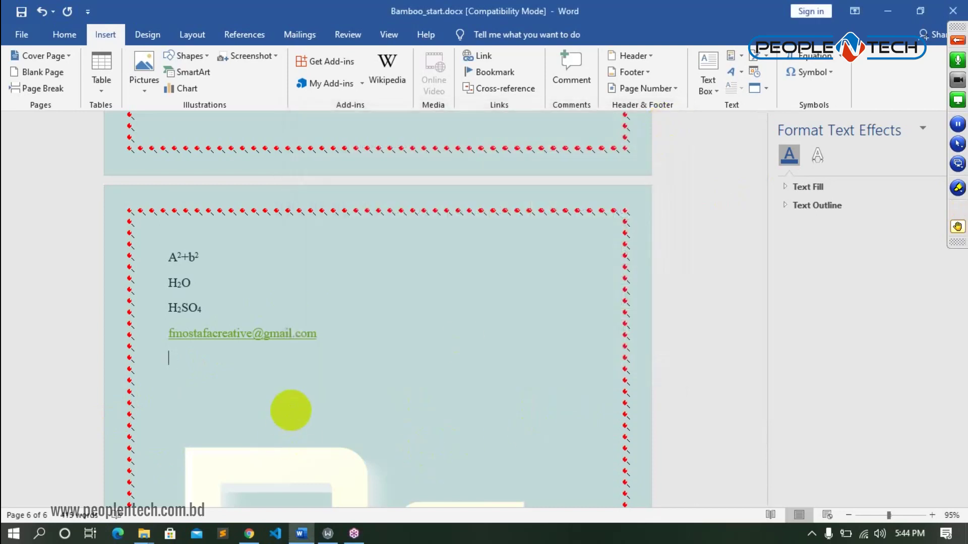
- Insert a capital A from the Basic Latin subset below the e-mail and start a new line
{"action": "left_click", "coordinate": [831, 72]}
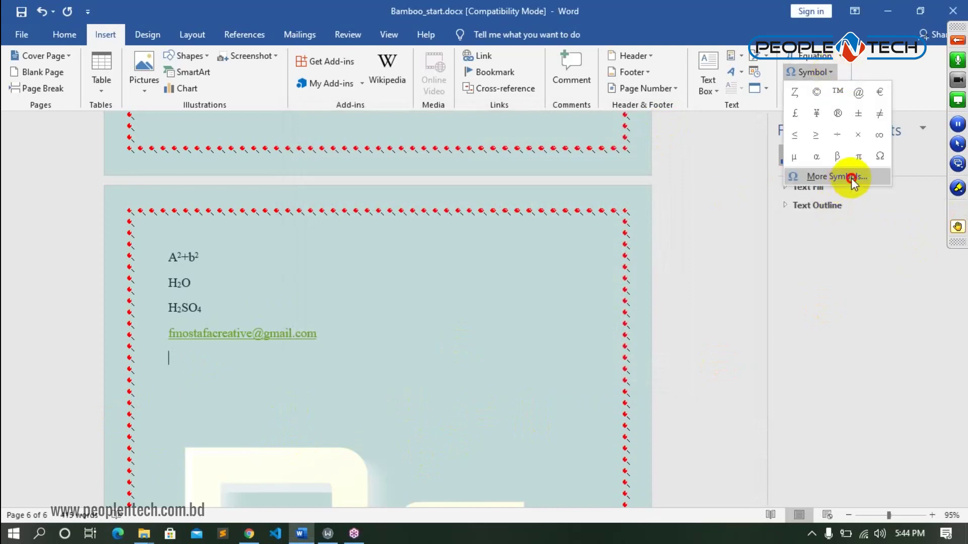
{"action": "left_click", "coordinate": [850, 177]}
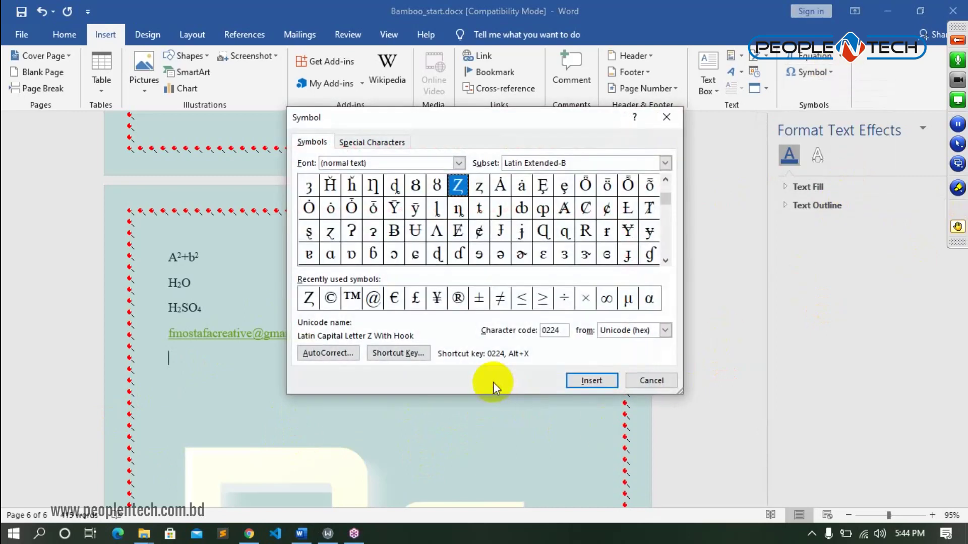
{"action": "left_click", "coordinate": [666, 163]}
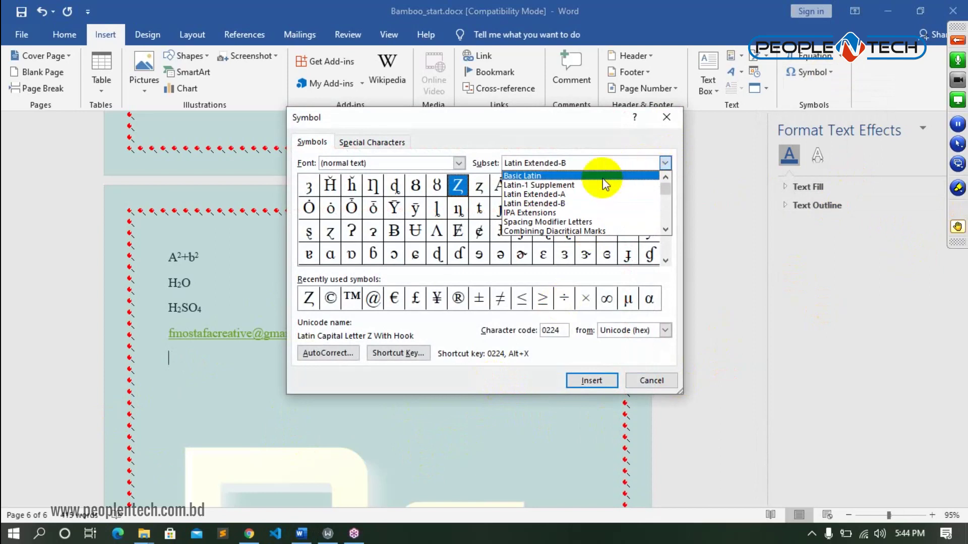
{"action": "left_click", "coordinate": [585, 177]}
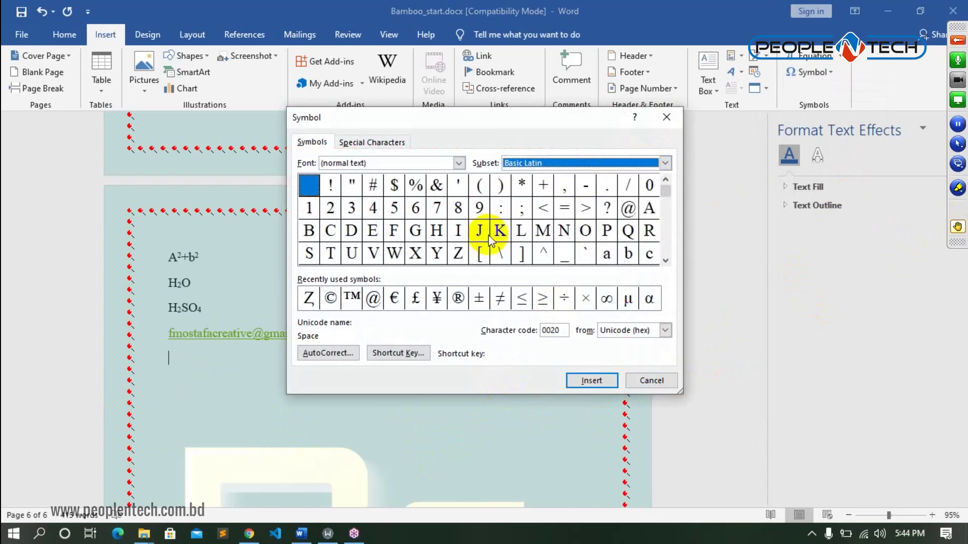
{"action": "left_click", "coordinate": [650, 208]}
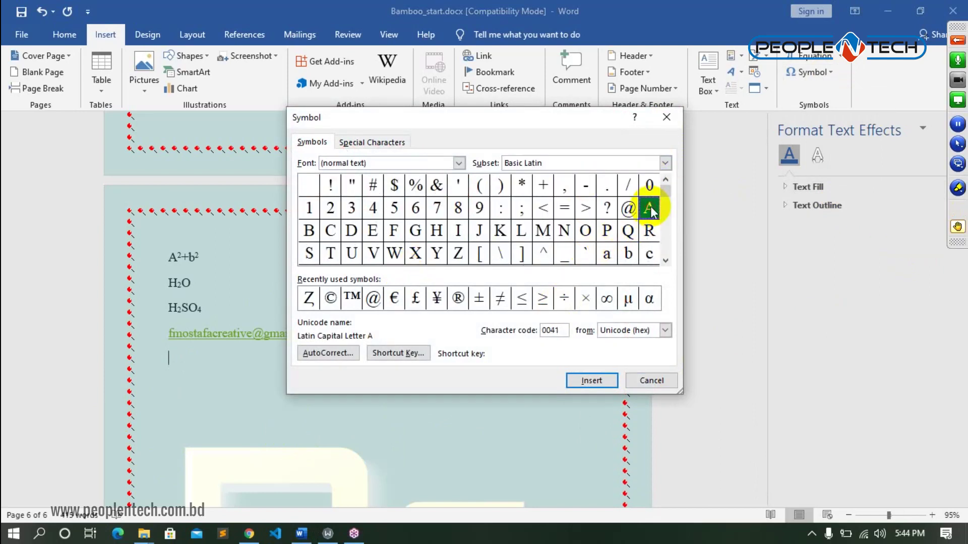
{"action": "left_click", "coordinate": [594, 381]}
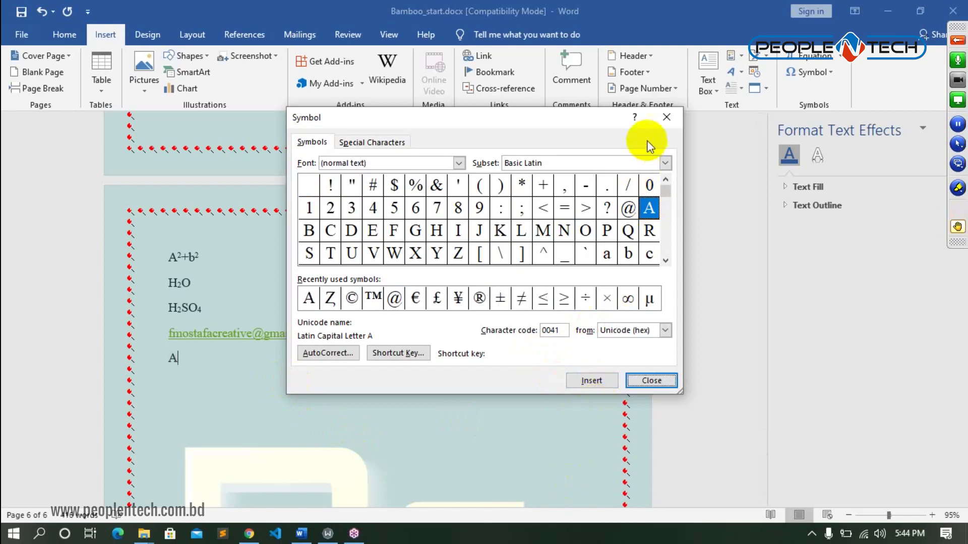
{"action": "left_click", "coordinate": [669, 119]}
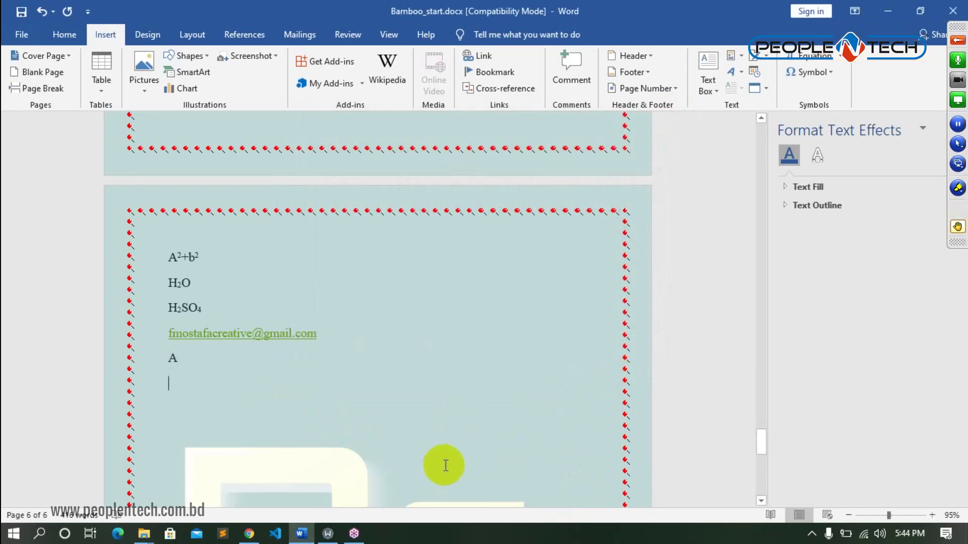
{"action": "key", "text": "Return"}
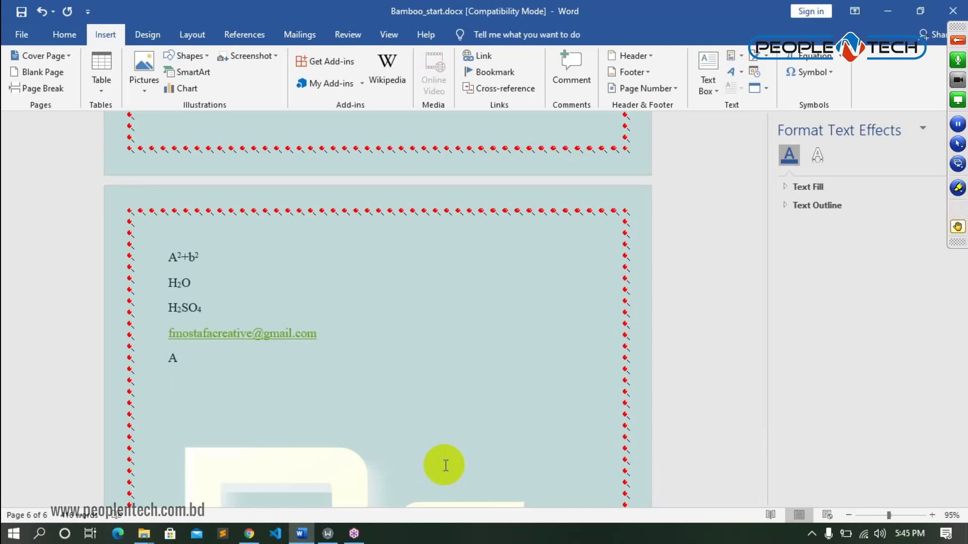
- Delete the letter A and its empty line with Backspace
{"action": "key", "text": "BackSpace"}
{"action": "key", "text": "BackSpace"}
- Insert the Area of Circle equation, try a fraction on r², then undo and delete the equation
{"action": "left_click", "coordinate": [841, 55]}
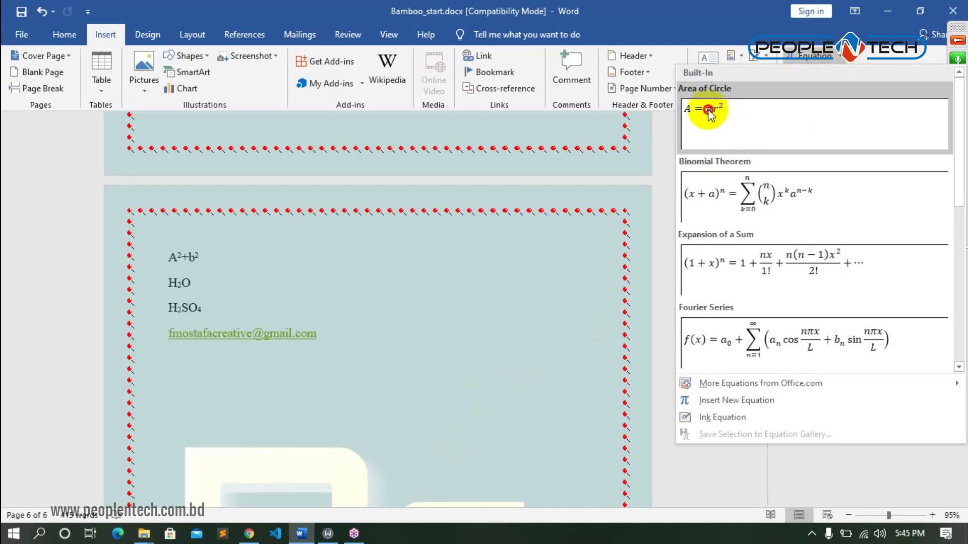
{"action": "left_click", "coordinate": [709, 115]}
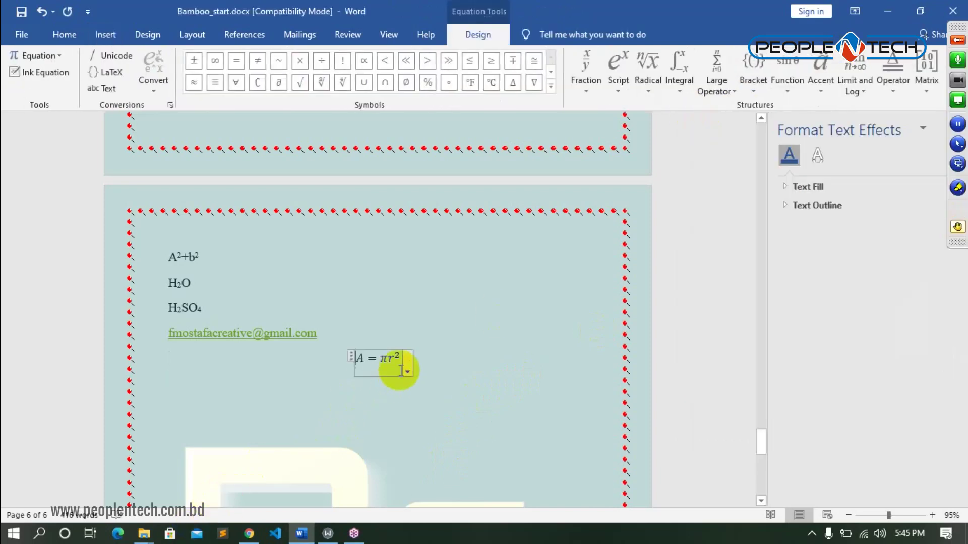
{"action": "left_click_drag", "start_coordinate": [400, 357], "coordinate": [389, 356]}
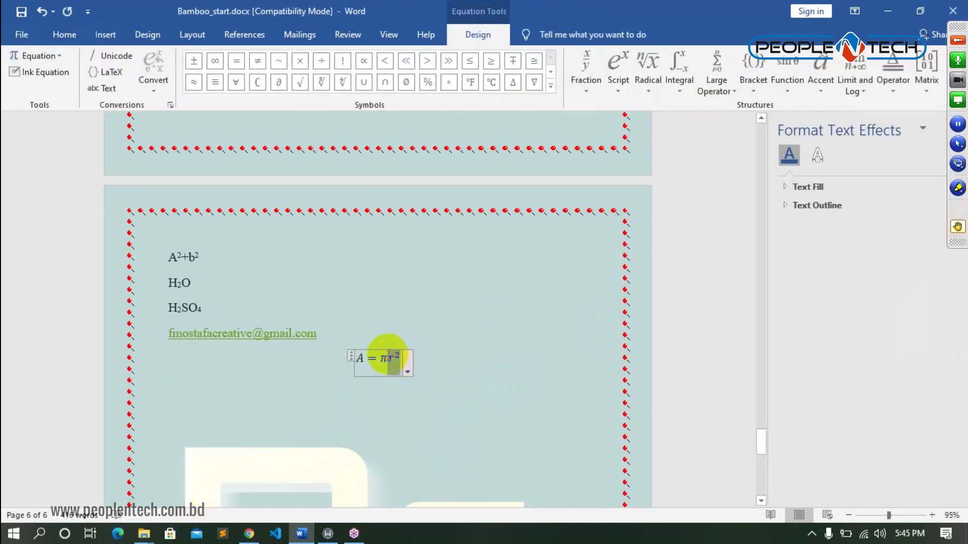
{"action": "left_click", "coordinate": [602, 83]}
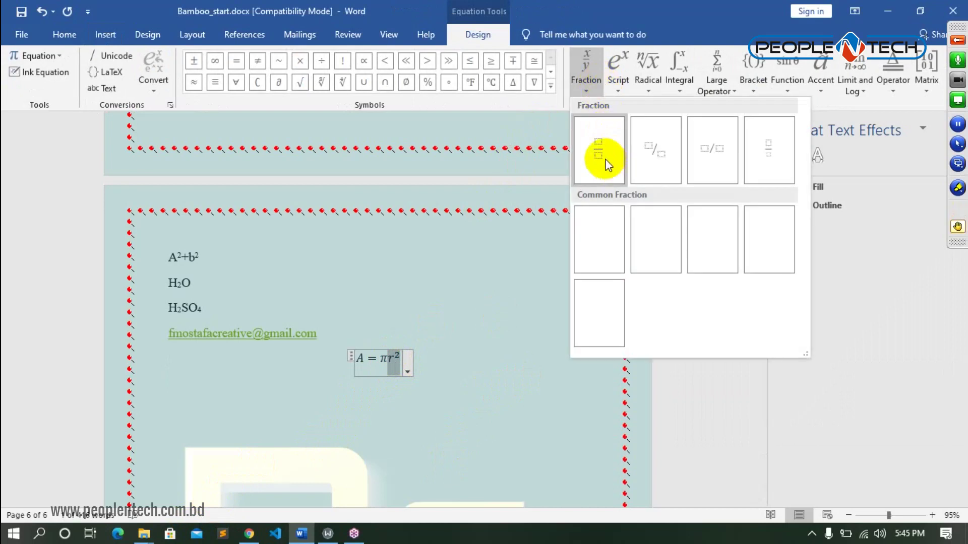
{"action": "left_click", "coordinate": [605, 158]}
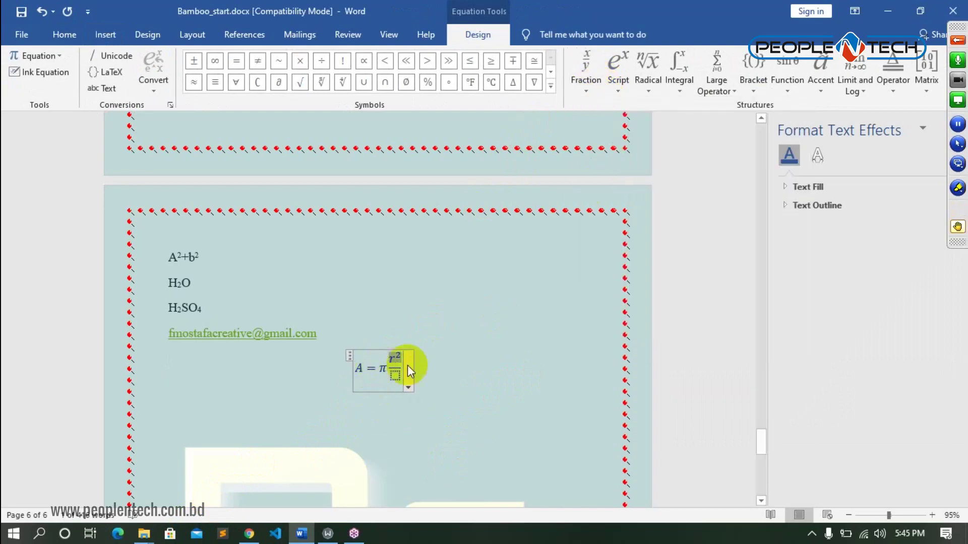
{"action": "key", "text": "ctrl+z"}
{"action": "key", "text": "ctrl+z"}
{"action": "key", "text": "ctrl+z"}
{"action": "key", "text": "ctrl+z"}
{"action": "key", "text": "BackSpace"}
{"action": "key", "text": "BackSpace"}
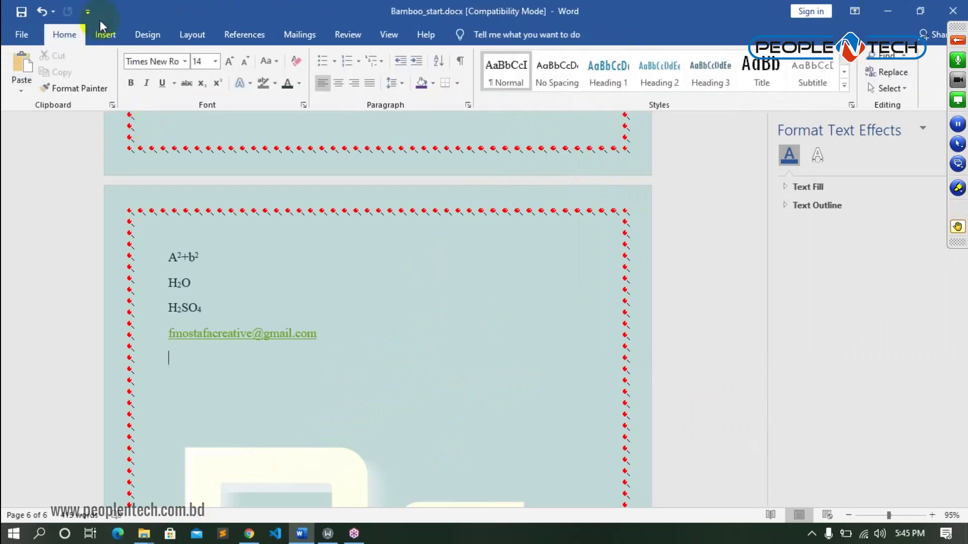
{"action": "left_click", "coordinate": [106, 34]}
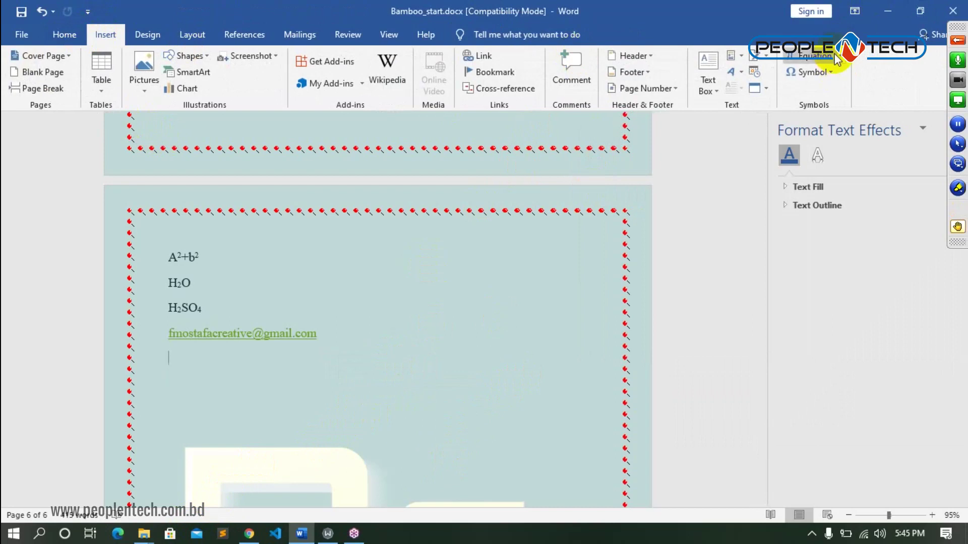
- Insert the Area of Circle equation, clear its contents and replace them with an empty stacked fraction
{"action": "left_click", "coordinate": [839, 55]}
{"action": "left_click", "coordinate": [731, 137]}
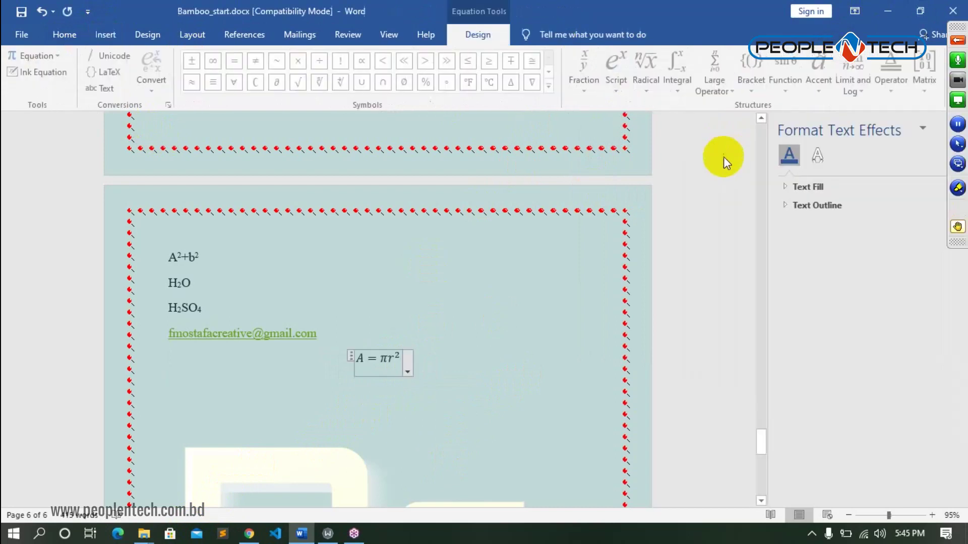
{"action": "left_click", "coordinate": [395, 358]}
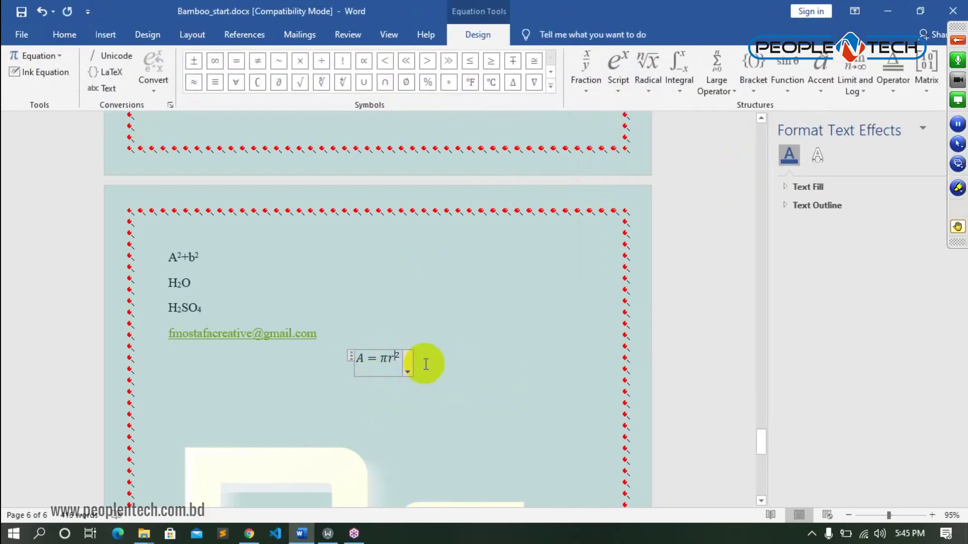
{"action": "key", "text": "BackSpace"}
{"action": "key", "text": "BackSpace"}
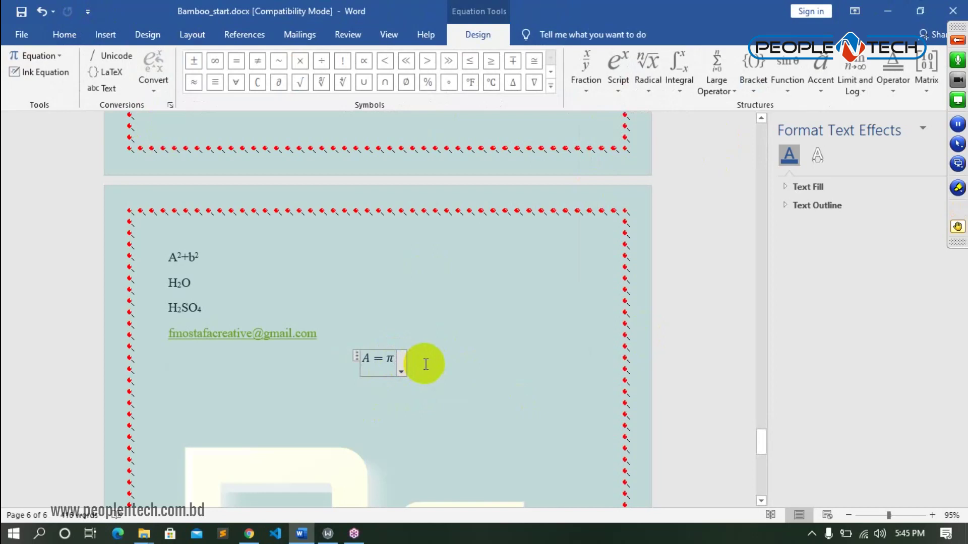
{"action": "key", "text": "BackSpace"}
{"action": "key", "text": "BackSpace"}
{"action": "key", "text": "BackSpace"}
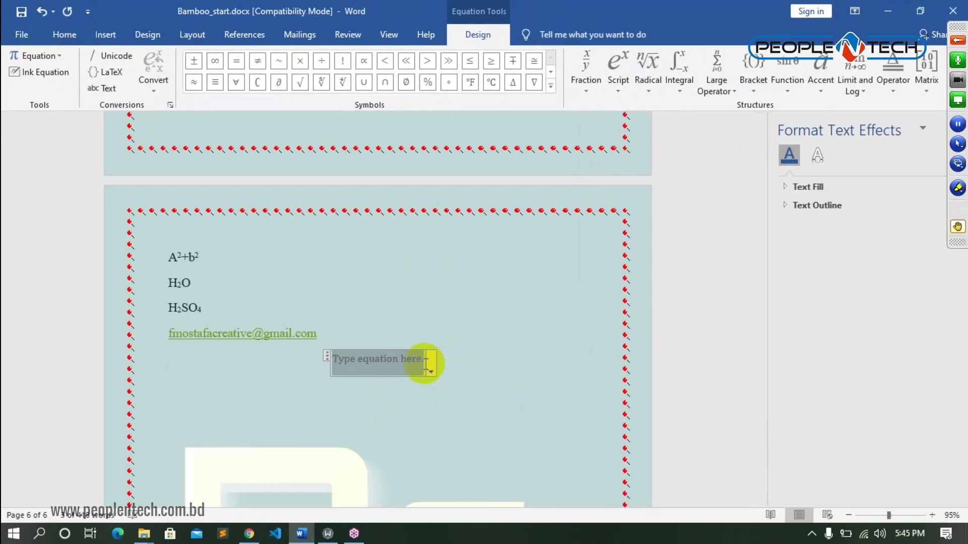
{"action": "left_click", "coordinate": [583, 86]}
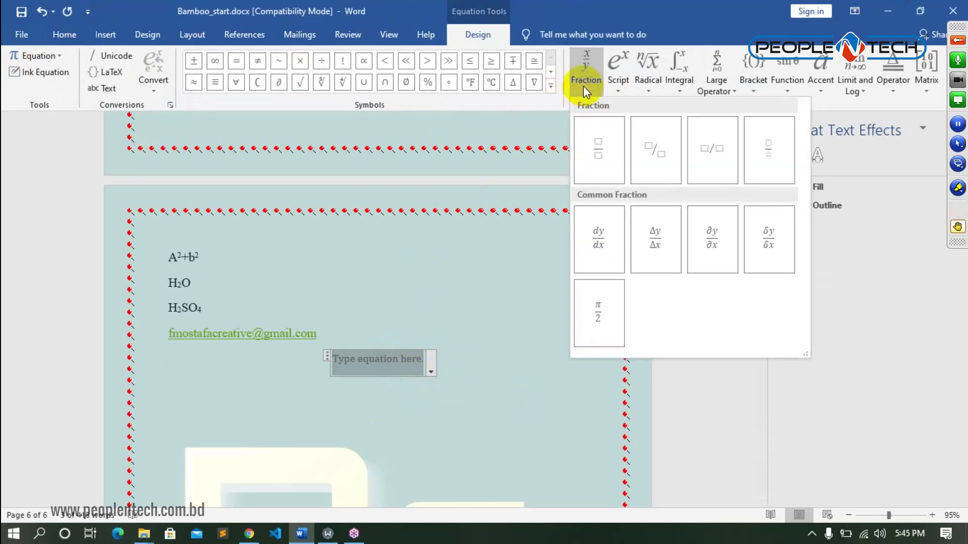
{"action": "left_click", "coordinate": [594, 144]}
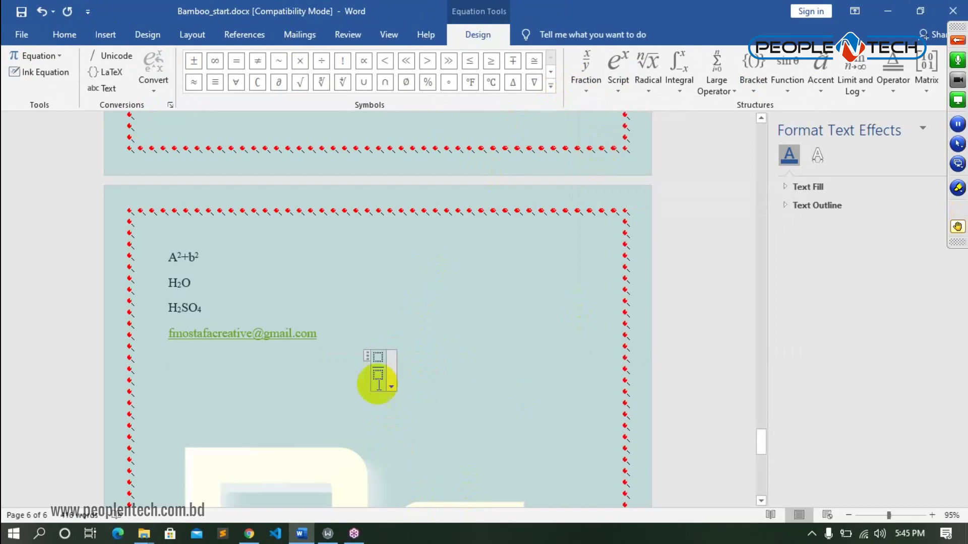
- Fill the fraction with 6 over 12 and prefix the whole number 2 to form 2 6/12
{"action": "left_click", "coordinate": [378, 358]}
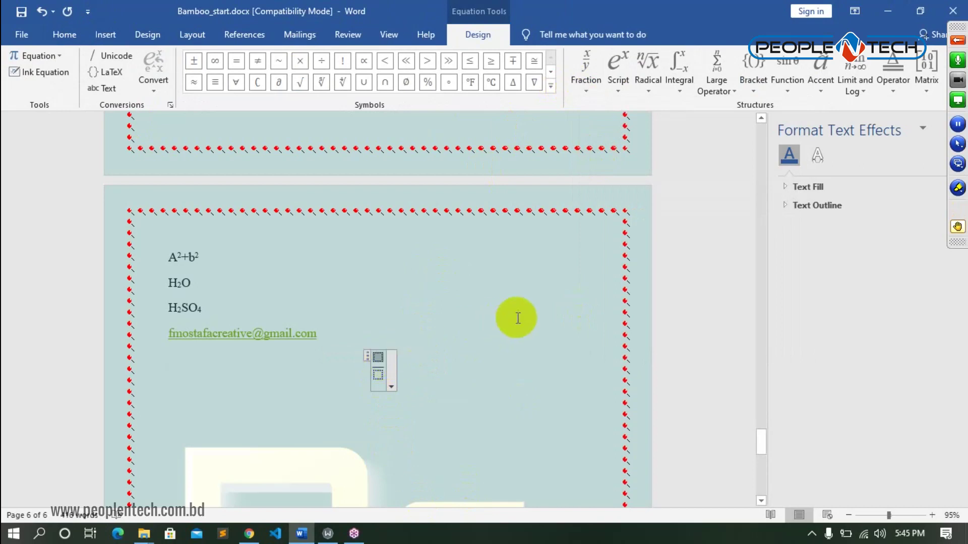
{"action": "type", "text": "6"}
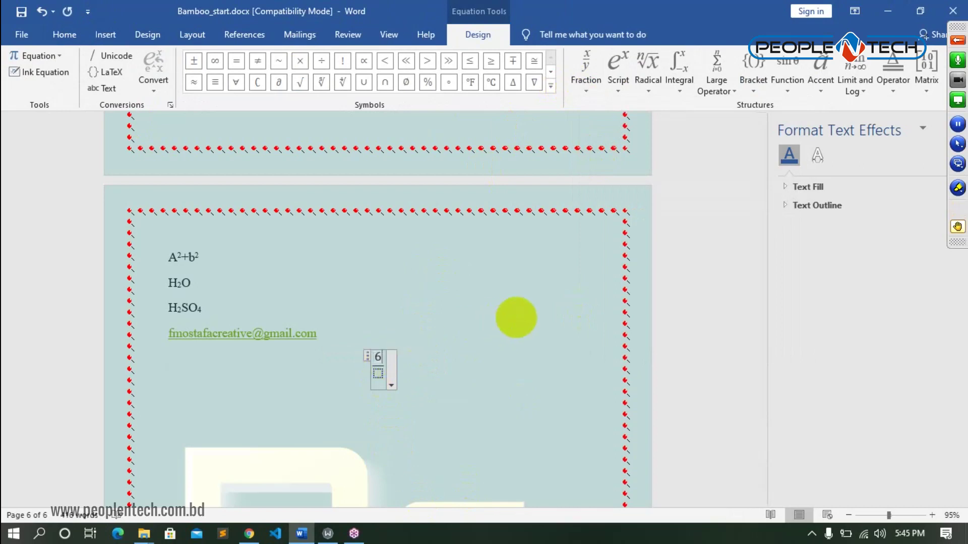
{"action": "left_click", "coordinate": [378, 376]}
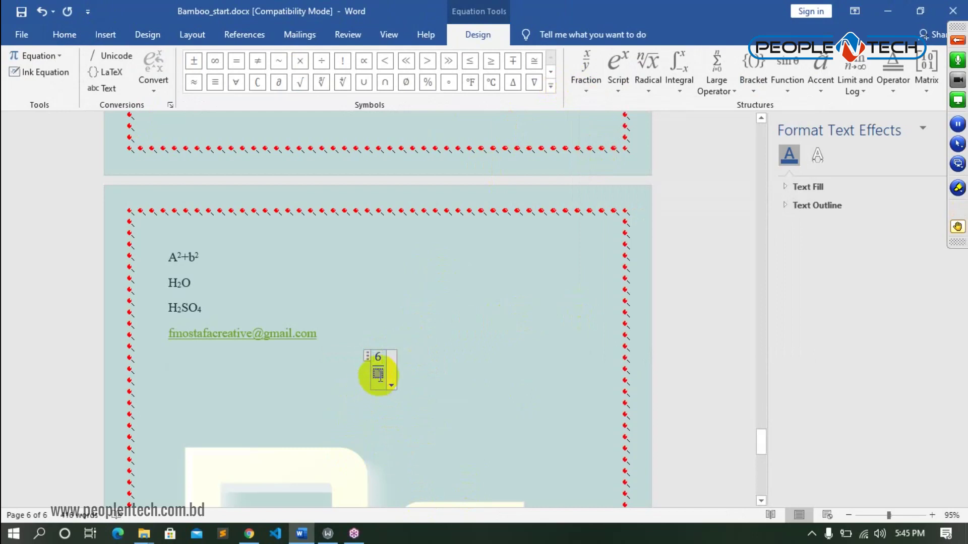
{"action": "type", "text": "12"}
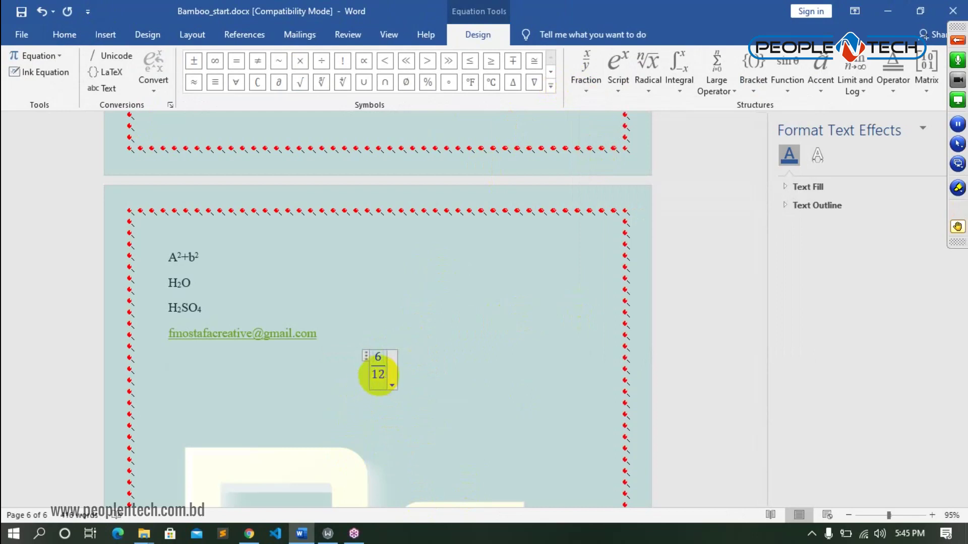
{"action": "left_click", "coordinate": [372, 366]}
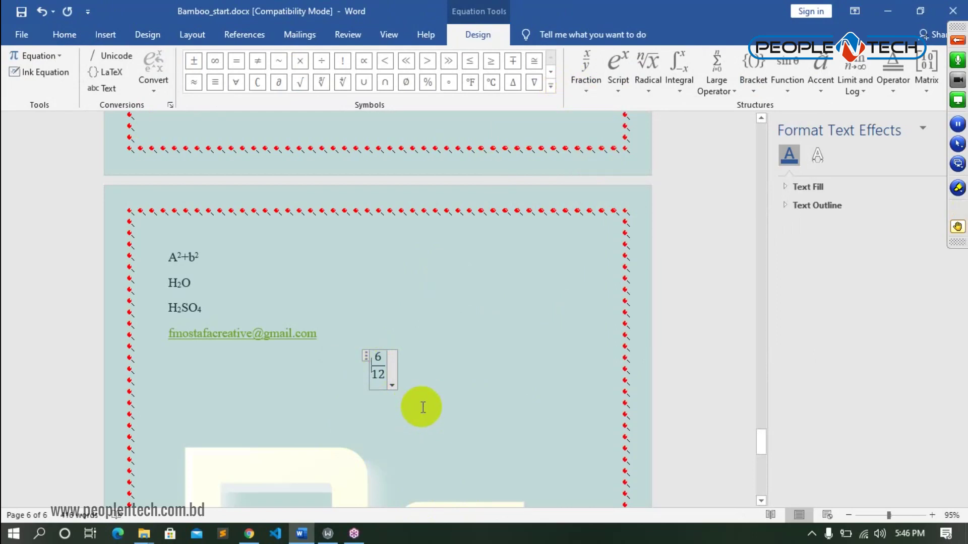
{"action": "type", "text": "2"}
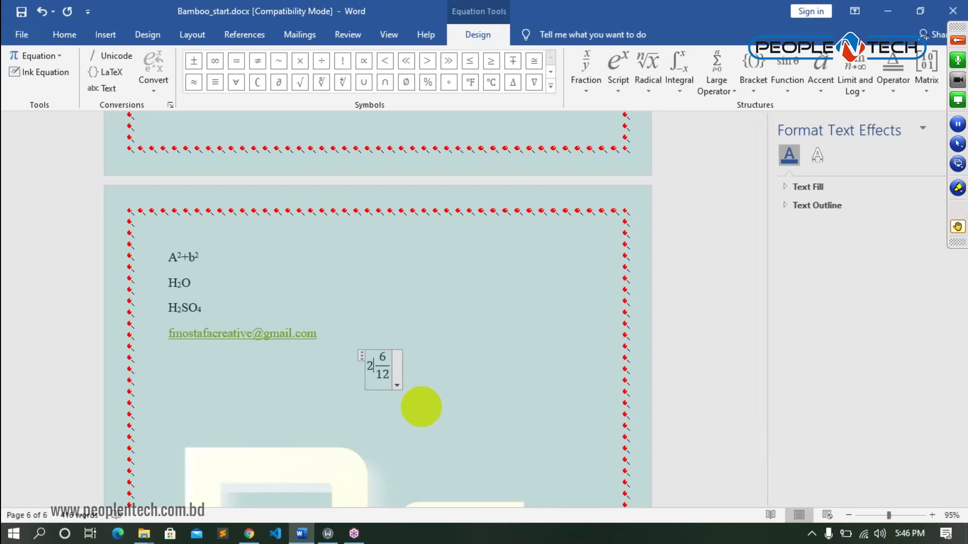
{"action": "left_click", "coordinate": [504, 324]}
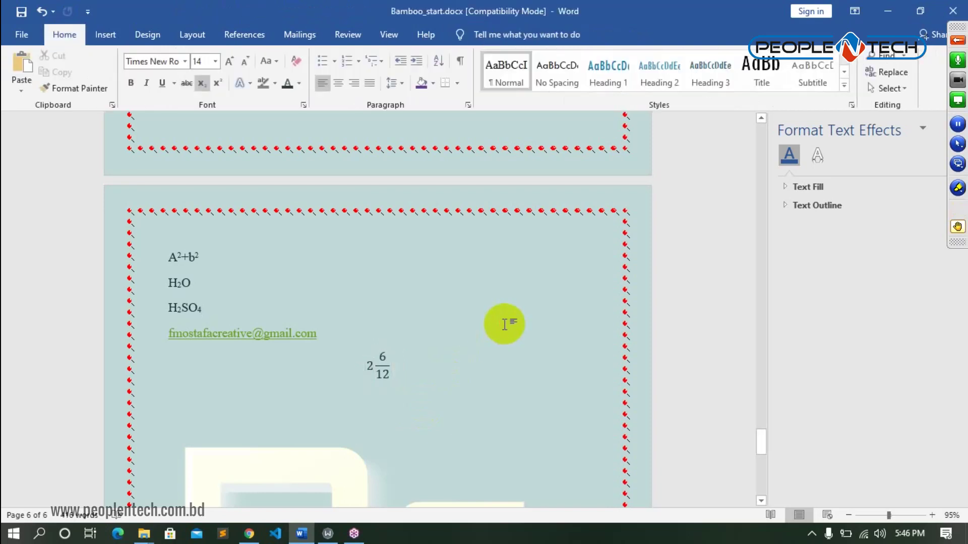
{"action": "left_click", "coordinate": [379, 367]}
{"action": "left_click", "coordinate": [502, 369]}
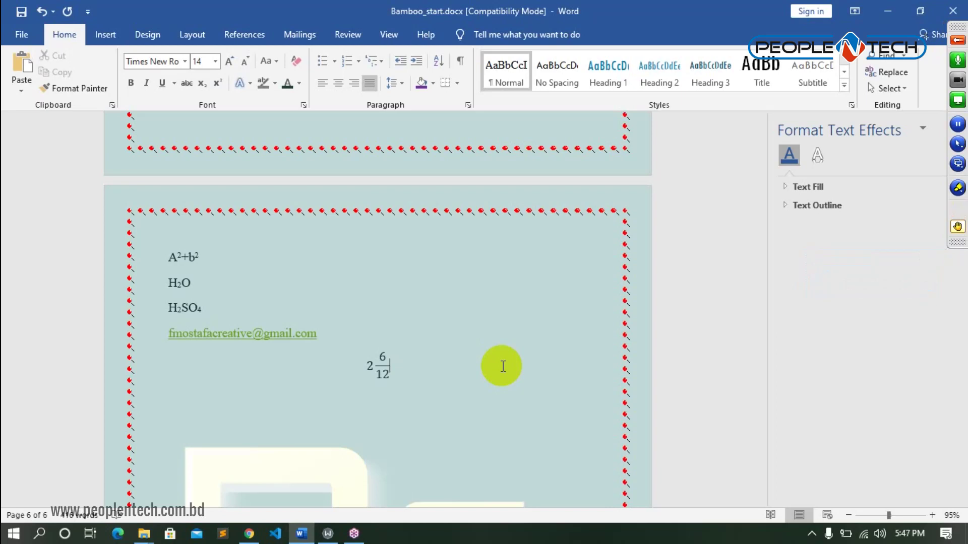
{"action": "left_click", "coordinate": [105, 37]}
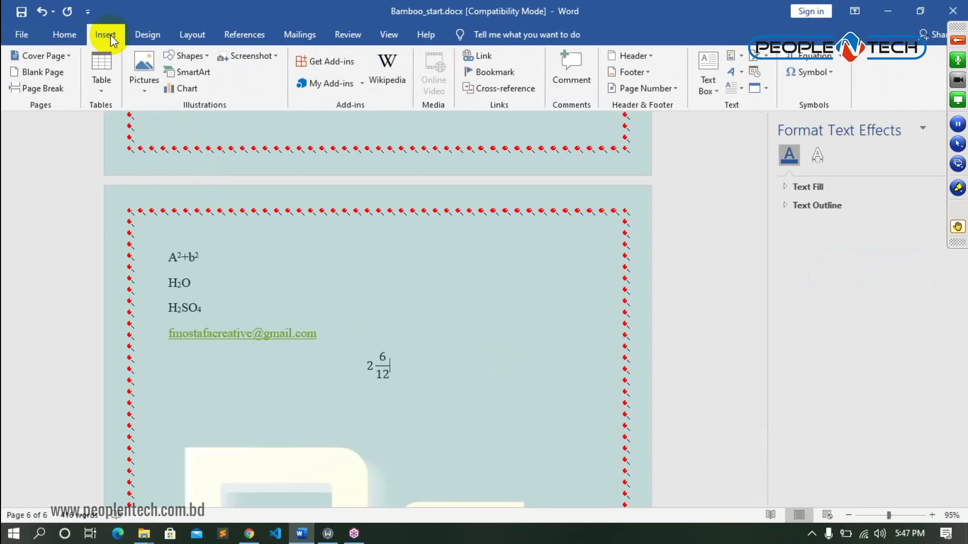
- Insert the Area of Circle equation, delete the combined equation, and add an empty stacked fraction
{"action": "left_click", "coordinate": [845, 63]}
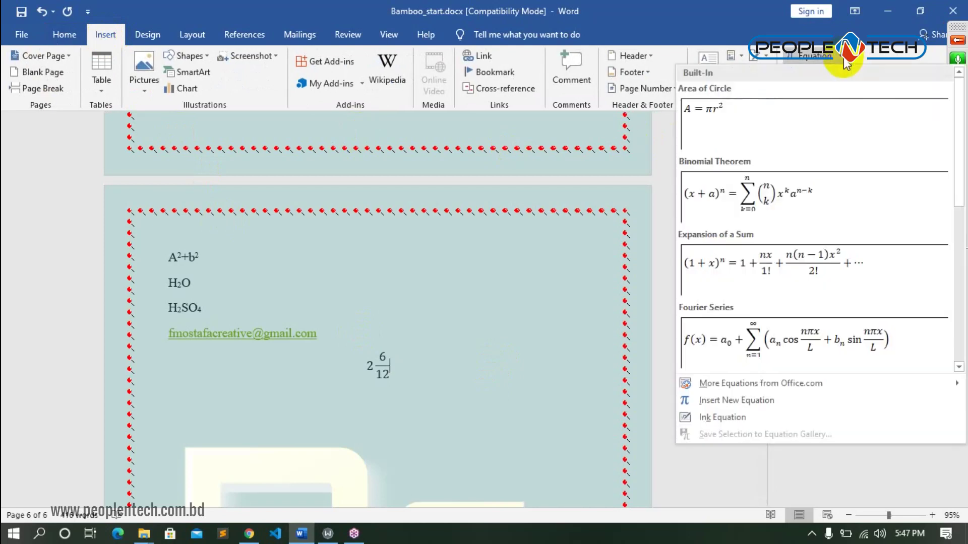
{"action": "left_click", "coordinate": [723, 118]}
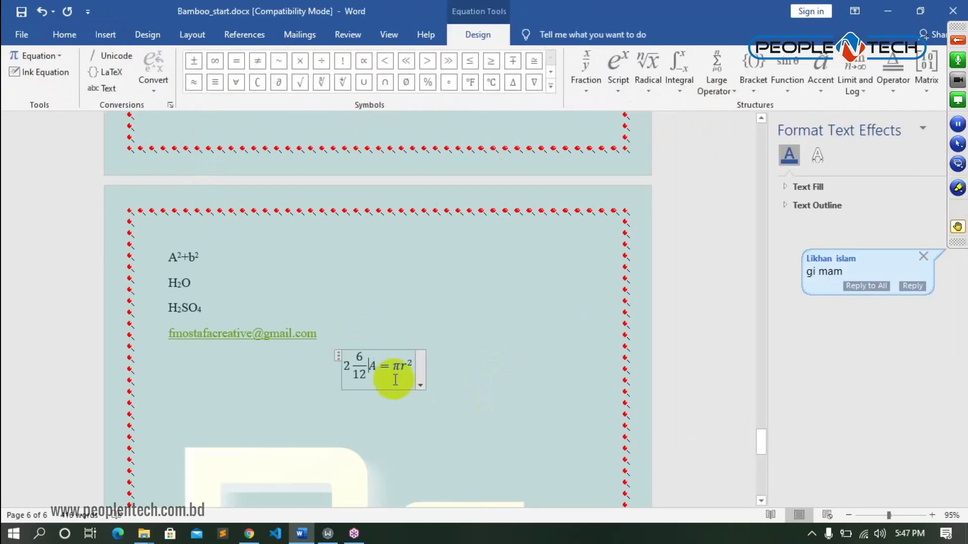
{"action": "left_click_drag", "start_coordinate": [410, 362], "coordinate": [344, 367]}
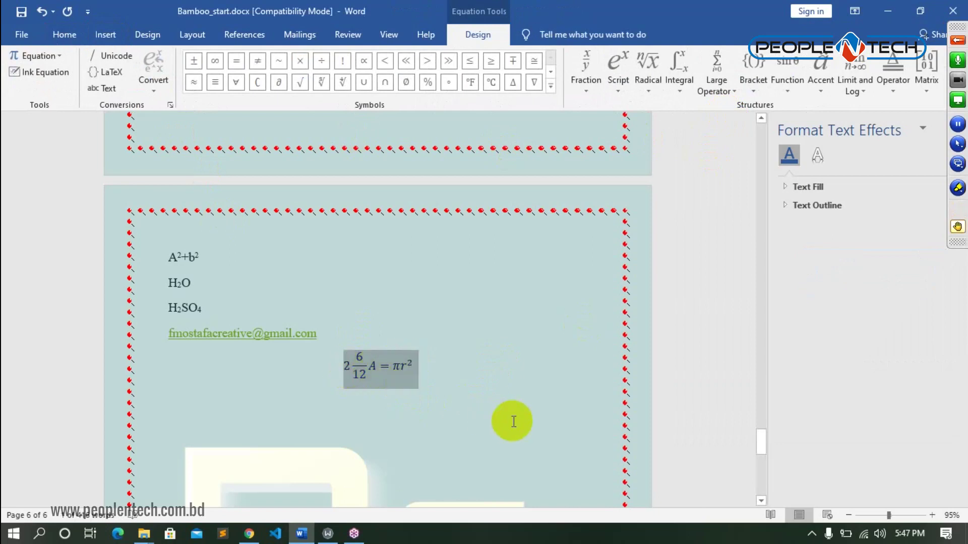
{"action": "key", "text": "Delete"}
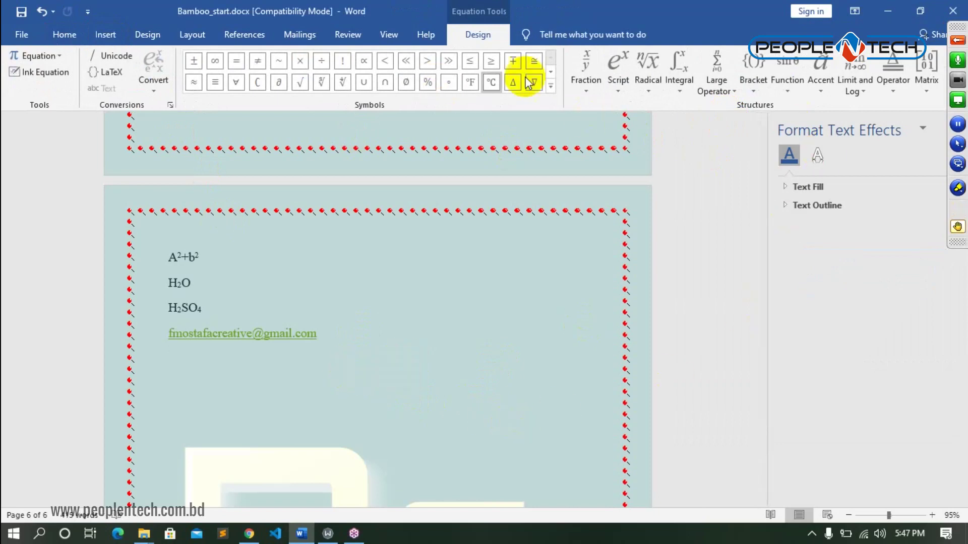
{"action": "left_click", "coordinate": [584, 80]}
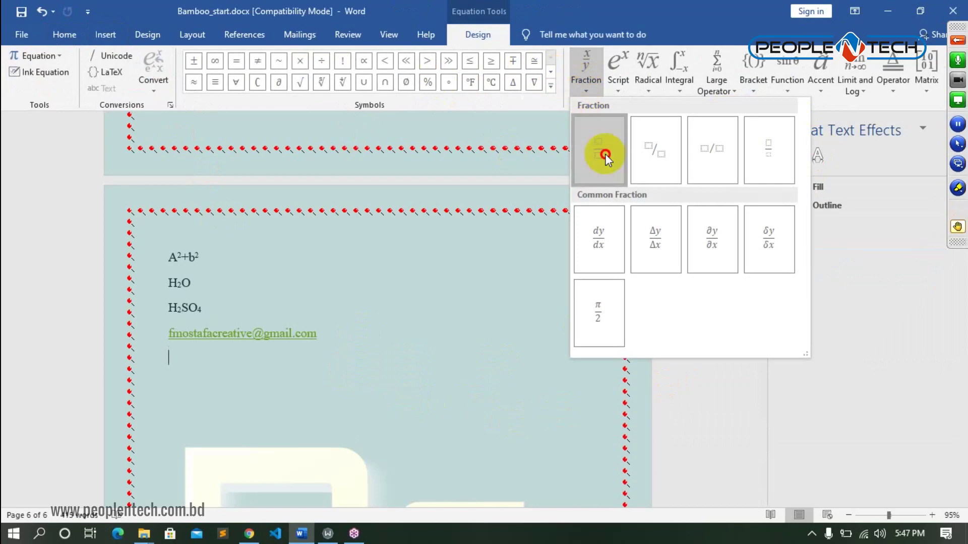
{"action": "left_click", "coordinate": [605, 153]}
- Enter 3 over 9 with the whole number 1 to show the mixed number 1 3/9
{"action": "left_click", "coordinate": [378, 357]}
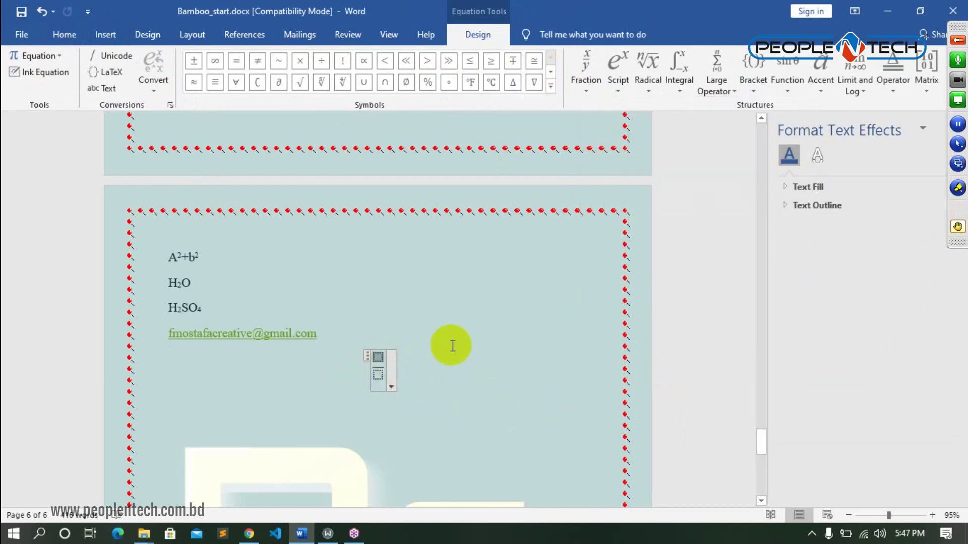
{"action": "type", "text": "3"}
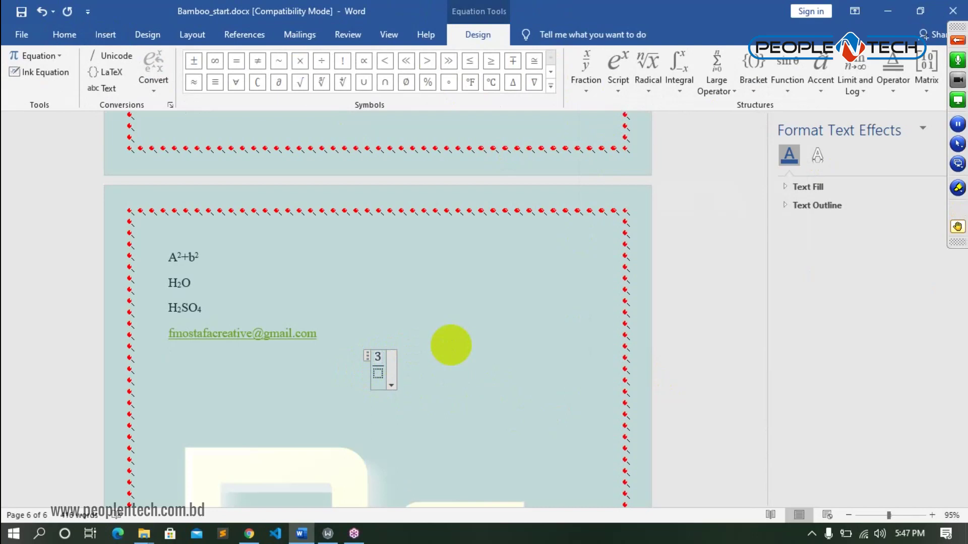
{"action": "left_click", "coordinate": [379, 373]}
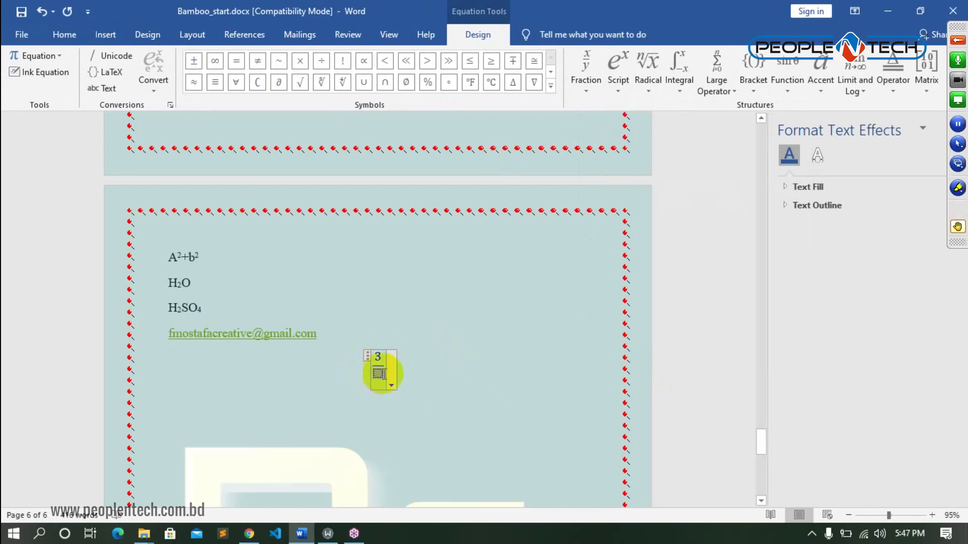
{"action": "type", "text": "9"}
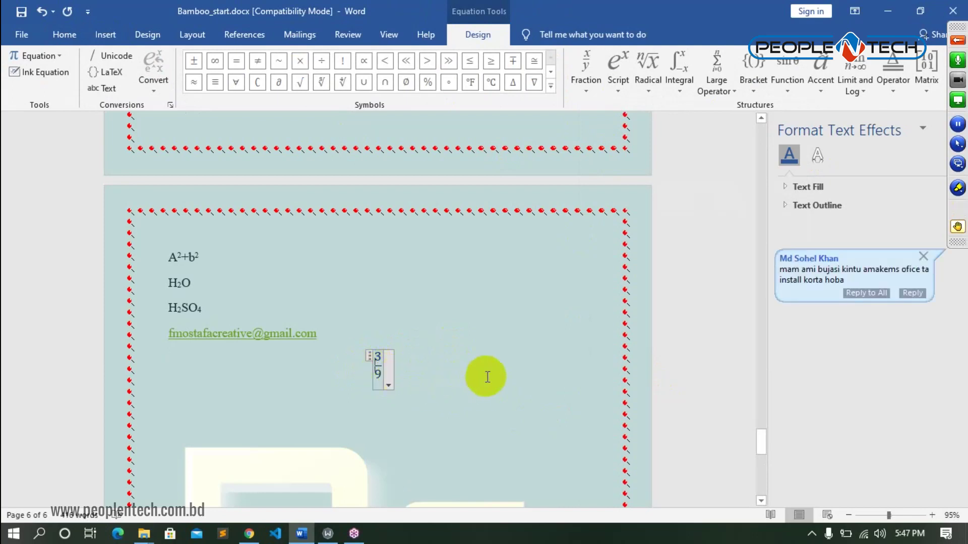
{"action": "type", "text": "1"}
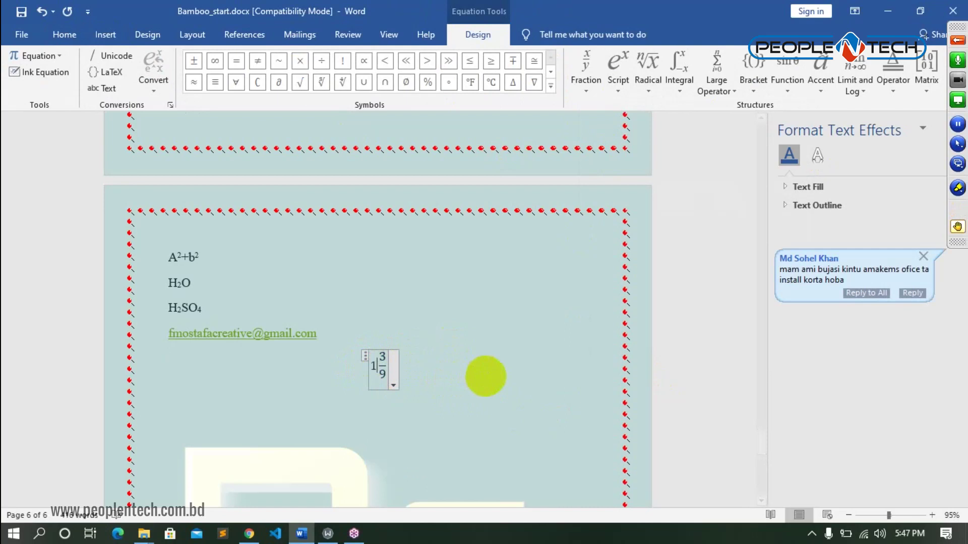
{"action": "left_click", "coordinate": [482, 373]}
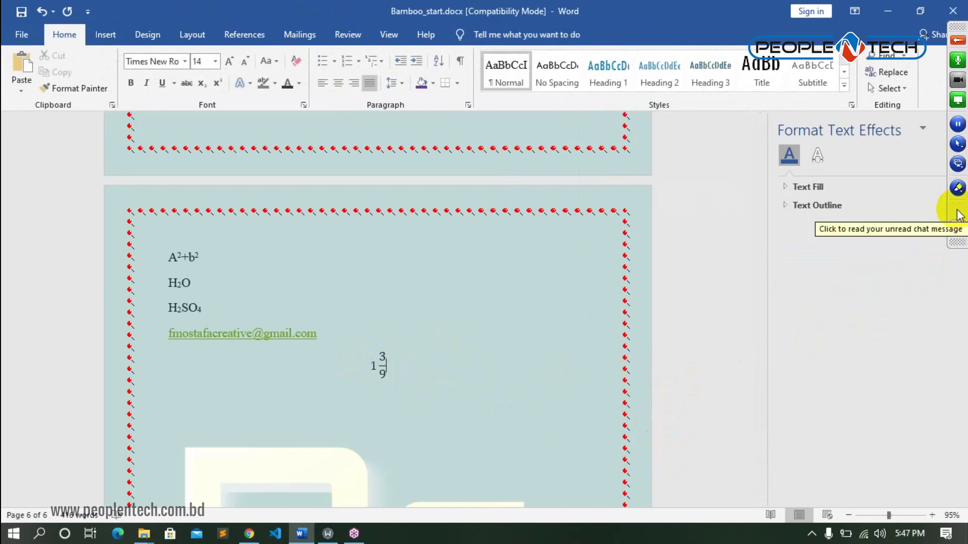
{"action": "left_click", "coordinate": [957, 215]}
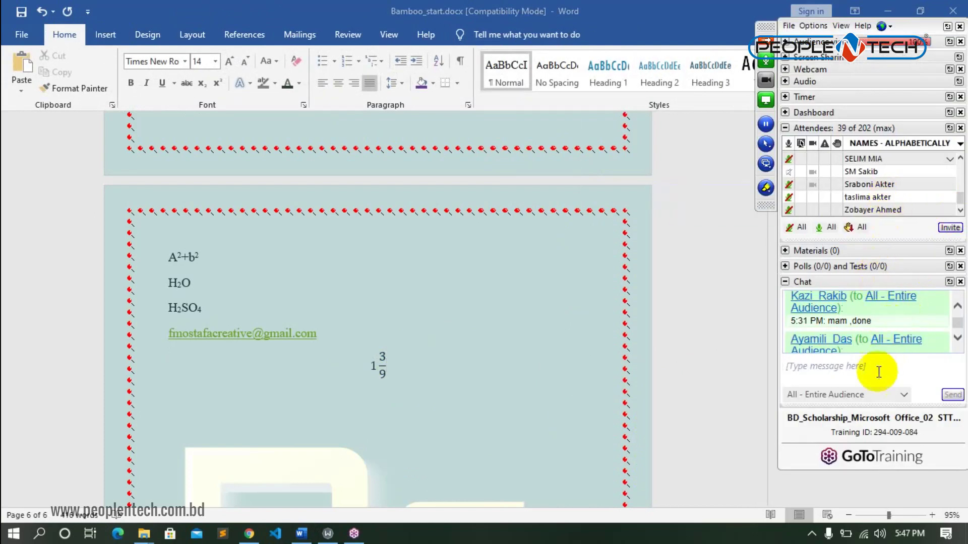
{"action": "scroll", "coordinate": [847, 335], "scroll_direction": "down", "scroll_amount": 1}
{"action": "scroll", "coordinate": [847, 331], "scroll_direction": "down", "scroll_amount": 5}
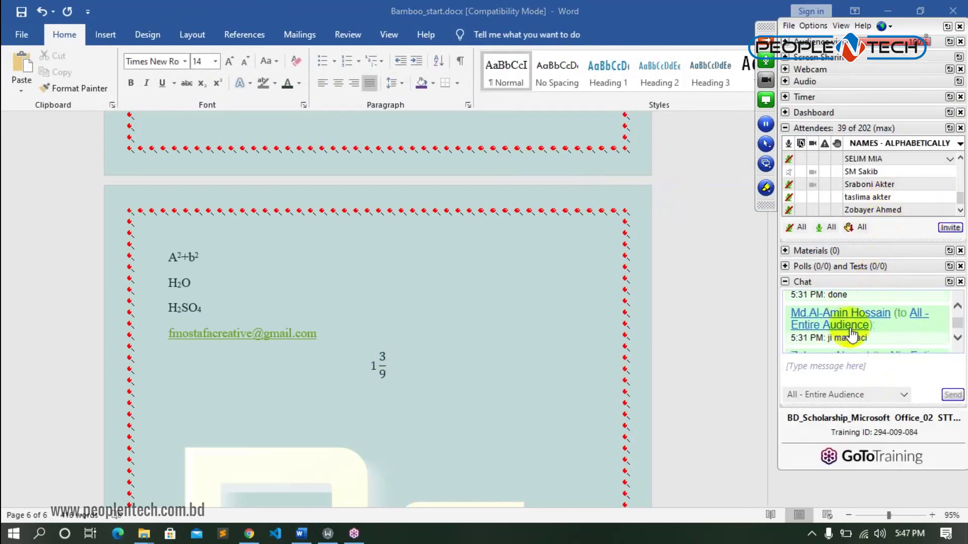
{"action": "scroll", "coordinate": [850, 335], "scroll_direction": "down", "scroll_amount": 1}
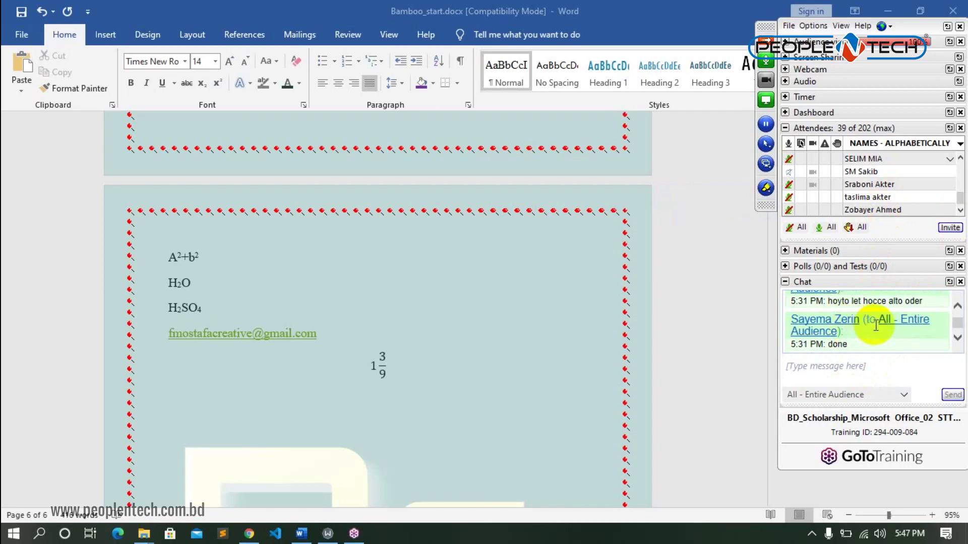
{"action": "scroll", "coordinate": [876, 326], "scroll_direction": "down", "scroll_amount": 4}
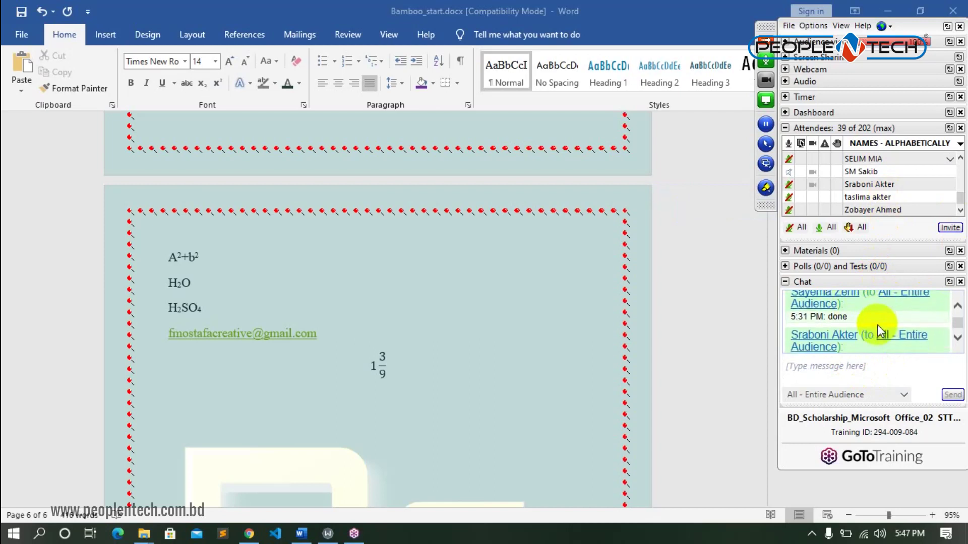
{"action": "scroll", "coordinate": [877, 324], "scroll_direction": "down", "scroll_amount": 3}
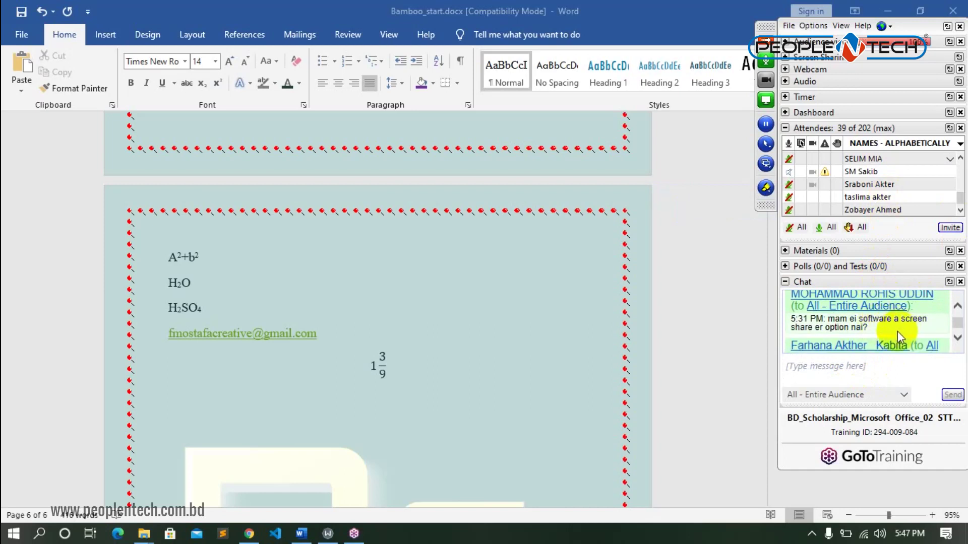
{"action": "scroll", "coordinate": [897, 332], "scroll_direction": "down", "scroll_amount": 2}
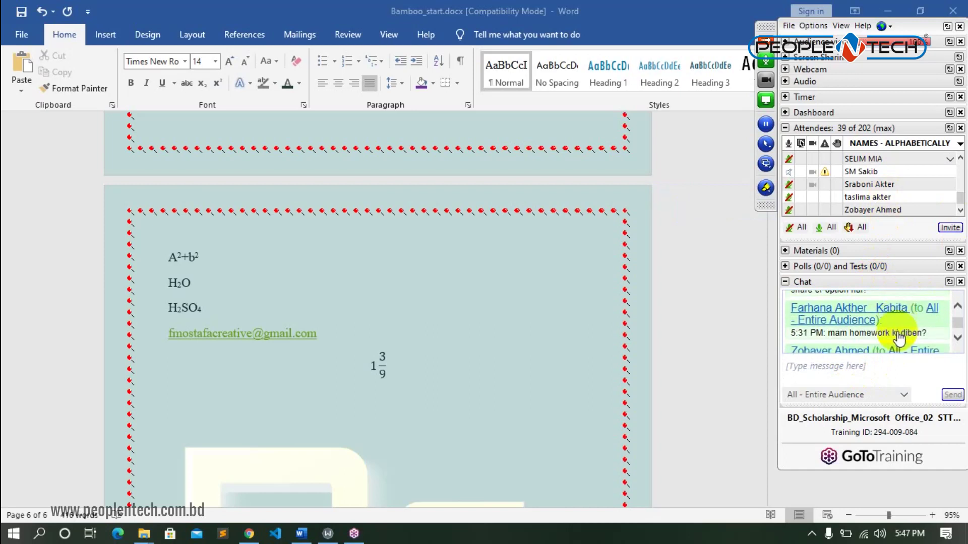
{"action": "scroll", "coordinate": [898, 335], "scroll_direction": "down", "scroll_amount": 1}
{"action": "scroll", "coordinate": [897, 331], "scroll_direction": "down", "scroll_amount": 3}
{"action": "scroll", "coordinate": [897, 331], "scroll_direction": "down", "scroll_amount": 4}
{"action": "scroll", "coordinate": [897, 335], "scroll_direction": "down", "scroll_amount": 5}
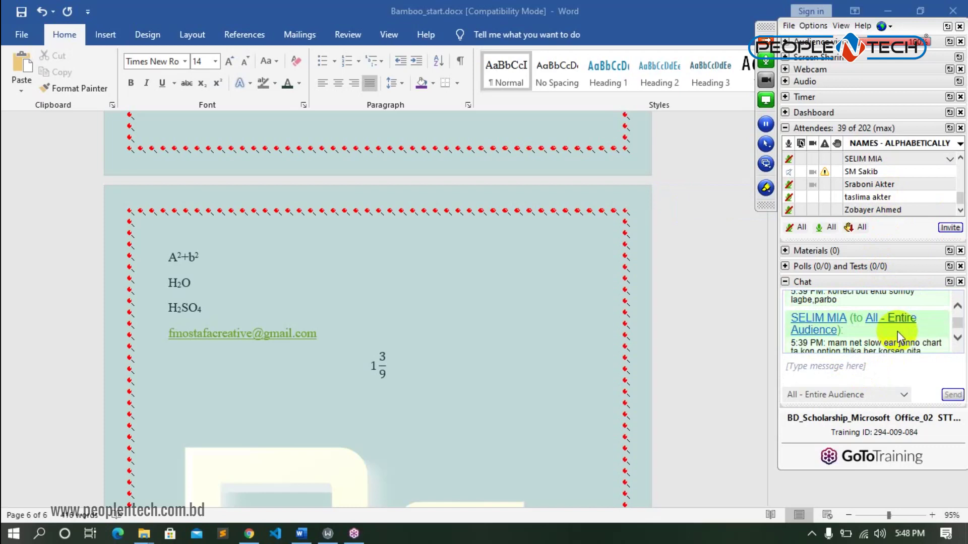
{"action": "scroll", "coordinate": [897, 331], "scroll_direction": "down", "scroll_amount": 1}
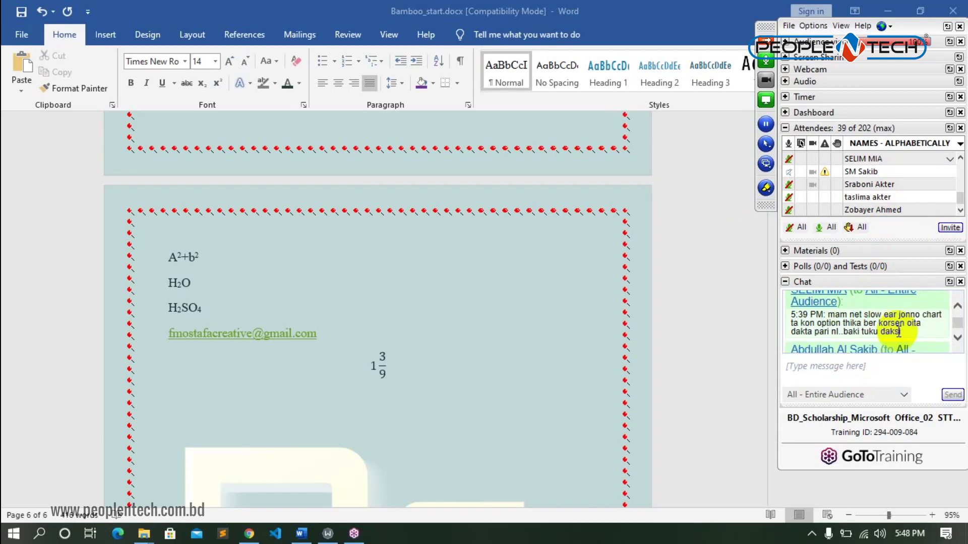
{"action": "scroll", "coordinate": [915, 335], "scroll_direction": "down", "scroll_amount": 1}
{"action": "scroll", "coordinate": [915, 334], "scroll_direction": "down", "scroll_amount": 4}
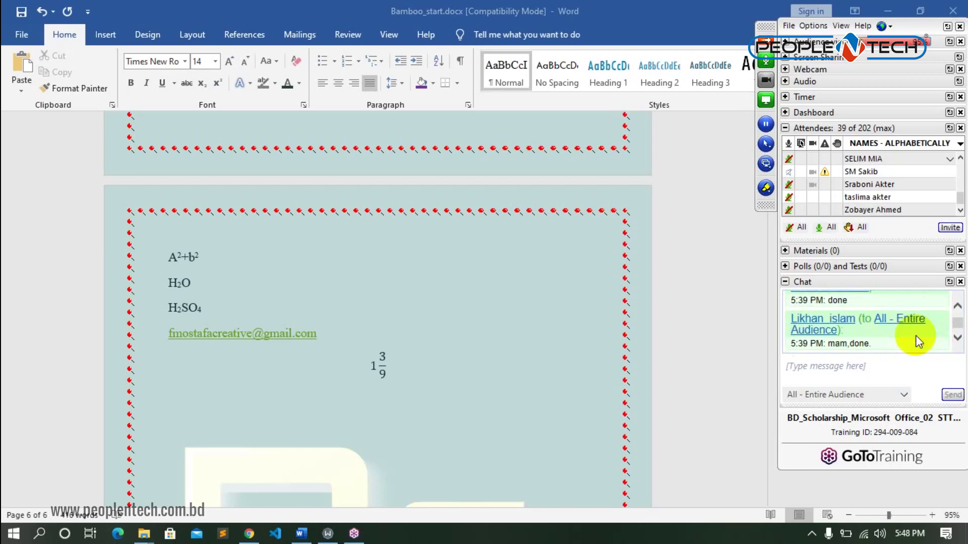
{"action": "scroll", "coordinate": [915, 335], "scroll_direction": "down", "scroll_amount": 4}
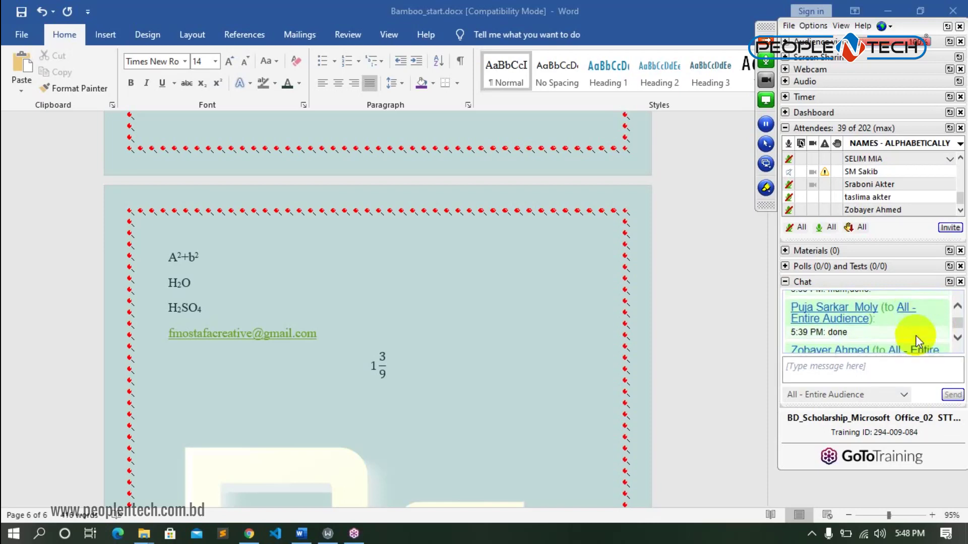
{"action": "scroll", "coordinate": [915, 335], "scroll_direction": "down", "scroll_amount": 1}
{"action": "scroll", "coordinate": [916, 334], "scroll_direction": "down", "scroll_amount": 3}
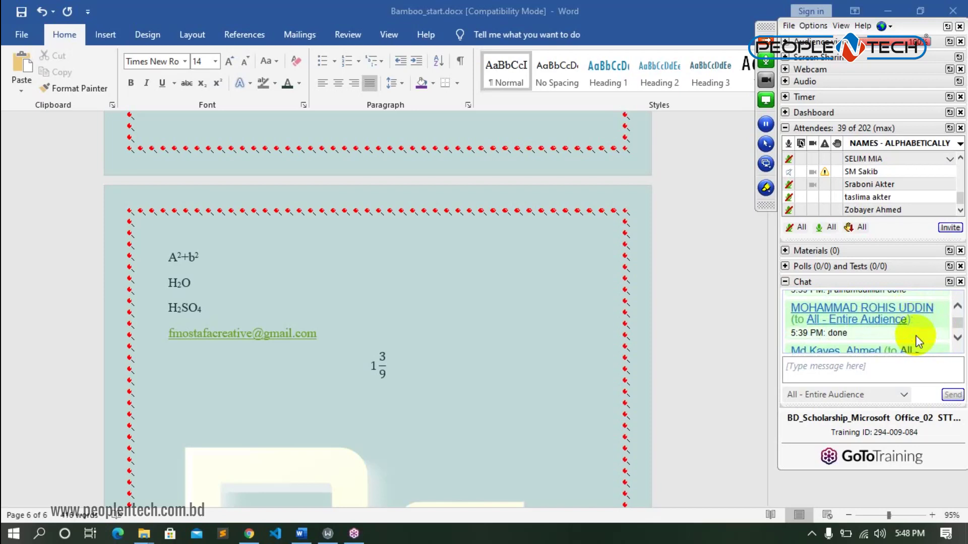
{"action": "scroll", "coordinate": [915, 334], "scroll_direction": "down", "scroll_amount": 3}
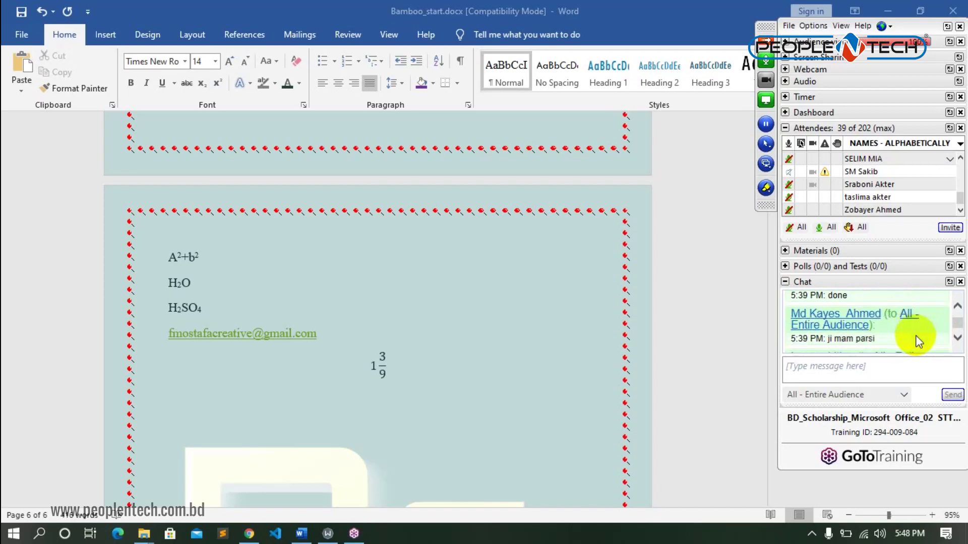
{"action": "scroll", "coordinate": [916, 334], "scroll_direction": "down", "scroll_amount": 2}
{"action": "scroll", "coordinate": [916, 335], "scroll_direction": "down", "scroll_amount": 3}
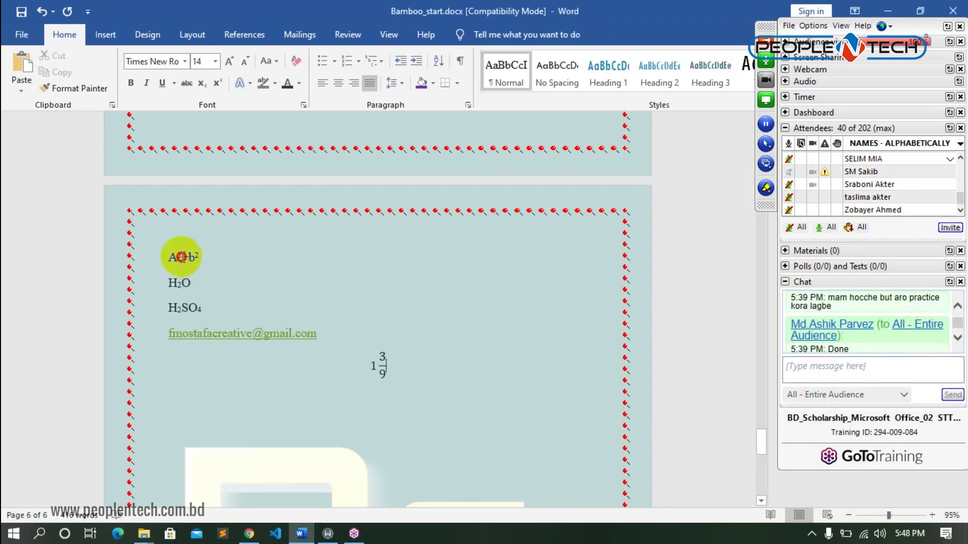
- Select in turn the A²+b² line, the word H2O, the 1 3/9 equation and the e-mail line
{"action": "left_click", "coordinate": [186, 255]}
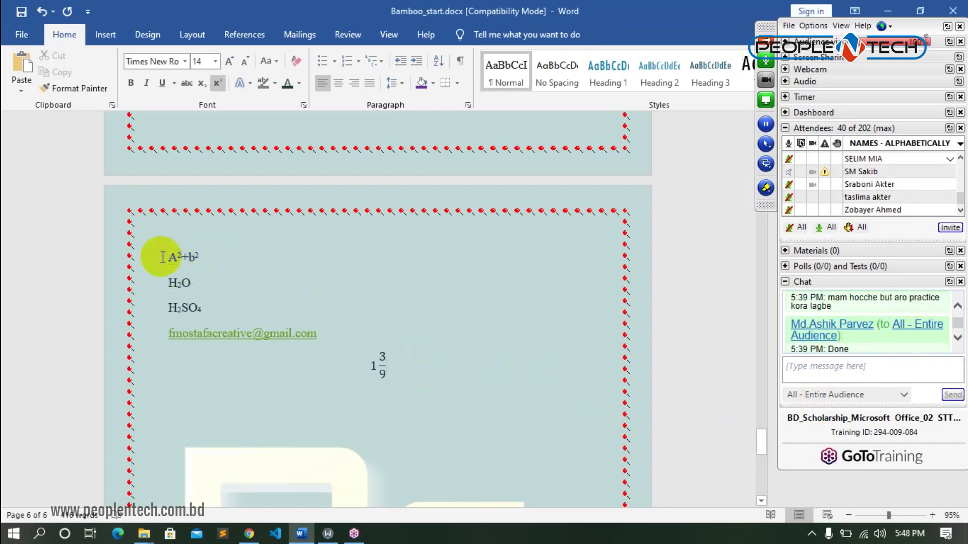
{"action": "left_click_drag", "start_coordinate": [162, 255], "coordinate": [222, 249]}
{"action": "double_click", "coordinate": [181, 283]}
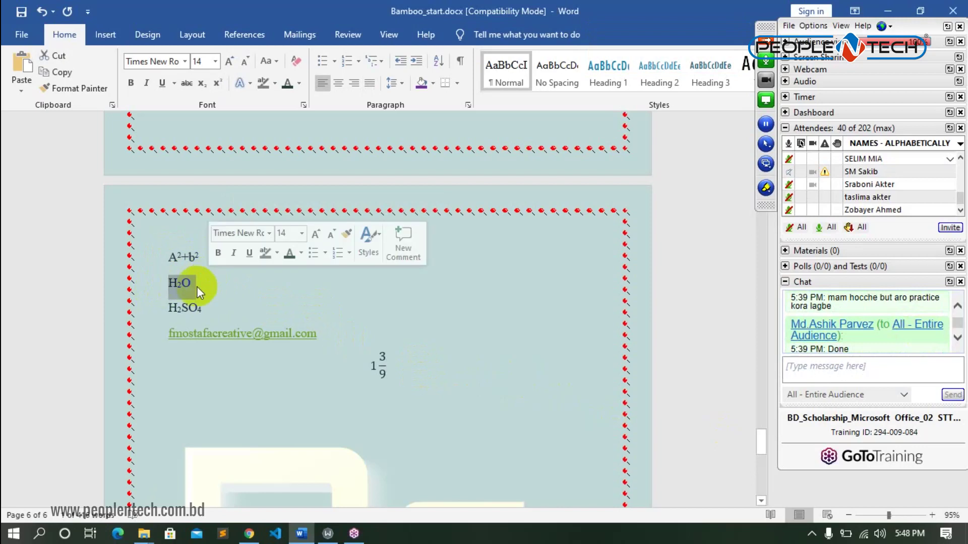
{"action": "left_click", "coordinate": [401, 354]}
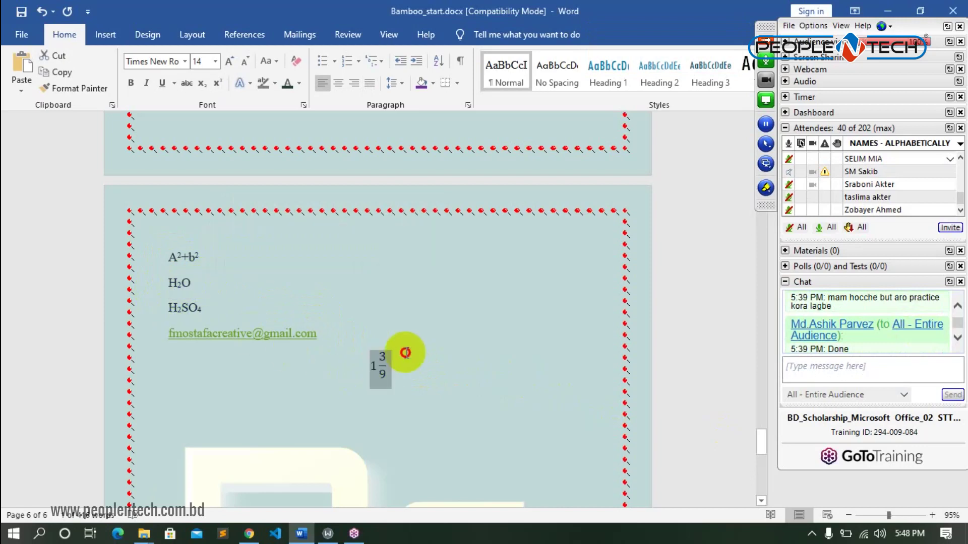
{"action": "left_click_drag", "start_coordinate": [171, 333], "coordinate": [320, 322]}
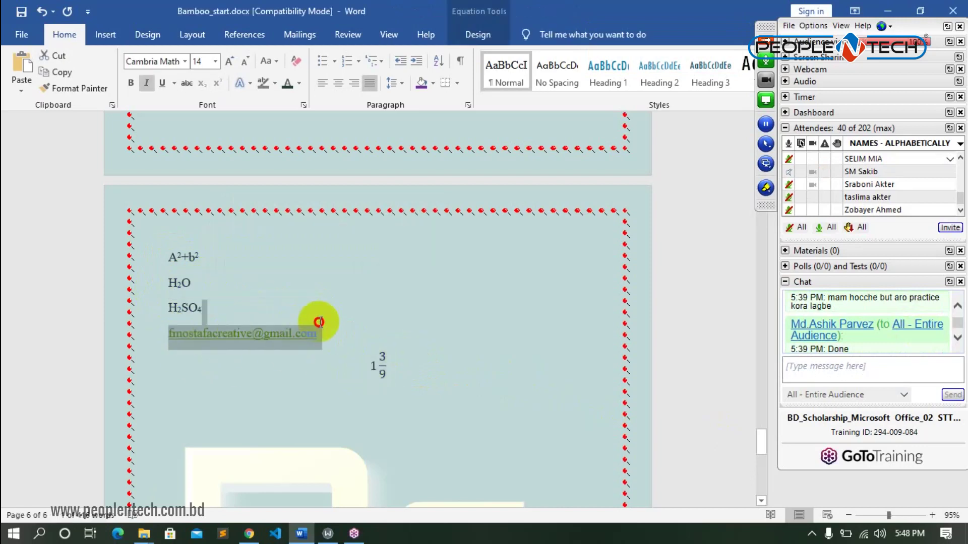
{"action": "left_click", "coordinate": [460, 339]}
- Hide the GoToTraining control panel and show the Layout tab's page settings
{"action": "scroll", "coordinate": [522, 389], "scroll_direction": "down", "scroll_amount": 5}
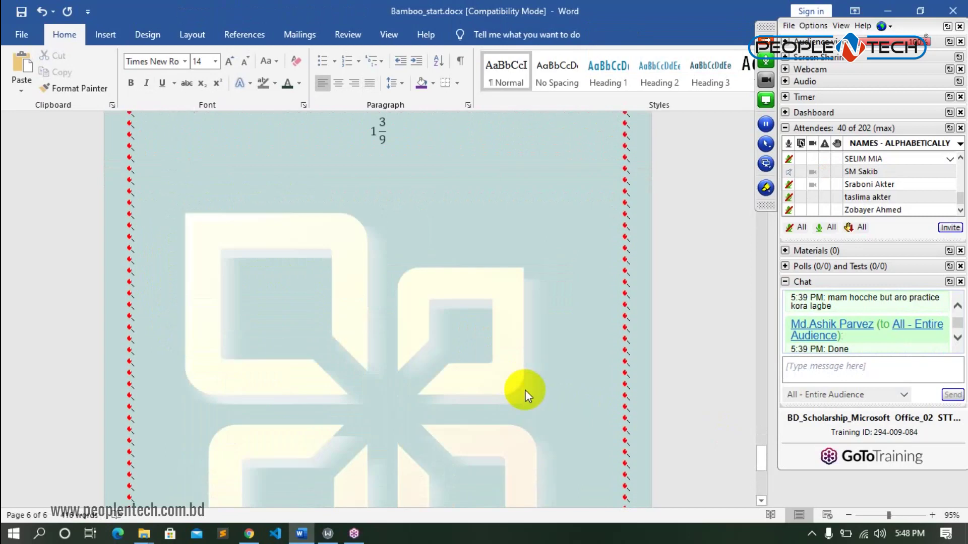
{"action": "left_click", "coordinate": [766, 41]}
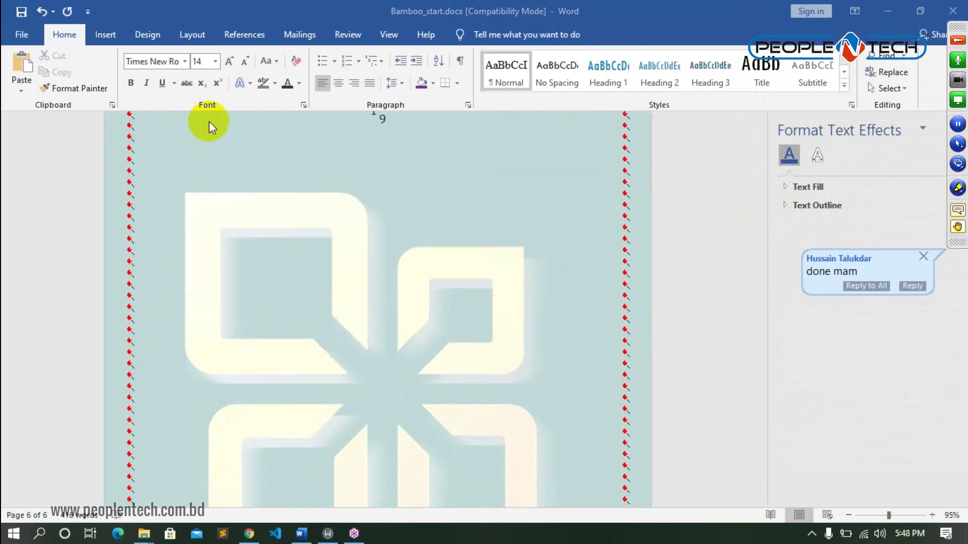
{"action": "left_click", "coordinate": [183, 36]}
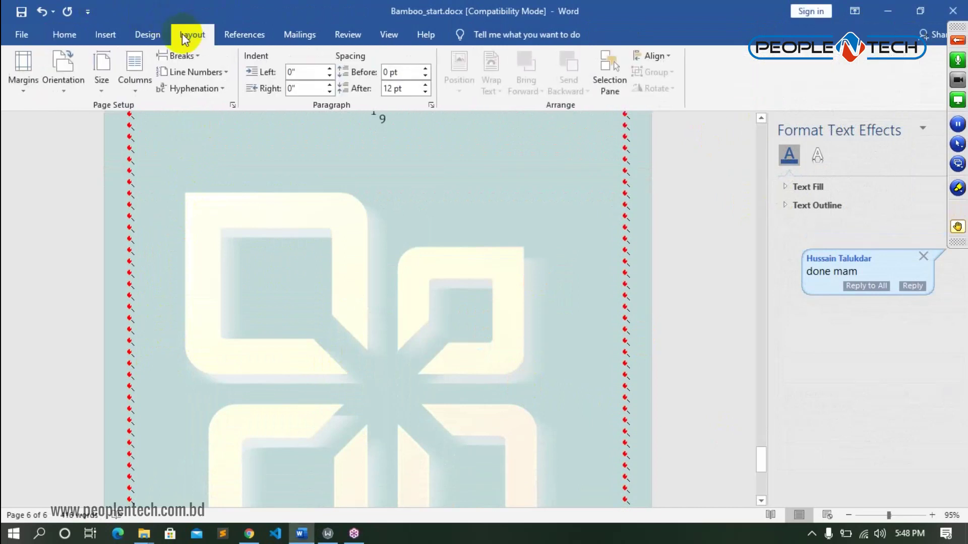
- Close Bamboo_start.docx, saving changes and keeping the last copied clipboard item
{"action": "left_click", "coordinate": [951, 13]}
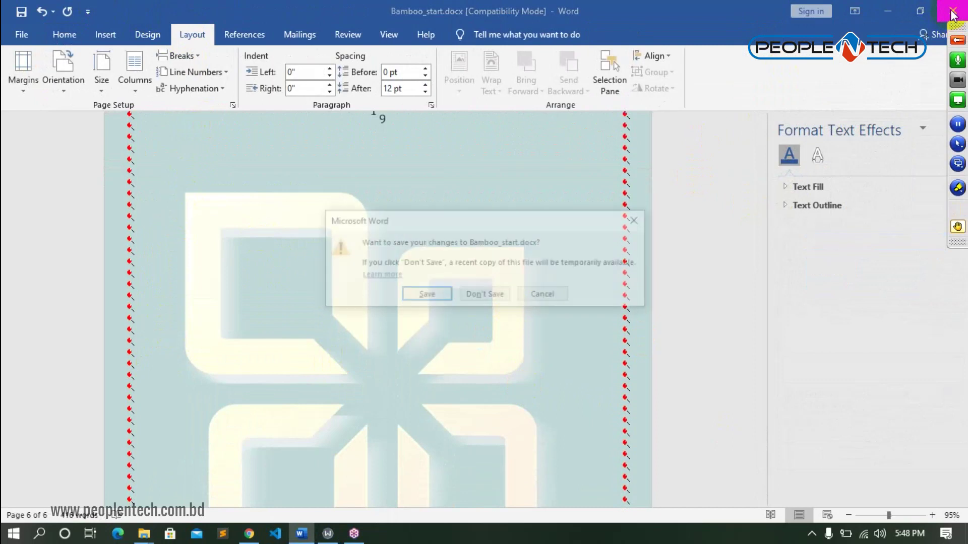
{"action": "left_click", "coordinate": [425, 296]}
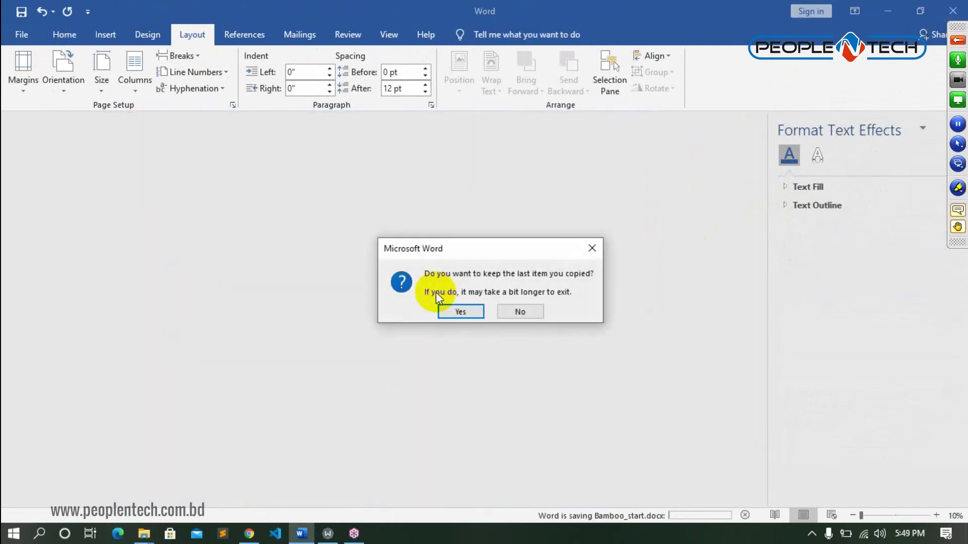
{"action": "left_click", "coordinate": [455, 311]}
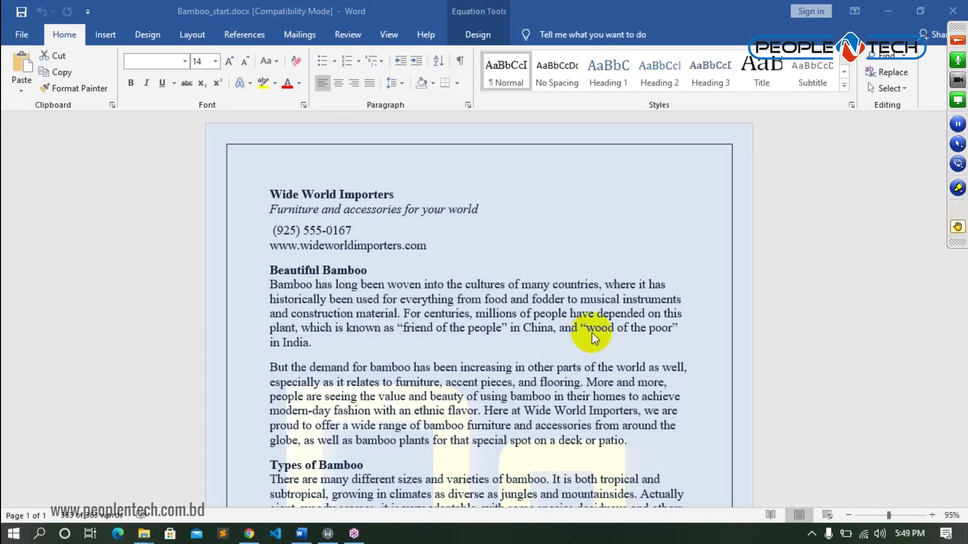
- Select all the bamboo text, bring up the Layout options, then clear the selection
{"action": "left_click", "coordinate": [579, 299]}
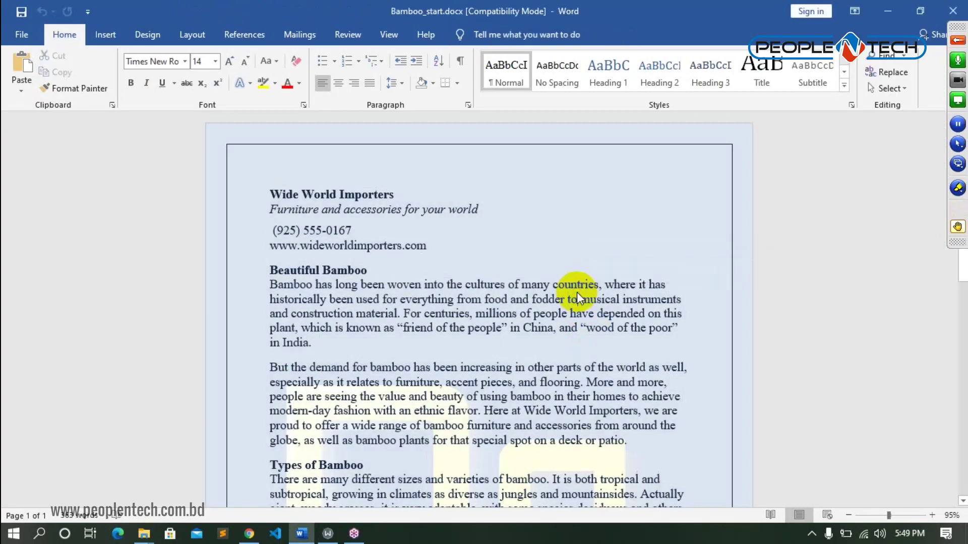
{"action": "key", "text": "ctrl+a"}
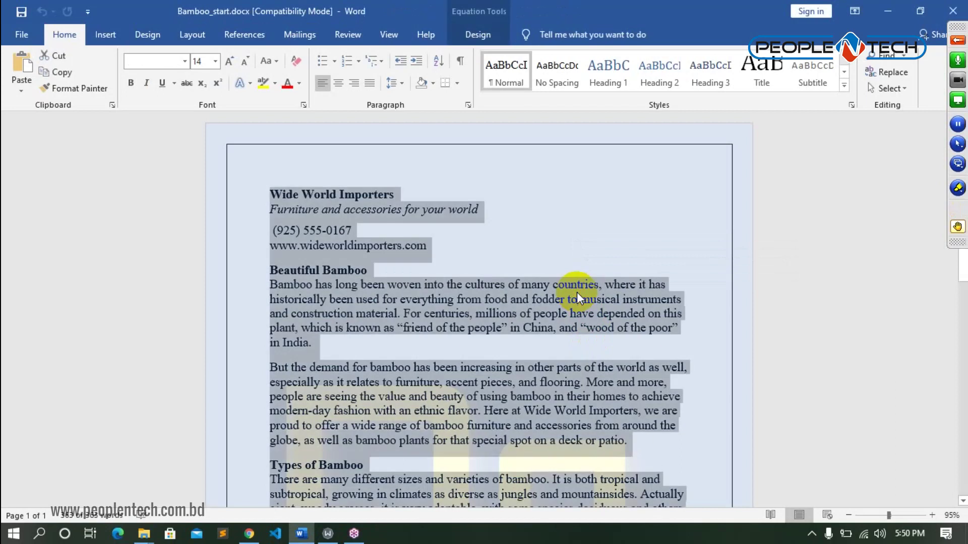
{"action": "left_click", "coordinate": [189, 32]}
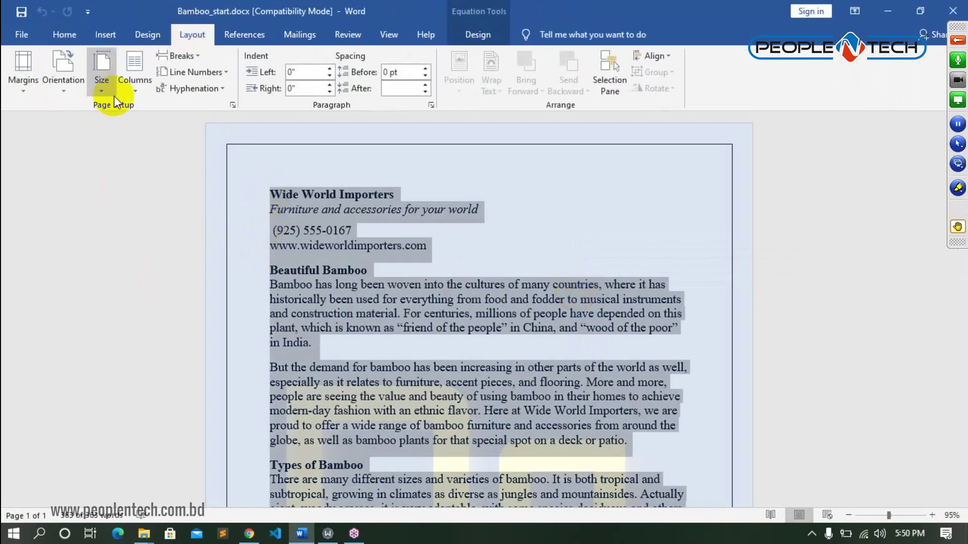
{"action": "scroll", "coordinate": [493, 225], "scroll_direction": "down", "scroll_amount": 3}
{"action": "scroll", "coordinate": [493, 224], "scroll_direction": "down", "scroll_amount": 2}
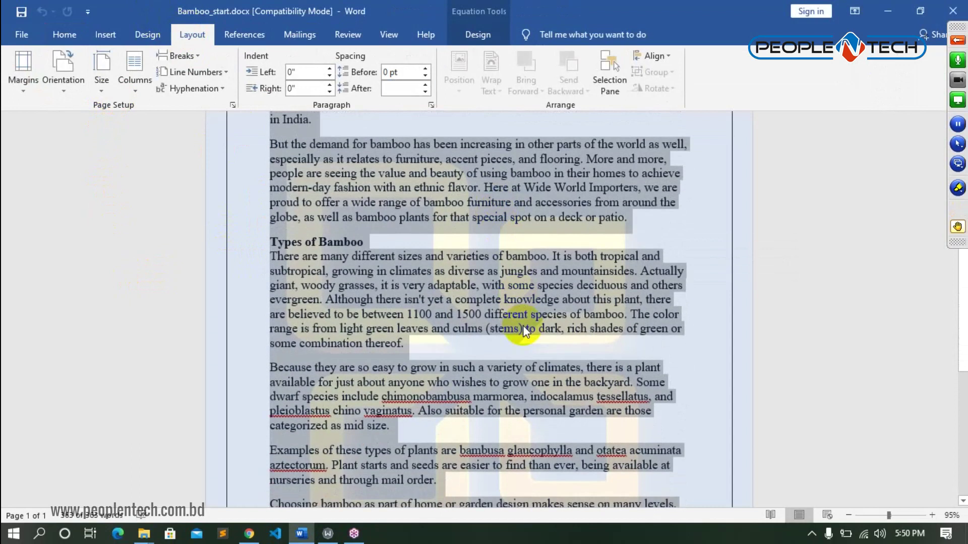
{"action": "scroll", "coordinate": [522, 325], "scroll_direction": "down", "scroll_amount": 5}
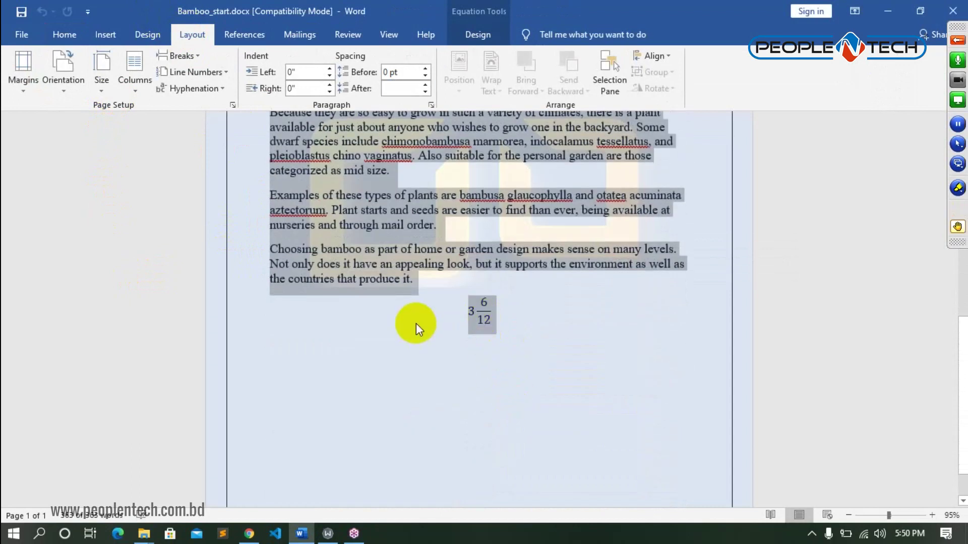
{"action": "left_click", "coordinate": [416, 323]}
- Delete the 3 6/12 fraction equation below the text
{"action": "left_click", "coordinate": [471, 309]}
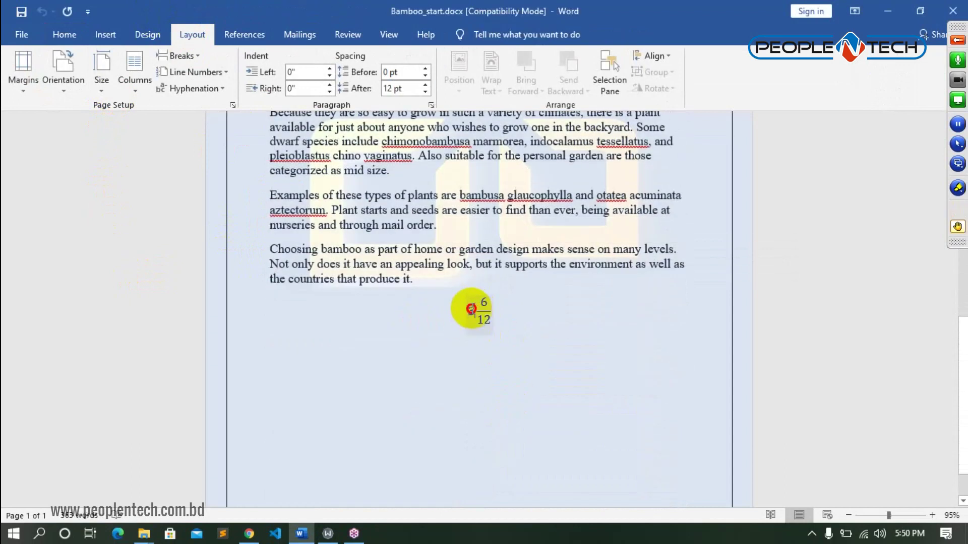
{"action": "key", "text": "BackSpace"}
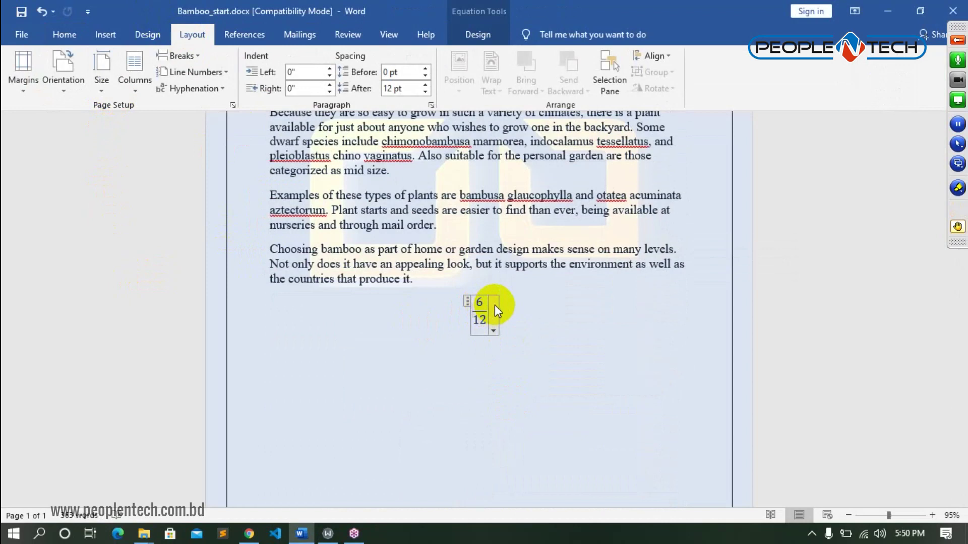
{"action": "left_click", "coordinate": [493, 313]}
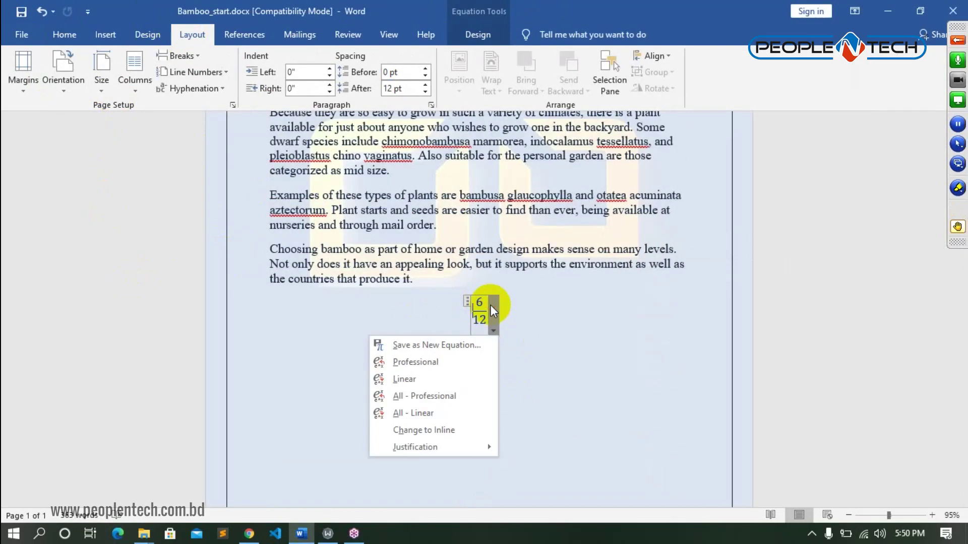
{"action": "left_click", "coordinate": [487, 312]}
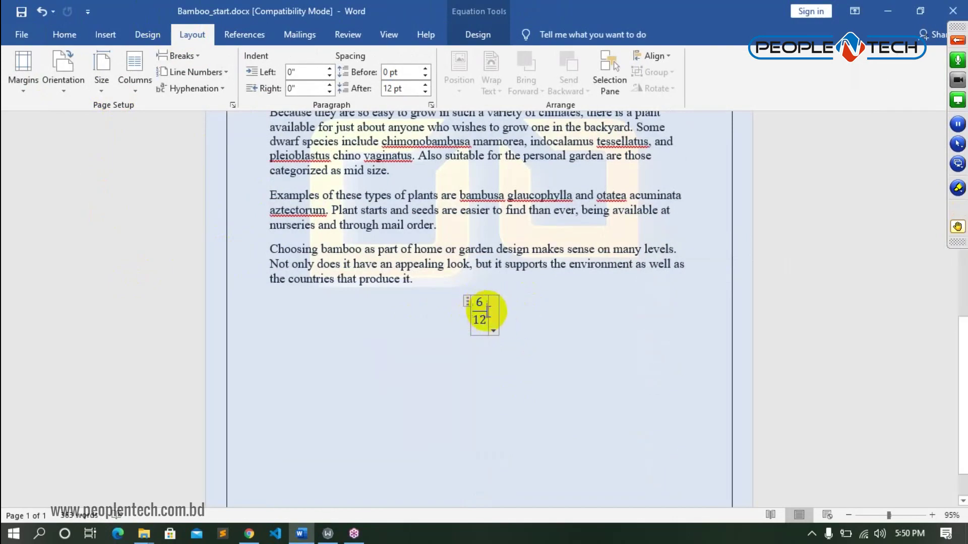
{"action": "key", "text": "BackSpace"}
{"action": "key", "text": "BackSpace"}
{"action": "key", "text": "BackSpace"}
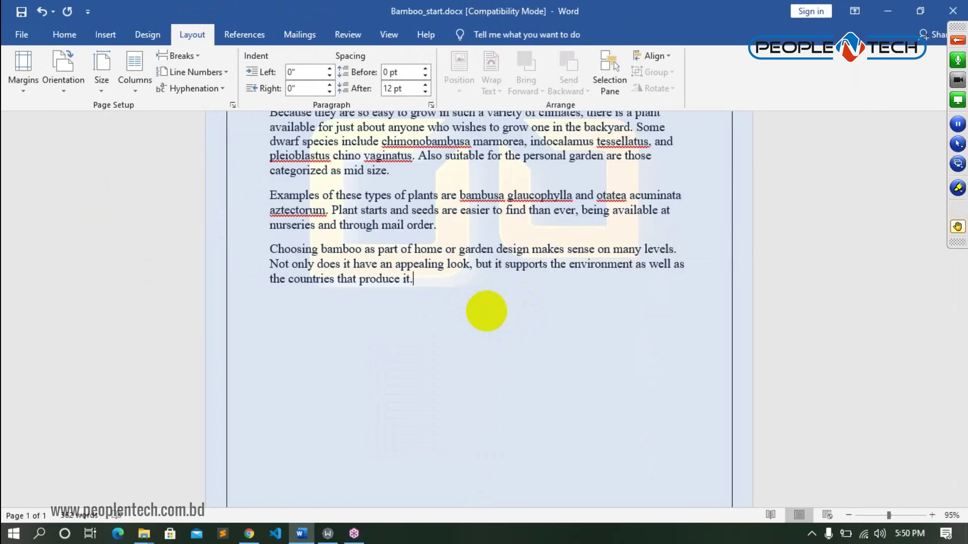
- Select all the text, then add empty lines after the closing 'produce it.' paragraph
{"action": "key", "text": "ctrl+a"}
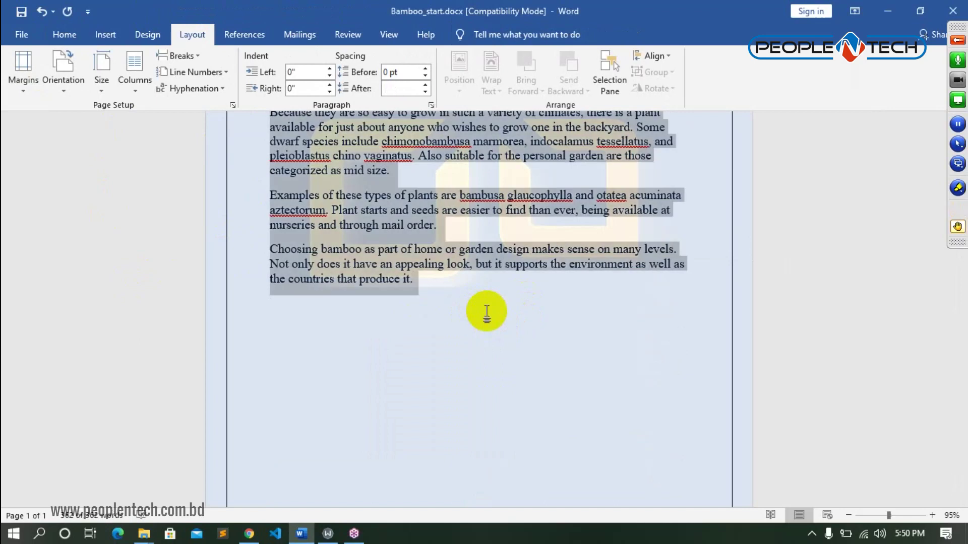
{"action": "left_click", "coordinate": [486, 311]}
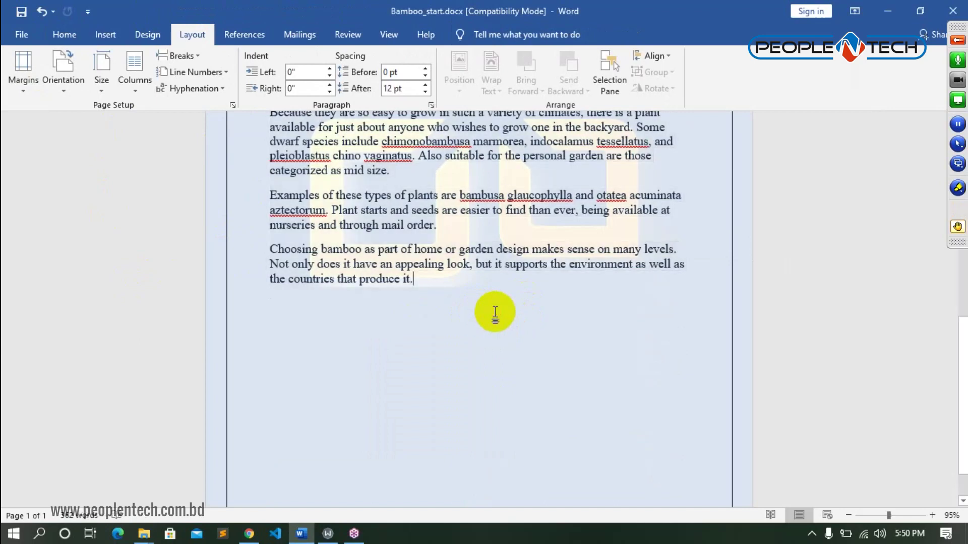
{"action": "key", "text": "Return"}
{"action": "key", "text": "Return"}
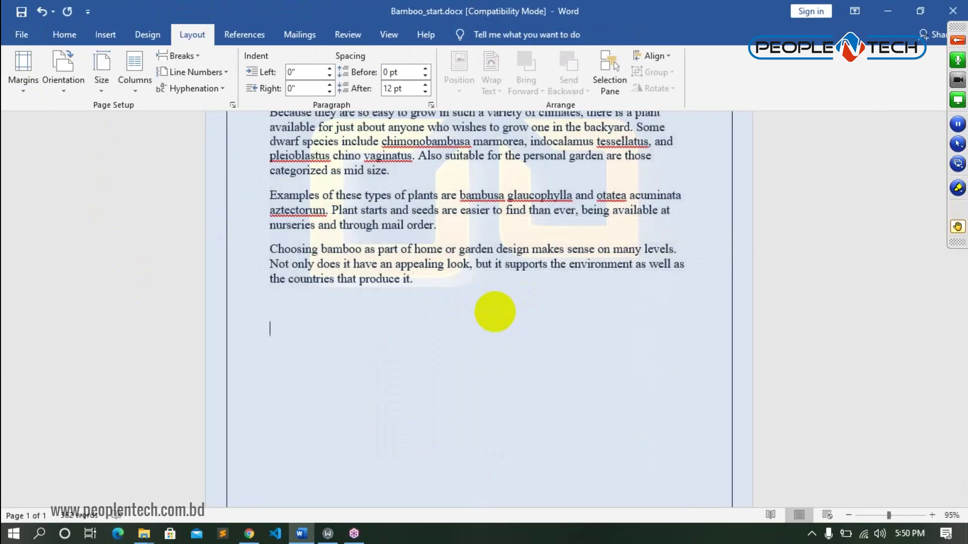
{"action": "scroll", "coordinate": [496, 313], "scroll_direction": "up", "scroll_amount": 8}
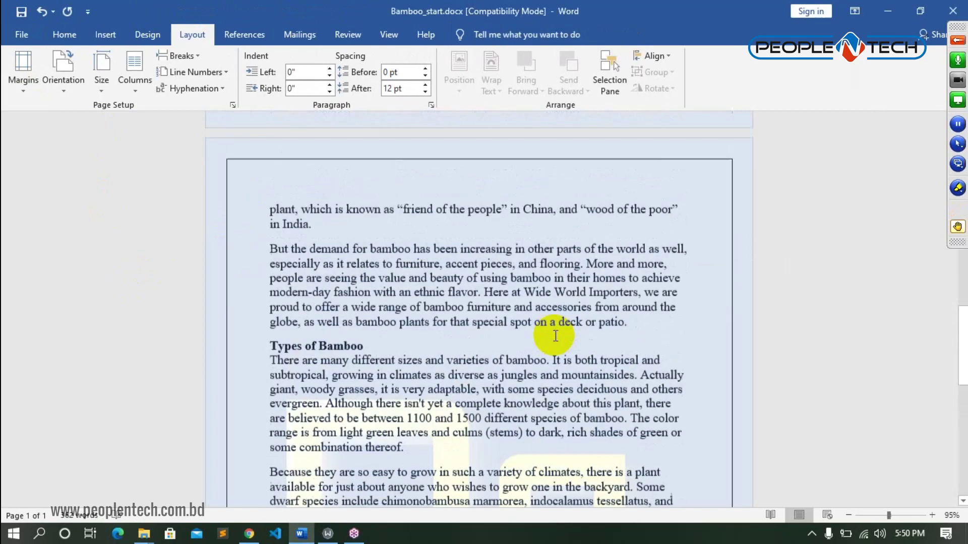
{"action": "scroll", "coordinate": [558, 315], "scroll_direction": "up", "scroll_amount": 10}
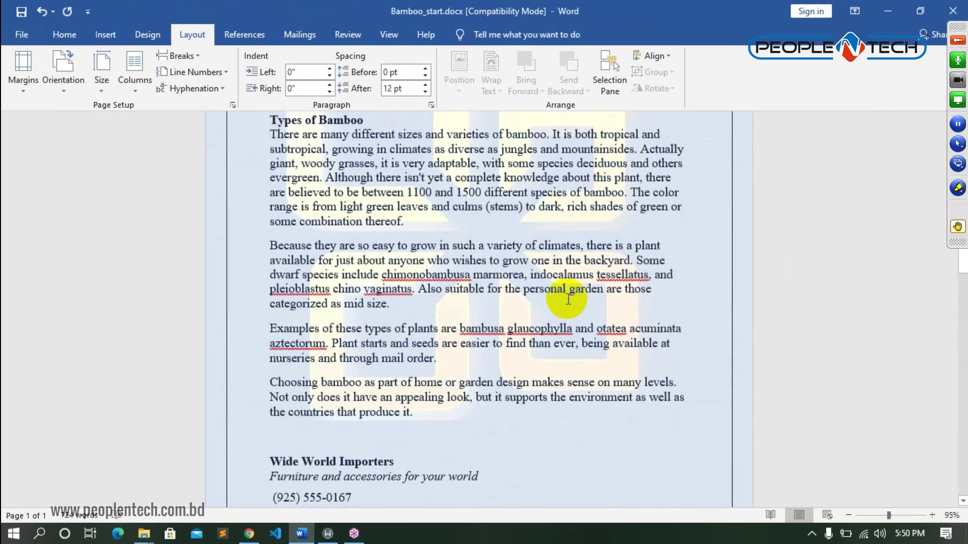
{"action": "scroll", "coordinate": [568, 299], "scroll_direction": "up", "scroll_amount": 6}
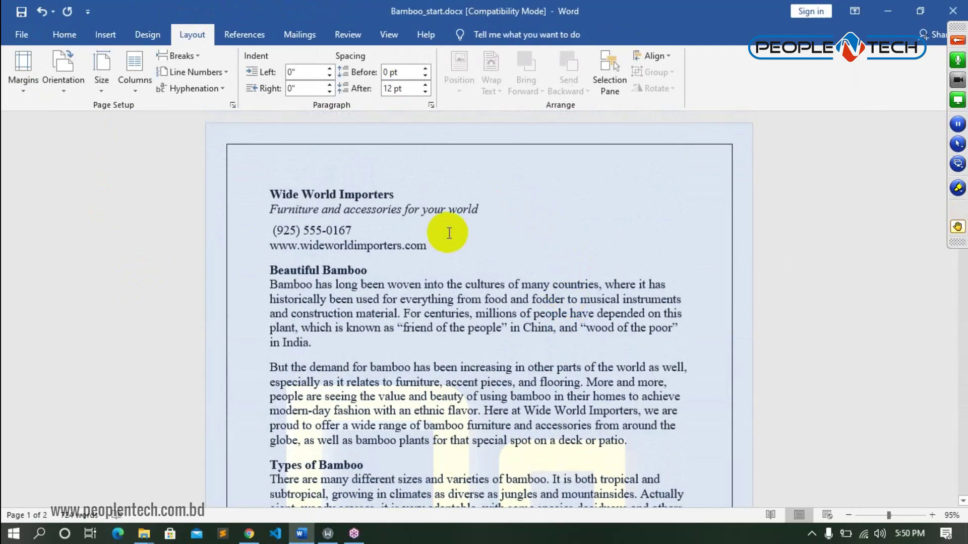
- Set the document text in two columns
{"action": "left_click", "coordinate": [138, 85]}
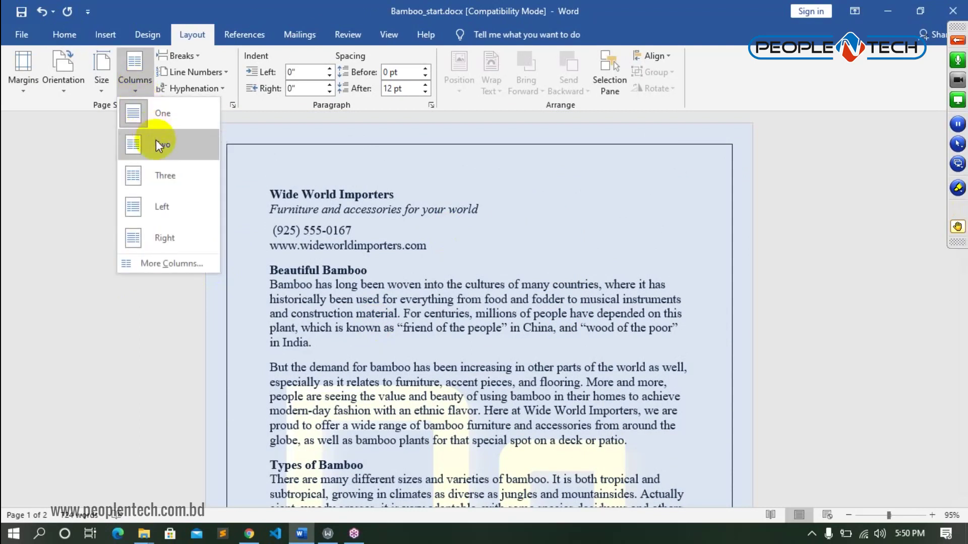
{"action": "left_click", "coordinate": [155, 140]}
{"action": "scroll", "coordinate": [619, 351], "scroll_direction": "up", "scroll_amount": 15}
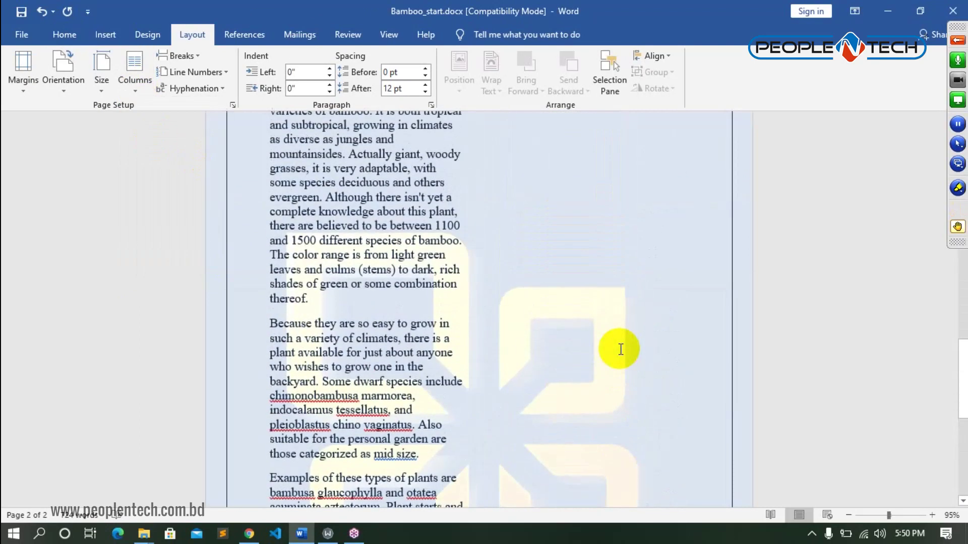
{"action": "scroll", "coordinate": [620, 349], "scroll_direction": "up", "scroll_amount": 15}
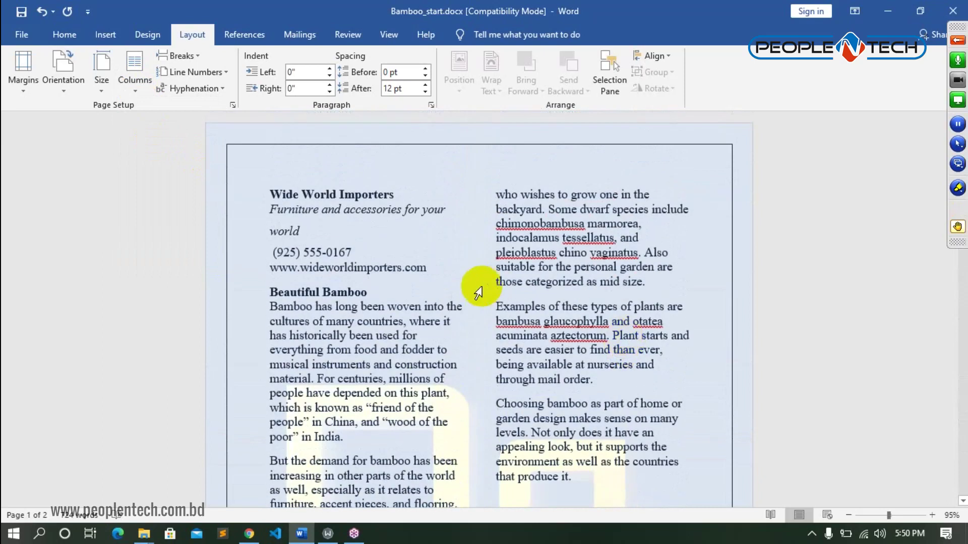
{"action": "scroll", "coordinate": [475, 282], "scroll_direction": "down", "scroll_amount": 3}
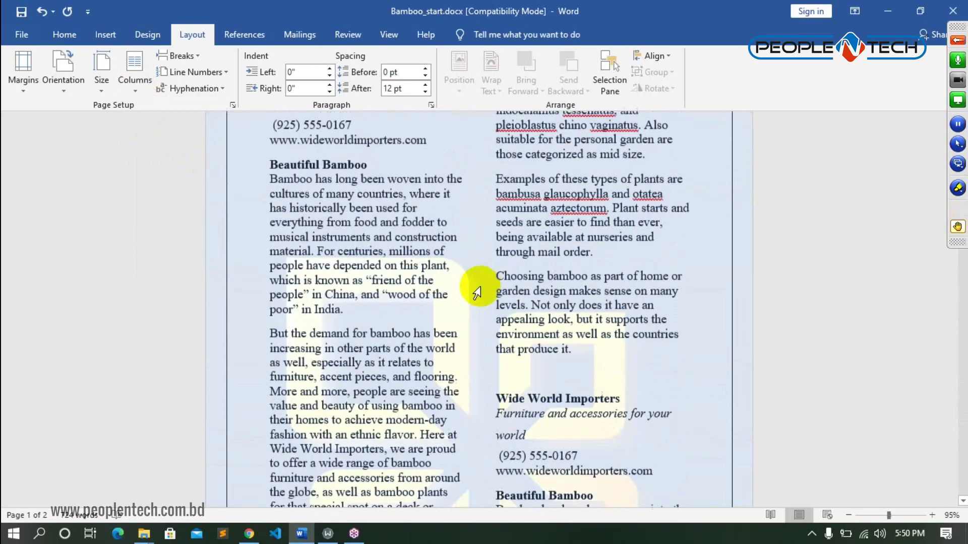
- Switch the text layout to three columns
{"action": "left_click", "coordinate": [135, 83]}
{"action": "left_click", "coordinate": [156, 176]}
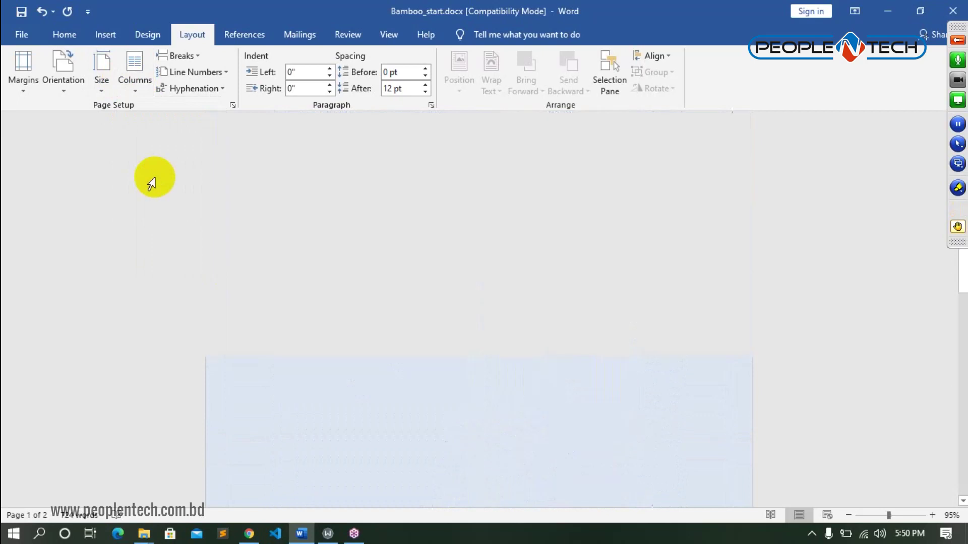
{"action": "scroll", "coordinate": [596, 304], "scroll_direction": "up", "scroll_amount": 10}
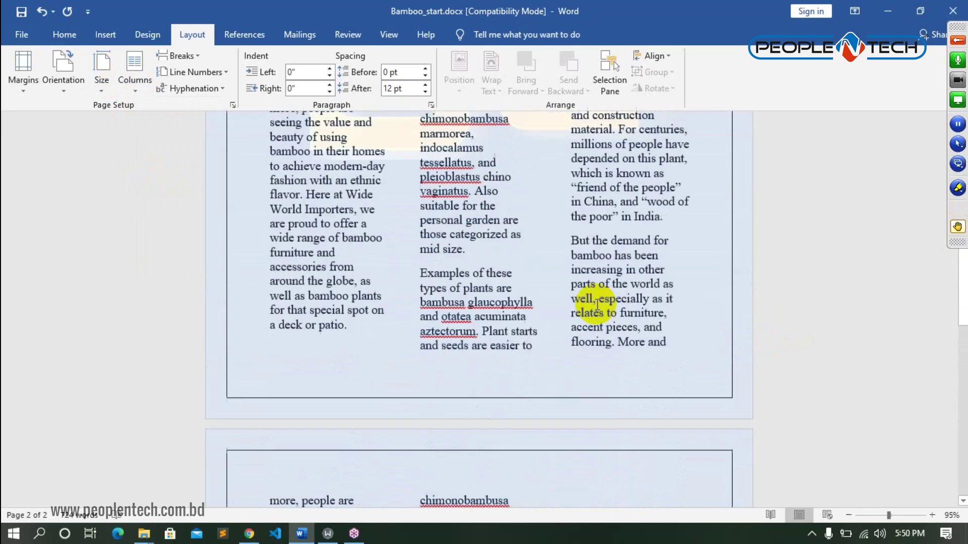
{"action": "scroll", "coordinate": [599, 304], "scroll_direction": "up", "scroll_amount": 10}
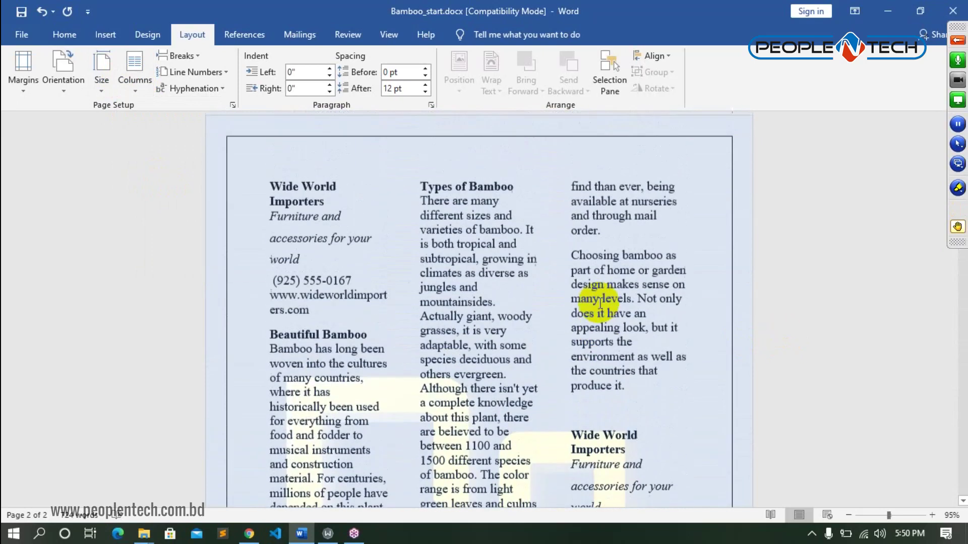
- Apply the Left column preset, a narrow left column beside a wide one
{"action": "left_click", "coordinate": [138, 95]}
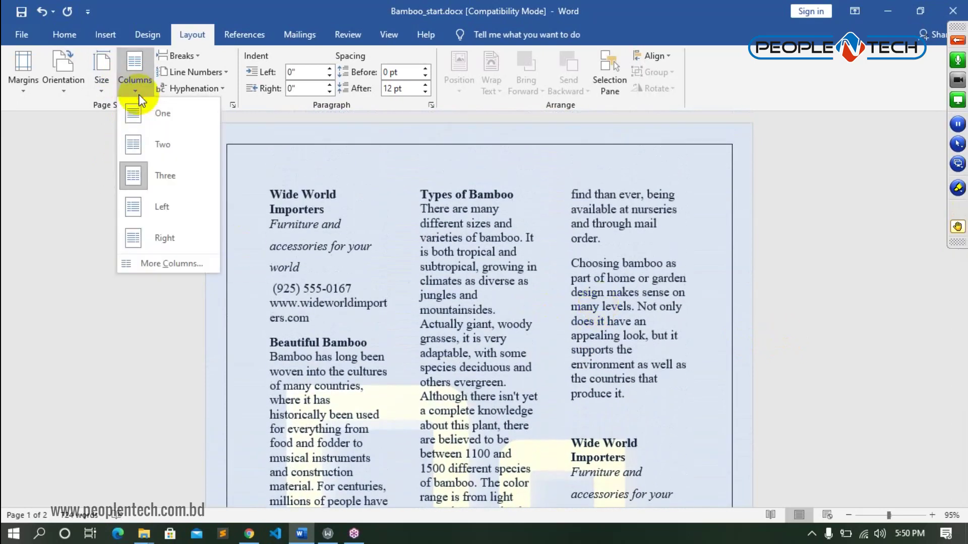
{"action": "left_click", "coordinate": [159, 207]}
{"action": "scroll", "coordinate": [671, 287], "scroll_direction": "up", "scroll_amount": 4}
{"action": "scroll", "coordinate": [673, 286], "scroll_direction": "up", "scroll_amount": 10}
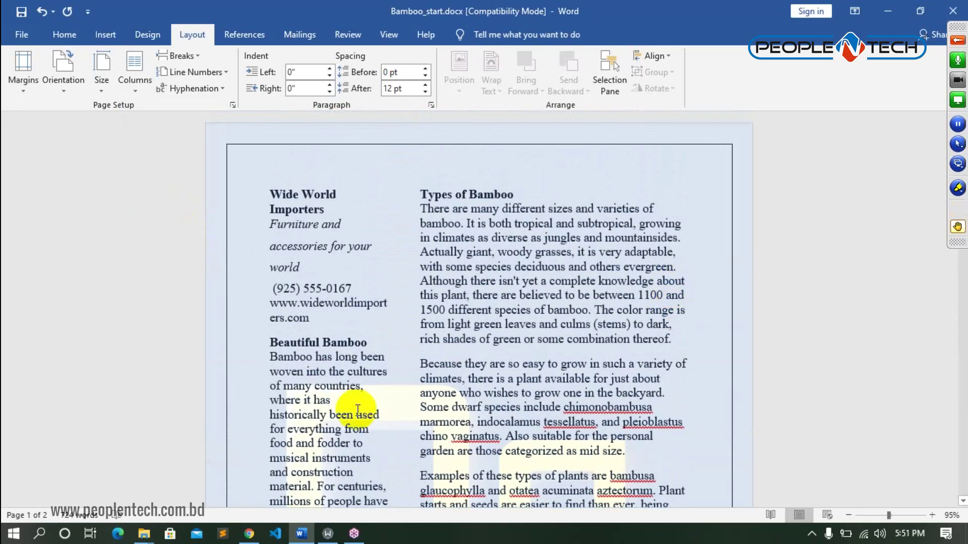
- Apply the Right column preset, a wide left column beside a narrow one
{"action": "left_click", "coordinate": [139, 90]}
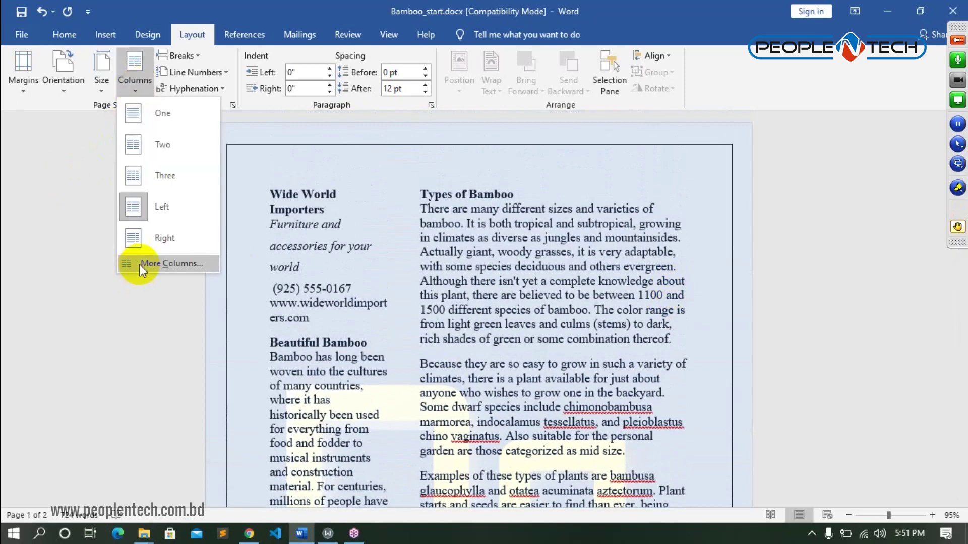
{"action": "left_click", "coordinate": [153, 244]}
{"action": "scroll", "coordinate": [680, 319], "scroll_direction": "down", "scroll_amount": 5}
{"action": "scroll", "coordinate": [680, 319], "scroll_direction": "up", "scroll_amount": 4}
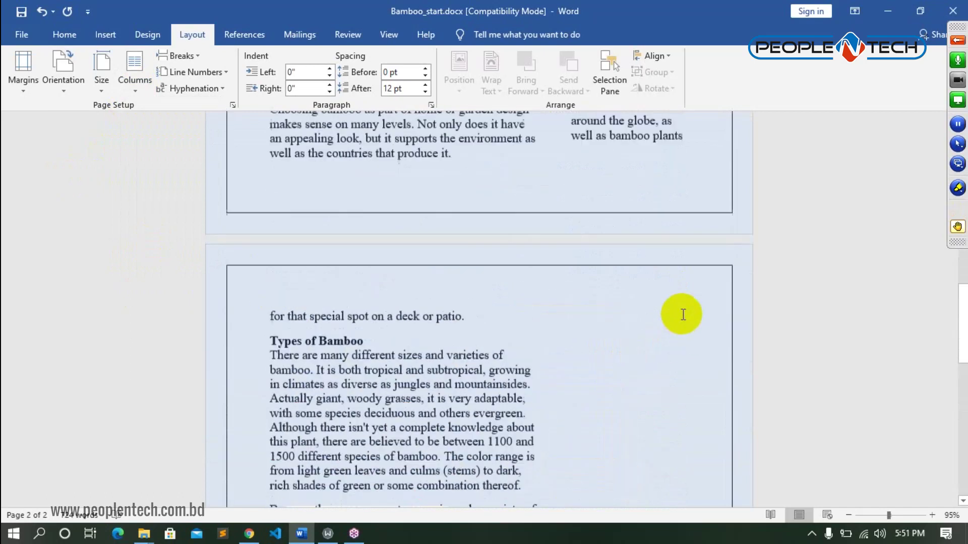
{"action": "scroll", "coordinate": [682, 314], "scroll_direction": "up", "scroll_amount": 10}
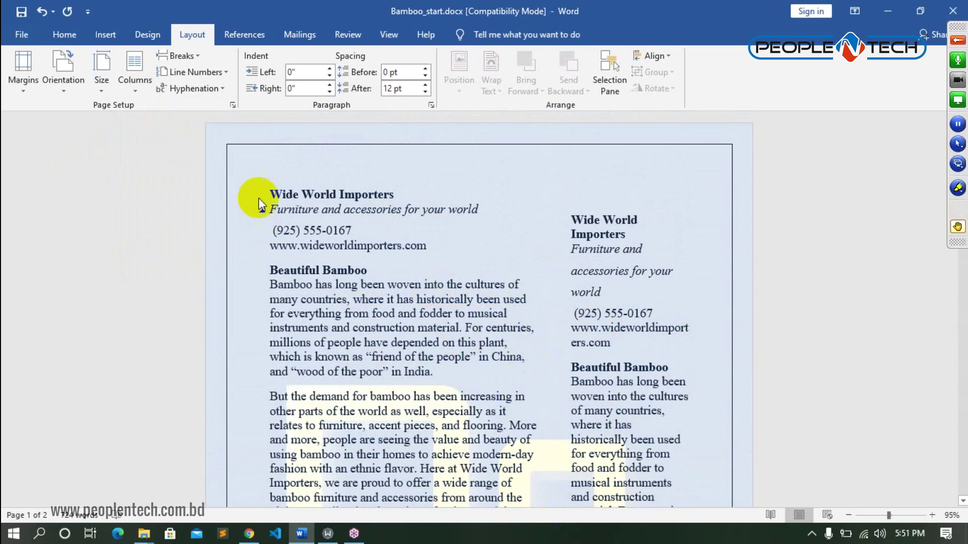
- Leave the column choices unchanged and show the available paper sizes
{"action": "left_click", "coordinate": [128, 89]}
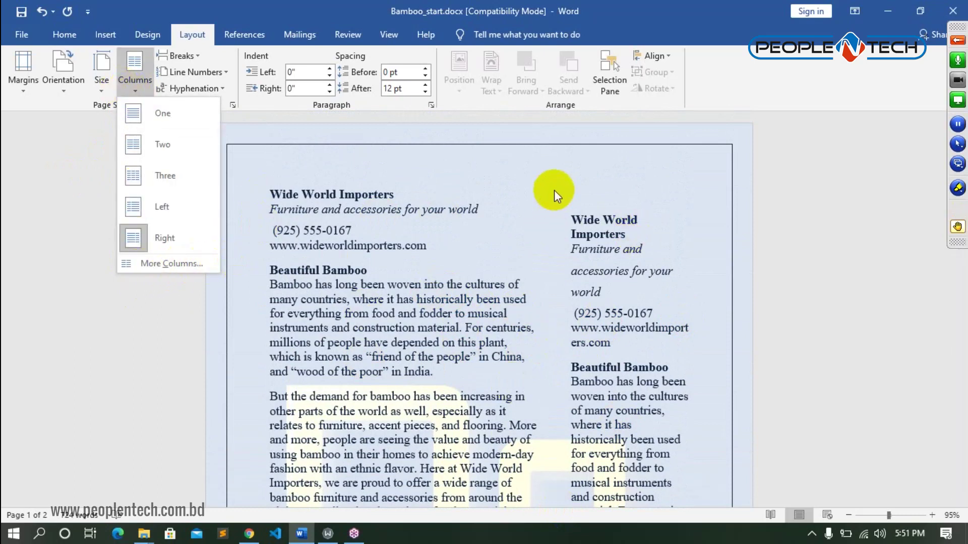
{"action": "scroll", "coordinate": [556, 190], "scroll_direction": "down", "scroll_amount": 3}
{"action": "scroll", "coordinate": [560, 262], "scroll_direction": "up", "scroll_amount": 3}
{"action": "left_click", "coordinate": [559, 229]}
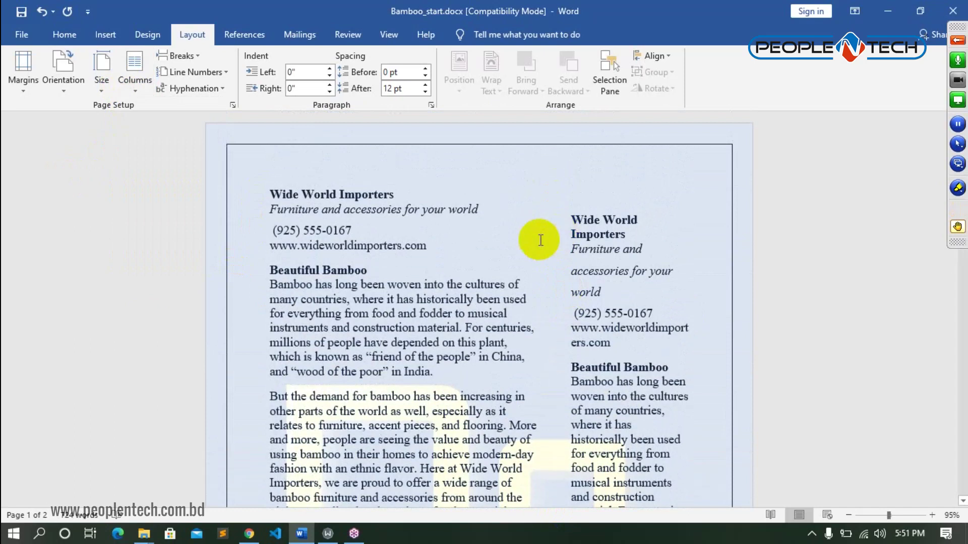
{"action": "left_click", "coordinate": [102, 91]}
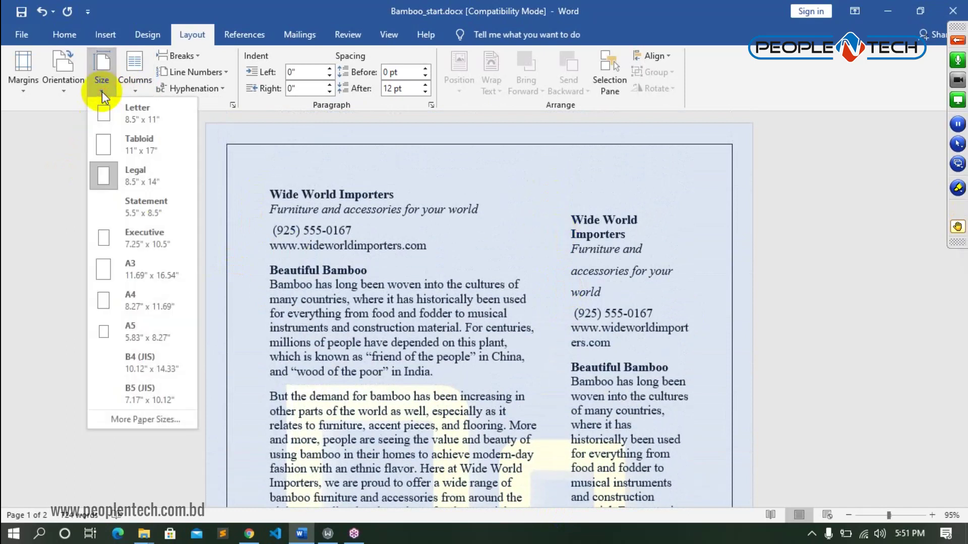
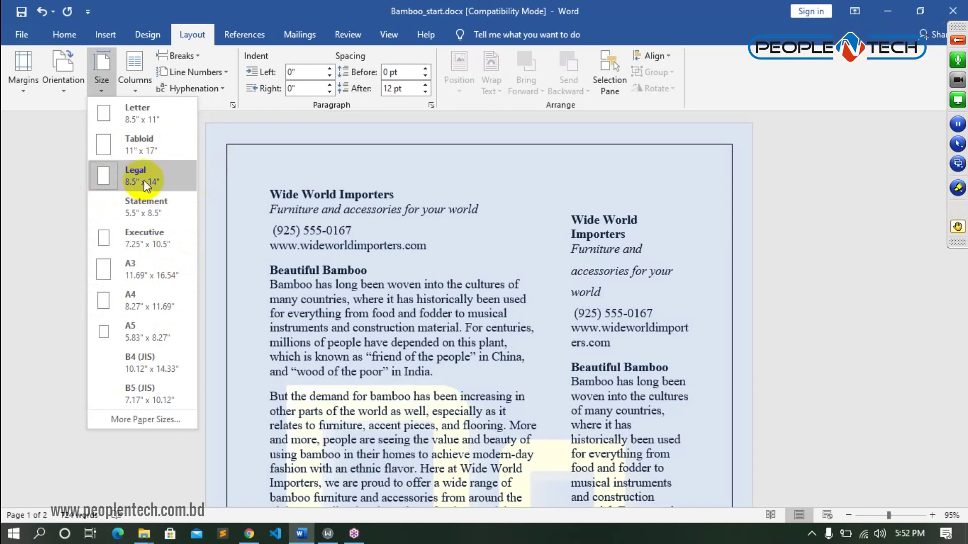
- Set the paper size to Legal (8.5" x 14") and dismiss the too-large-margins warning
{"action": "left_click", "coordinate": [159, 313]}
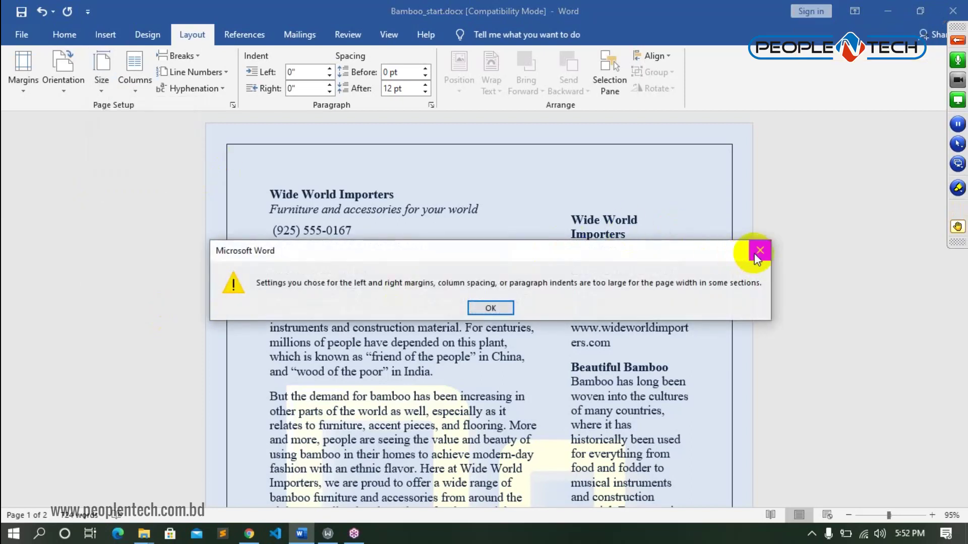
{"action": "left_click", "coordinate": [759, 250]}
{"action": "left_click", "coordinate": [102, 88]}
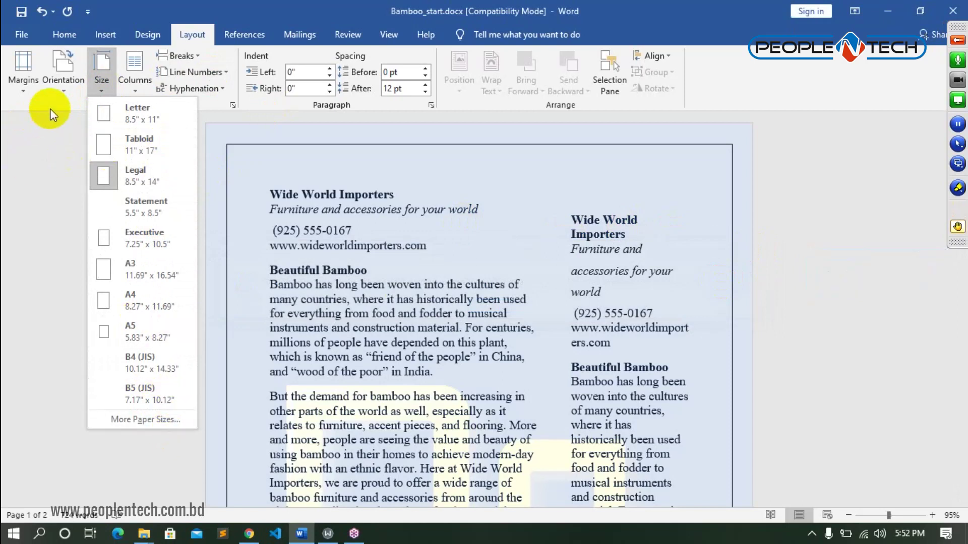
{"action": "left_click", "coordinate": [63, 90]}
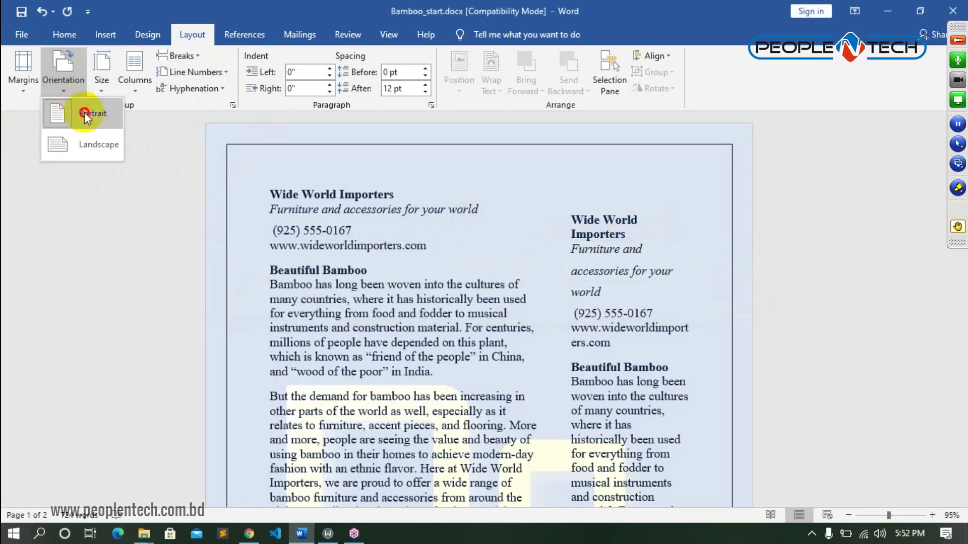
- Keep Portrait, then switch the pages to Landscape and zoom out to see whole pages
{"action": "left_click", "coordinate": [85, 113]}
{"action": "left_click", "coordinate": [64, 87]}
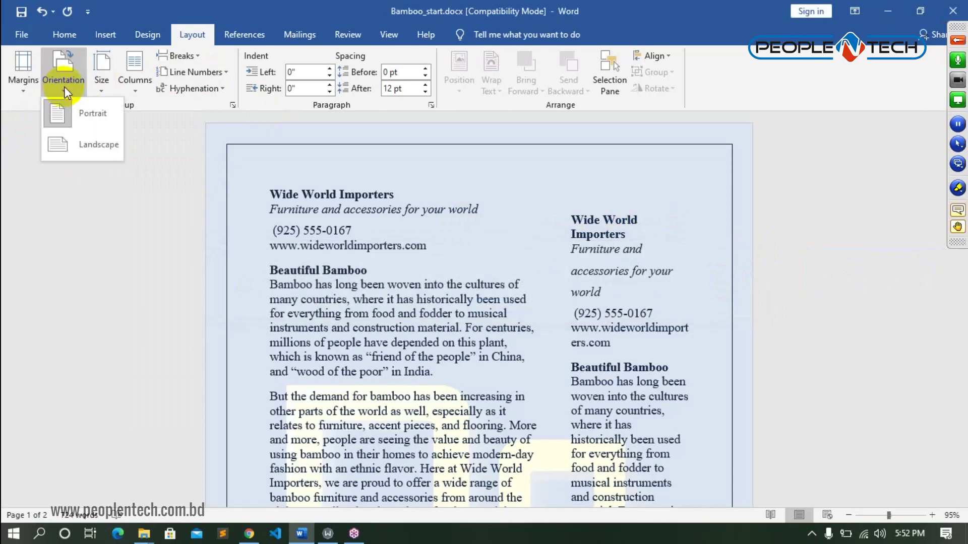
{"action": "left_click", "coordinate": [83, 152]}
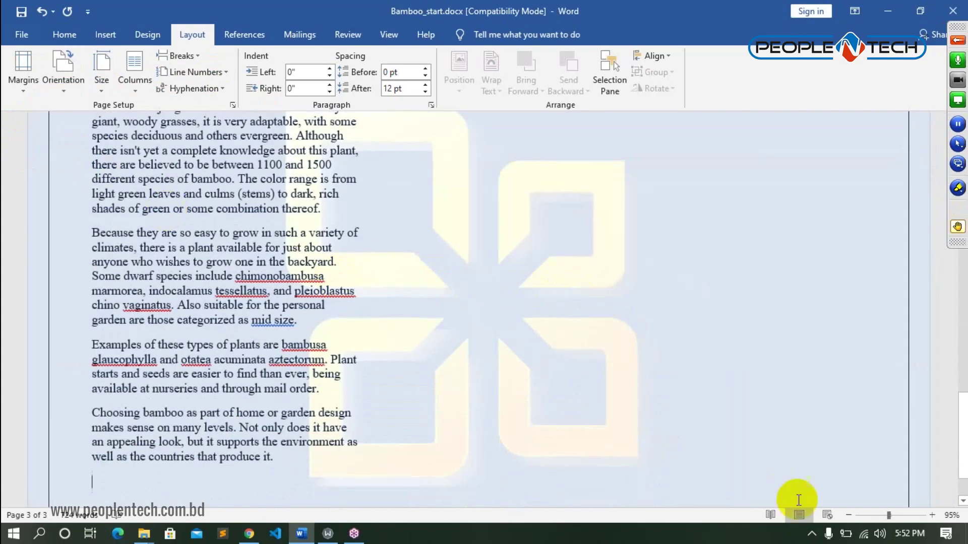
{"action": "left_click", "coordinate": [876, 515]}
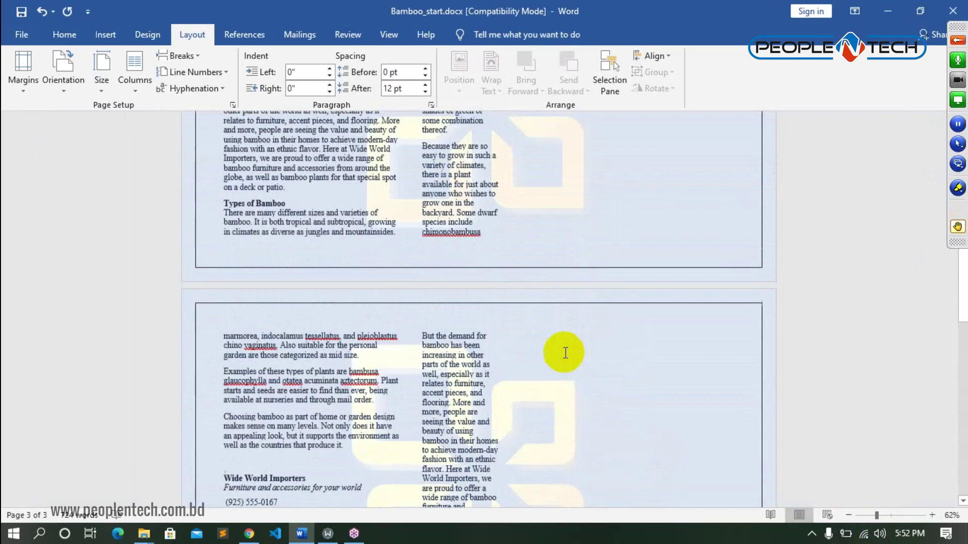
{"action": "scroll", "coordinate": [566, 348], "scroll_direction": "up", "scroll_amount": 3}
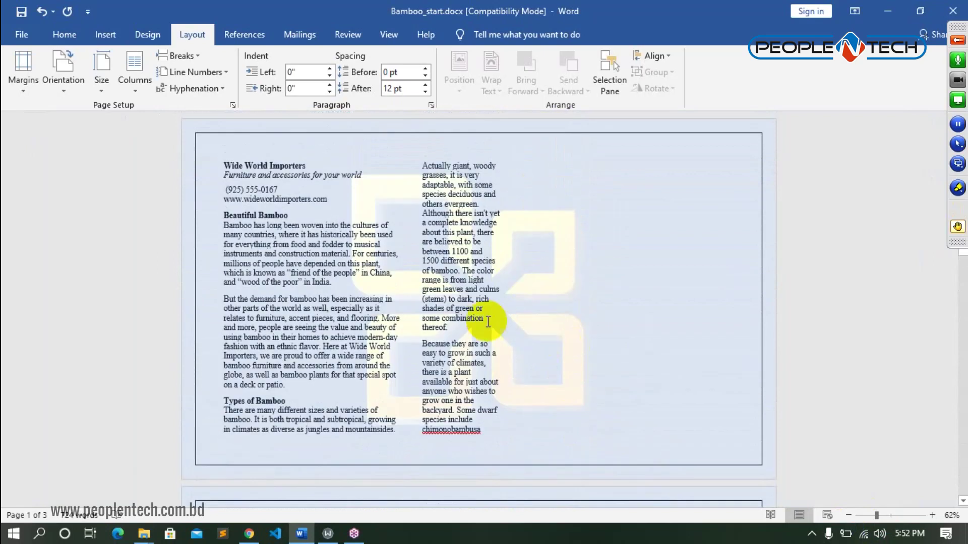
- Switch back to Portrait briefly, then settle on Landscape so the text spans three pages
{"action": "left_click", "coordinate": [63, 94]}
{"action": "left_click", "coordinate": [71, 109]}
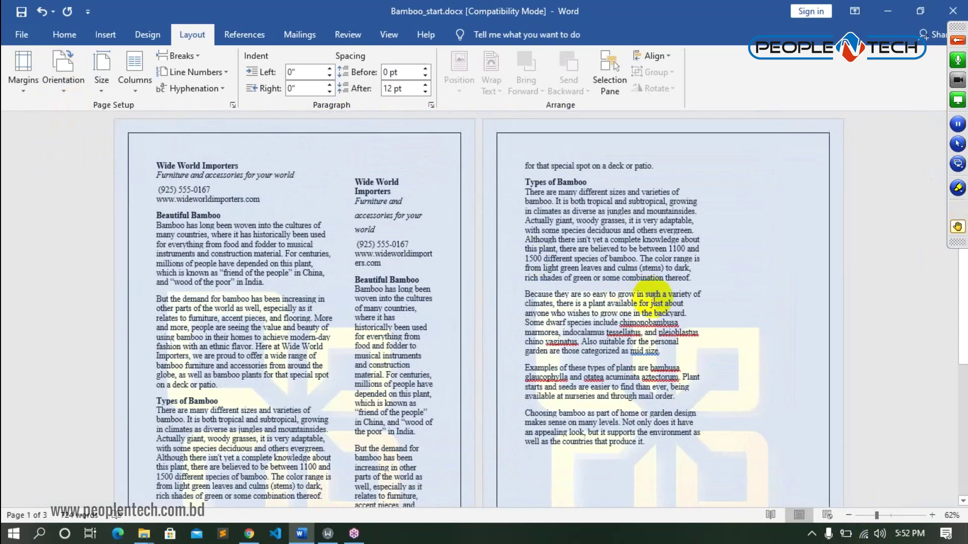
{"action": "scroll", "coordinate": [645, 414], "scroll_direction": "down", "scroll_amount": 4}
{"action": "left_click", "coordinate": [573, 364]}
{"action": "scroll", "coordinate": [573, 364], "scroll_direction": "up", "scroll_amount": 4}
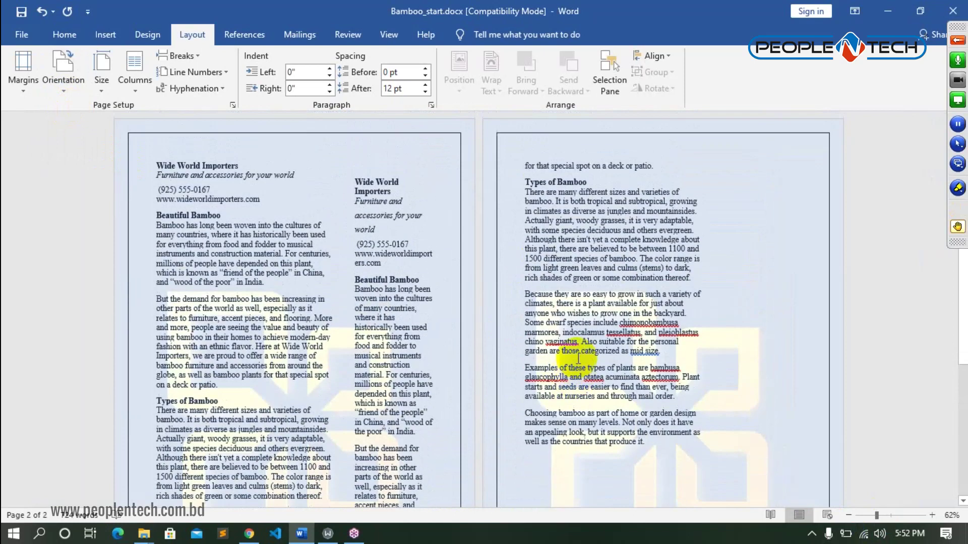
{"action": "left_click", "coordinate": [56, 86]}
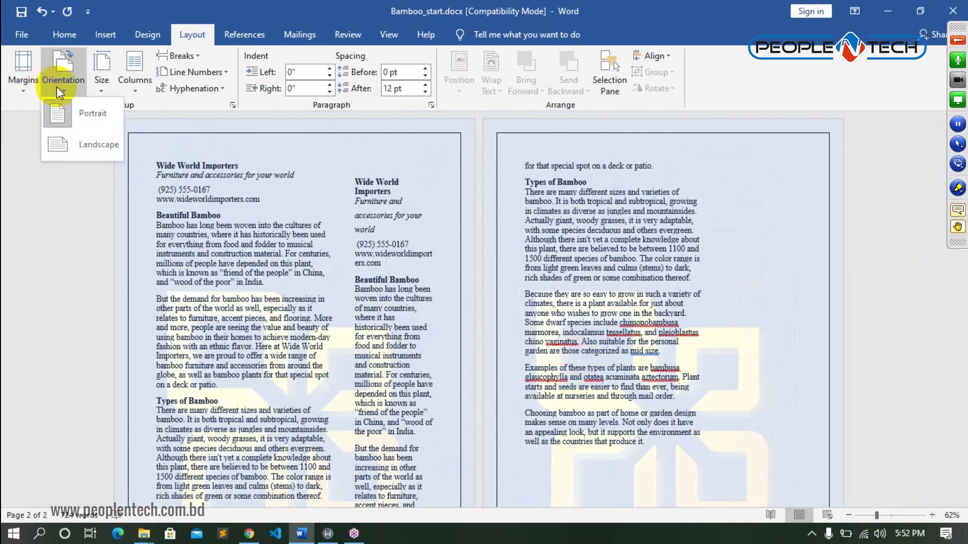
{"action": "left_click", "coordinate": [76, 145]}
{"action": "scroll", "coordinate": [483, 284], "scroll_direction": "up", "scroll_amount": 10}
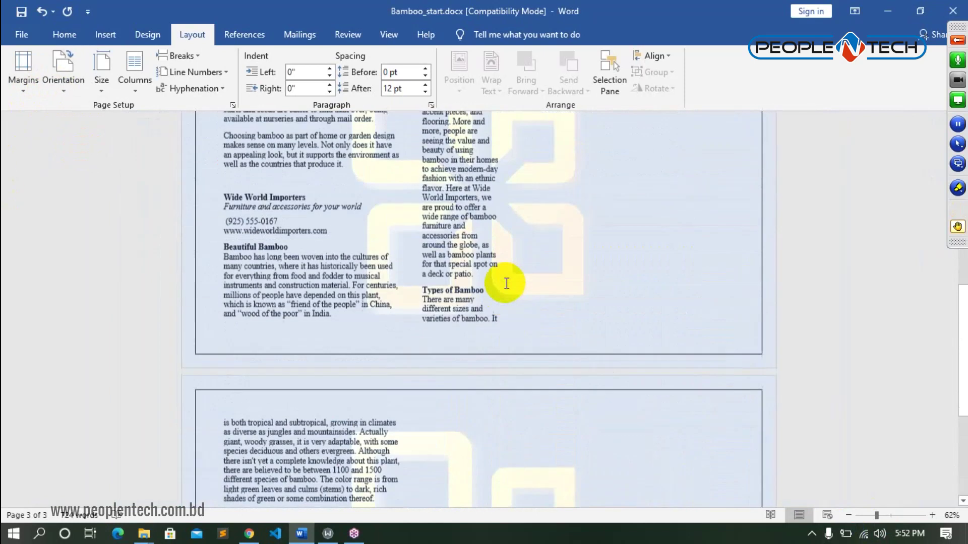
{"action": "scroll", "coordinate": [507, 283], "scroll_direction": "up", "scroll_amount": 2}
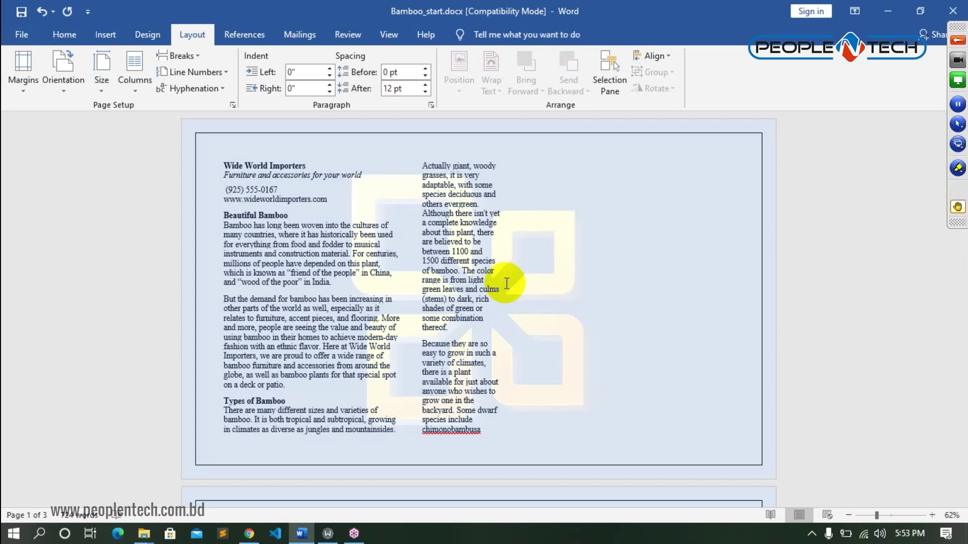
- Return the pages to Portrait, fitting the text on two pages, and zoom to 91%
{"action": "left_click", "coordinate": [59, 91]}
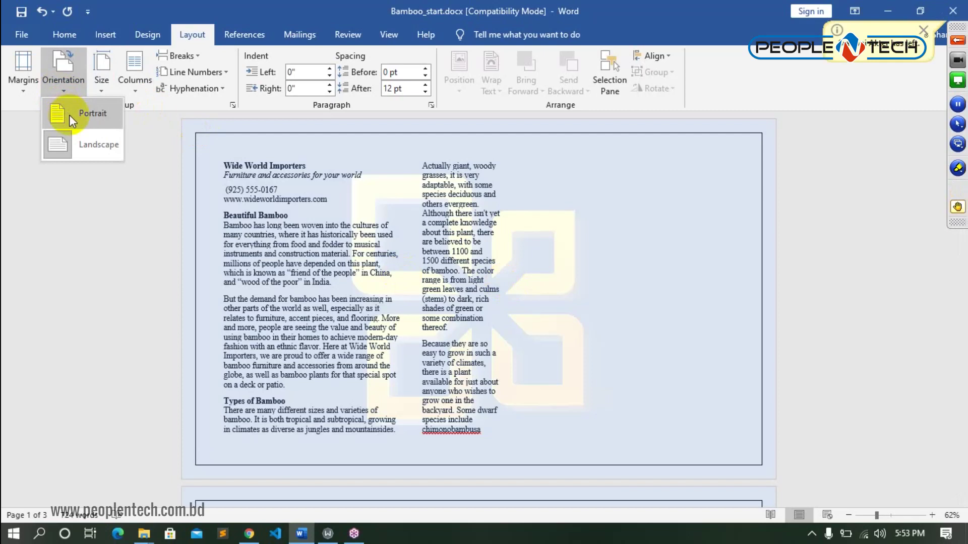
{"action": "left_click", "coordinate": [68, 114]}
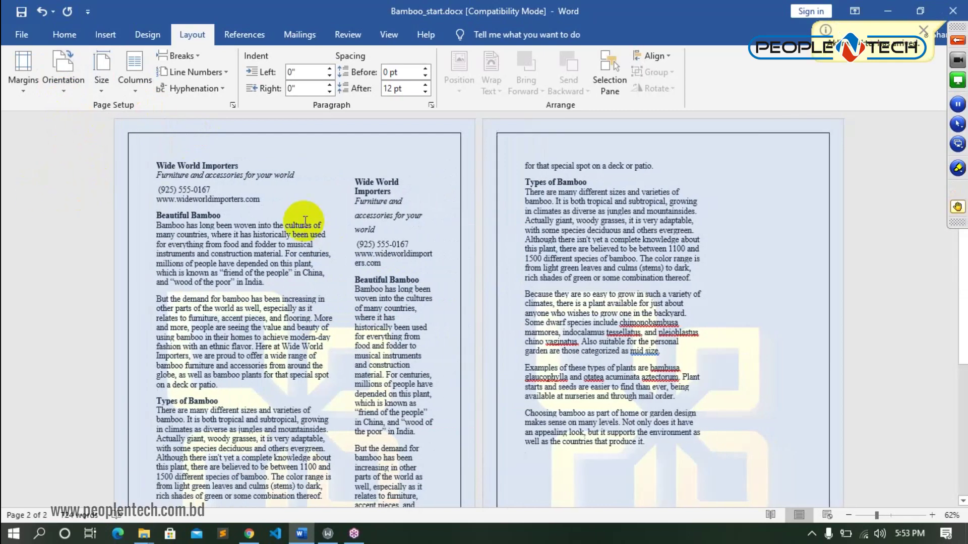
{"action": "left_click", "coordinate": [893, 515]}
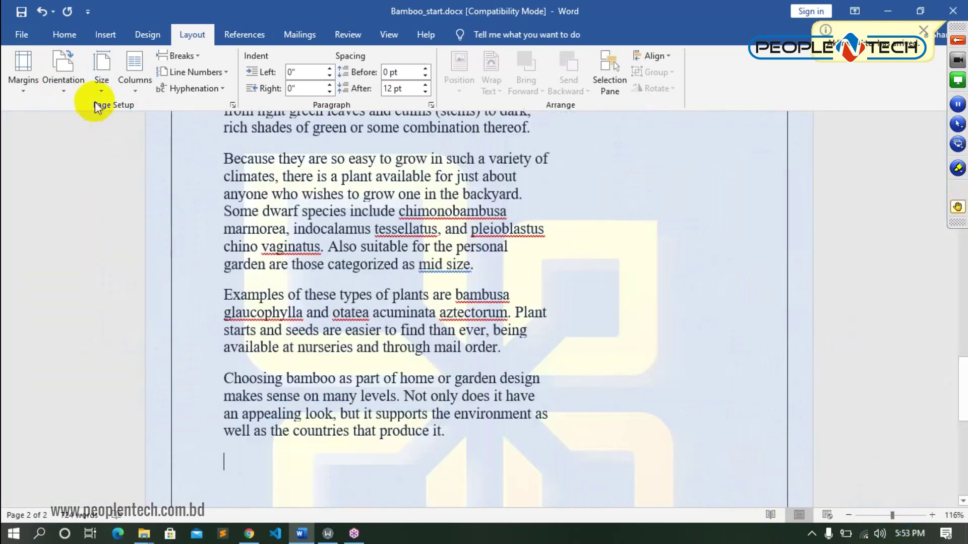
{"action": "left_click", "coordinate": [72, 87]}
{"action": "left_click", "coordinate": [80, 116]}
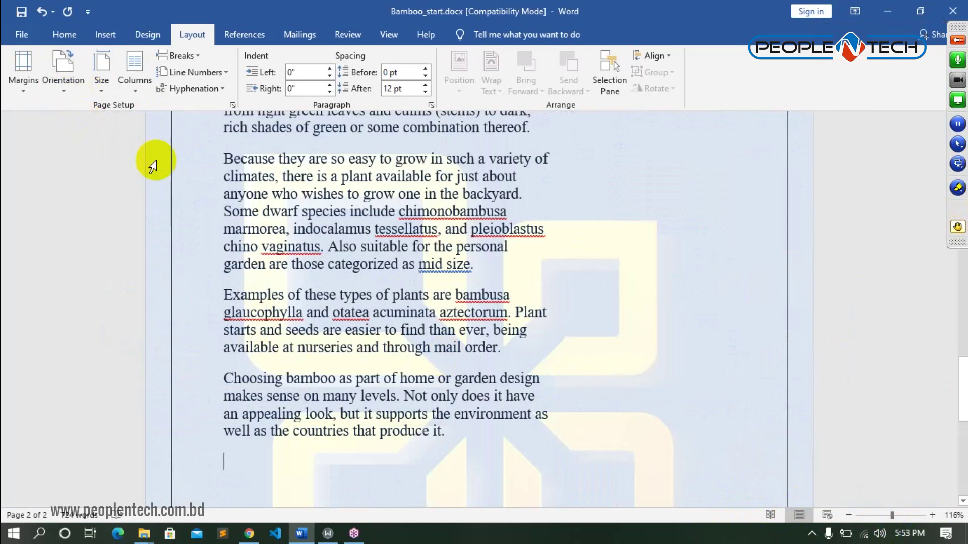
{"action": "scroll", "coordinate": [694, 305], "scroll_direction": "up", "scroll_amount": 10}
{"action": "scroll", "coordinate": [695, 304], "scroll_direction": "up", "scroll_amount": 8}
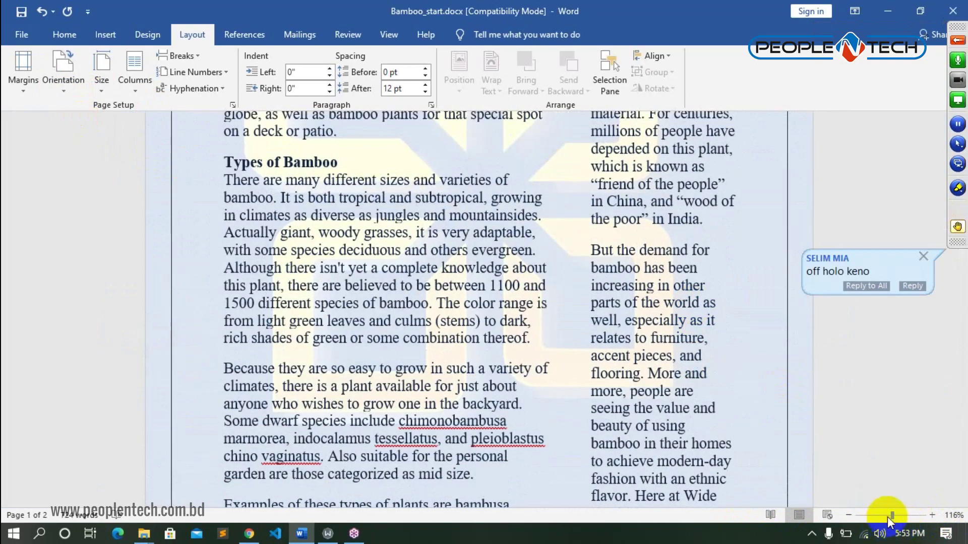
{"action": "left_click_drag", "start_coordinate": [891, 514], "coordinate": [887, 515]}
{"action": "scroll", "coordinate": [485, 363], "scroll_direction": "up", "scroll_amount": 8}
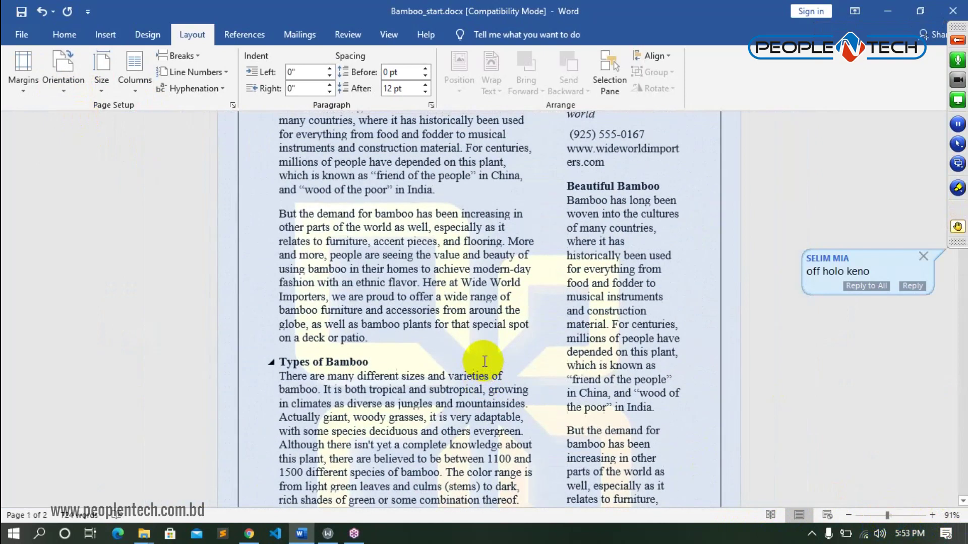
{"action": "left_click", "coordinate": [18, 98]}
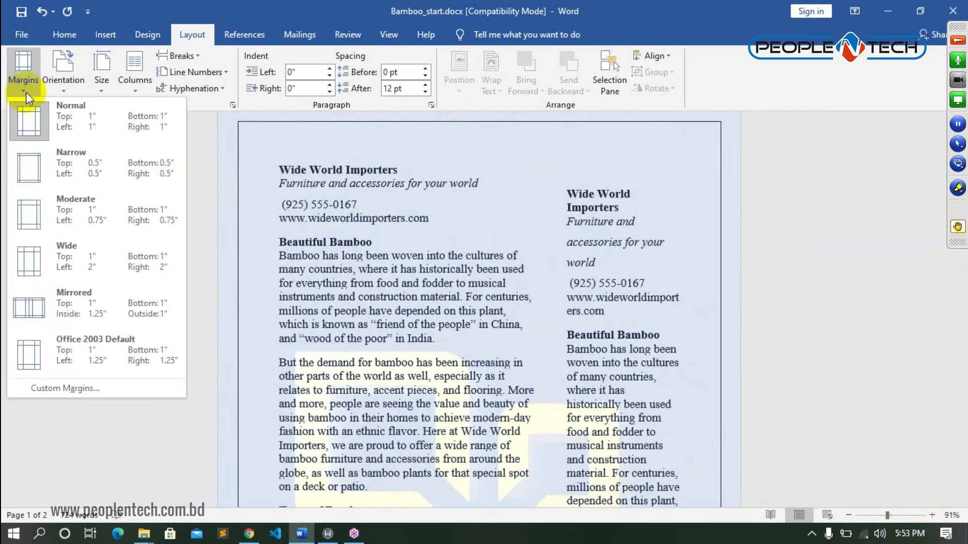
- Close the Margins gallery and undo the layout changes with Ctrl+Z, restoring the single-column page at 93% zoom
{"action": "left_click", "coordinate": [552, 261]}
{"action": "key", "text": "ctrl+z"}
{"action": "scroll", "coordinate": [557, 259], "scroll_direction": "up", "scroll_amount": 8, "text": "ctrl"}
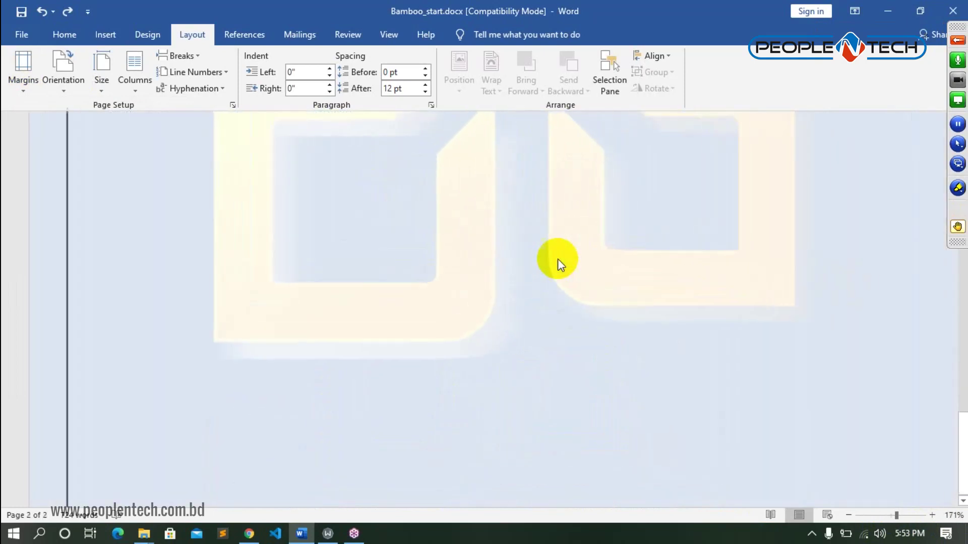
{"action": "scroll", "coordinate": [873, 515], "scroll_direction": "down", "scroll_amount": 10, "text": "ctrl"}
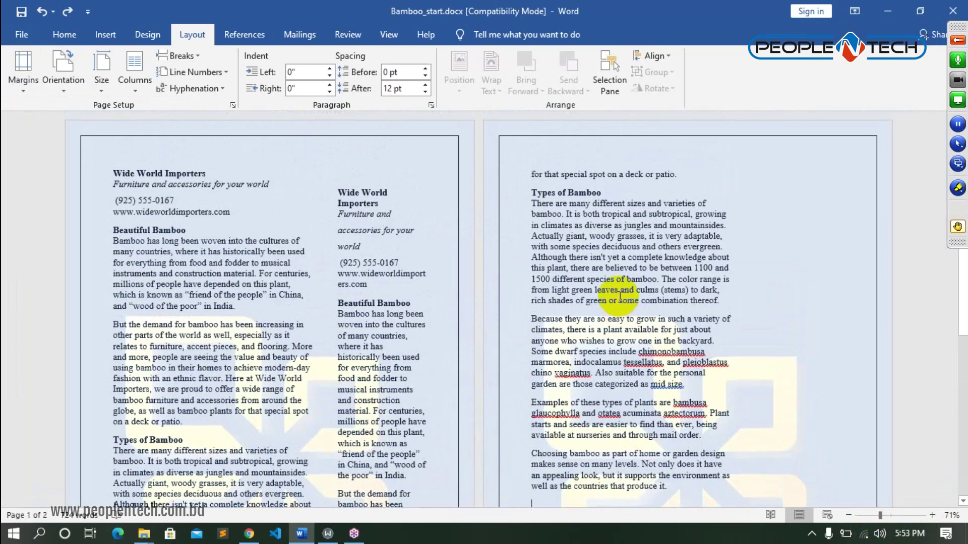
{"action": "scroll", "coordinate": [620, 297], "scroll_direction": "down", "scroll_amount": 5}
{"action": "key", "text": "ctrl+z"}
{"action": "key", "text": "ctrl+z"}
{"action": "key", "text": "ctrl+z"}
{"action": "key", "text": "ctrl+z"}
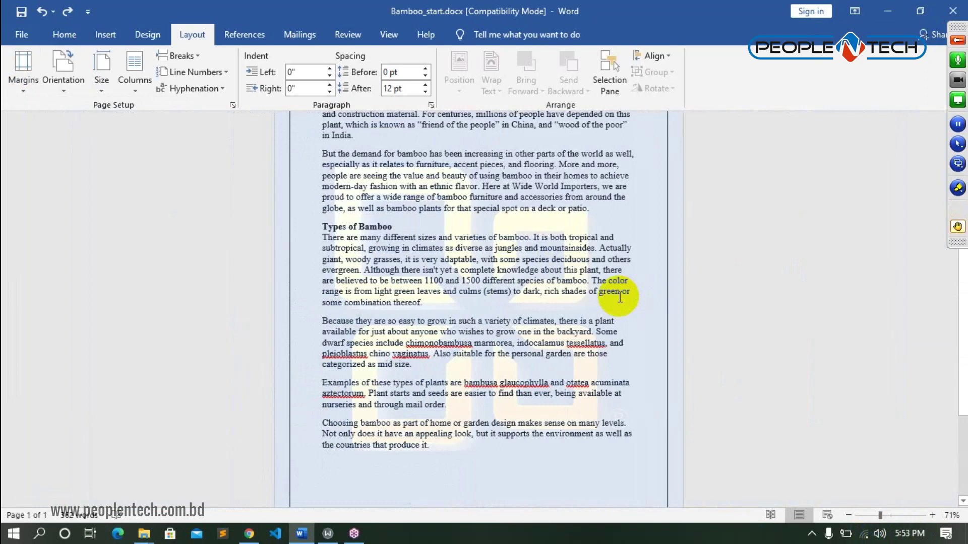
{"action": "left_click", "coordinate": [888, 515]}
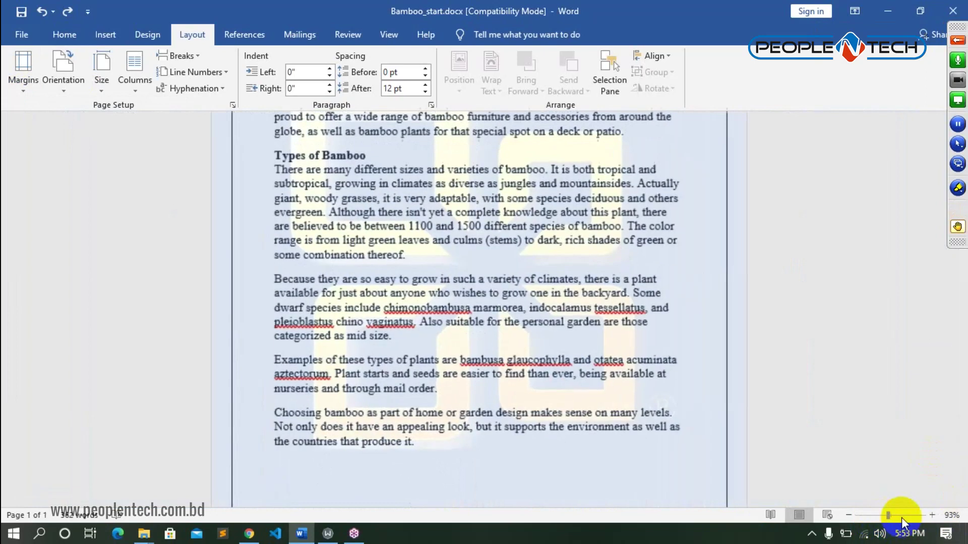
{"action": "scroll", "coordinate": [568, 367], "scroll_direction": "up", "scroll_amount": 6}
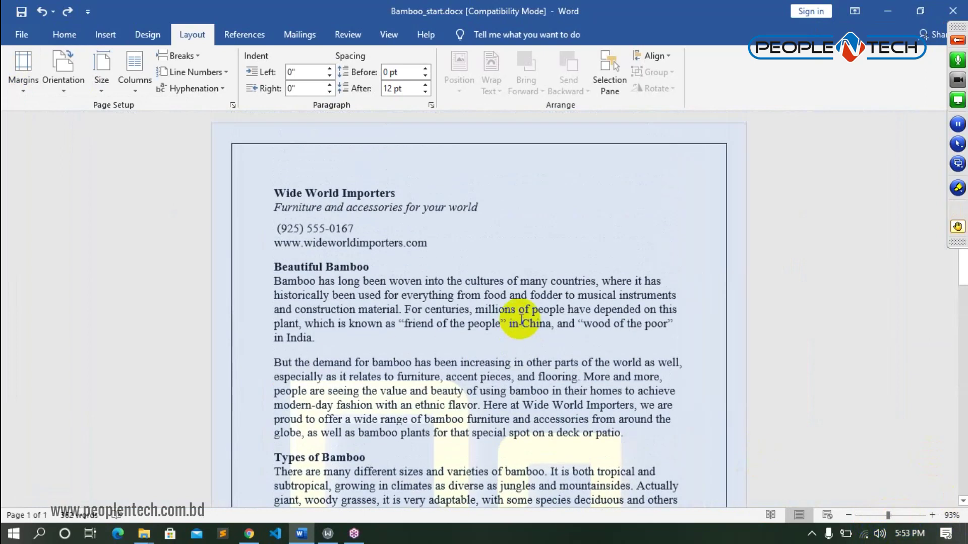
{"action": "left_click", "coordinate": [442, 362]}
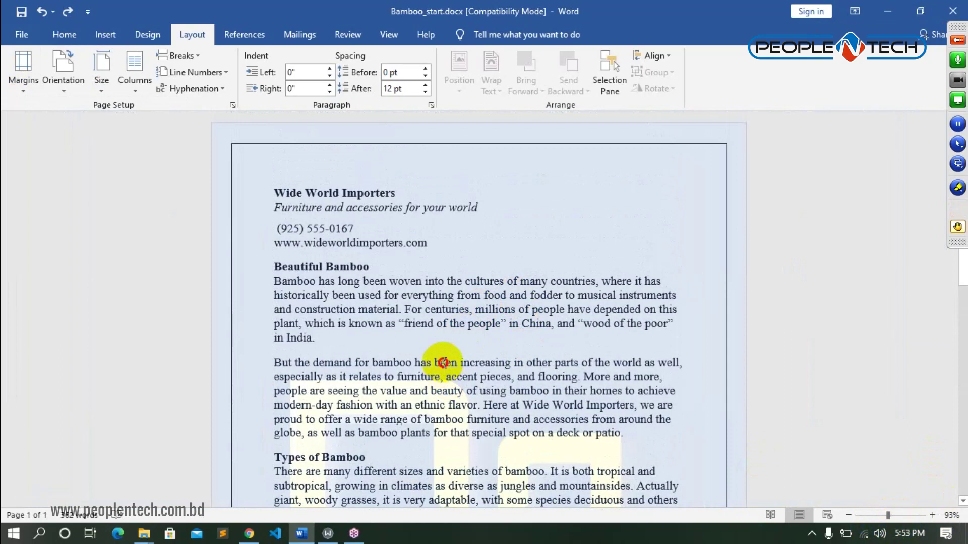
{"action": "left_click", "coordinate": [220, 90]}
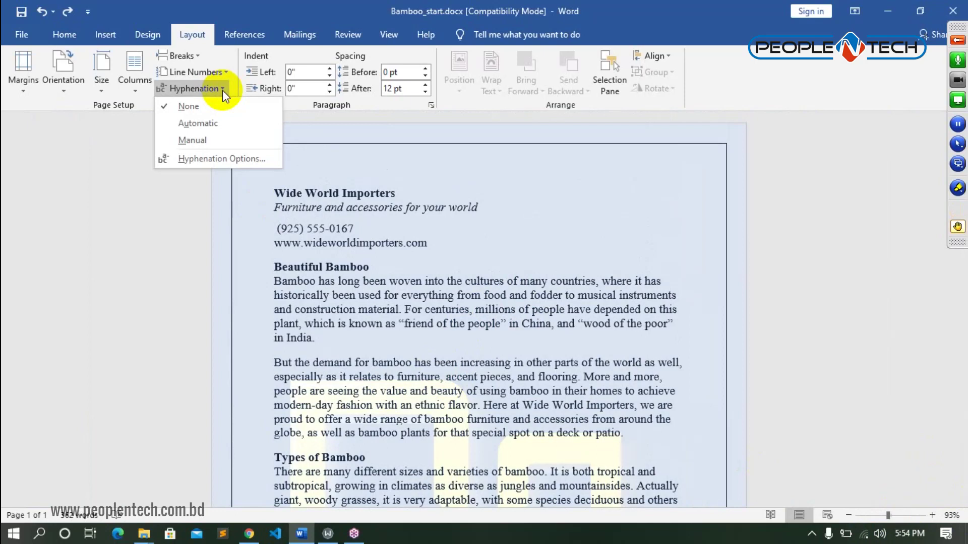
- Select the whole document and turn on Automatic hyphenation
{"action": "left_click", "coordinate": [339, 285]}
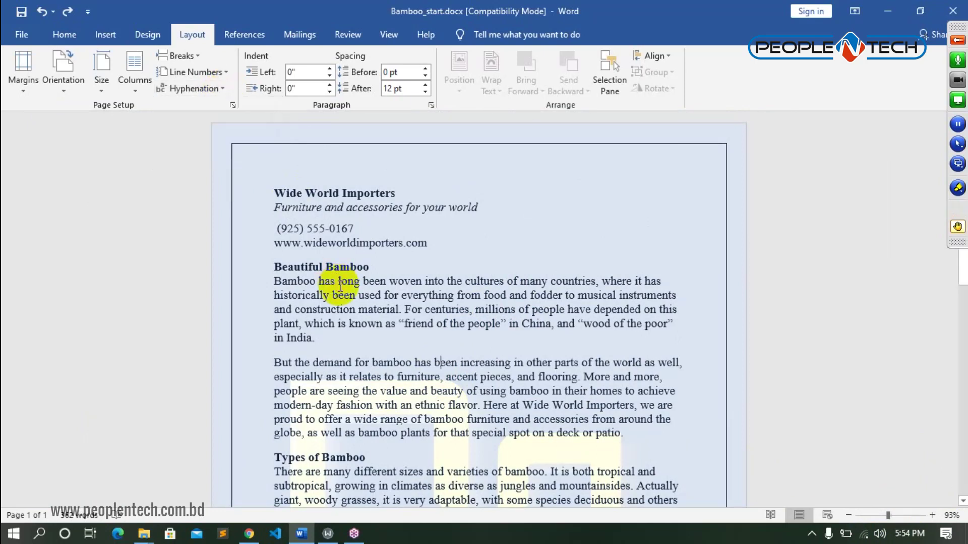
{"action": "key", "text": "ctrl+a"}
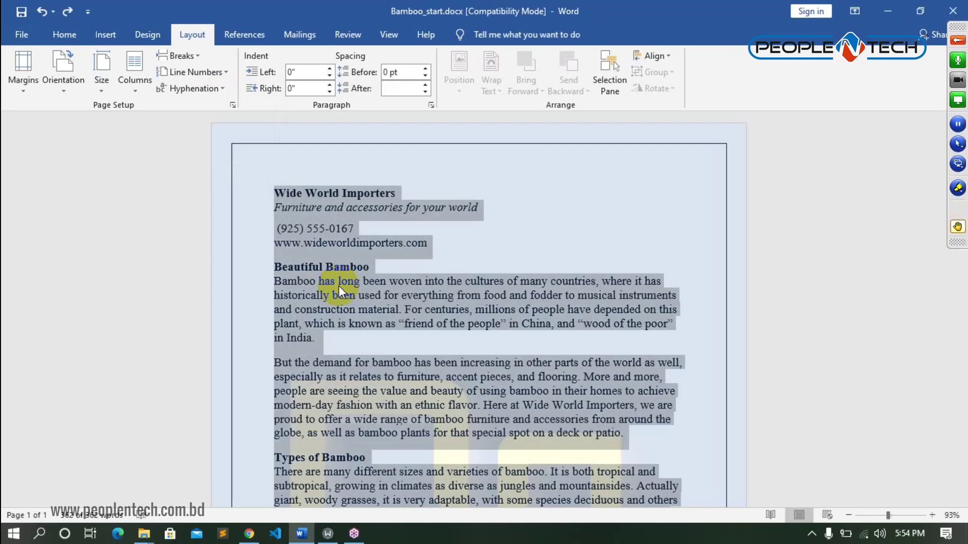
{"action": "left_click", "coordinate": [225, 88]}
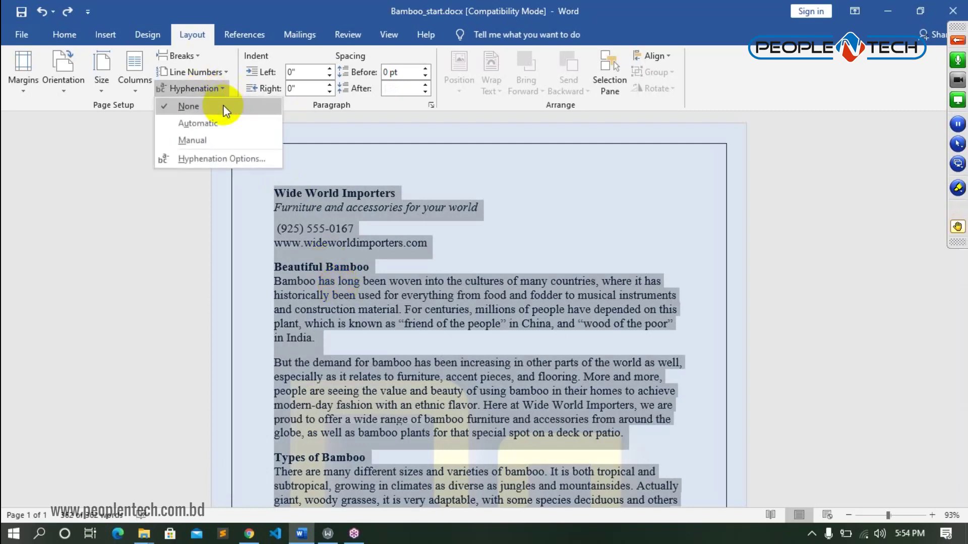
{"action": "left_click", "coordinate": [218, 128]}
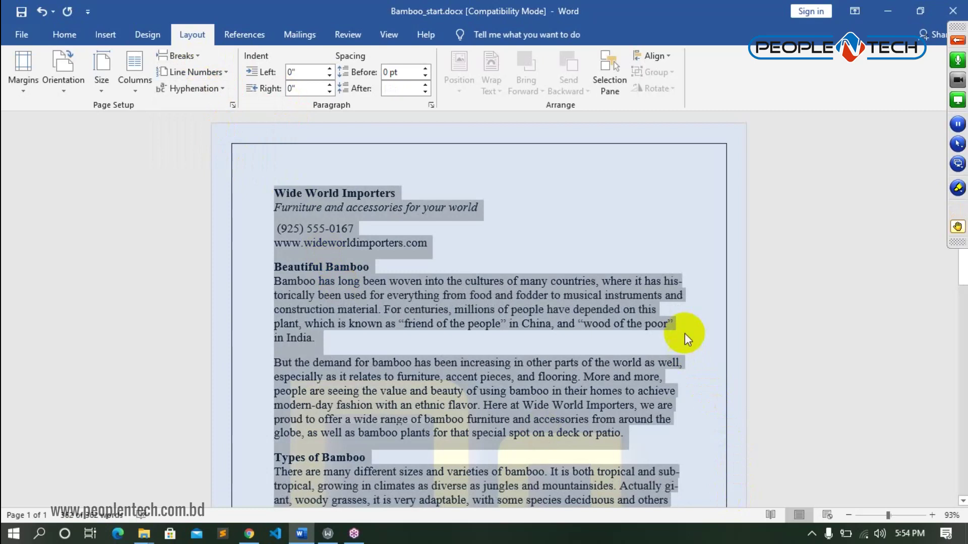
{"action": "left_click", "coordinate": [684, 330]}
- Highlight the hyphenated words his-torically, gi-ant, sub-tropical and cate-gorized to inspect the line breaks
{"action": "scroll", "coordinate": [556, 320], "scroll_direction": "down", "scroll_amount": 2}
{"action": "scroll", "coordinate": [556, 320], "scroll_direction": "down", "scroll_amount": 1}
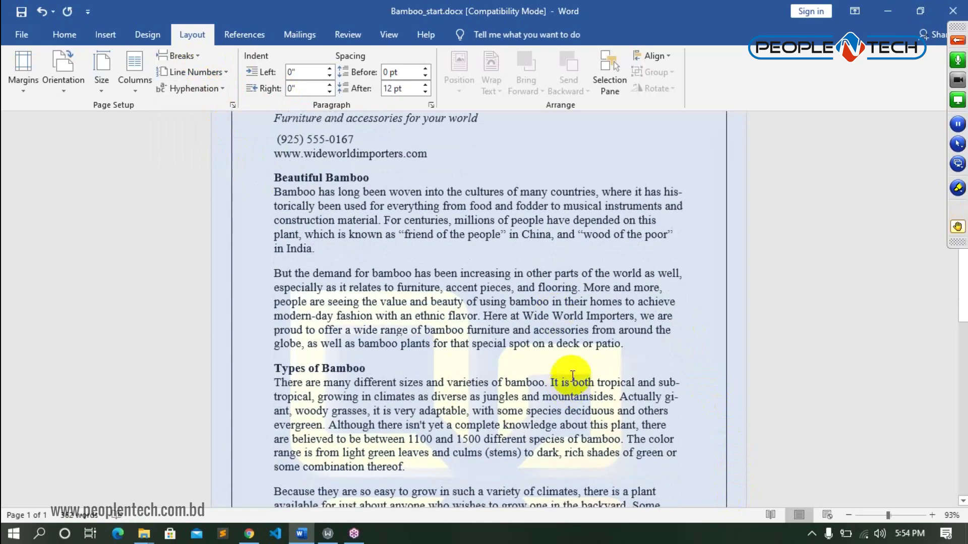
{"action": "left_click", "coordinate": [668, 191]}
{"action": "left_click_drag", "start_coordinate": [669, 190], "coordinate": [313, 207]}
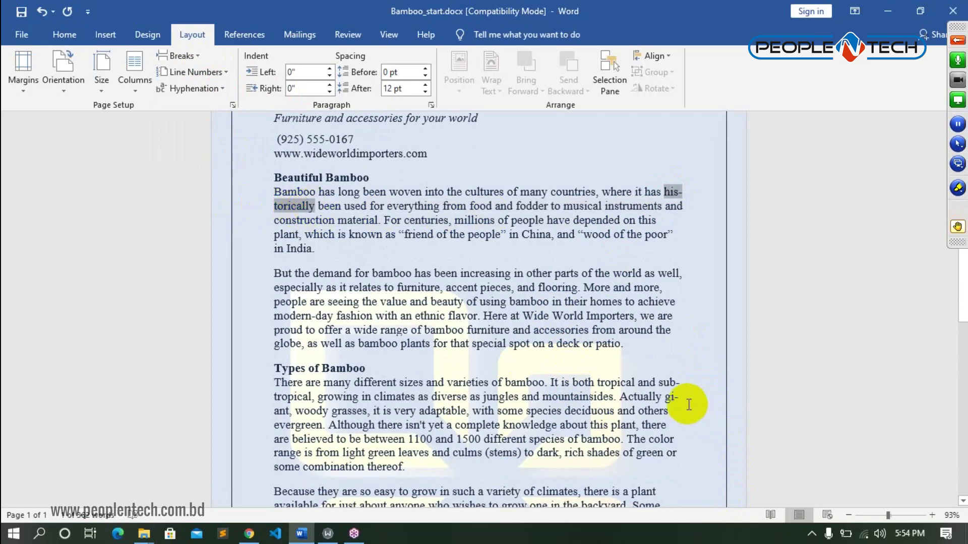
{"action": "left_click_drag", "start_coordinate": [665, 397], "coordinate": [286, 411]}
{"action": "scroll", "coordinate": [555, 403], "scroll_direction": "down", "scroll_amount": 2}
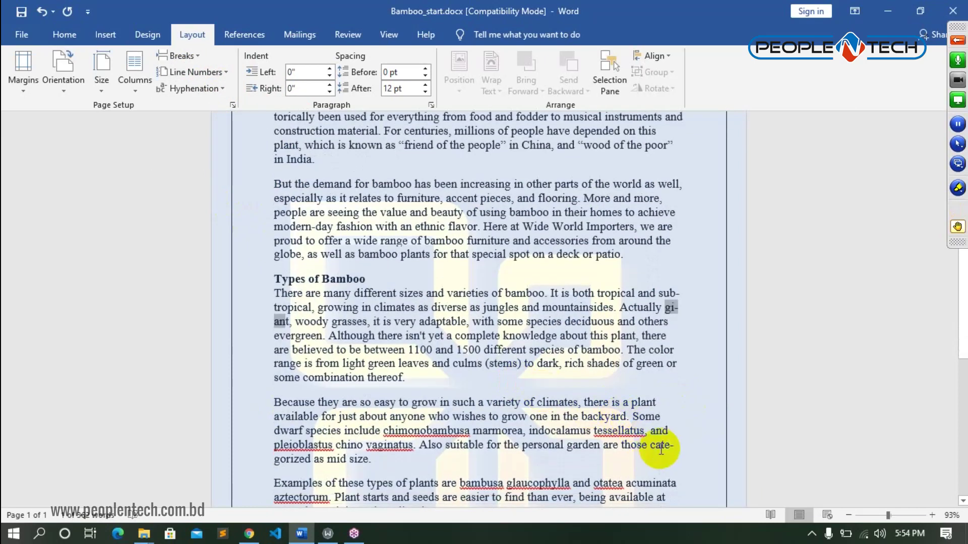
{"action": "left_click_drag", "start_coordinate": [658, 294], "coordinate": [309, 309]}
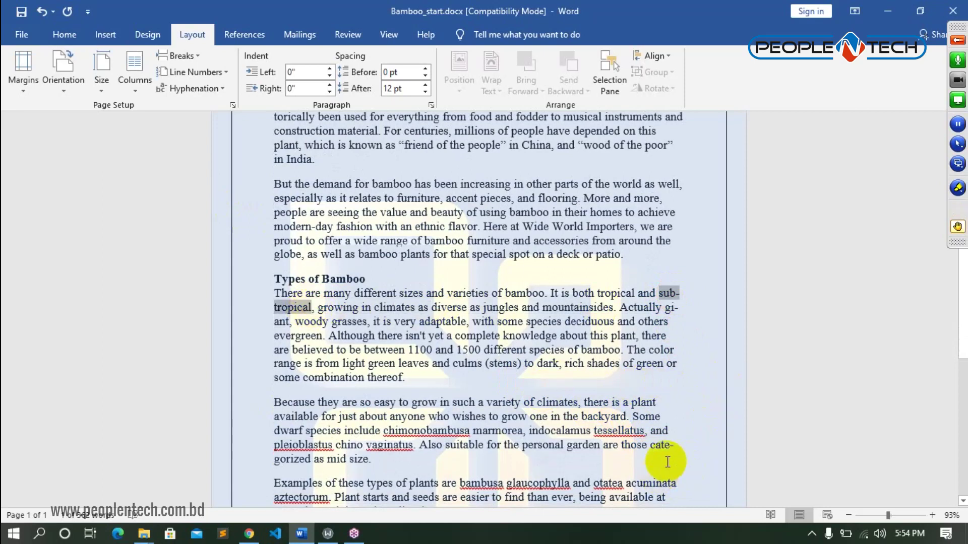
{"action": "scroll", "coordinate": [670, 459], "scroll_direction": "up", "scroll_amount": 2}
{"action": "scroll", "coordinate": [656, 438], "scroll_direction": "down", "scroll_amount": 3}
{"action": "left_click_drag", "start_coordinate": [655, 416], "coordinate": [670, 430]}
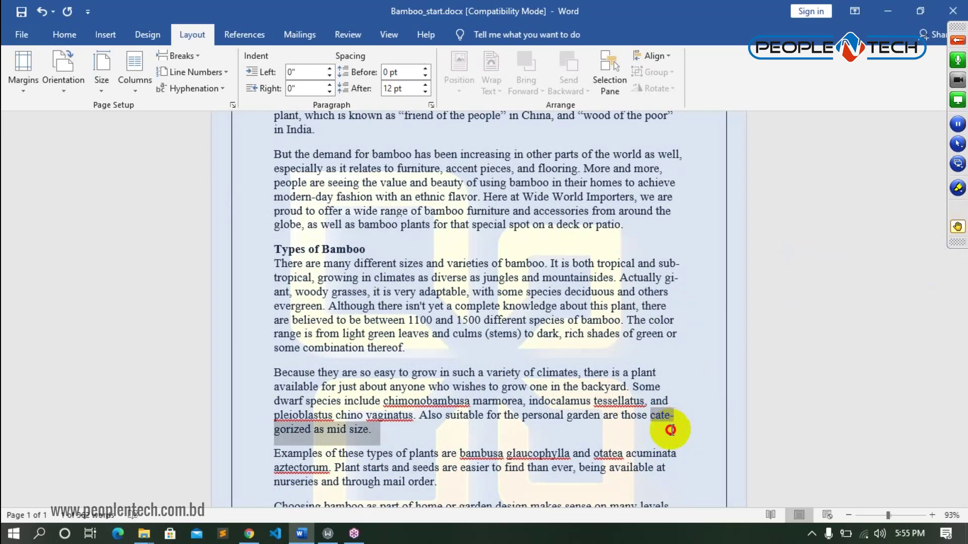
{"action": "left_click_drag", "start_coordinate": [670, 430], "coordinate": [676, 413]}
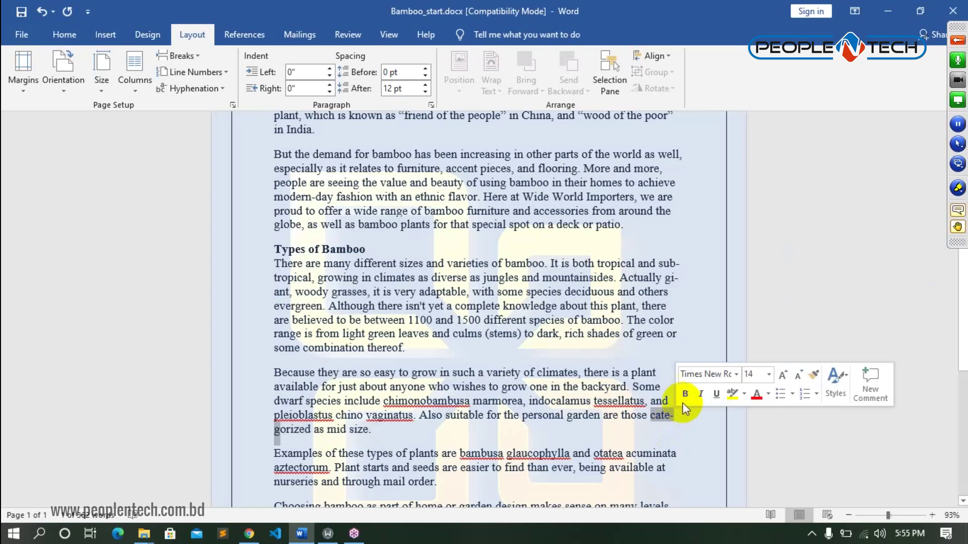
{"action": "left_click", "coordinate": [692, 317]}
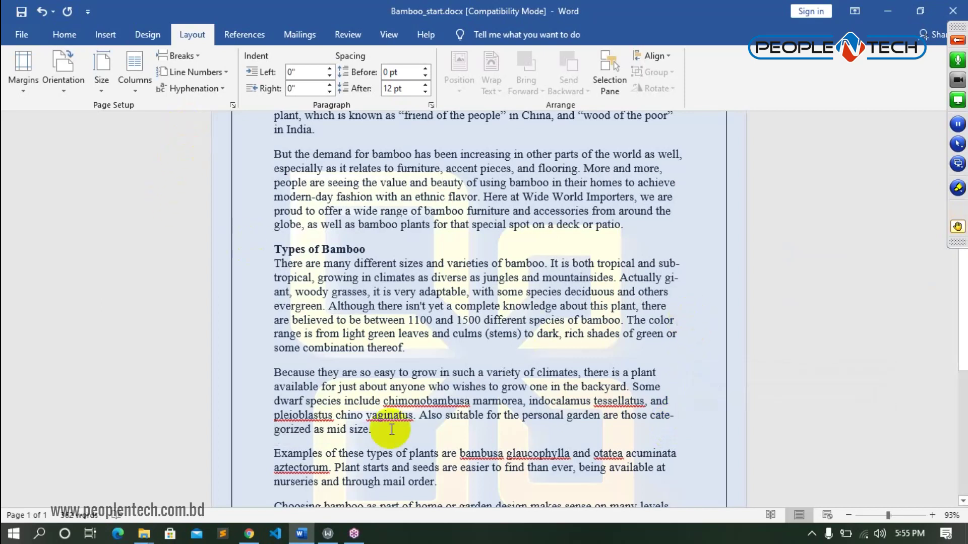
{"action": "key", "text": "ctrl+a"}
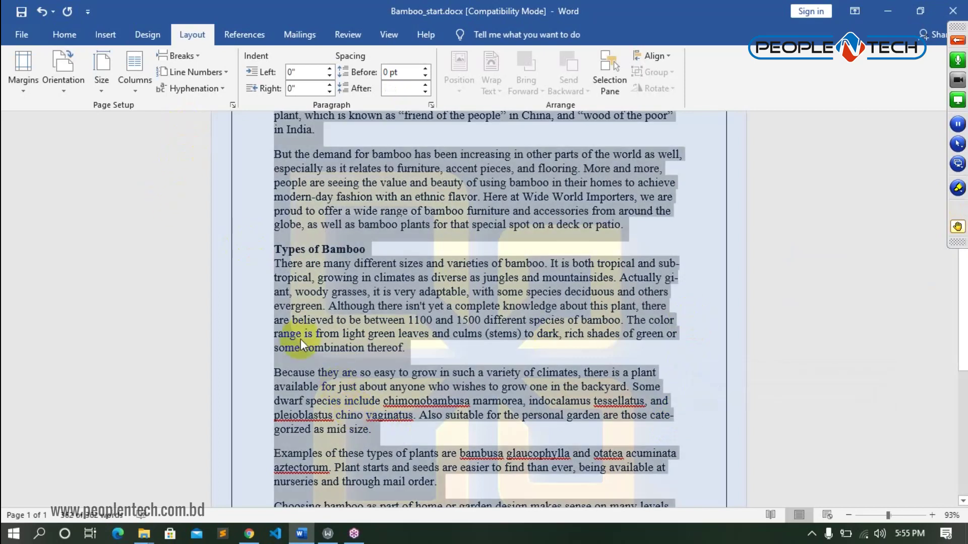
- Set hyphenation to None, then select all and switch it back to Automatic
{"action": "left_click", "coordinate": [221, 89]}
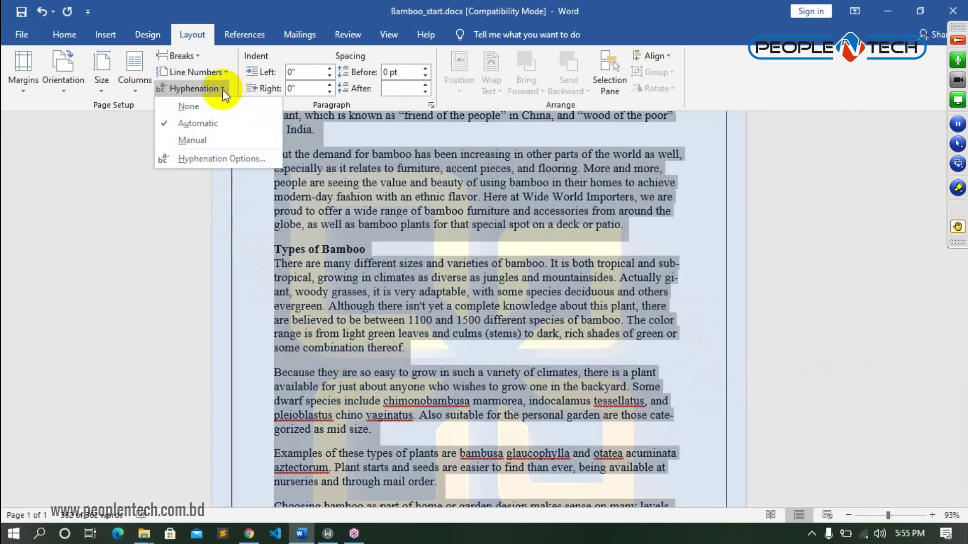
{"action": "left_click", "coordinate": [201, 112]}
{"action": "scroll", "coordinate": [620, 310], "scroll_direction": "up", "scroll_amount": 3}
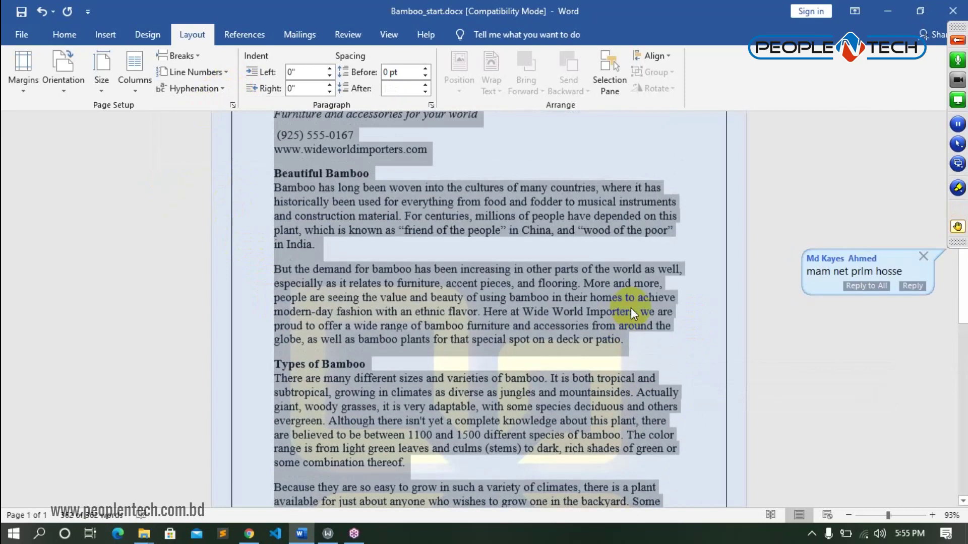
{"action": "scroll", "coordinate": [669, 272], "scroll_direction": "up", "scroll_amount": 3}
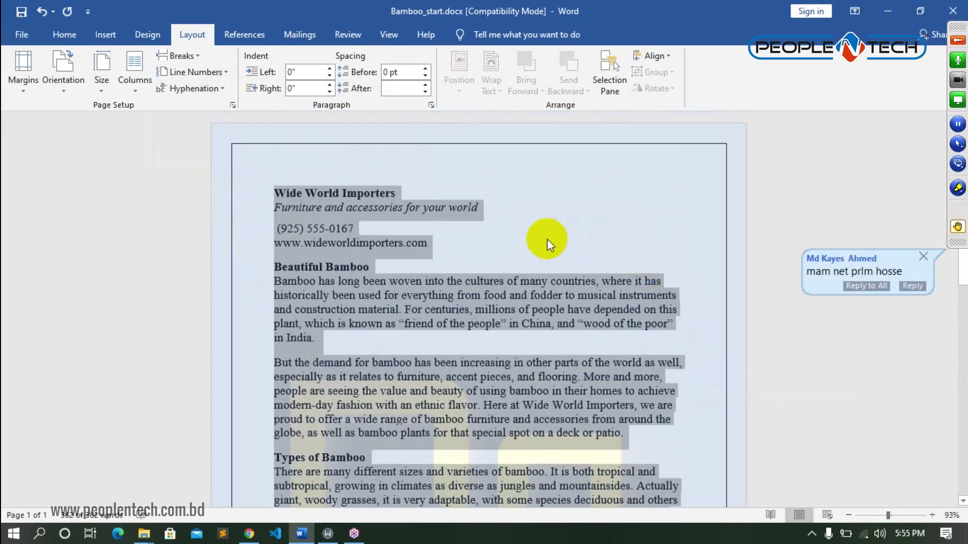
{"action": "left_click", "coordinate": [573, 237]}
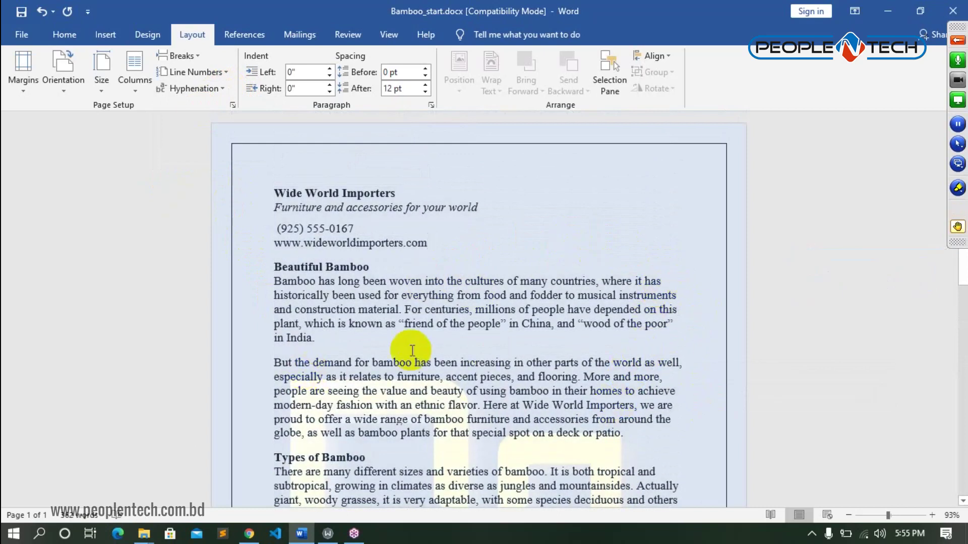
{"action": "key", "text": "ctrl+a"}
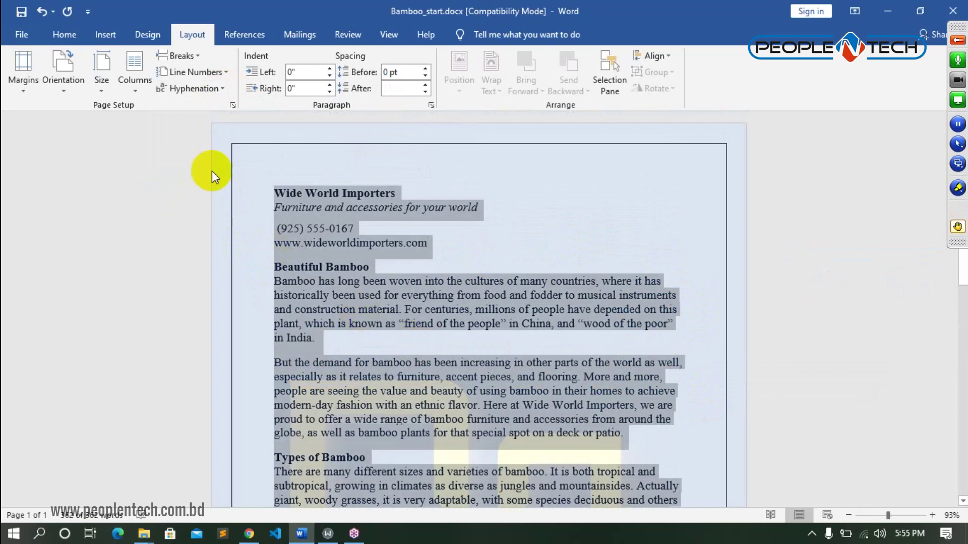
{"action": "left_click", "coordinate": [218, 89]}
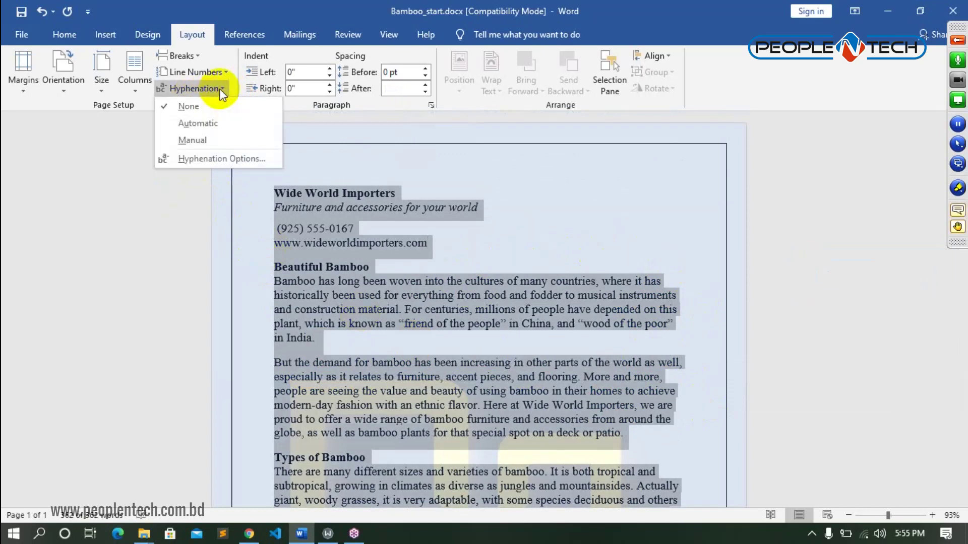
{"action": "left_click", "coordinate": [225, 123]}
- Lay the text out in three columns and highlight the hyphenated word cli-mates
{"action": "left_click", "coordinate": [134, 81]}
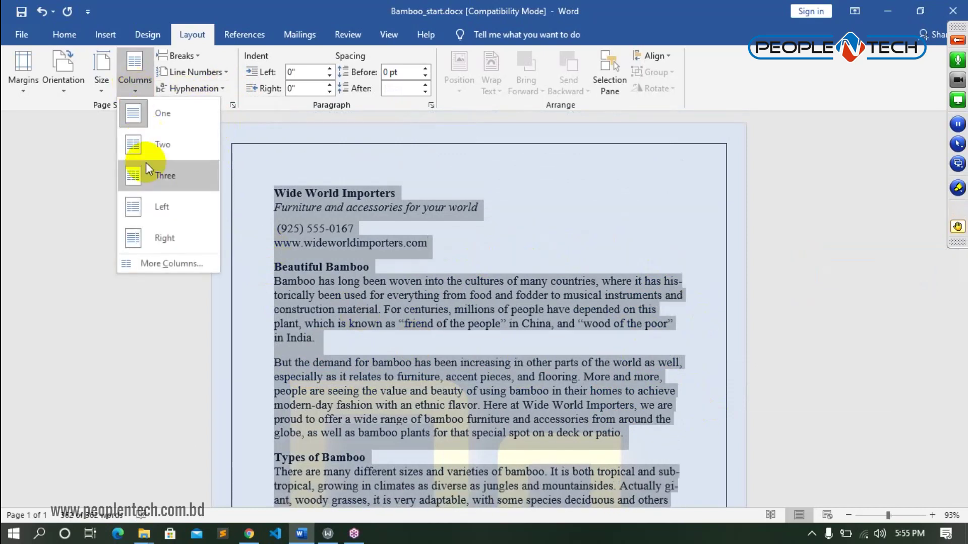
{"action": "left_click", "coordinate": [154, 177]}
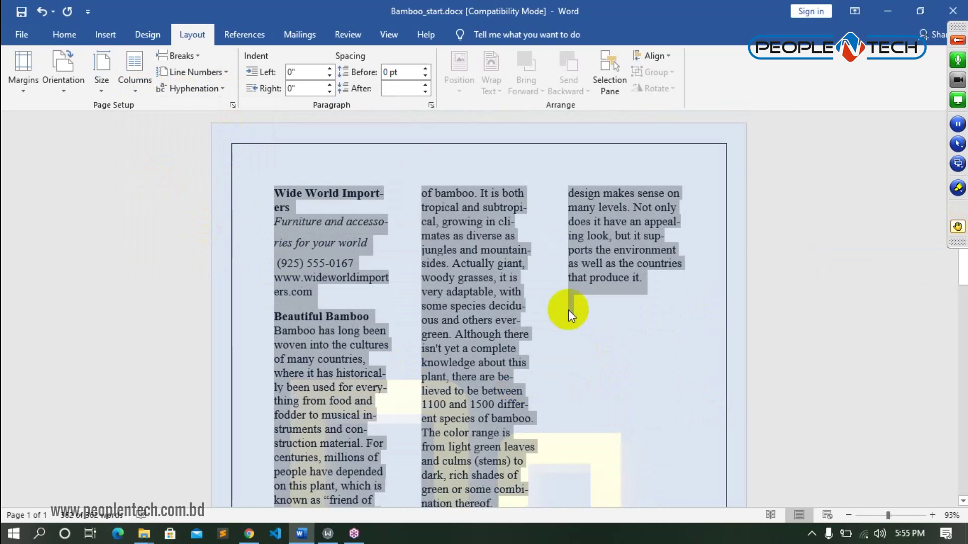
{"action": "left_click", "coordinate": [524, 226]}
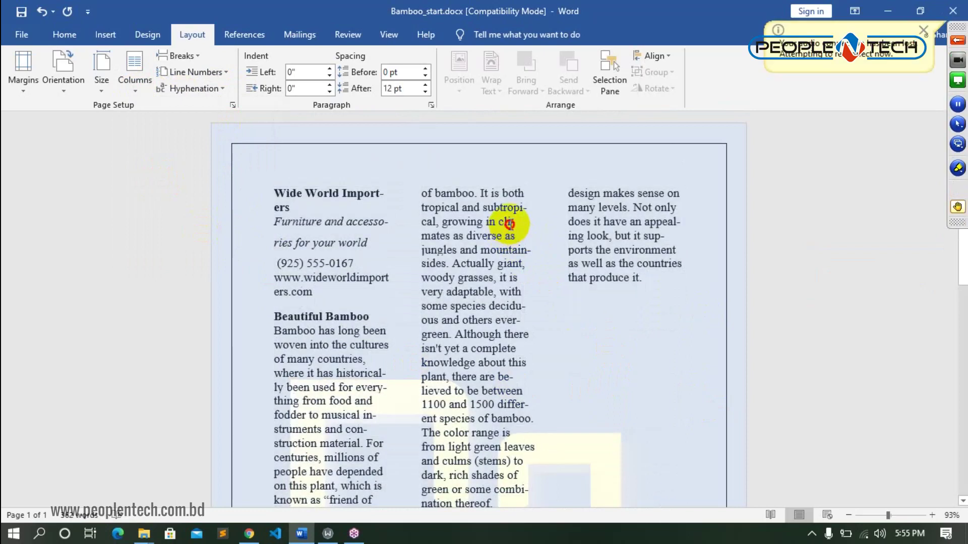
{"action": "left_click_drag", "start_coordinate": [520, 223], "coordinate": [501, 225]}
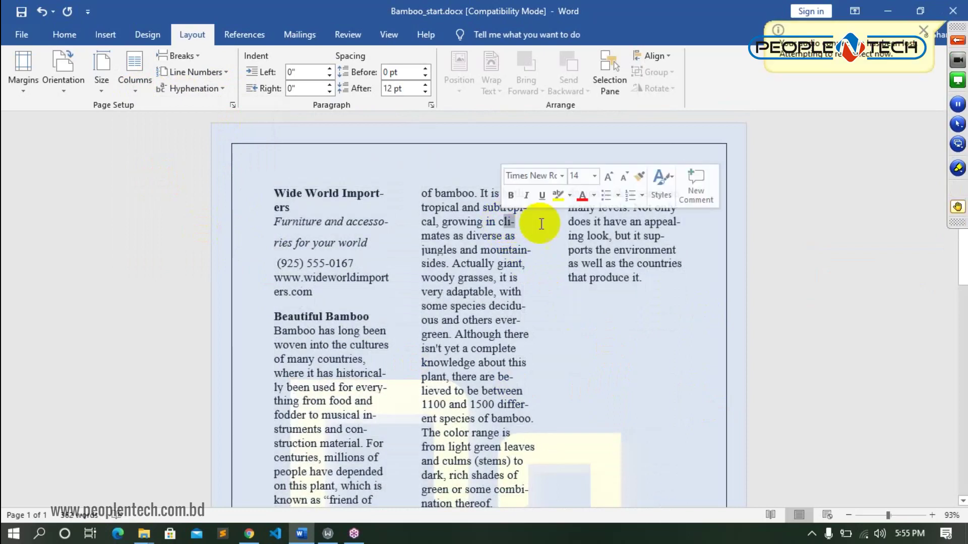
- Highlight the hyphenated words appeal-ing and historical-ly in the three-column text
{"action": "left_click_drag", "start_coordinate": [630, 223], "coordinate": [678, 222]}
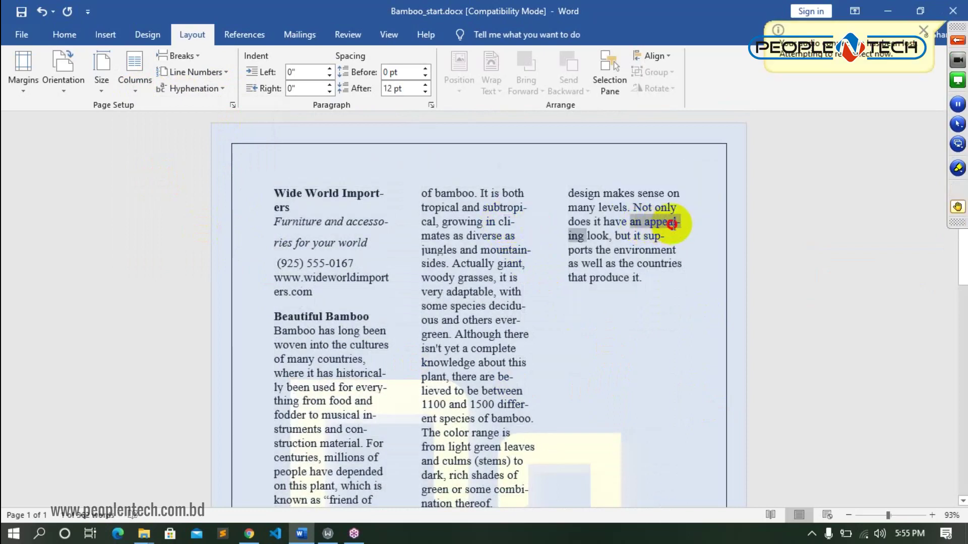
{"action": "scroll", "coordinate": [338, 312], "scroll_direction": "down", "scroll_amount": 4}
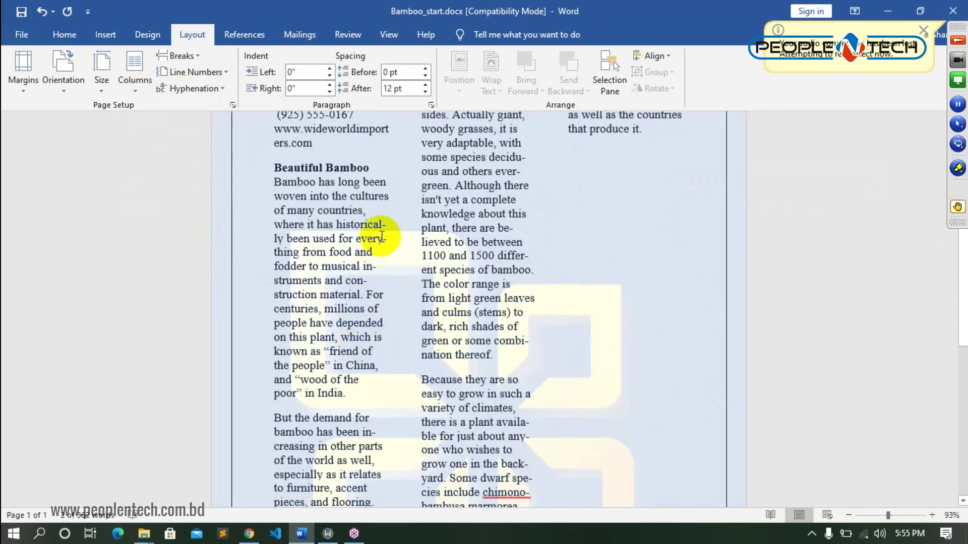
{"action": "left_click_drag", "start_coordinate": [336, 224], "coordinate": [388, 232]}
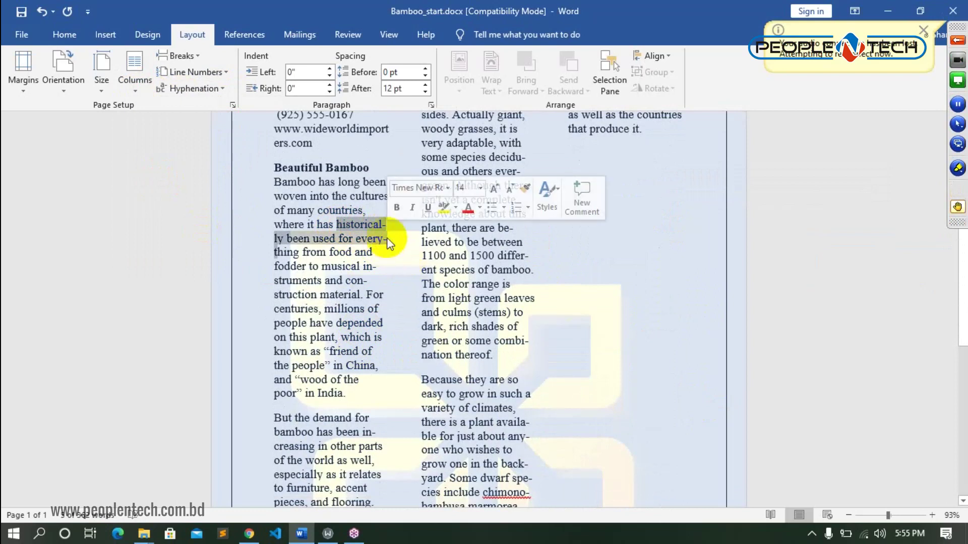
{"action": "left_click", "coordinate": [613, 271]}
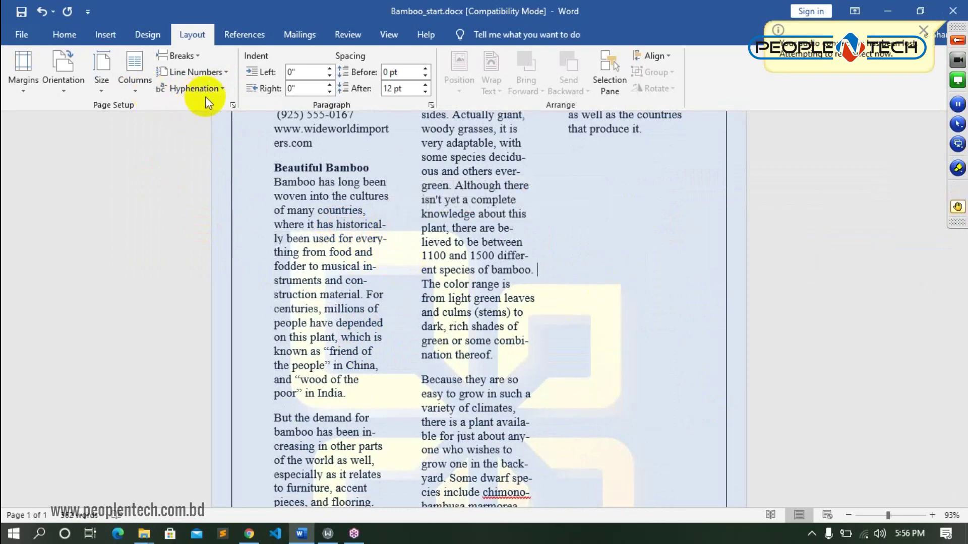
- Select all and set hyphenation to None, then scroll through the reflowed columns
{"action": "key", "text": "ctrl+a"}
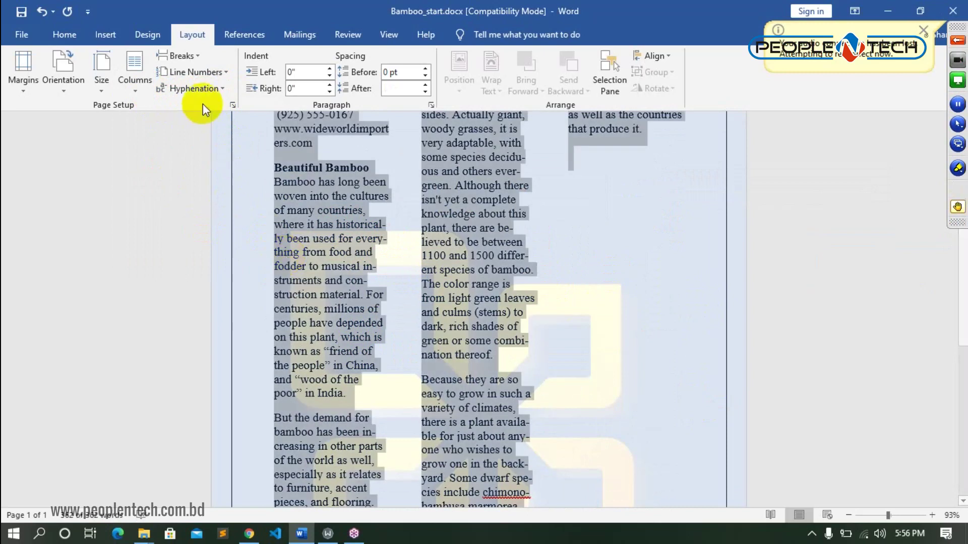
{"action": "left_click", "coordinate": [192, 88]}
{"action": "left_click", "coordinate": [210, 105]}
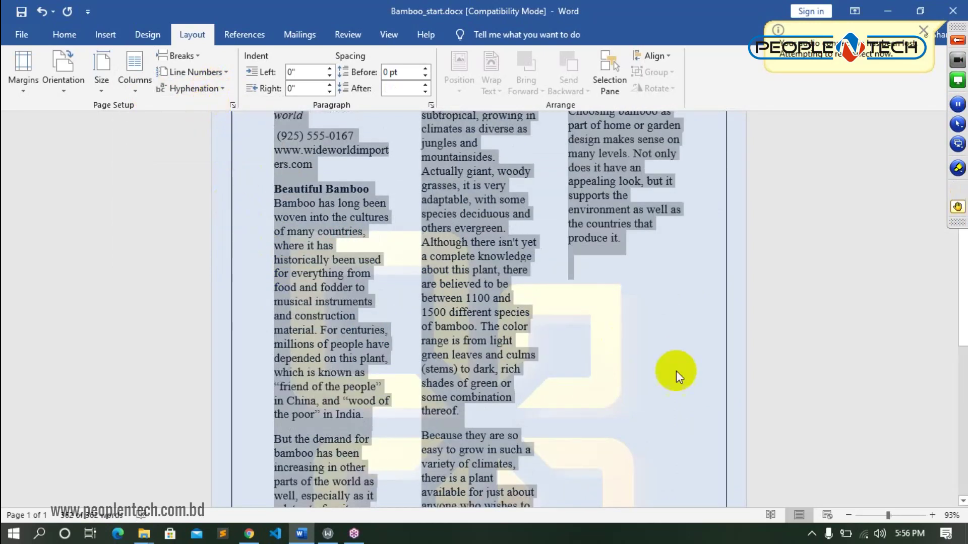
{"action": "left_click", "coordinate": [524, 366]}
{"action": "scroll", "coordinate": [570, 359], "scroll_direction": "up", "scroll_amount": 2}
{"action": "scroll", "coordinate": [570, 359], "scroll_direction": "up", "scroll_amount": 1}
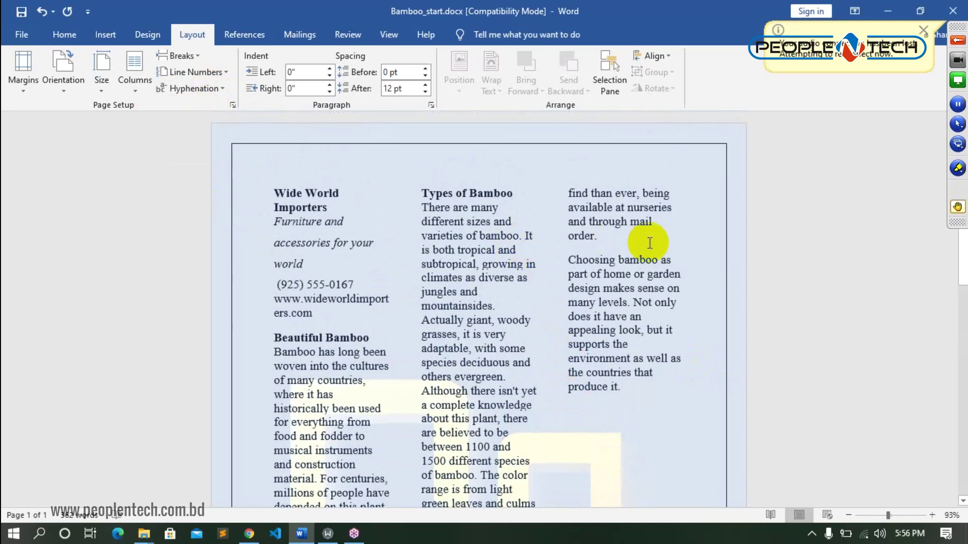
{"action": "scroll", "coordinate": [558, 363], "scroll_direction": "down", "scroll_amount": 6}
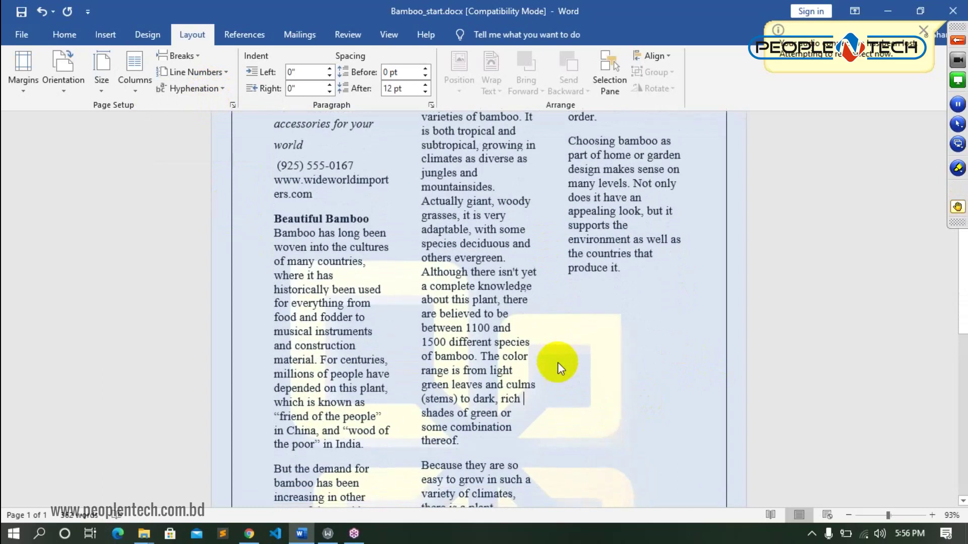
{"action": "scroll", "coordinate": [558, 362], "scroll_direction": "down", "scroll_amount": 5}
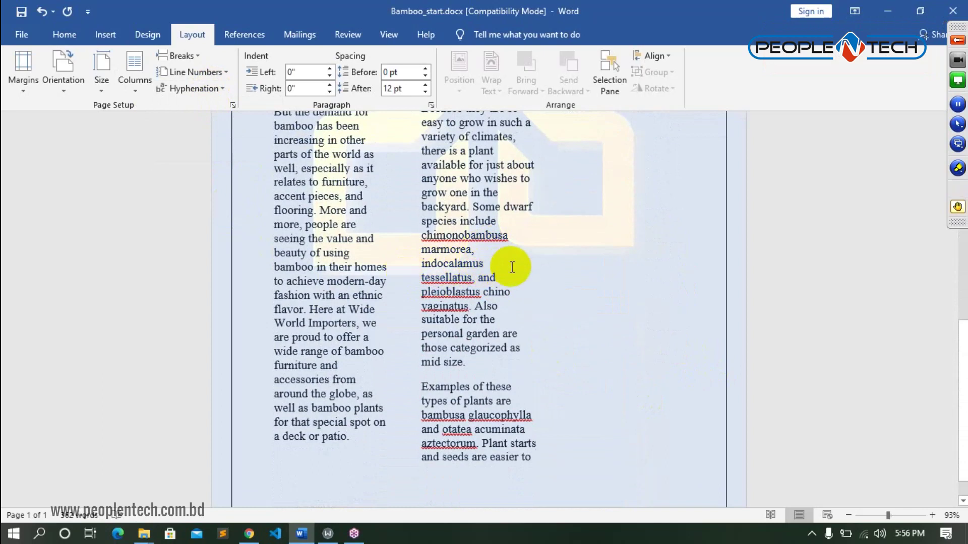
{"action": "key", "text": "ctrl+a"}
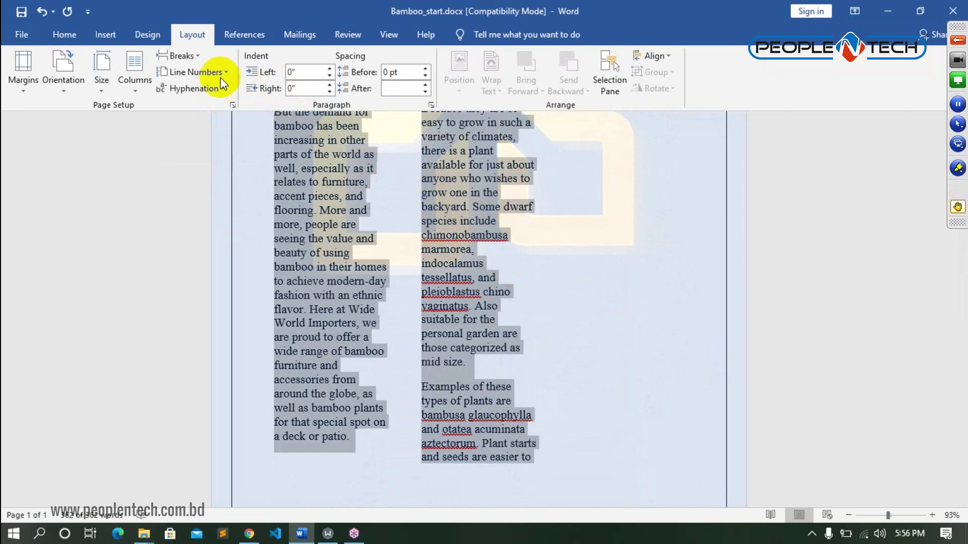
- Set the selected text to a single column (Columns > One), deselect it and return to the top
{"action": "left_click", "coordinate": [137, 81]}
{"action": "left_click", "coordinate": [163, 106]}
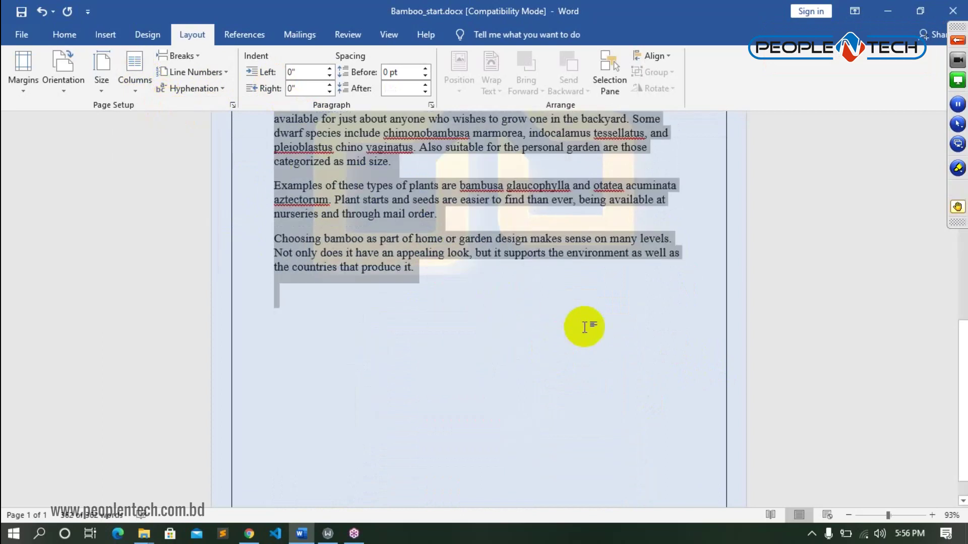
{"action": "scroll", "coordinate": [583, 333], "scroll_direction": "up", "scroll_amount": 3}
{"action": "left_click", "coordinate": [517, 401]}
{"action": "scroll", "coordinate": [516, 401], "scroll_direction": "up", "scroll_amount": 8}
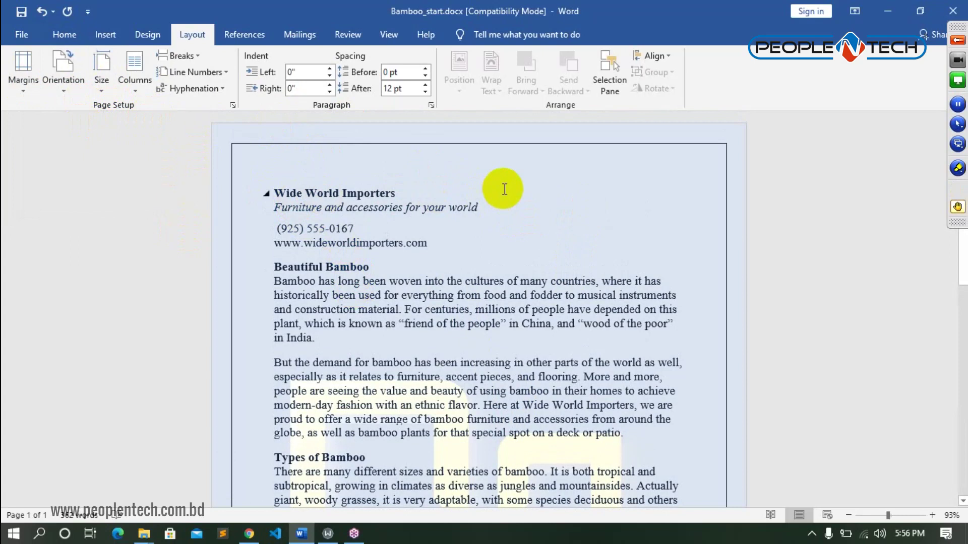
{"action": "left_click", "coordinate": [101, 35]}
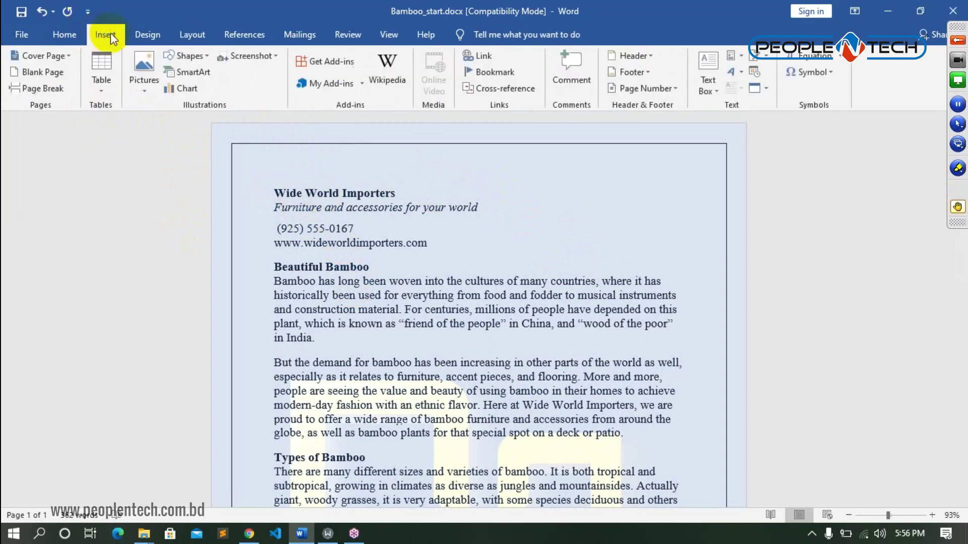
{"action": "left_click", "coordinate": [158, 36]}
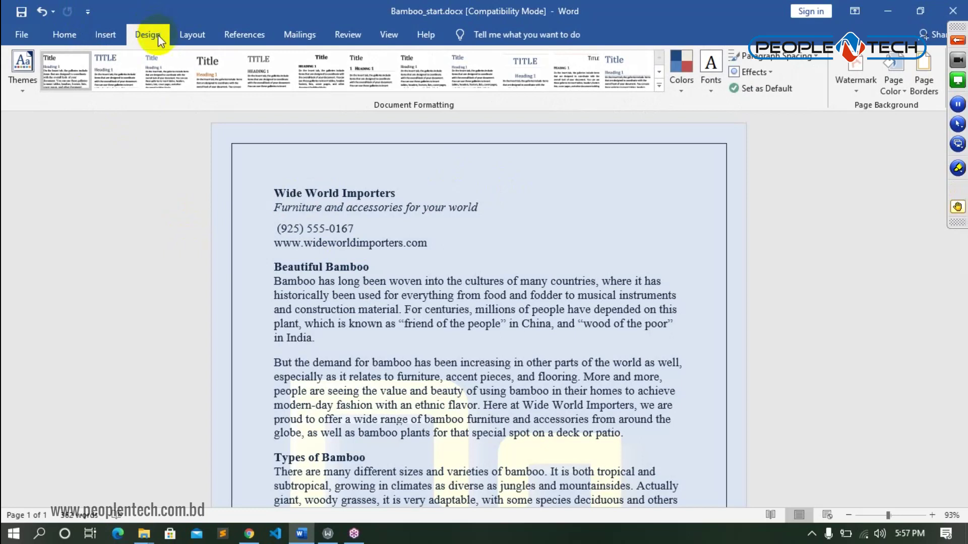
{"action": "left_click", "coordinate": [194, 39]}
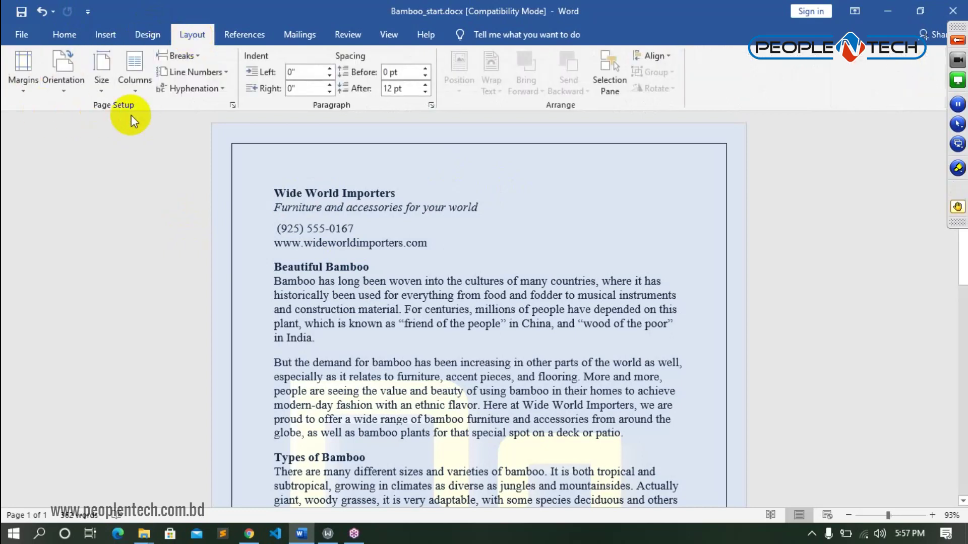
{"action": "left_click", "coordinate": [143, 36]}
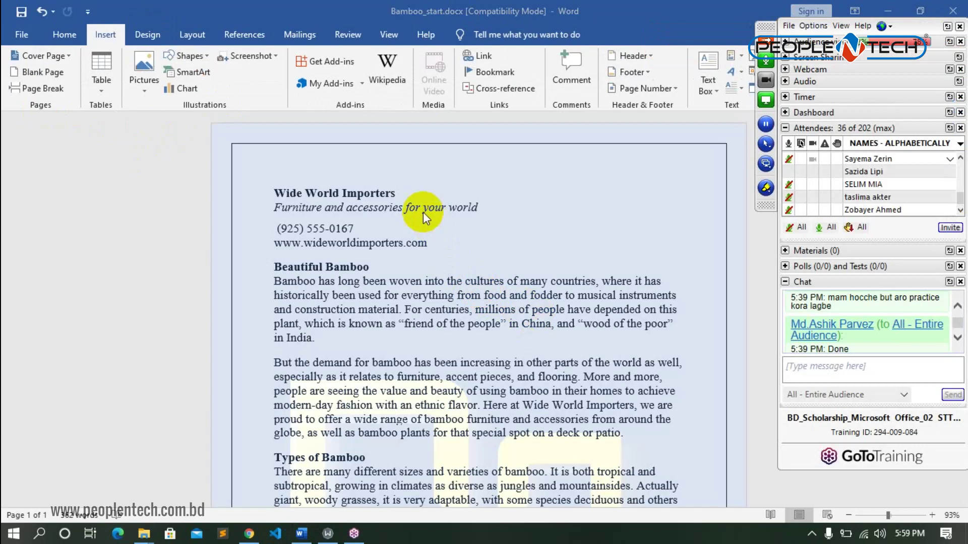
{"action": "left_click", "coordinate": [766, 42]}
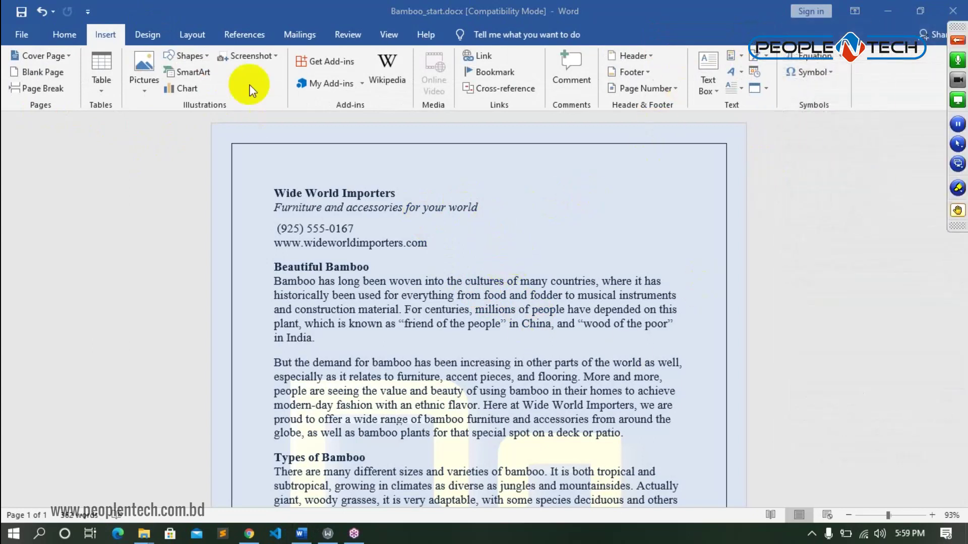
- Select all the text on the Layout tab and apply Columns > Two, then deselect
{"action": "left_click", "coordinate": [199, 34]}
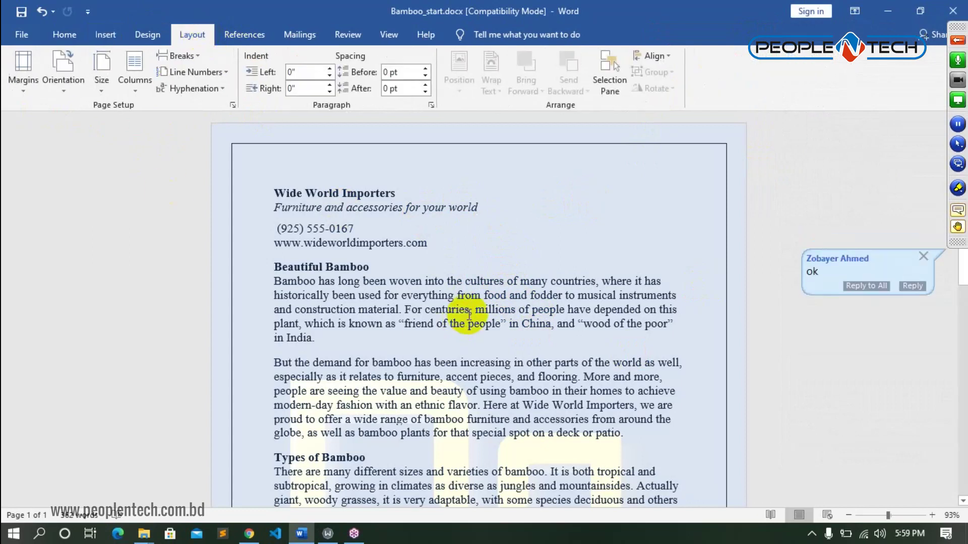
{"action": "key", "text": "ctrl+a"}
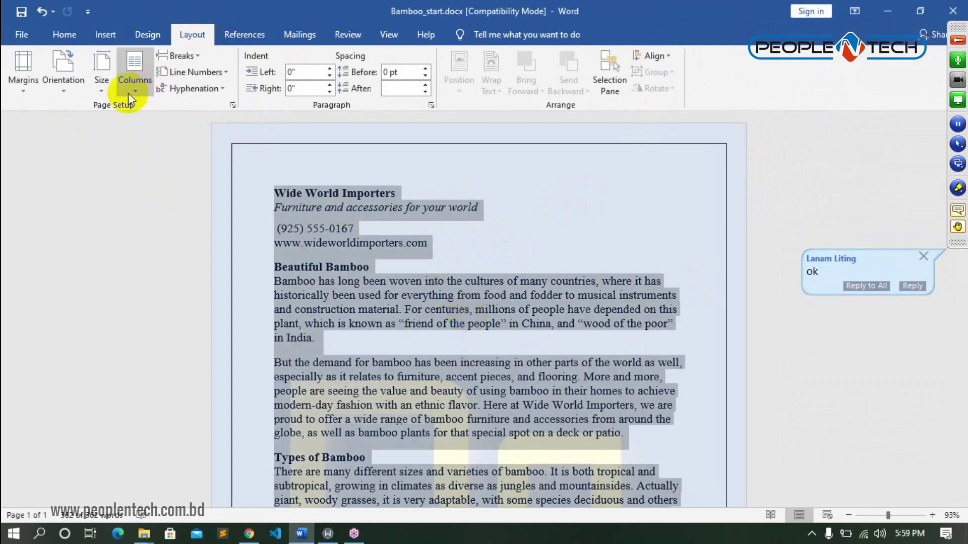
{"action": "left_click", "coordinate": [129, 92]}
{"action": "left_click", "coordinate": [161, 150]}
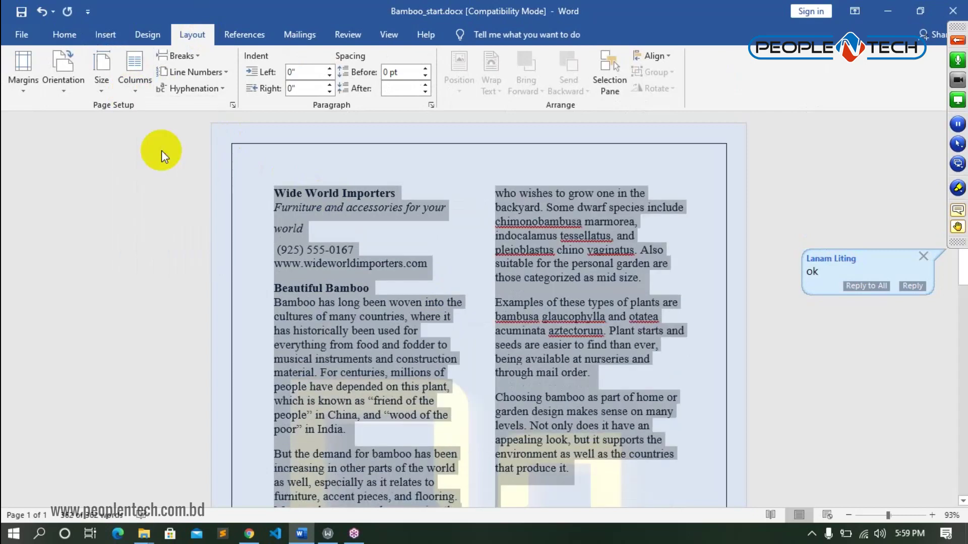
{"action": "left_click", "coordinate": [465, 256]}
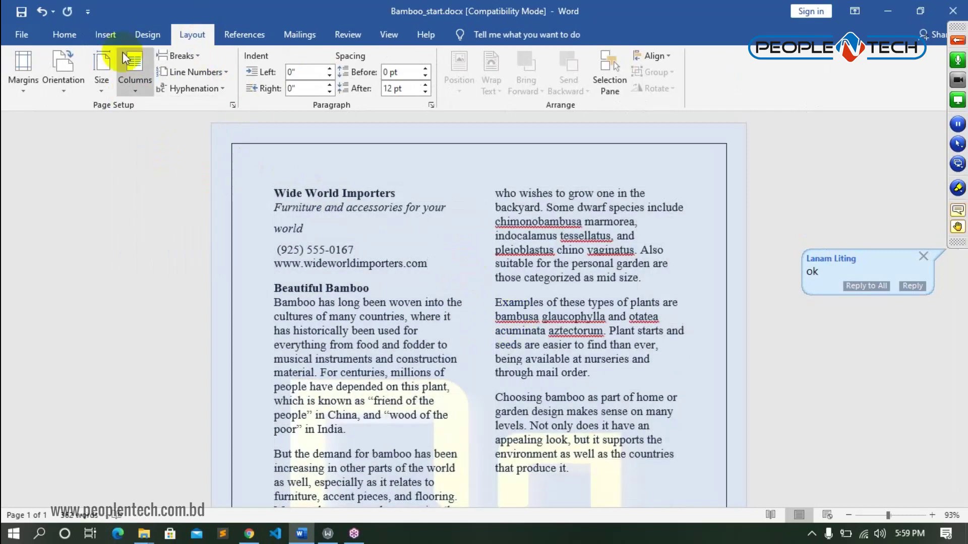
{"action": "left_click", "coordinate": [114, 36]}
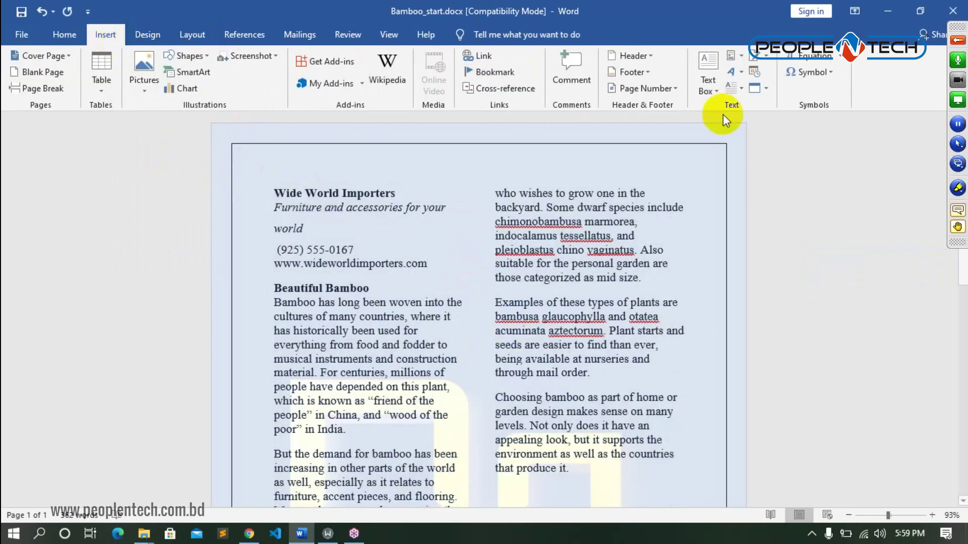
{"action": "left_click", "coordinate": [705, 92]}
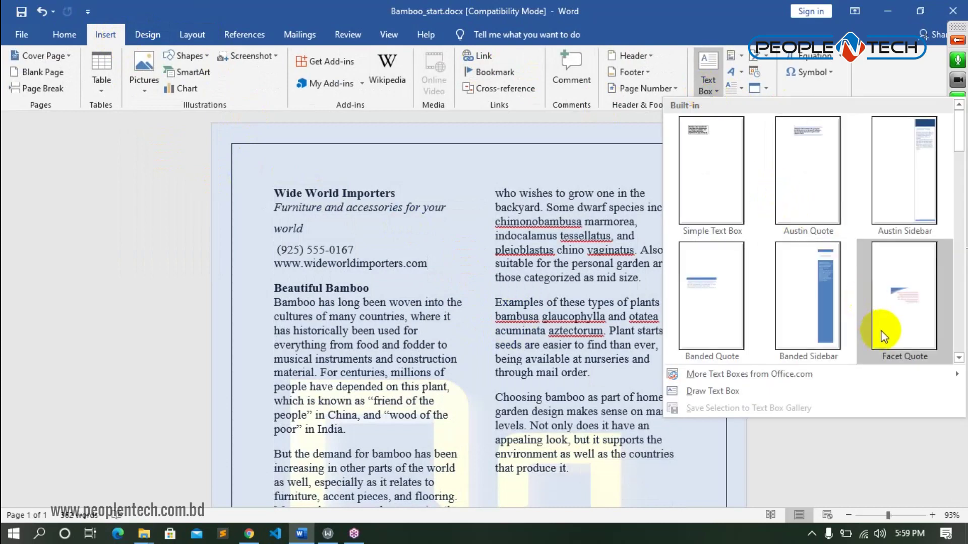
{"action": "left_click", "coordinate": [905, 298]}
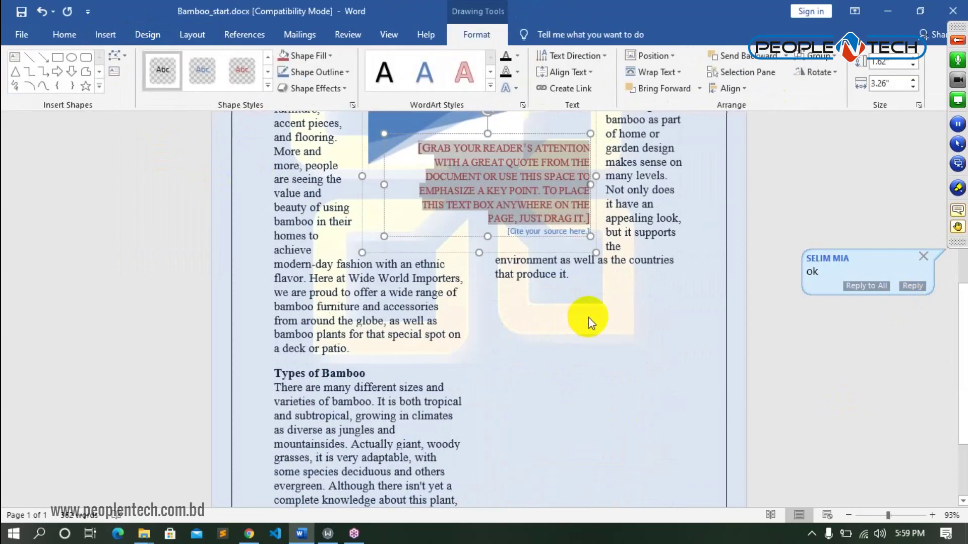
{"action": "left_click", "coordinate": [590, 322]}
{"action": "scroll", "coordinate": [590, 322], "scroll_direction": "up", "scroll_amount": 6}
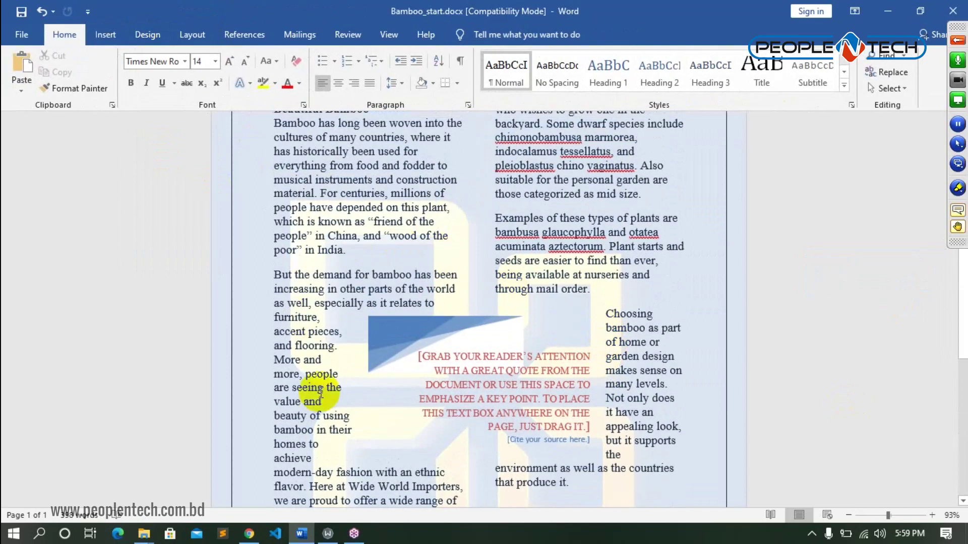
{"action": "left_click", "coordinate": [439, 358]}
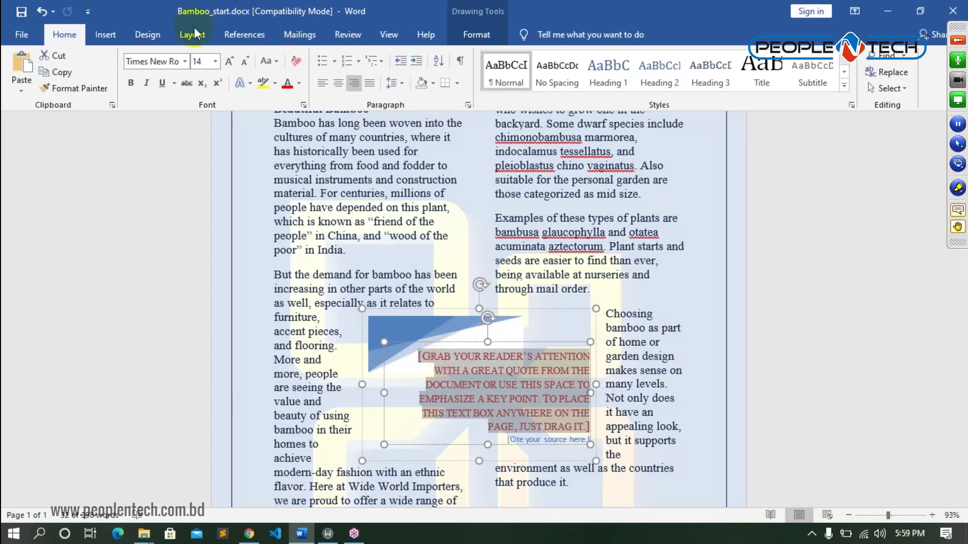
{"action": "left_click", "coordinate": [92, 35]}
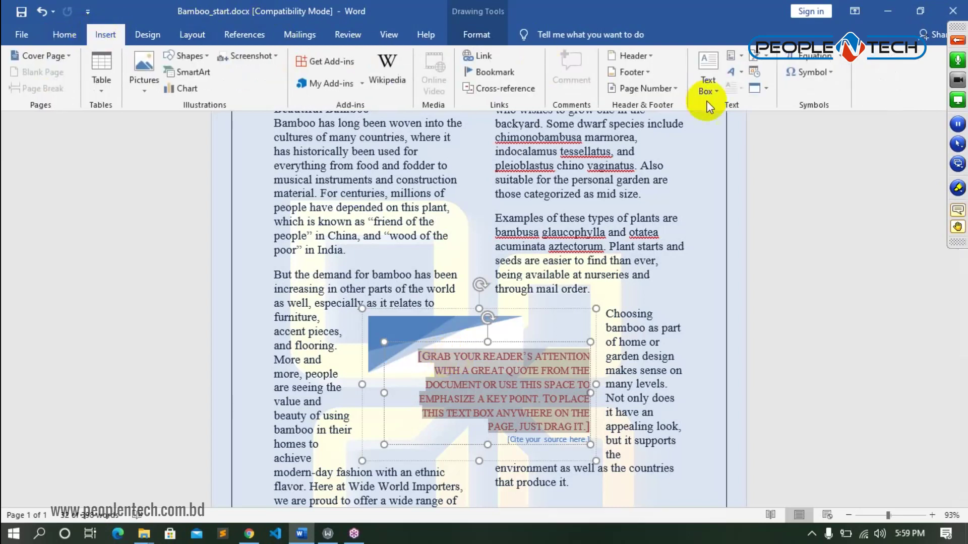
{"action": "left_click", "coordinate": [711, 91]}
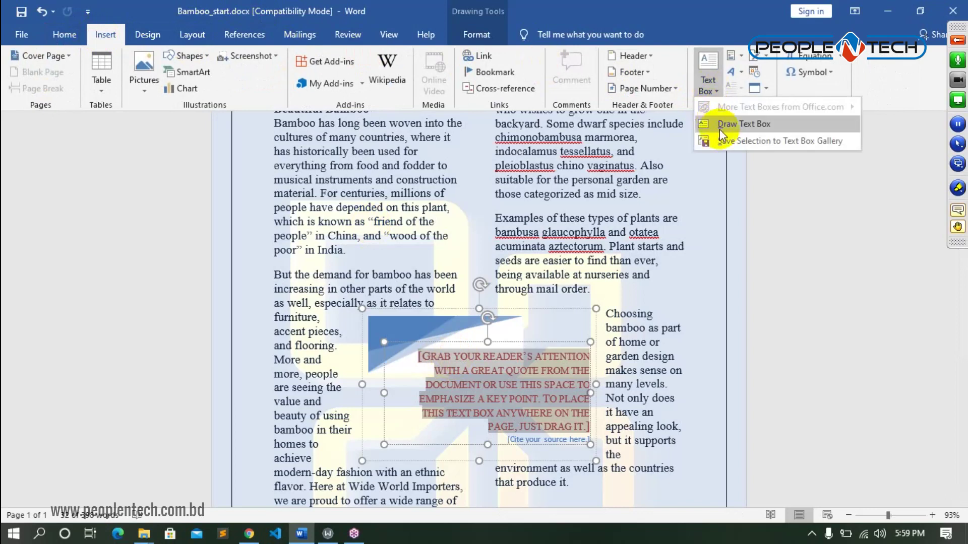
{"action": "left_click", "coordinate": [809, 212]}
{"action": "left_click", "coordinate": [467, 309]}
{"action": "key", "text": "Delete"}
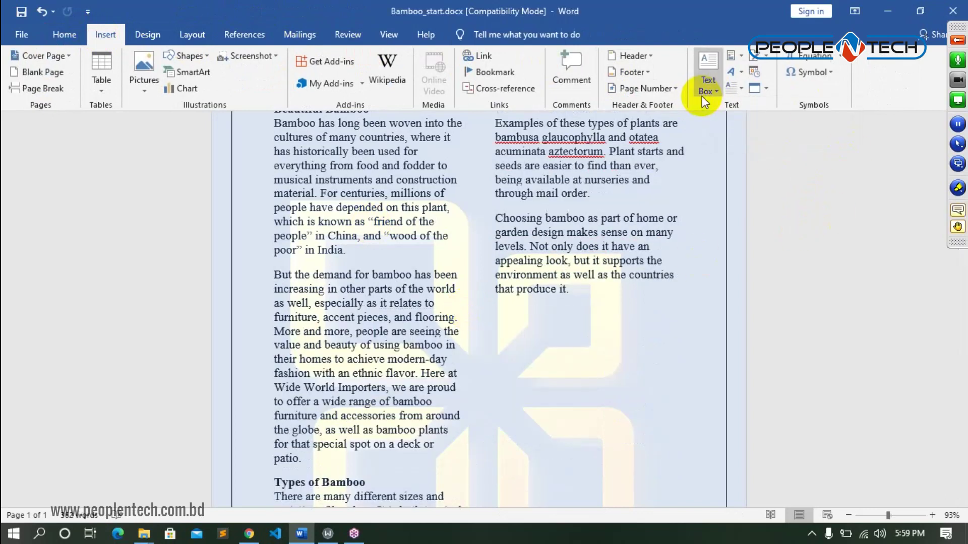
- Insert the Austin Quote text box and select it
{"action": "left_click", "coordinate": [702, 96]}
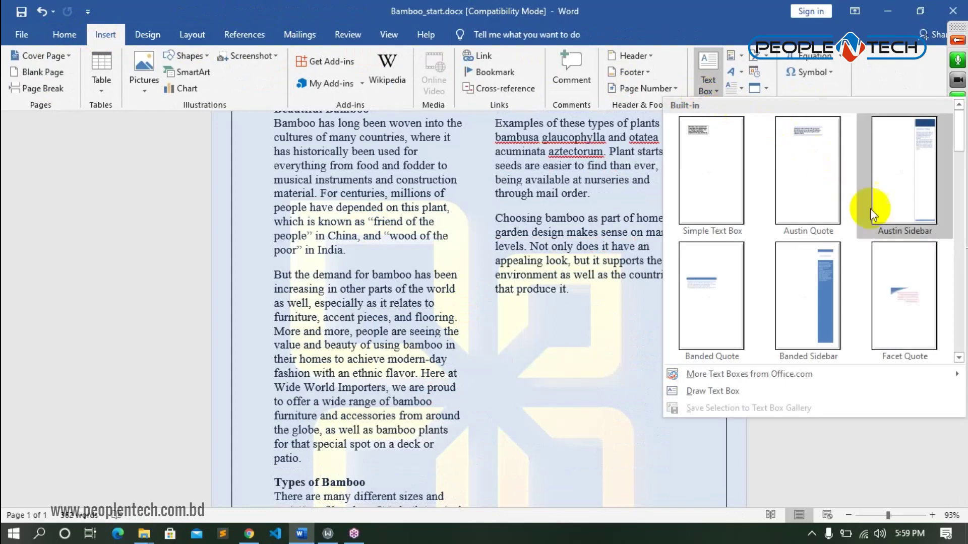
{"action": "scroll", "coordinate": [910, 292], "scroll_direction": "down", "scroll_amount": 10}
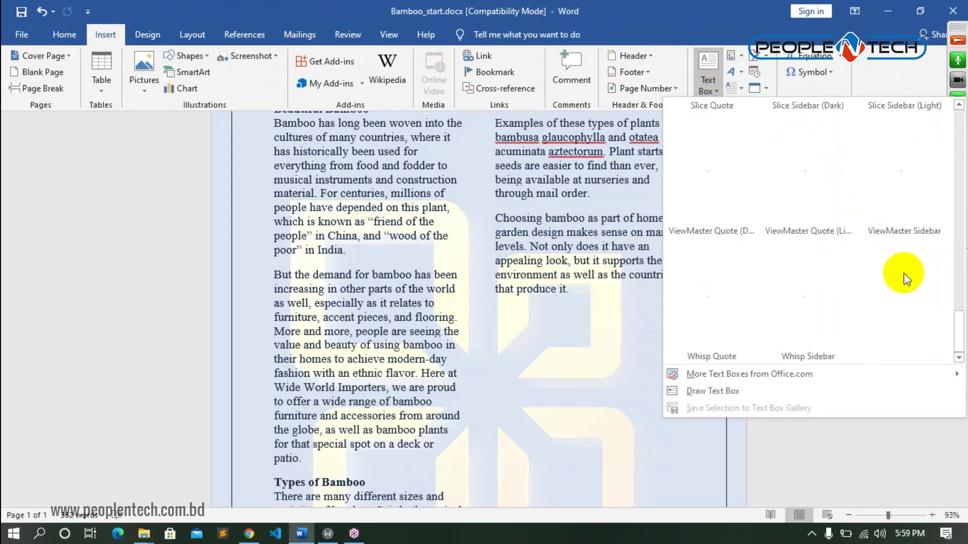
{"action": "scroll", "coordinate": [895, 242], "scroll_direction": "up", "scroll_amount": 8}
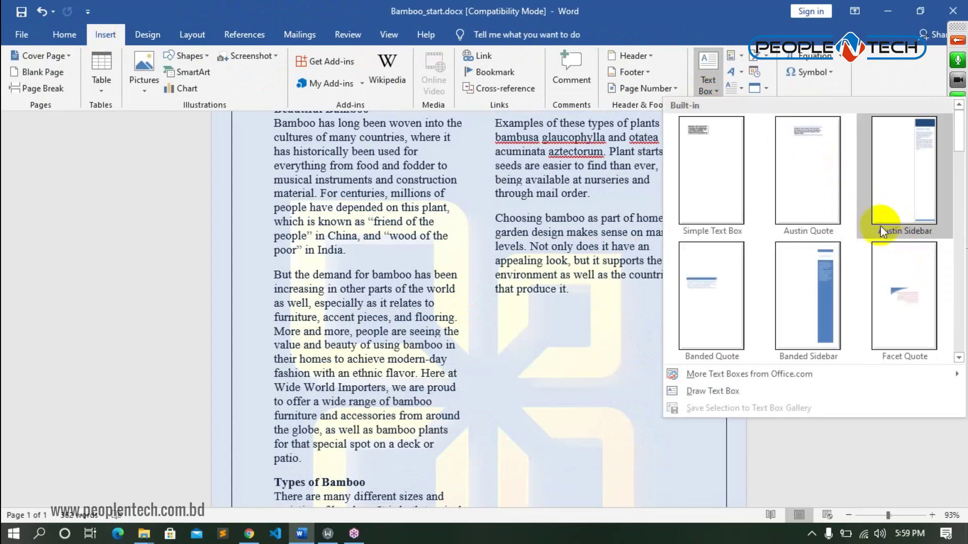
{"action": "left_click", "coordinate": [824, 125]}
{"action": "scroll", "coordinate": [545, 244], "scroll_direction": "up", "scroll_amount": 3}
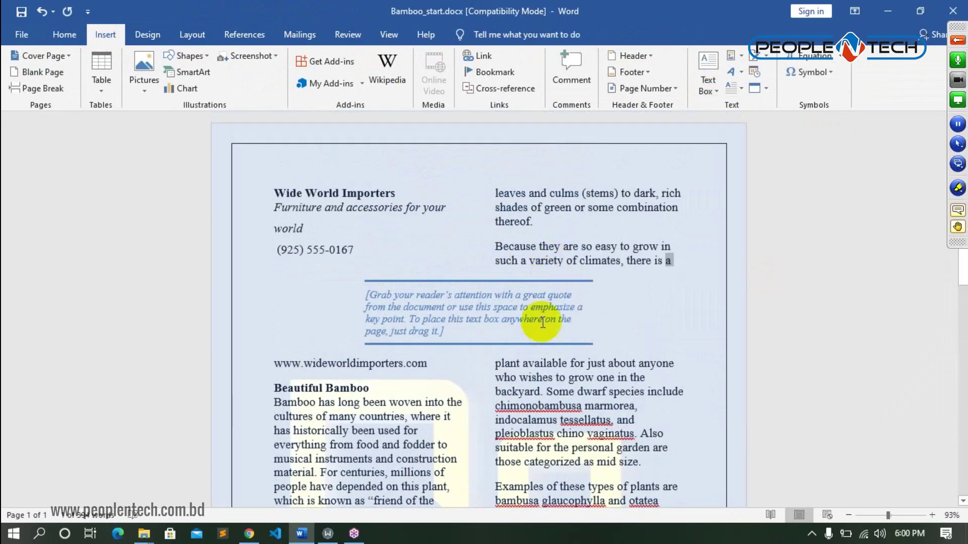
{"action": "left_click", "coordinate": [465, 310]}
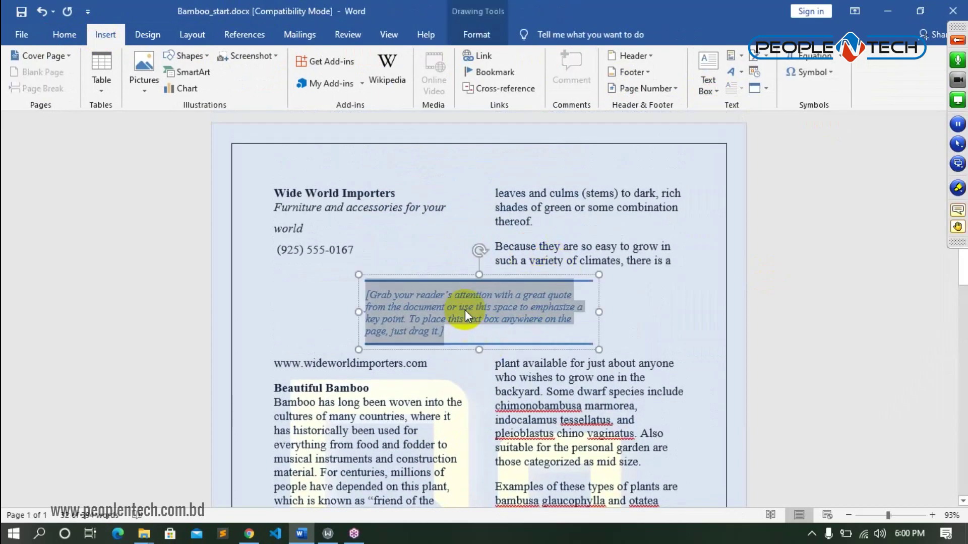
- Give the quote box a purple Subtle Effect shape style and position it Middle Center with square wrapping
{"action": "left_click", "coordinate": [477, 33]}
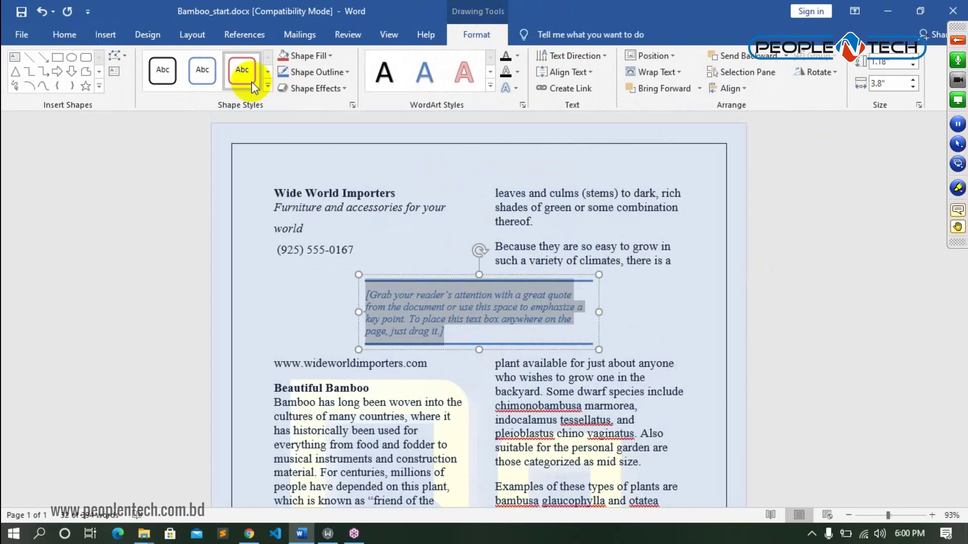
{"action": "left_click", "coordinate": [268, 86]}
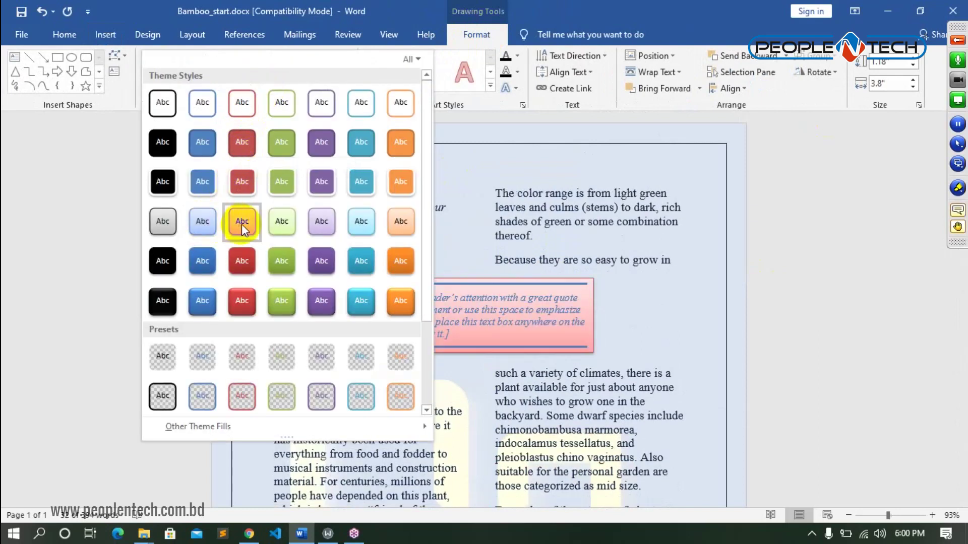
{"action": "left_click", "coordinate": [333, 226]}
{"action": "left_click", "coordinate": [467, 323]}
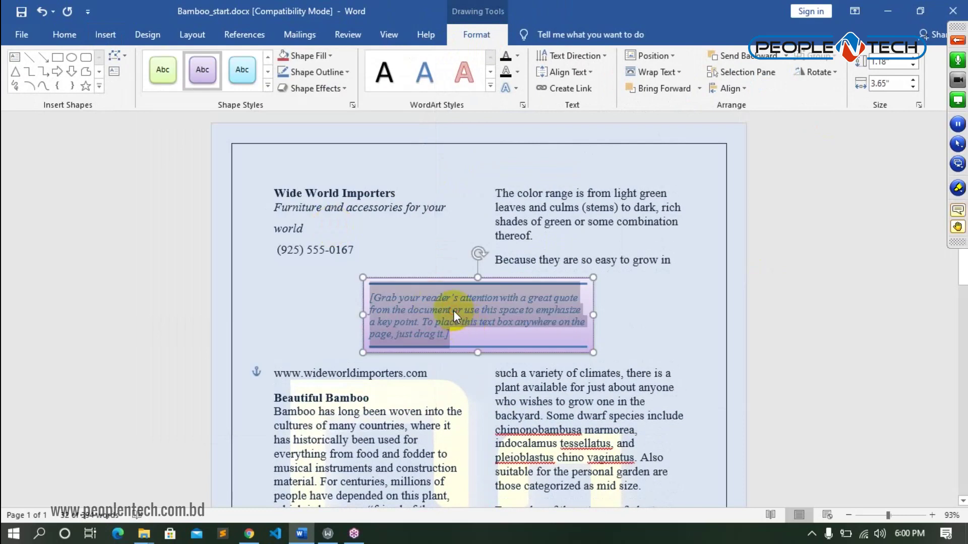
{"action": "left_click", "coordinate": [490, 88]}
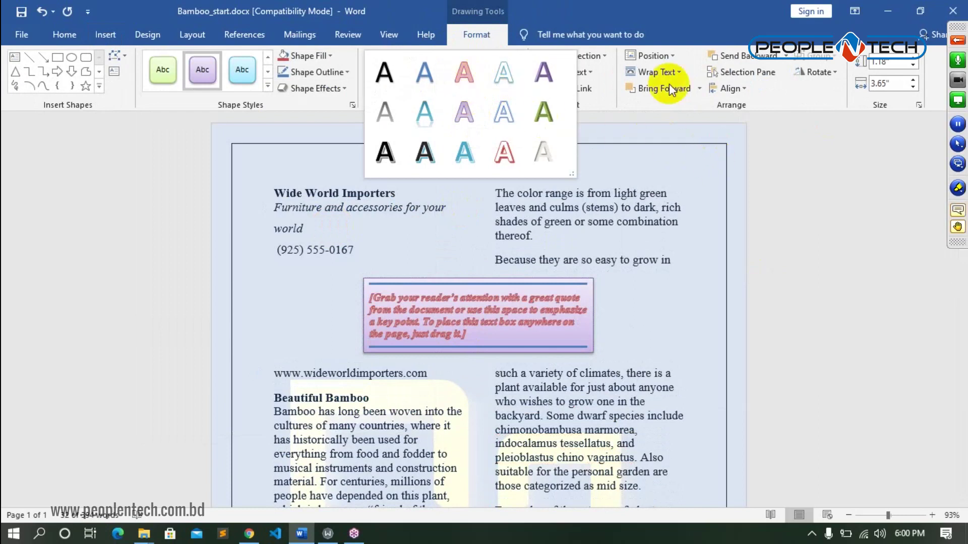
{"action": "left_click", "coordinate": [673, 59]}
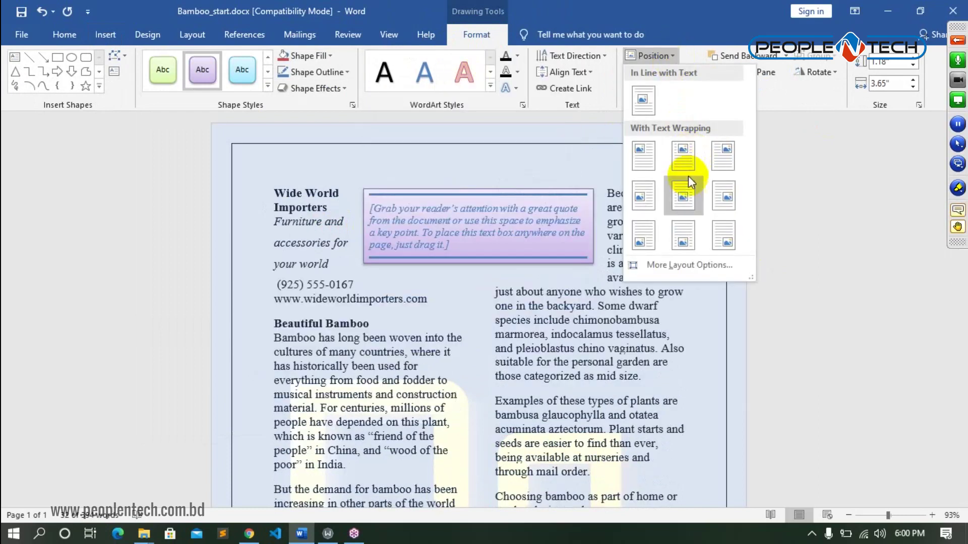
{"action": "left_click", "coordinate": [683, 197]}
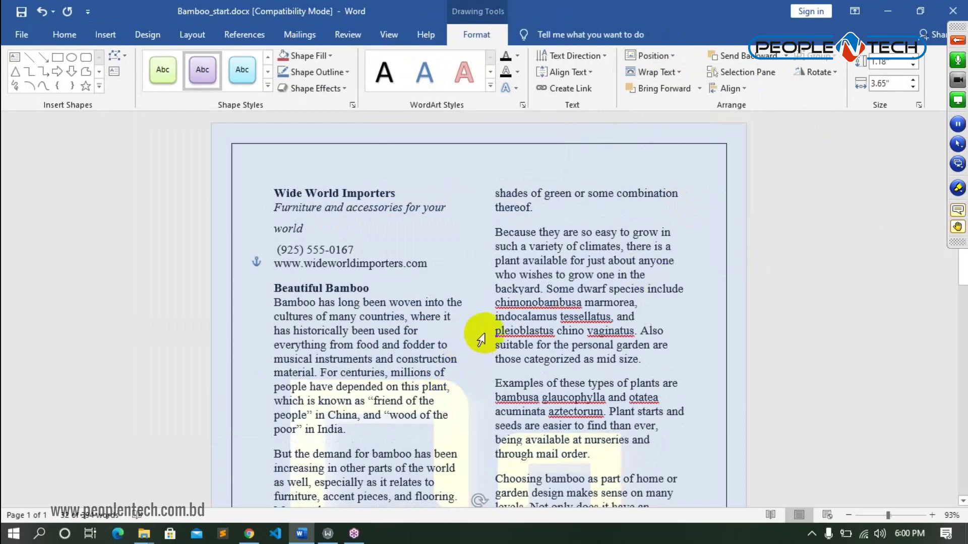
- Undo the pull-quote box edits and the two-column layout, then deselect the document text
{"action": "scroll", "coordinate": [476, 346], "scroll_direction": "down", "scroll_amount": 3}
{"action": "scroll", "coordinate": [597, 423], "scroll_direction": "down", "scroll_amount": 2}
{"action": "scroll", "coordinate": [589, 396], "scroll_direction": "up", "scroll_amount": 4}
{"action": "scroll", "coordinate": [589, 396], "scroll_direction": "up", "scroll_amount": 1}
{"action": "scroll", "coordinate": [449, 326], "scroll_direction": "down", "scroll_amount": 2}
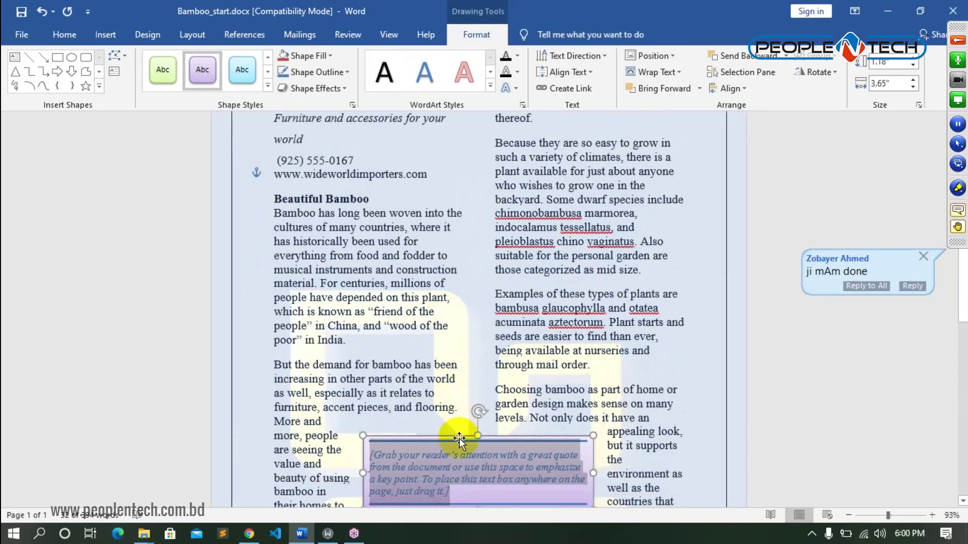
{"action": "key", "text": "ctrl+z"}
{"action": "key", "text": "ctrl+z"}
{"action": "key", "text": "ctrl+z"}
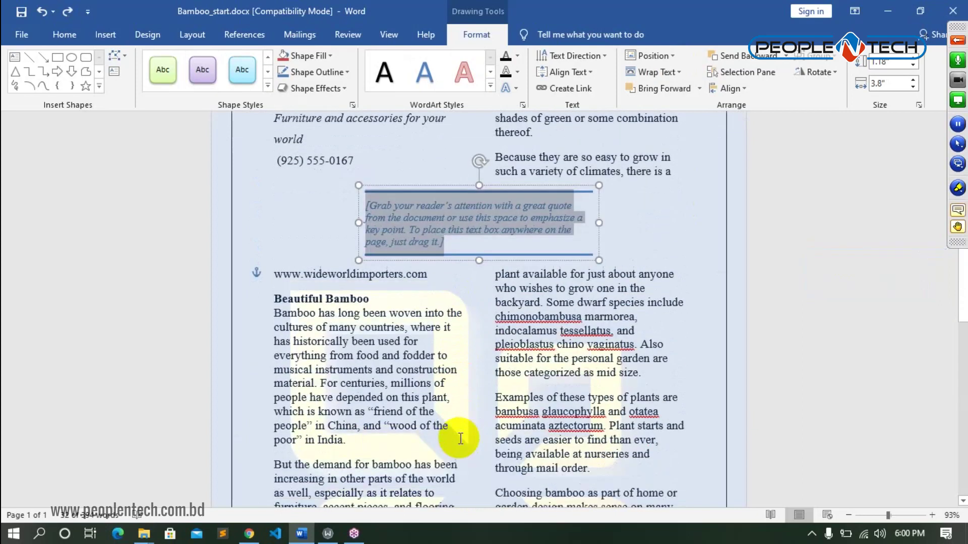
{"action": "scroll", "coordinate": [530, 342], "scroll_direction": "up", "scroll_amount": 2}
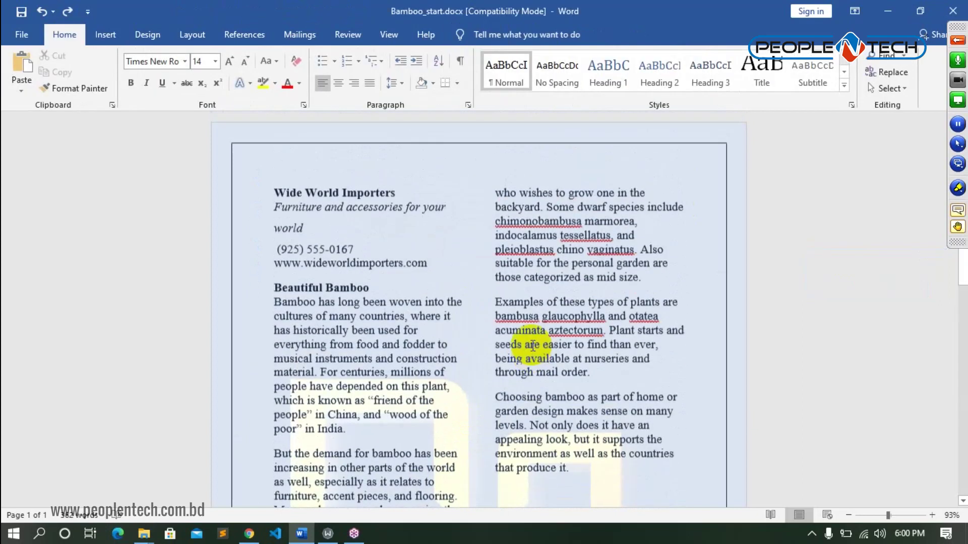
{"action": "key", "text": "ctrl+y"}
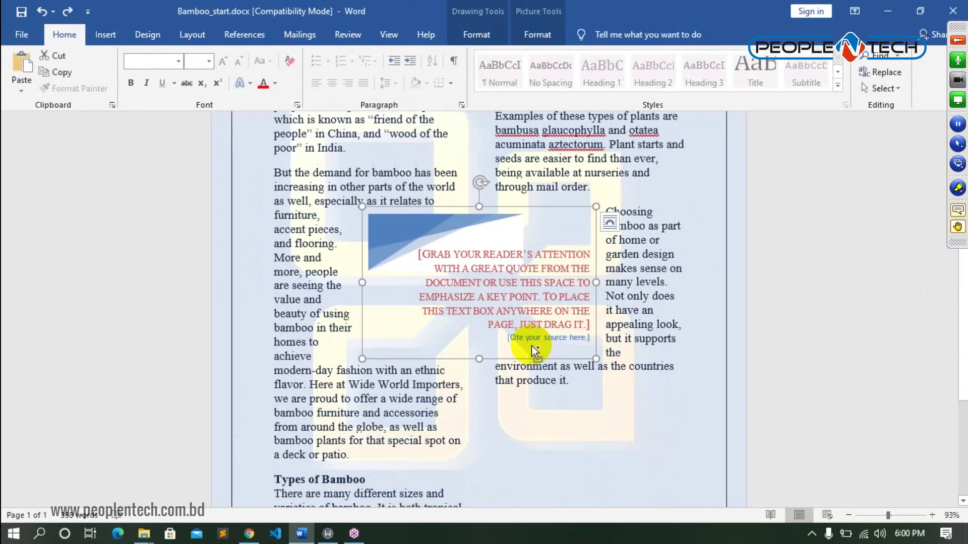
{"action": "key", "text": "ctrl+z"}
{"action": "key", "text": "ctrl+z"}
{"action": "left_click", "coordinate": [622, 244]}
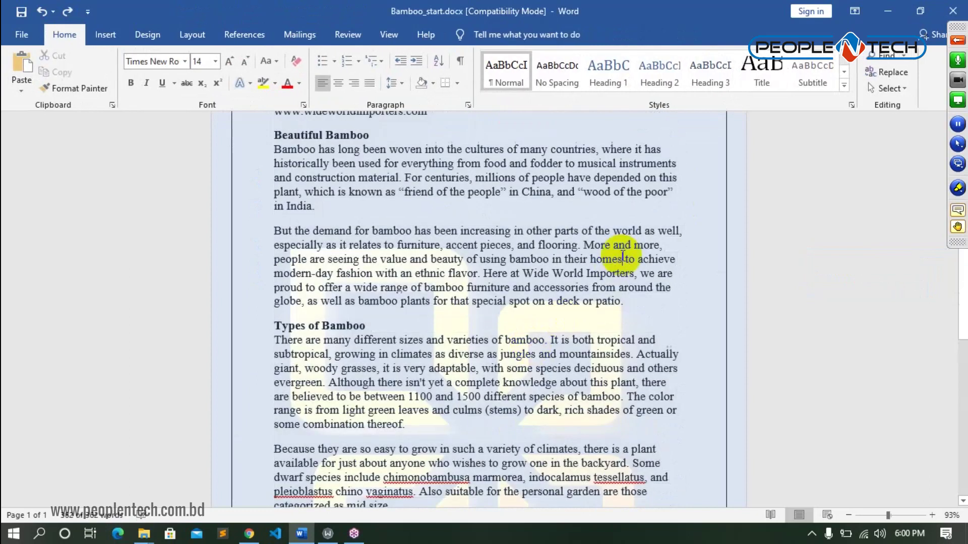
- Browse the Layout, Design and Insert tabs, then return to Home
{"action": "scroll", "coordinate": [486, 246], "scroll_direction": "up", "scroll_amount": 3}
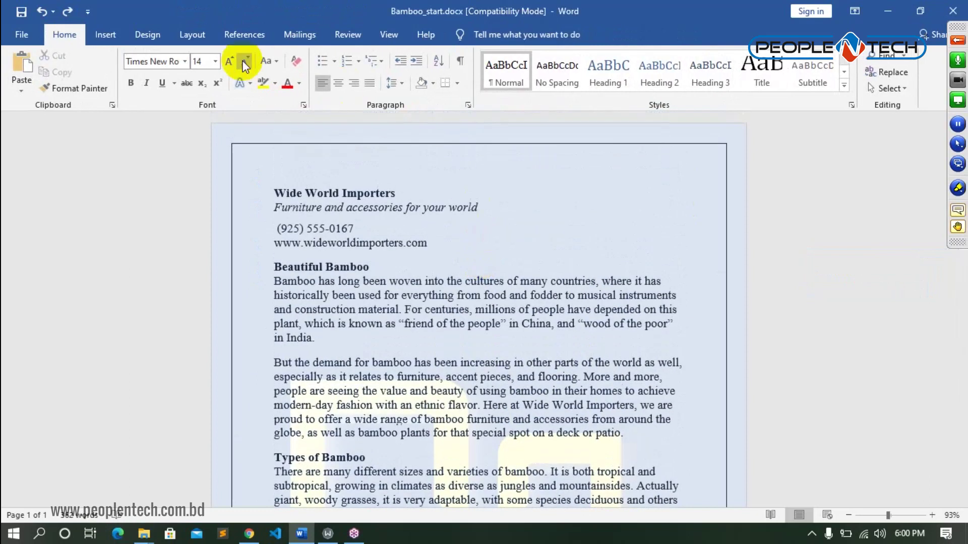
{"action": "left_click", "coordinate": [194, 36]}
{"action": "left_click", "coordinate": [149, 35]}
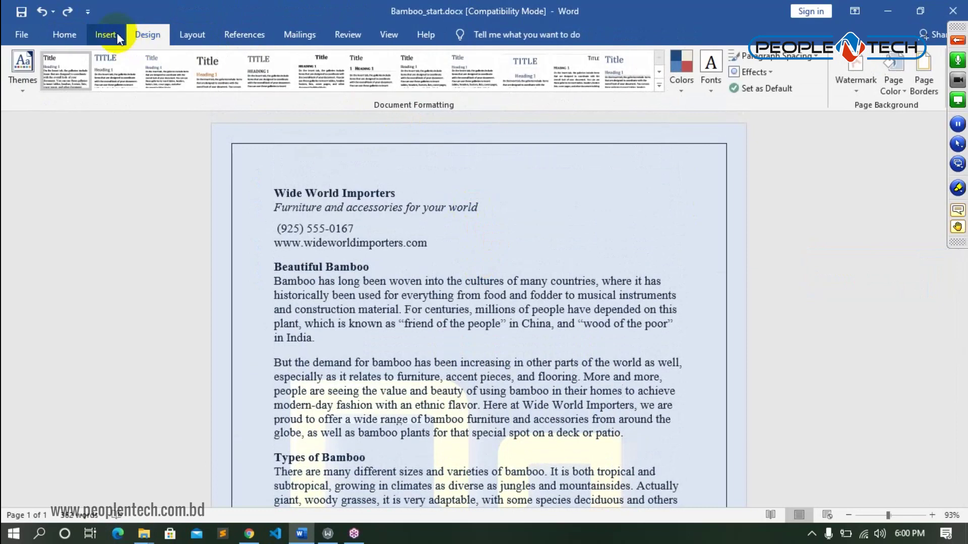
{"action": "left_click", "coordinate": [106, 36]}
{"action": "left_click", "coordinate": [64, 36]}
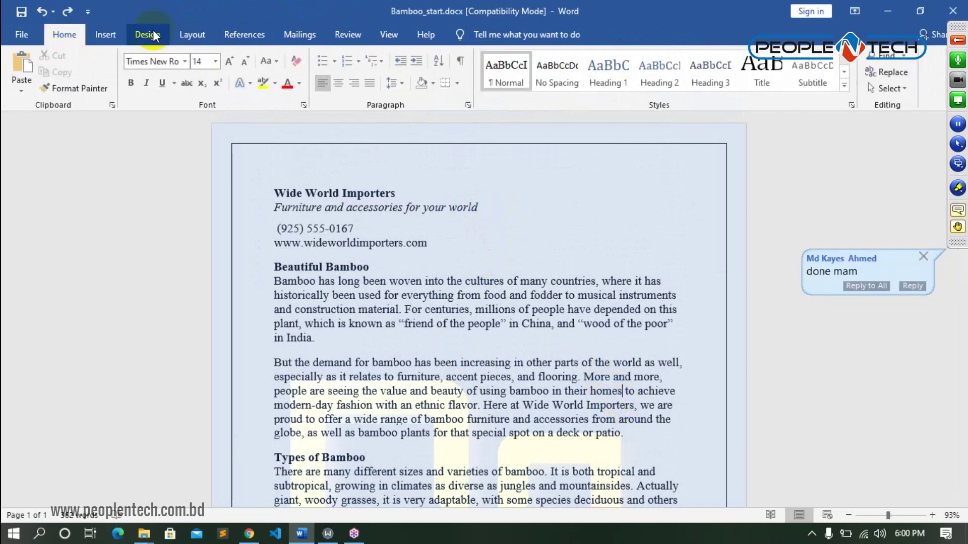
- Browse the Insert, Design, Layout and View tabs before returning to Home
{"action": "left_click", "coordinate": [123, 40]}
{"action": "left_click", "coordinate": [146, 34]}
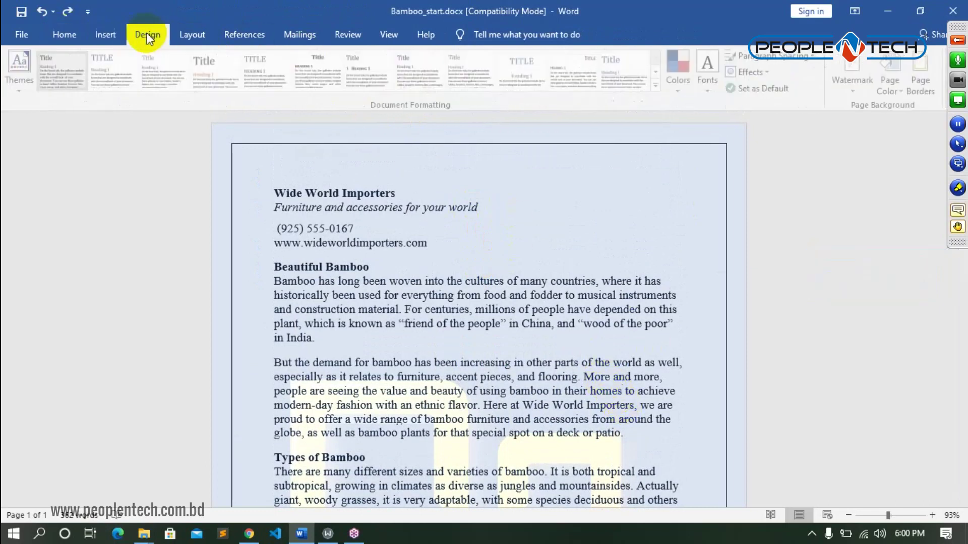
{"action": "left_click", "coordinate": [197, 35]}
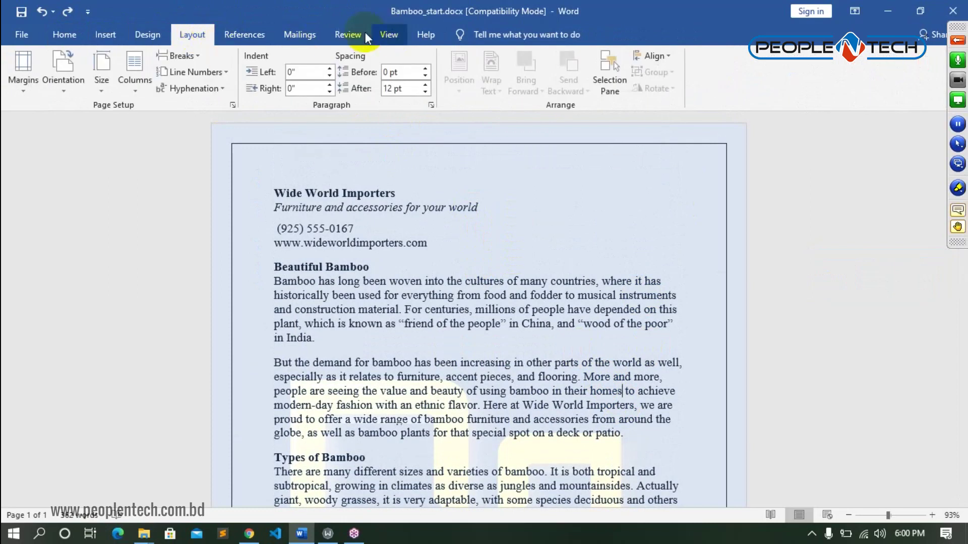
{"action": "left_click", "coordinate": [396, 34]}
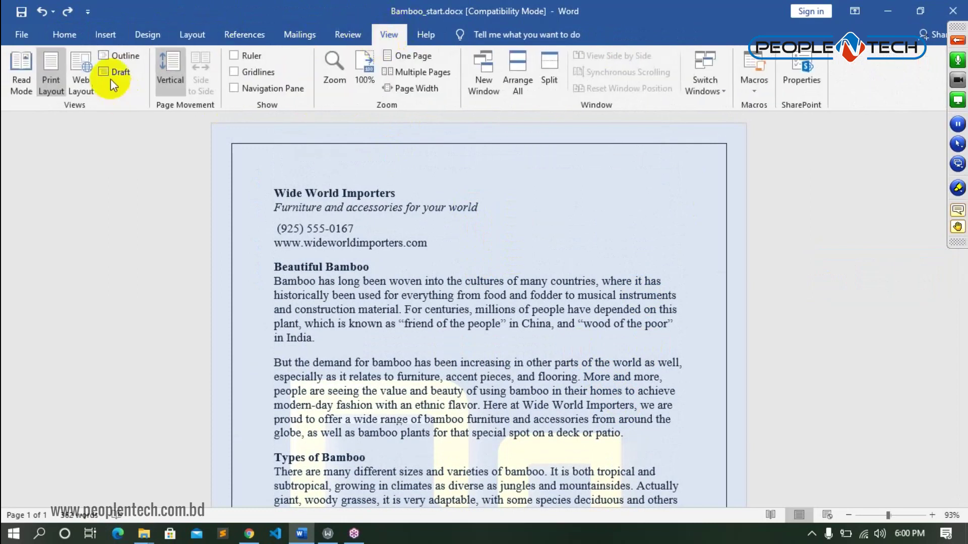
{"action": "left_click", "coordinate": [77, 35]}
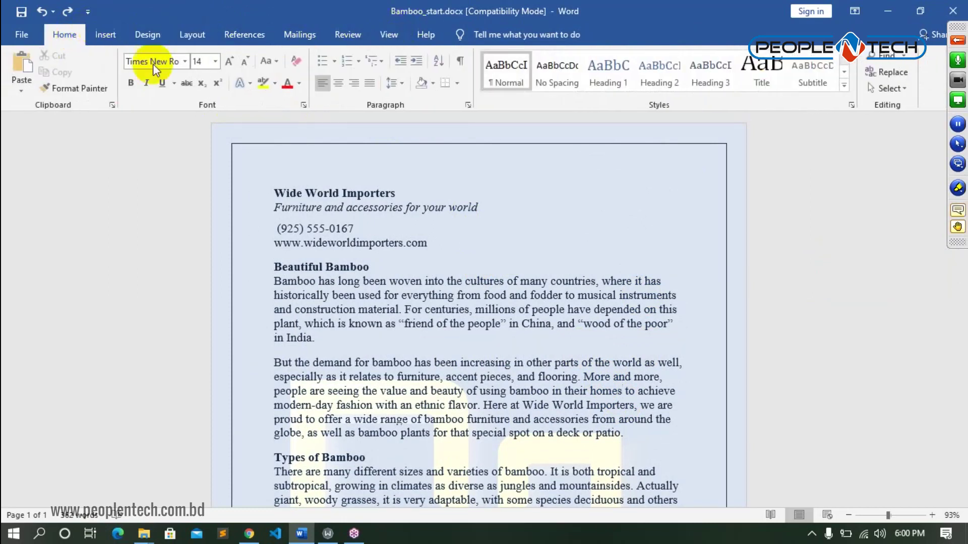
- Open the Navigation pane search and search the document for Bamboo
{"action": "left_click", "coordinate": [902, 55]}
{"action": "left_click", "coordinate": [910, 74]}
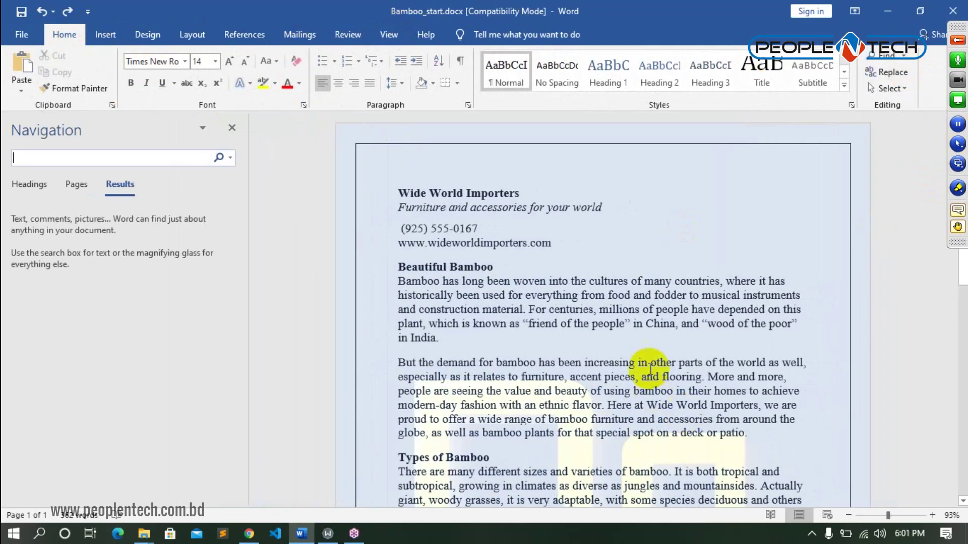
{"action": "scroll", "coordinate": [667, 369], "scroll_direction": "down", "scroll_amount": 2}
{"action": "scroll", "coordinate": [666, 369], "scroll_direction": "down", "scroll_amount": 5}
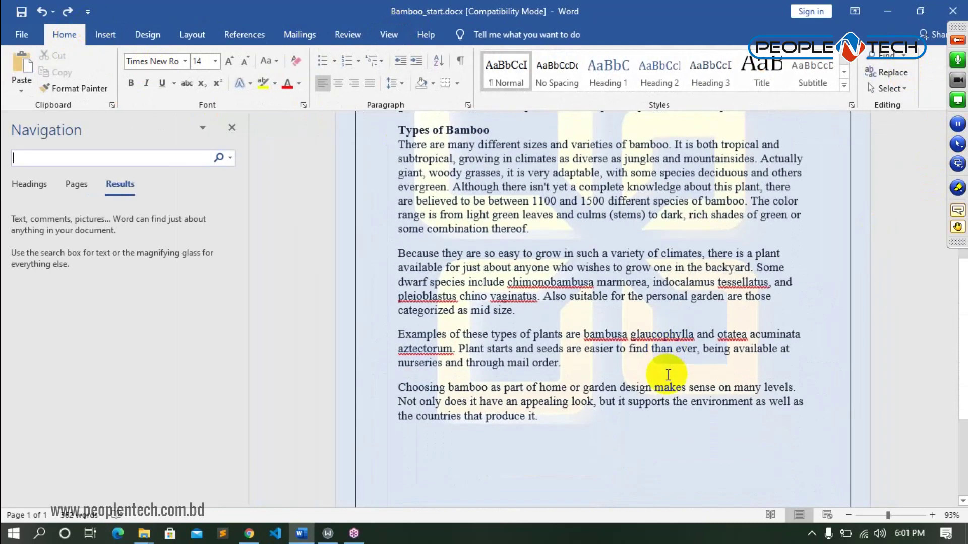
{"action": "scroll", "coordinate": [668, 374], "scroll_direction": "down", "scroll_amount": 1}
{"action": "scroll", "coordinate": [668, 375], "scroll_direction": "up", "scroll_amount": 6}
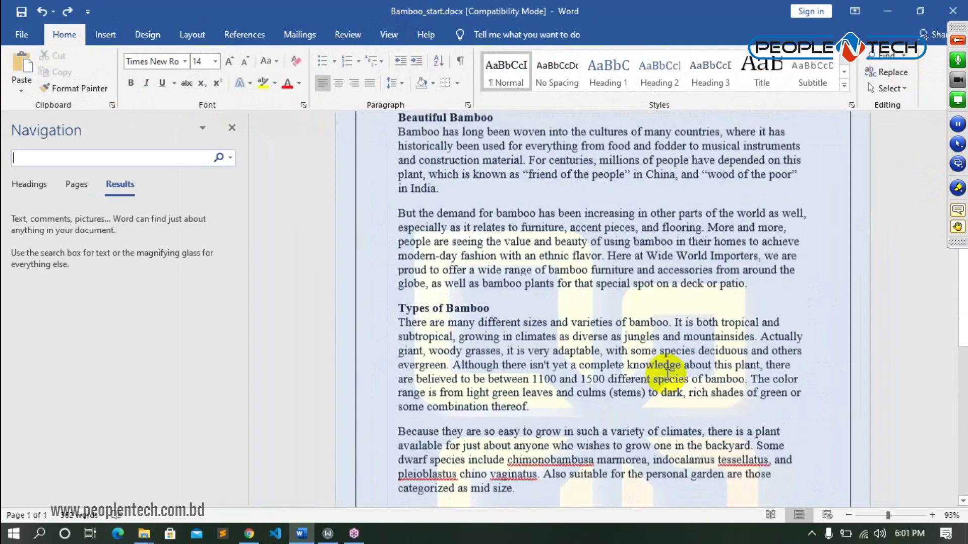
{"action": "scroll", "coordinate": [667, 375], "scroll_direction": "up", "scroll_amount": 2}
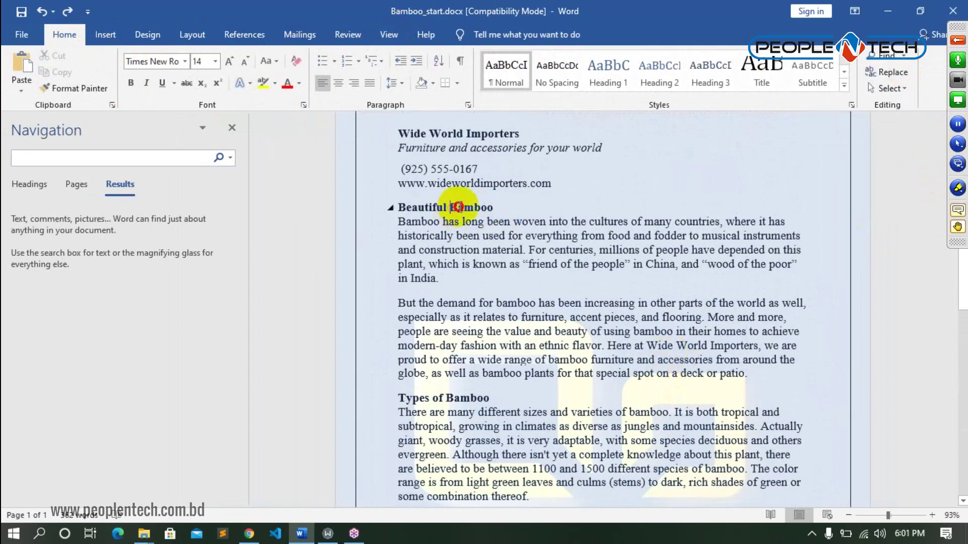
{"action": "left_click_drag", "start_coordinate": [450, 208], "coordinate": [491, 205]}
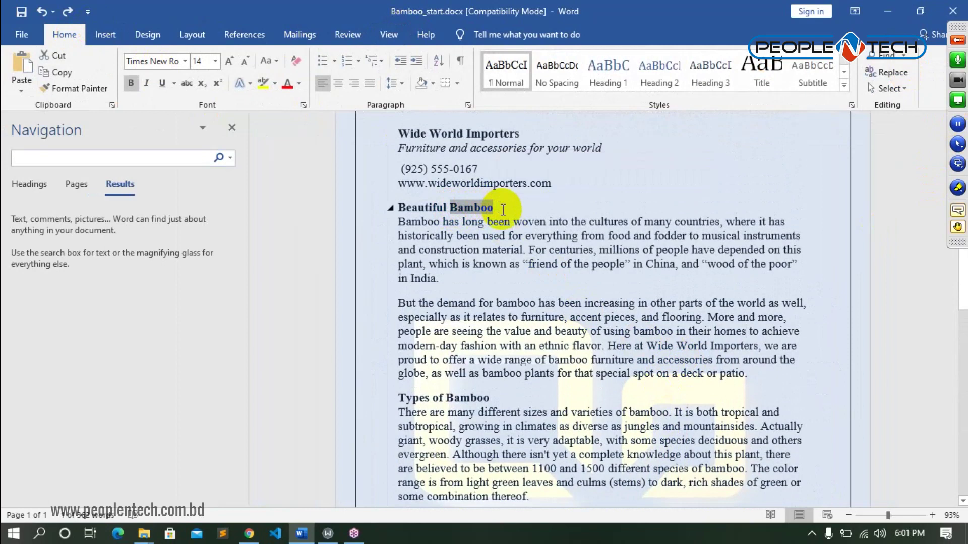
{"action": "left_click", "coordinate": [160, 159]}
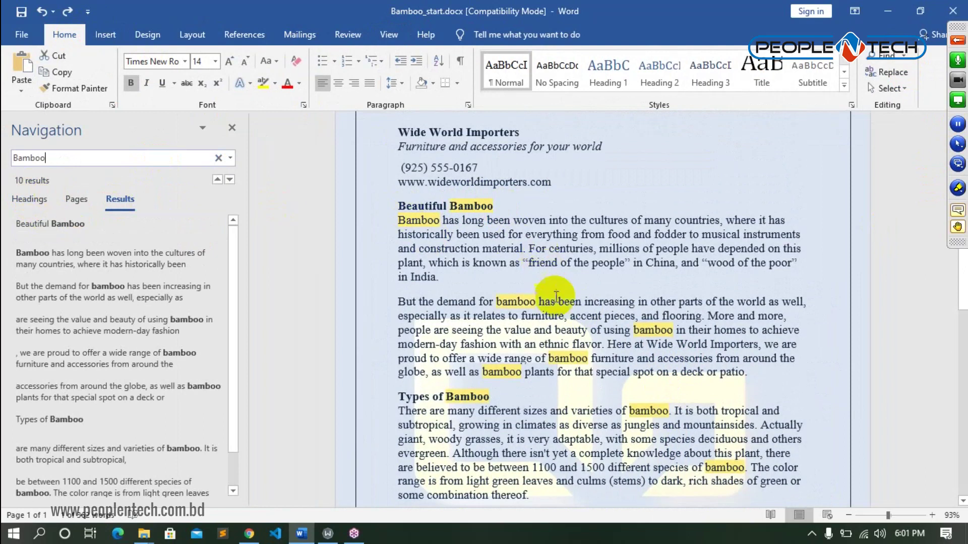
- Review the 10 Bamboo matches, then clear the search term and close the pane
{"action": "scroll", "coordinate": [682, 375], "scroll_direction": "down", "scroll_amount": 2}
{"action": "scroll", "coordinate": [682, 376], "scroll_direction": "down", "scroll_amount": 6}
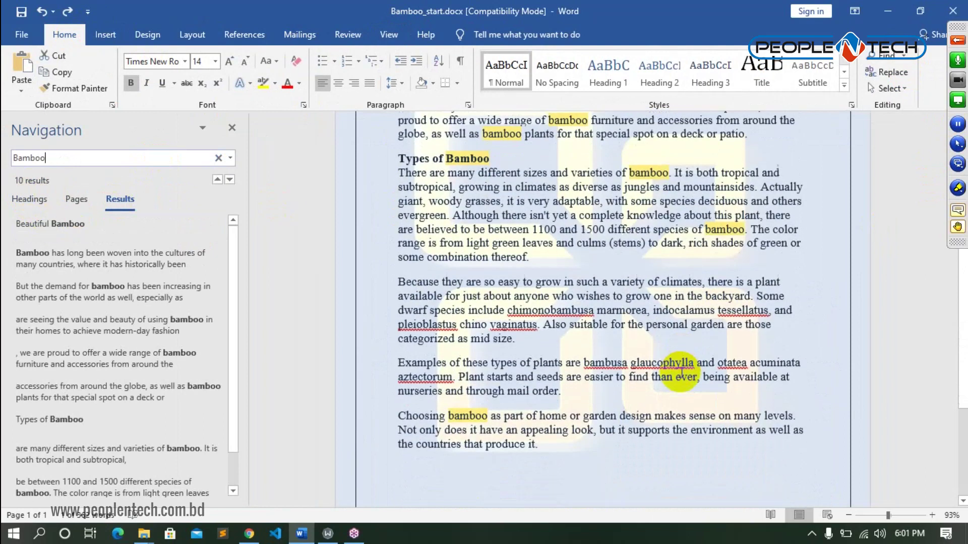
{"action": "scroll", "coordinate": [678, 357], "scroll_direction": "up", "scroll_amount": 8}
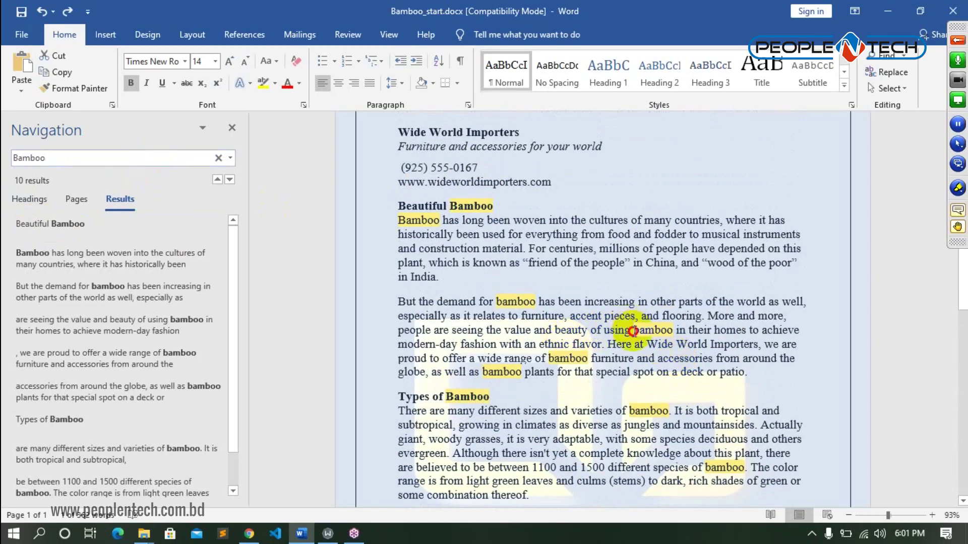
{"action": "left_click", "coordinate": [672, 328]}
{"action": "double_click", "coordinate": [672, 329]}
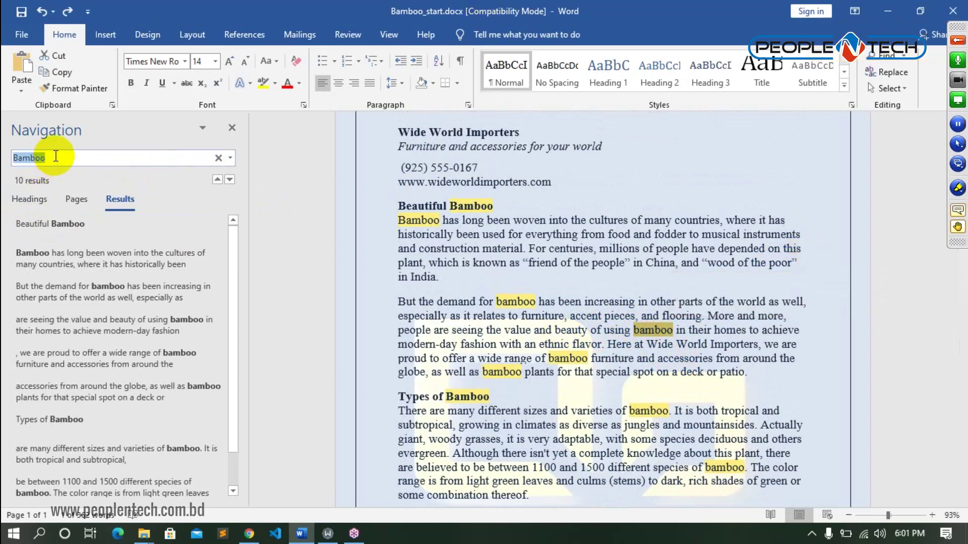
{"action": "key", "text": "BackSpace"}
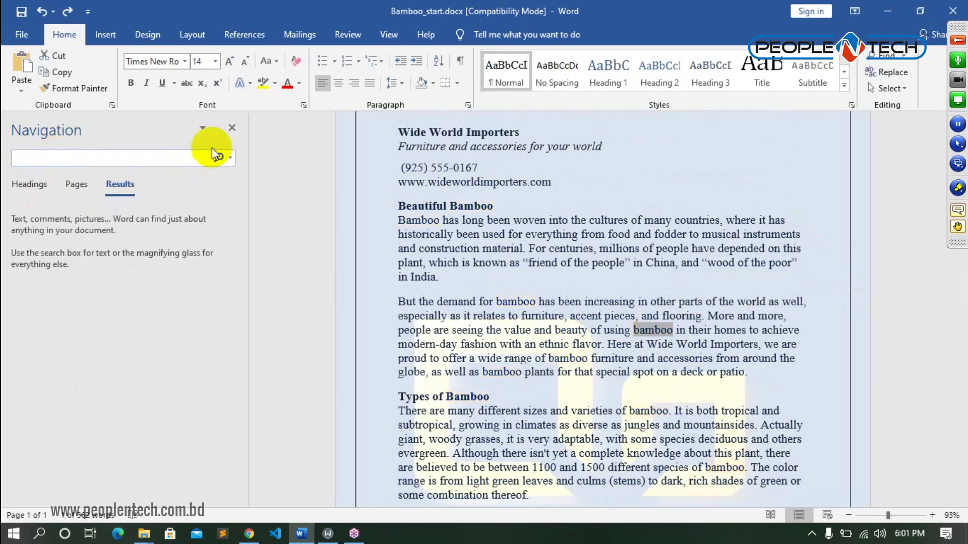
{"action": "left_click", "coordinate": [235, 126]}
- Look up 'tropical' in the Thesaurus, then follow humid through to moist's synonyms
{"action": "scroll", "coordinate": [630, 353], "scroll_direction": "down", "scroll_amount": 5}
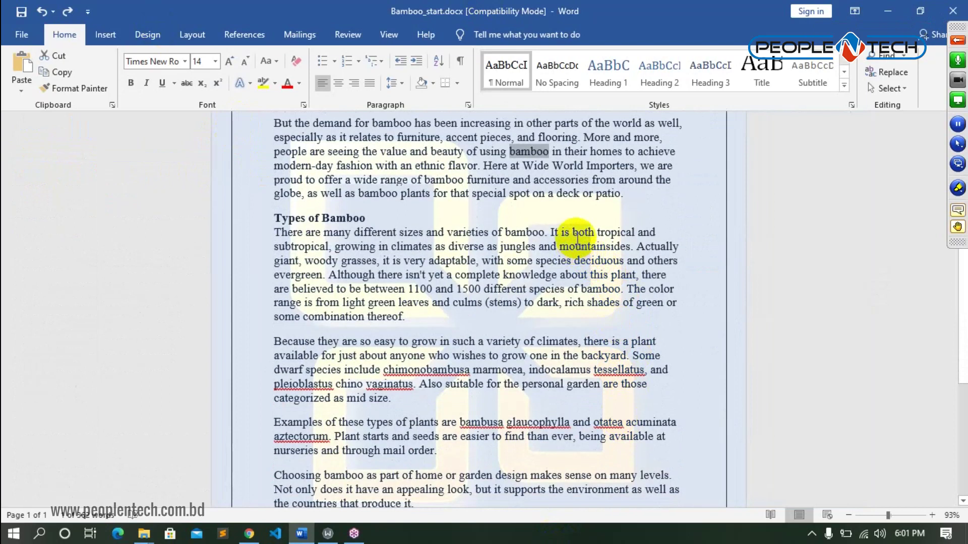
{"action": "left_click_drag", "start_coordinate": [597, 232], "coordinate": [636, 232]}
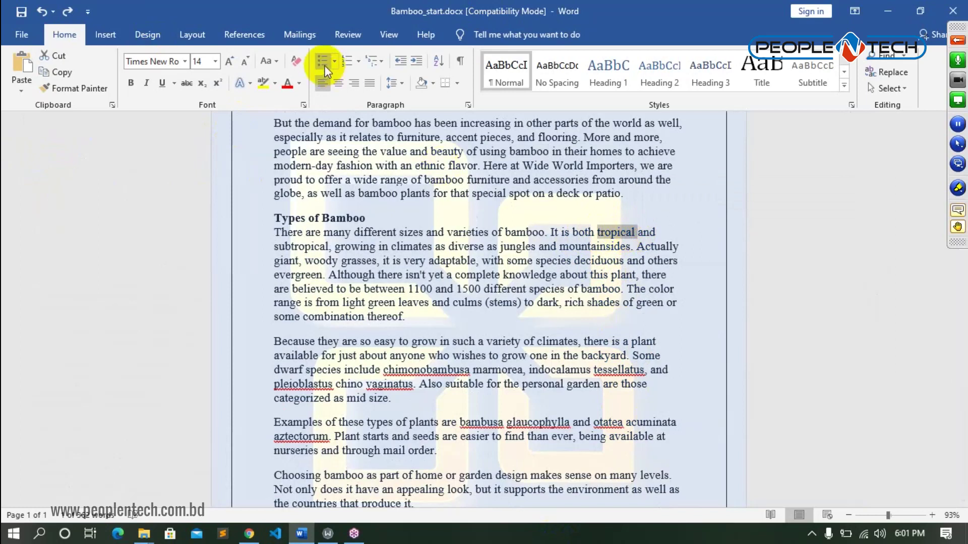
{"action": "left_click", "coordinate": [352, 36]}
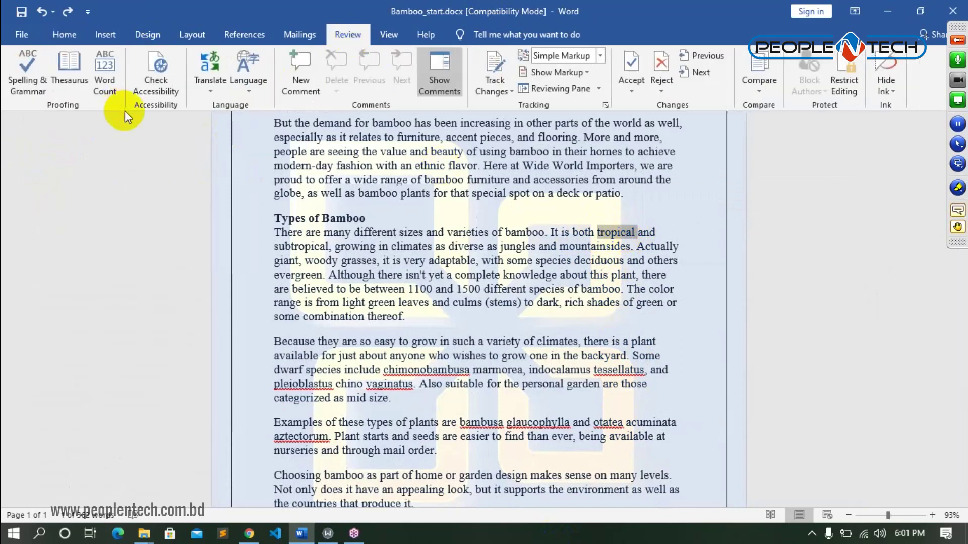
{"action": "left_click", "coordinate": [69, 75]}
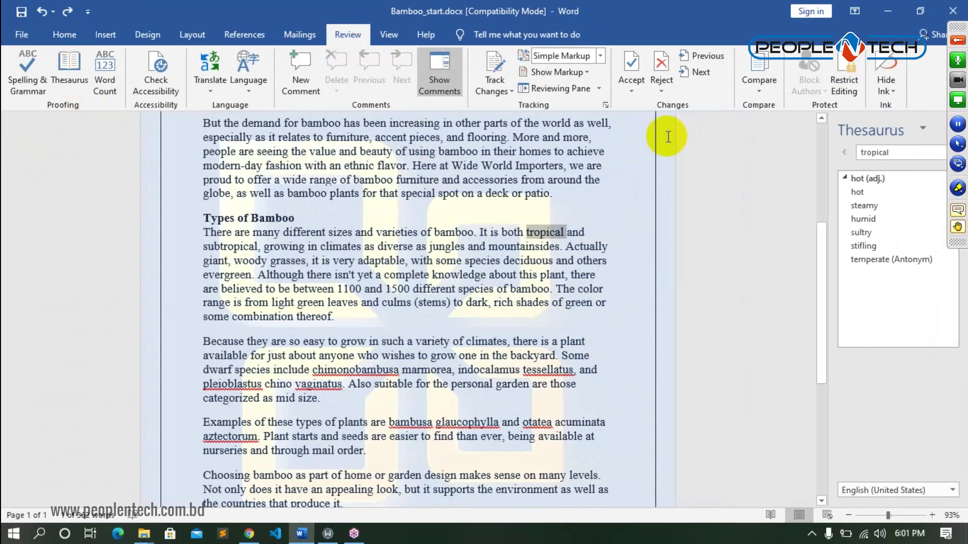
{"action": "left_click", "coordinate": [896, 152]}
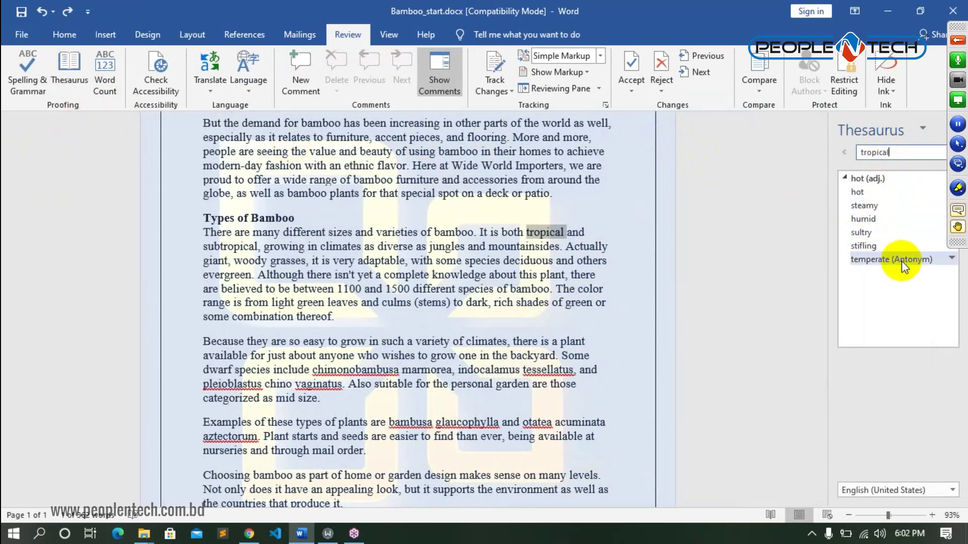
{"action": "left_click", "coordinate": [870, 222]}
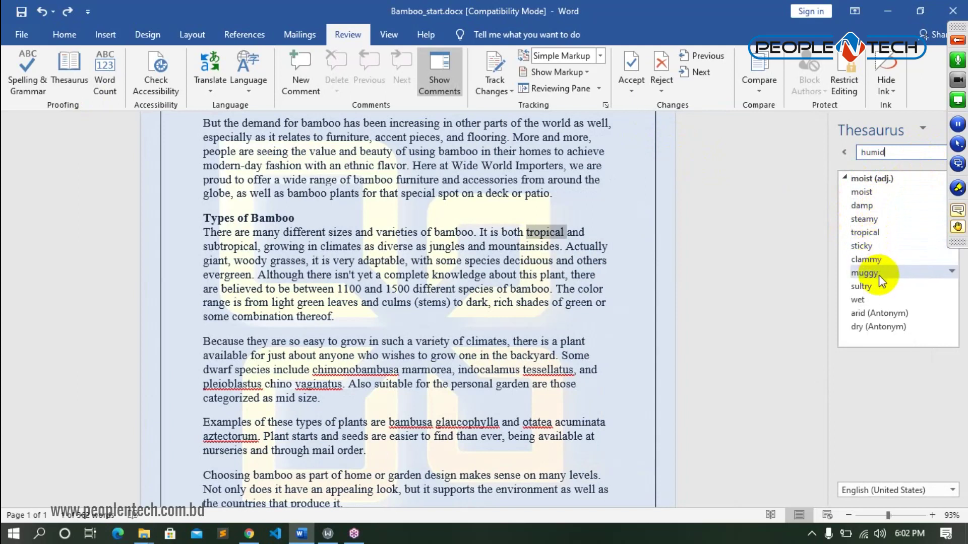
{"action": "left_click", "coordinate": [885, 195]}
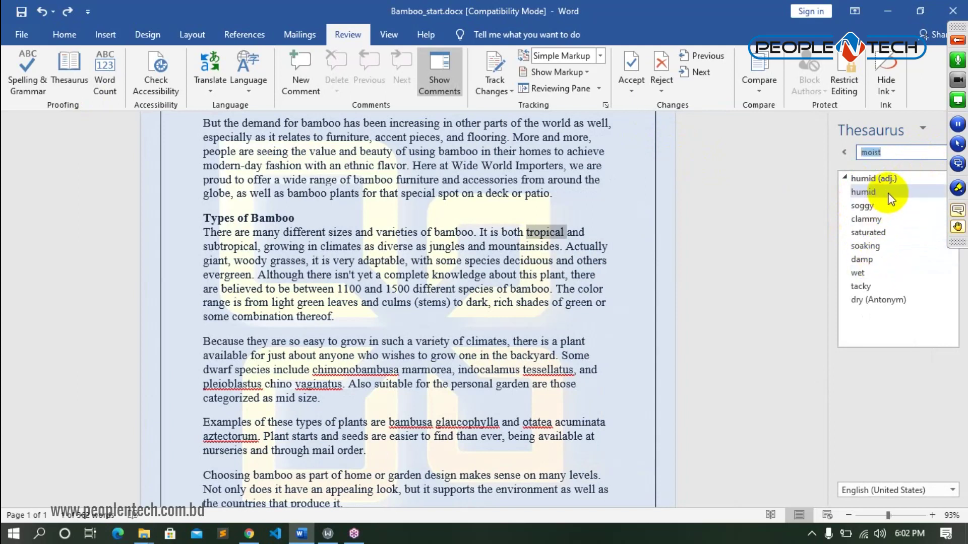
- Replace tropical with soggy, undo it, and copy clammy to the clipboard
{"action": "left_click_drag", "start_coordinate": [962, 28], "coordinate": [960, 298]}
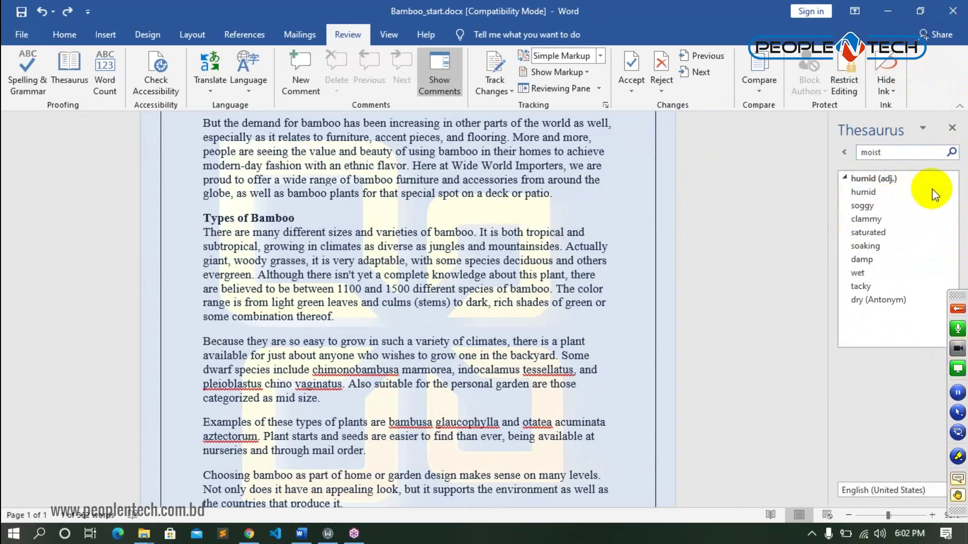
{"action": "left_click", "coordinate": [929, 203]}
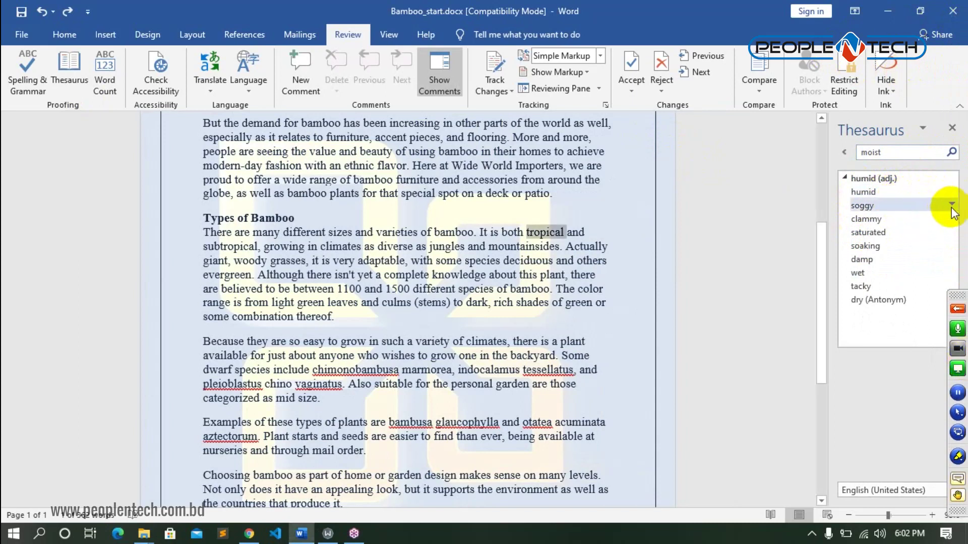
{"action": "left_click", "coordinate": [952, 204]}
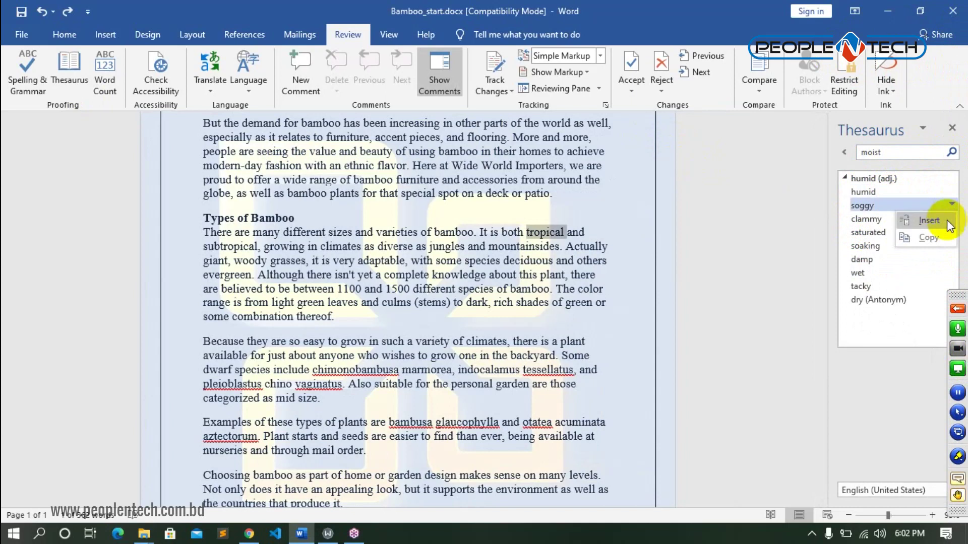
{"action": "left_click", "coordinate": [940, 223]}
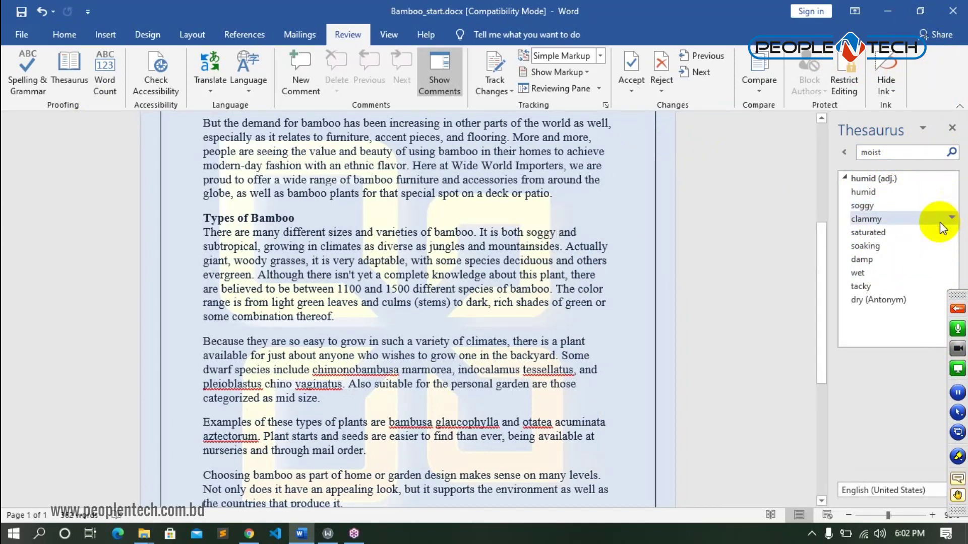
{"action": "key", "text": "ctrl+z"}
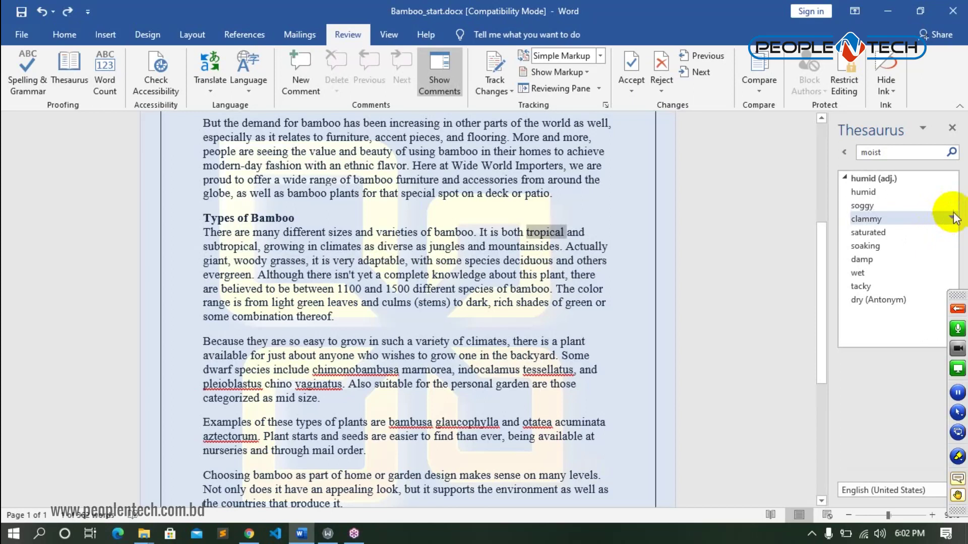
{"action": "left_click", "coordinate": [953, 219]}
{"action": "left_click", "coordinate": [937, 247]}
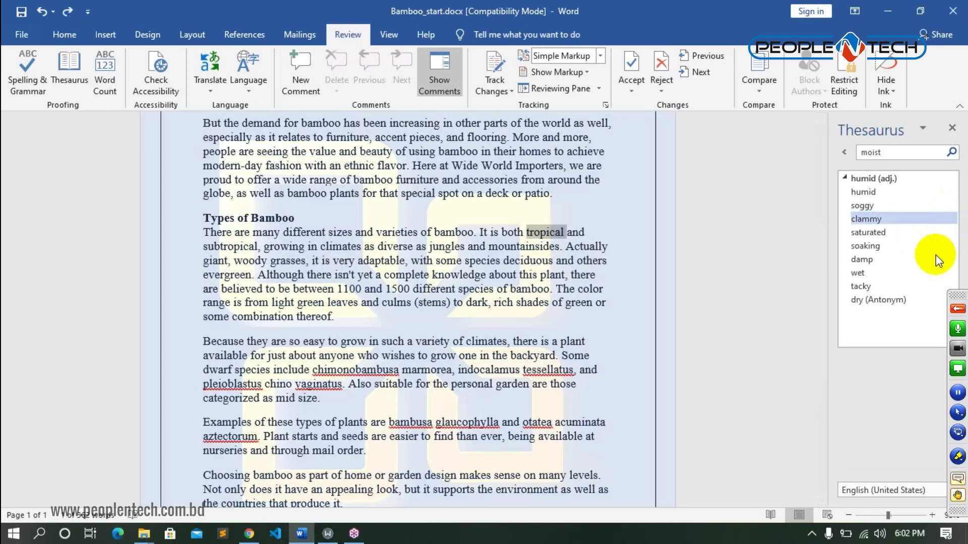
{"action": "left_click", "coordinate": [65, 35]}
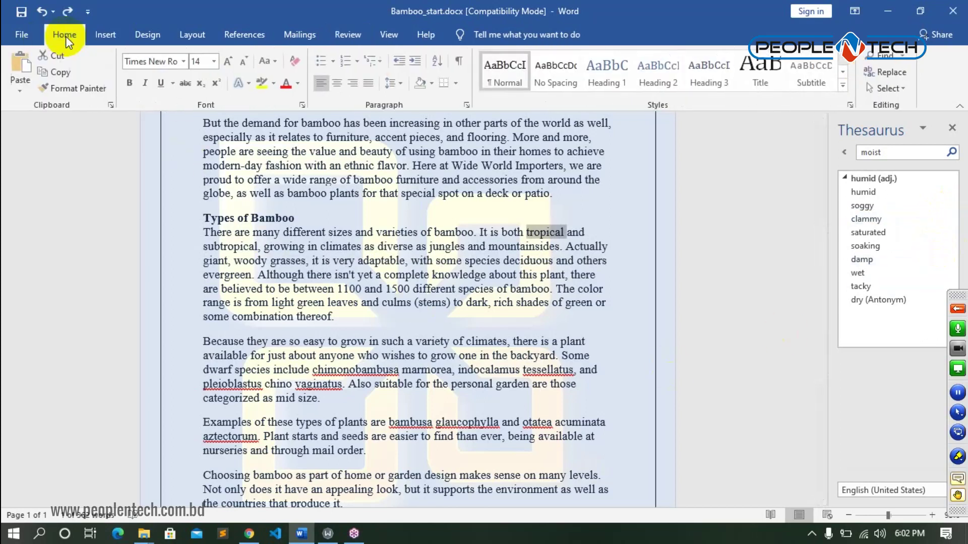
{"action": "left_click", "coordinate": [888, 73]}
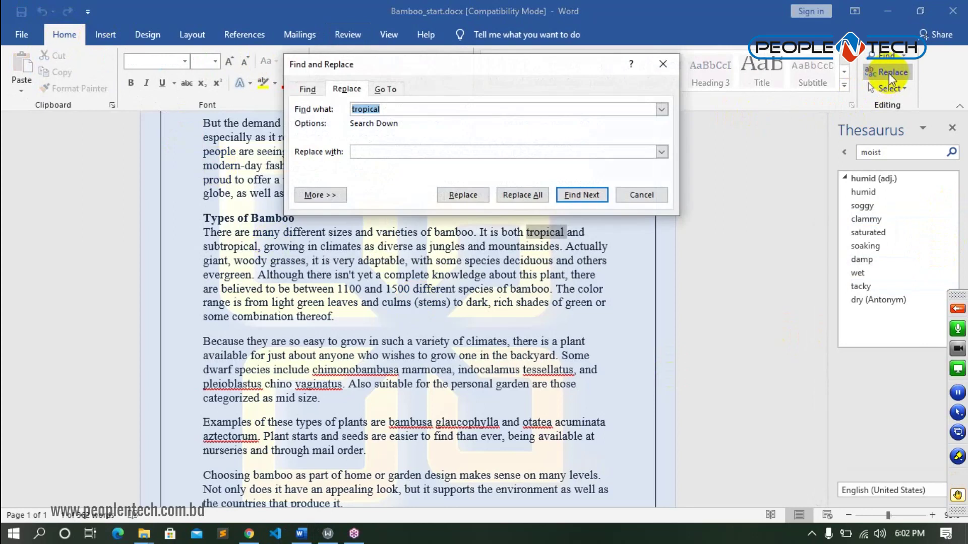
{"action": "left_click", "coordinate": [380, 153]}
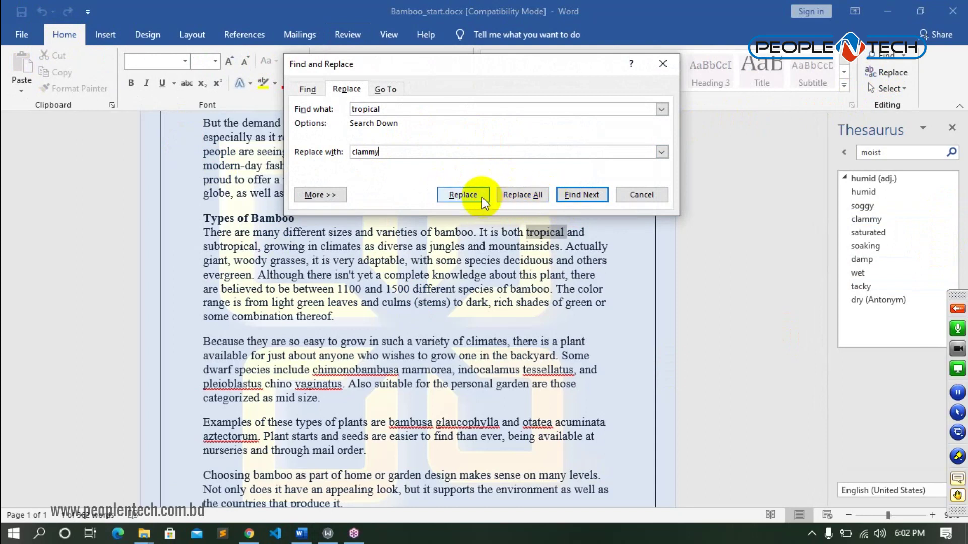
{"action": "left_click", "coordinate": [472, 195]}
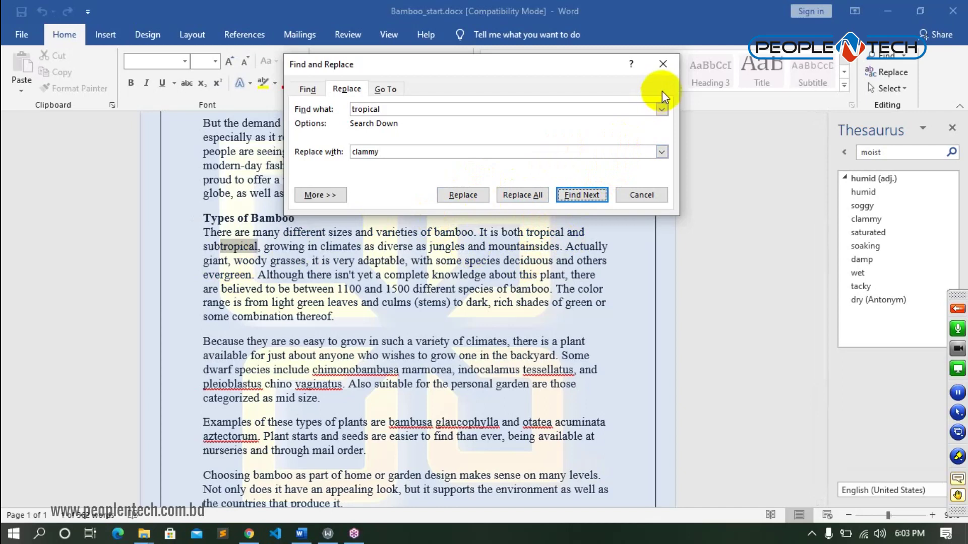
{"action": "left_click", "coordinate": [664, 66]}
{"action": "left_click", "coordinate": [600, 288]}
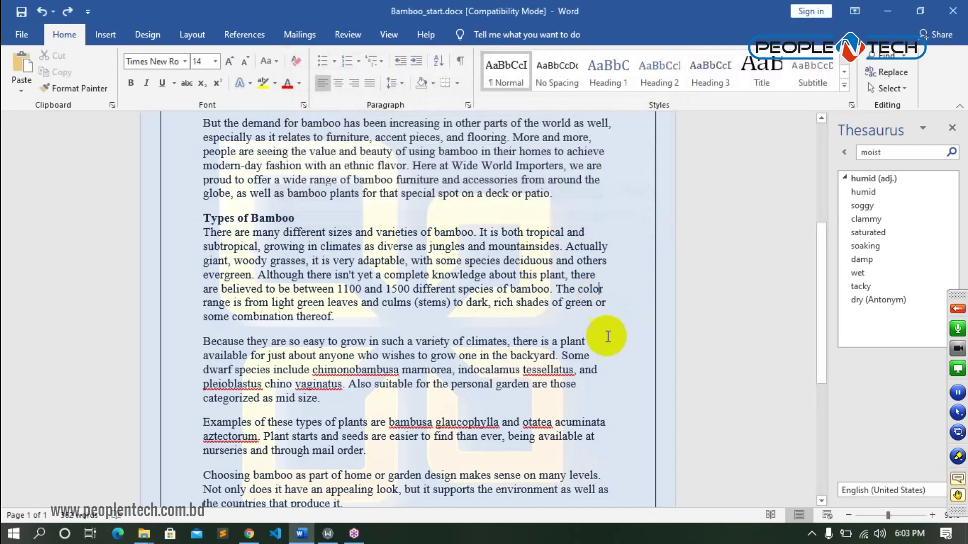
- Select all and undo back to a single column, deselect, and dismiss the Thesaurus pane
{"action": "key", "text": "ctrl+a"}
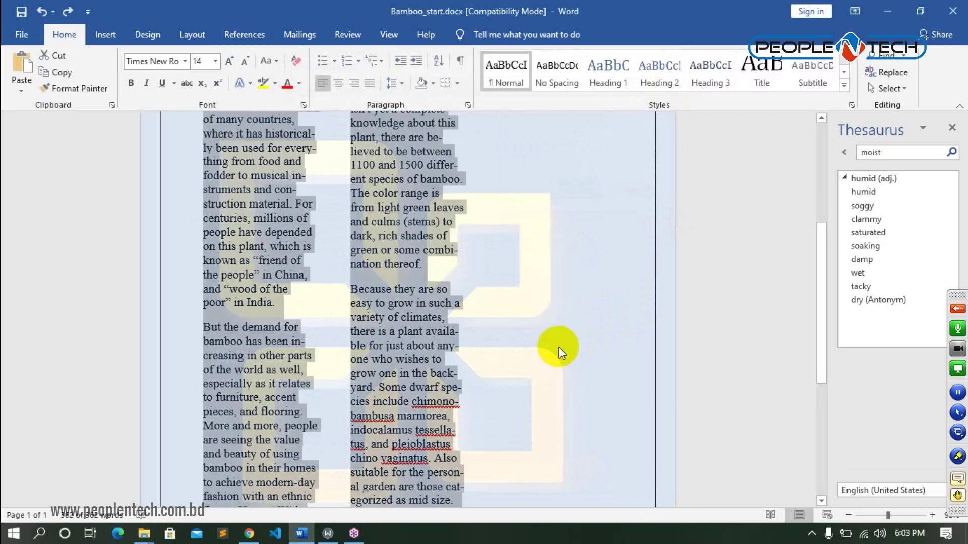
{"action": "key", "text": "ctrl+z"}
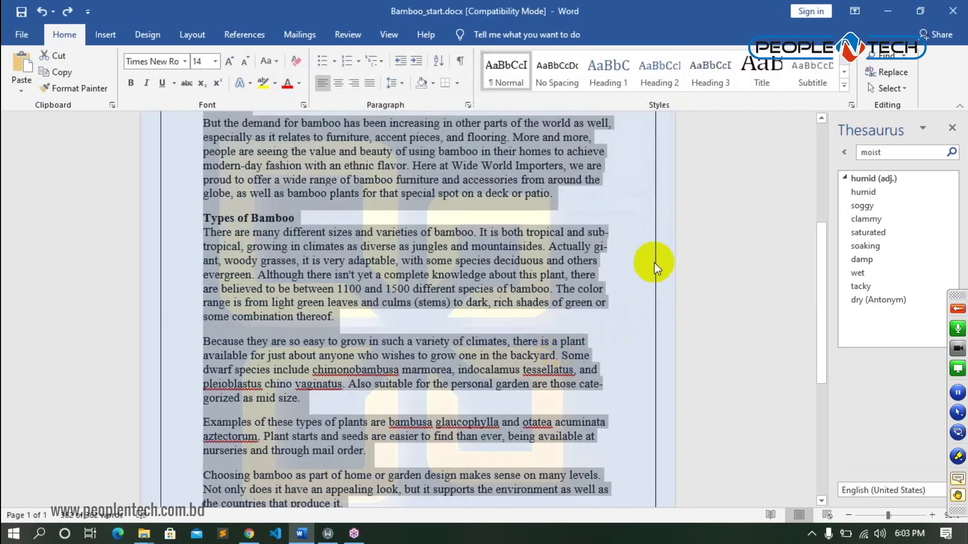
{"action": "left_click", "coordinate": [643, 260]}
{"action": "left_click_drag", "start_coordinate": [948, 130], "coordinate": [965, 132]}
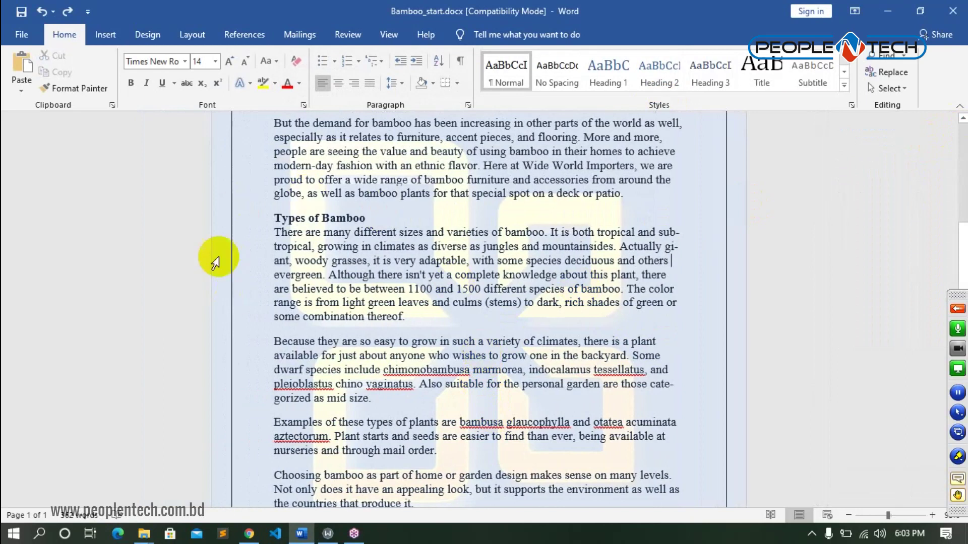
- Browse the Insert, Design and Layout tabs
{"action": "left_click", "coordinate": [106, 35]}
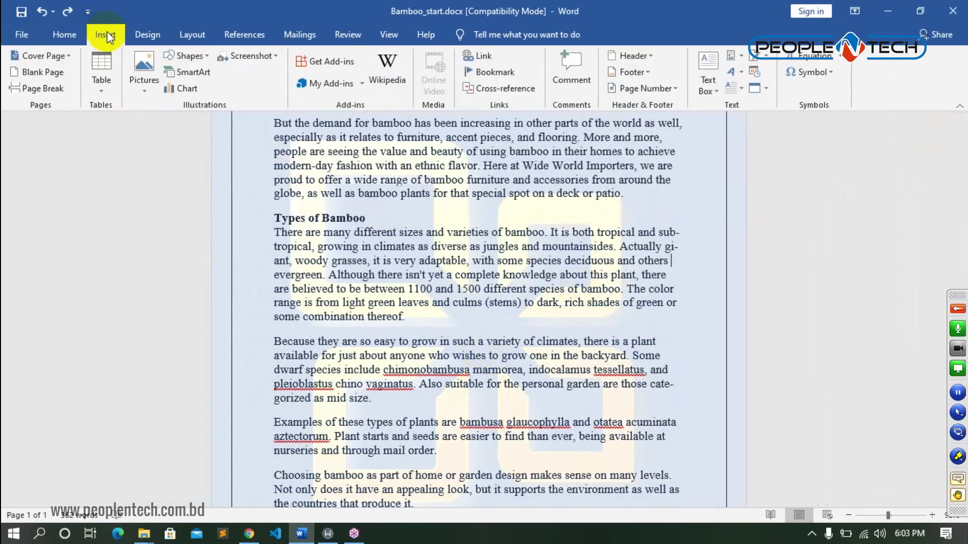
{"action": "left_click", "coordinate": [149, 35]}
{"action": "left_click", "coordinate": [195, 34]}
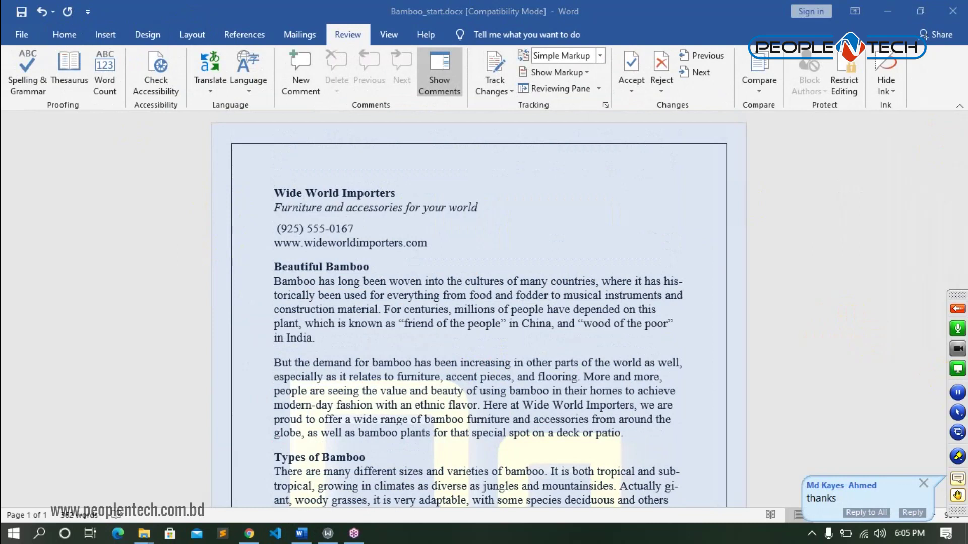
- Send 'Thanks every one trainee...' to everyone in chat, then start leaving the session
{"action": "left_click", "coordinate": [960, 310]}
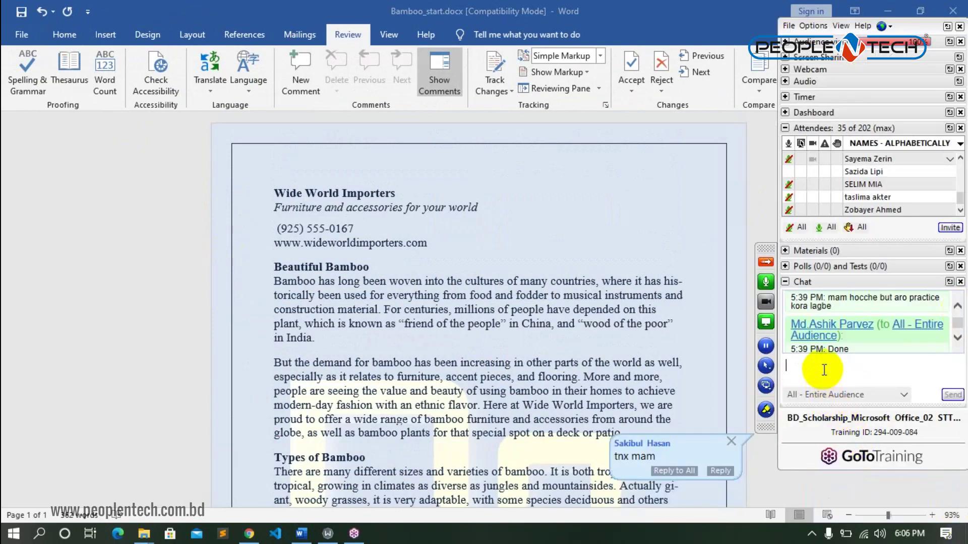
{"action": "type", "text": "Thanks"}
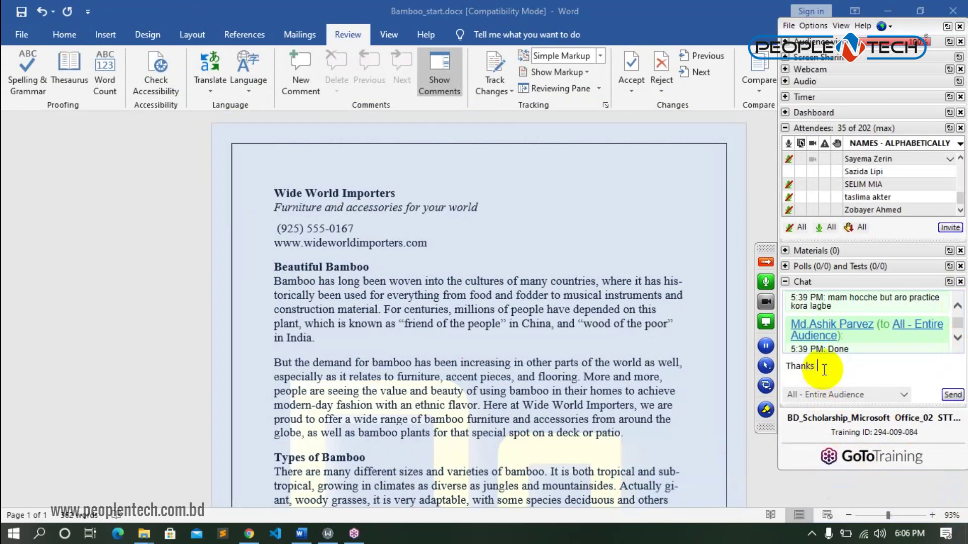
{"action": "type", "text": " every one trainee..."}
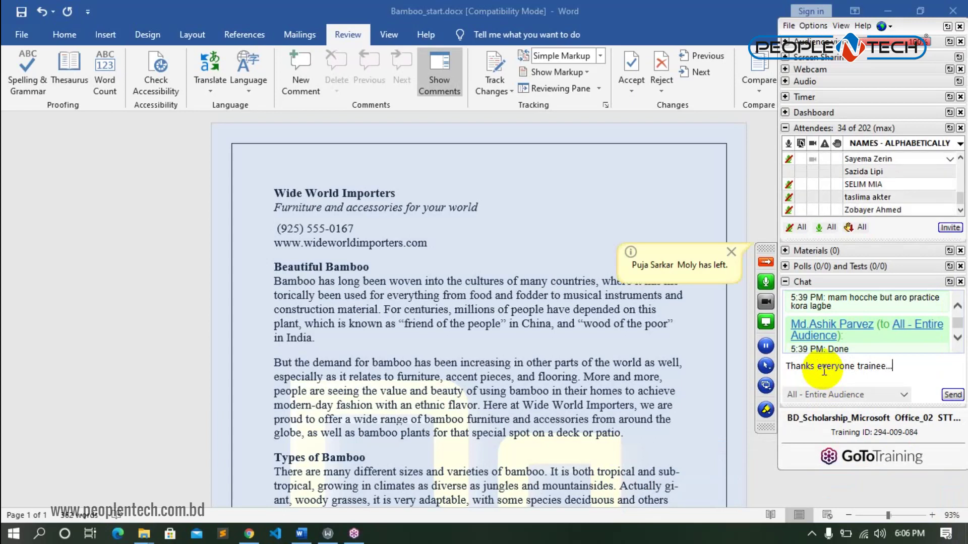
{"action": "left_click", "coordinate": [952, 394]}
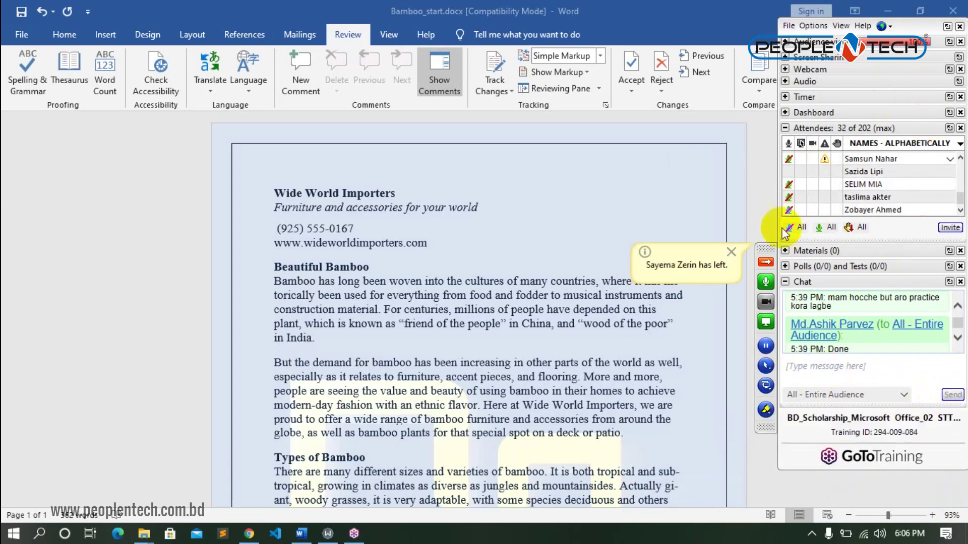
{"action": "left_click", "coordinate": [959, 26]}
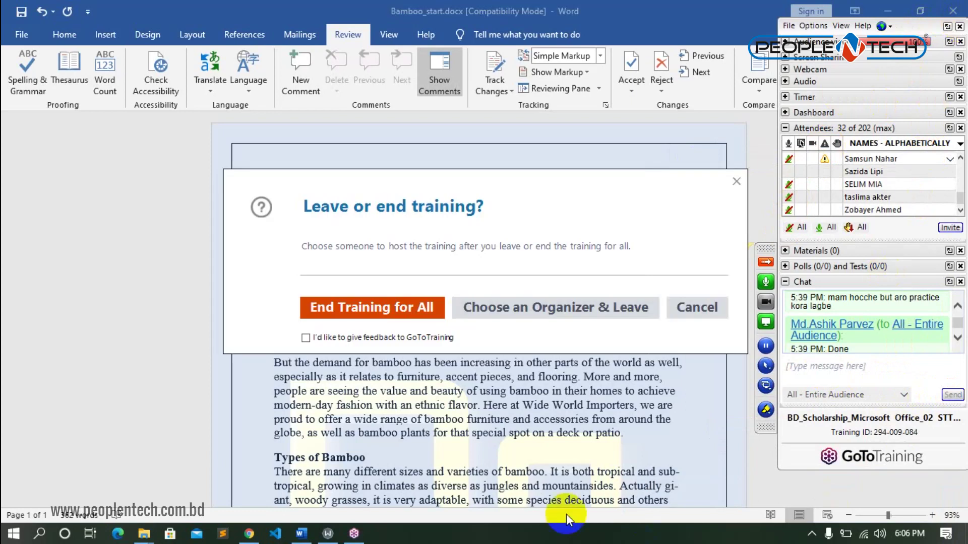
- End the training for all attendees, then close Bamboo_start in Word and save it
{"action": "left_click", "coordinate": [399, 317]}
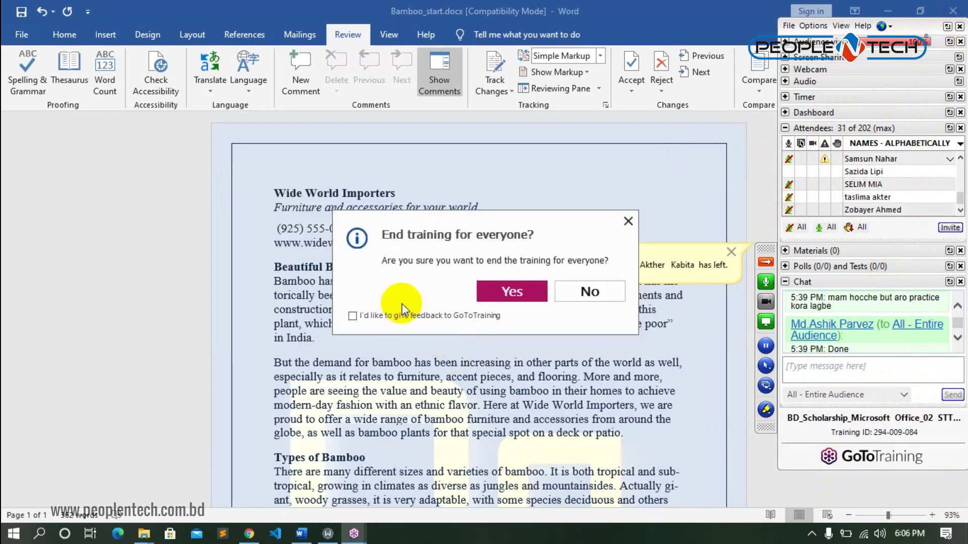
{"action": "left_click", "coordinate": [529, 297]}
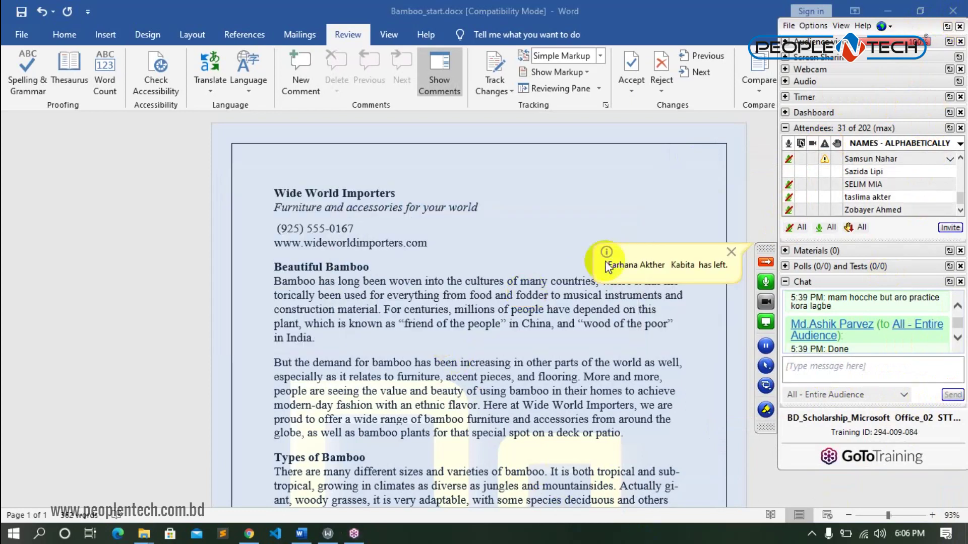
{"action": "left_click", "coordinate": [953, 10]}
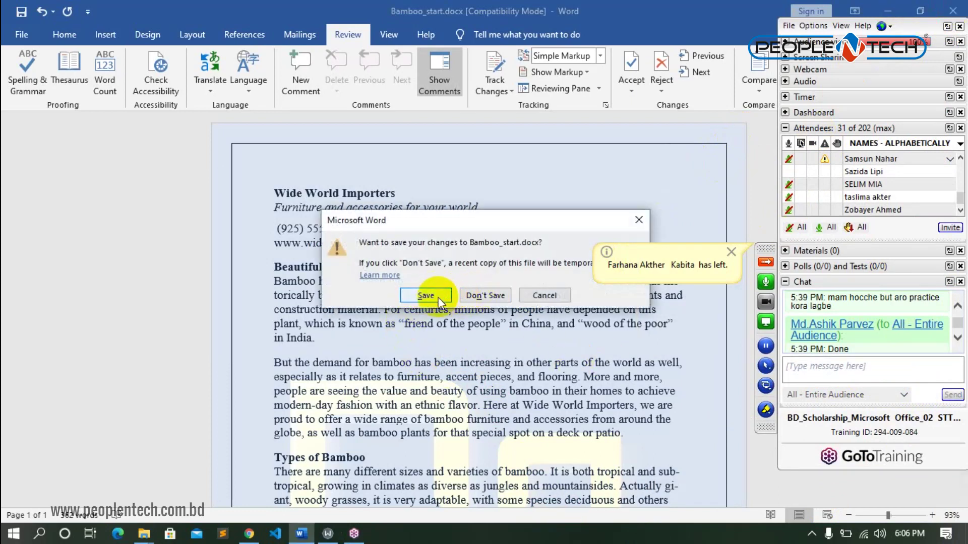
{"action": "left_click", "coordinate": [490, 296]}
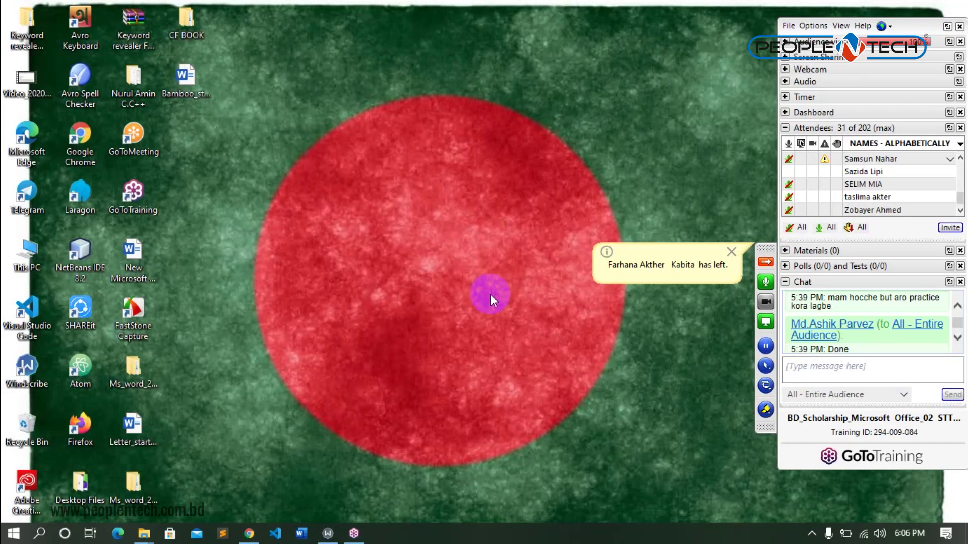